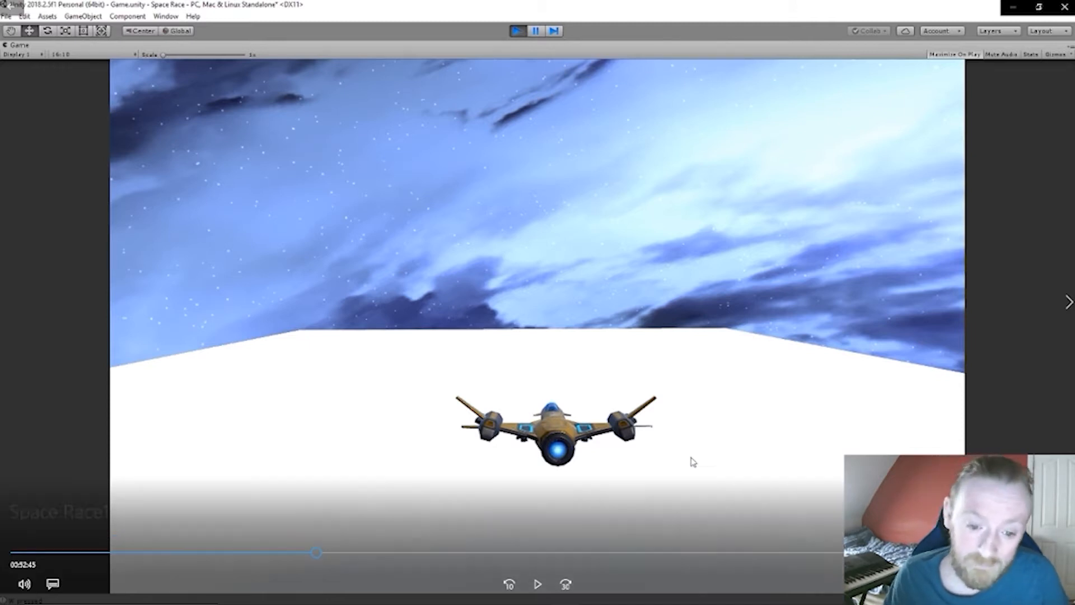
left_click(539, 583)
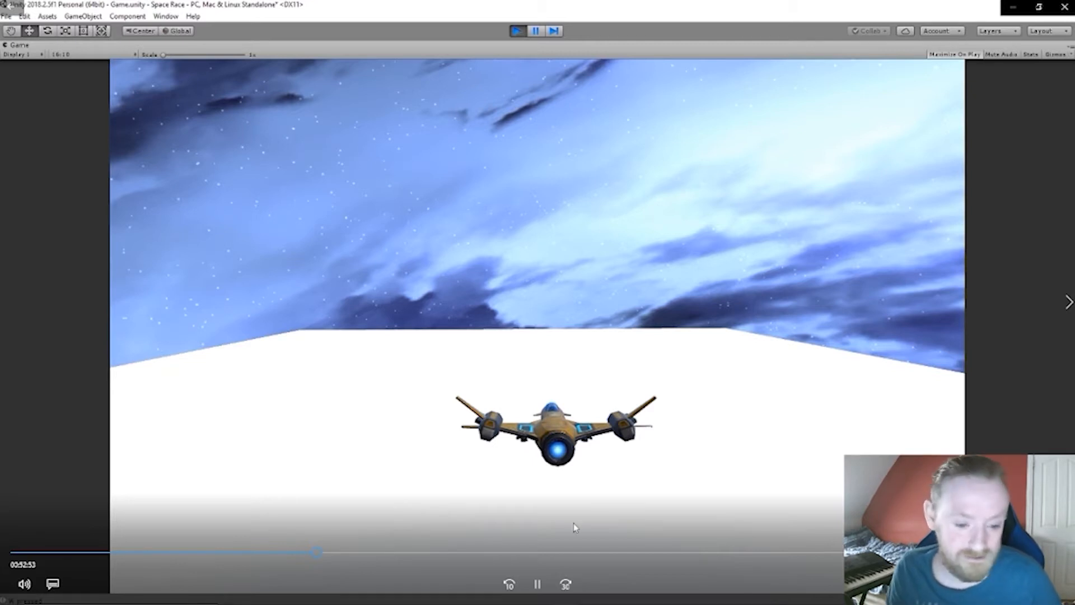
left_click(316, 553)
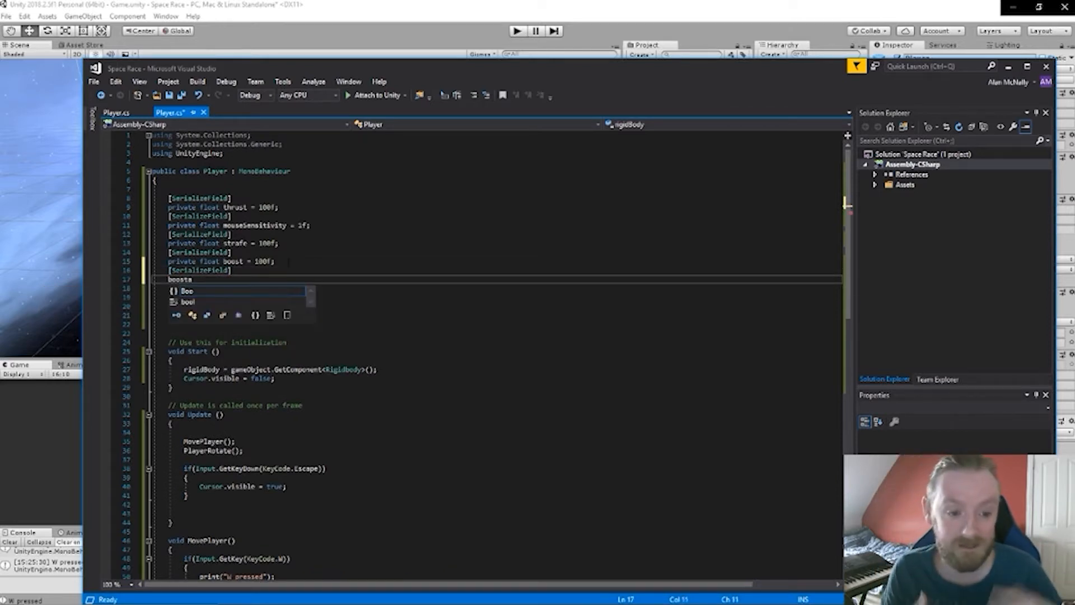
Step: Complete the serialized field below boost as a private float named boostAvailable with the value 50
type("vailable")
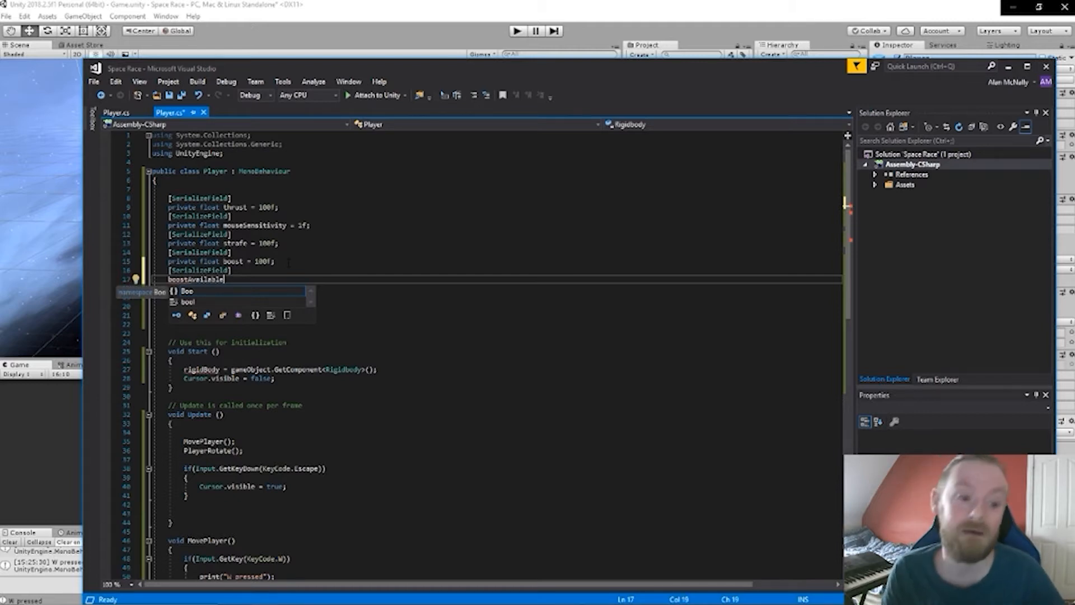
key("Left")
key("Left")
key("Left")
key("Left")
key("Left")
key("Left")
key("Left")
key("Left")
key("Left")
key("Left")
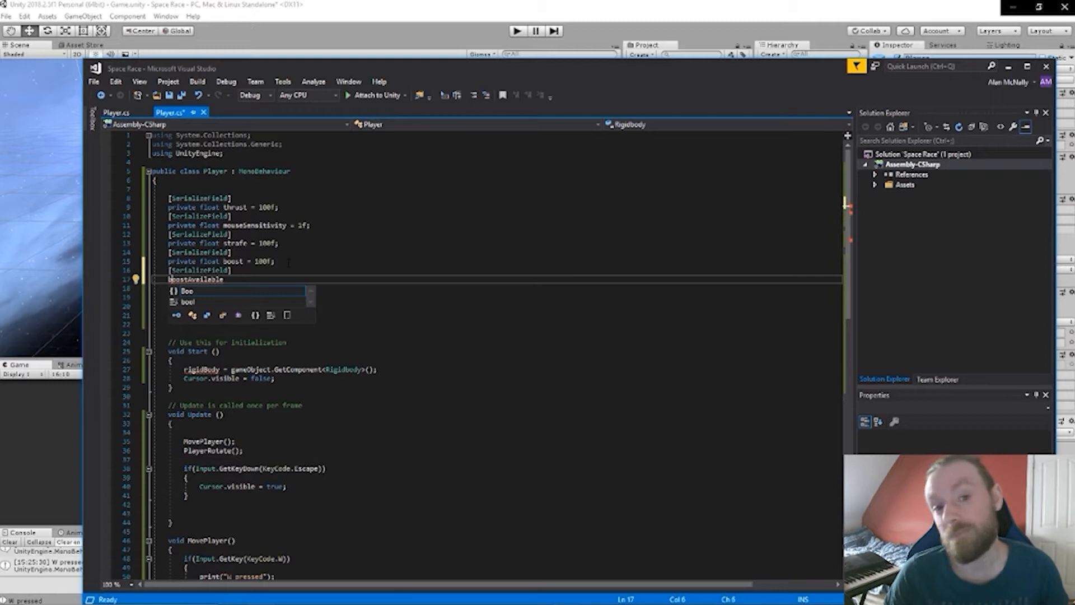
type("private ")
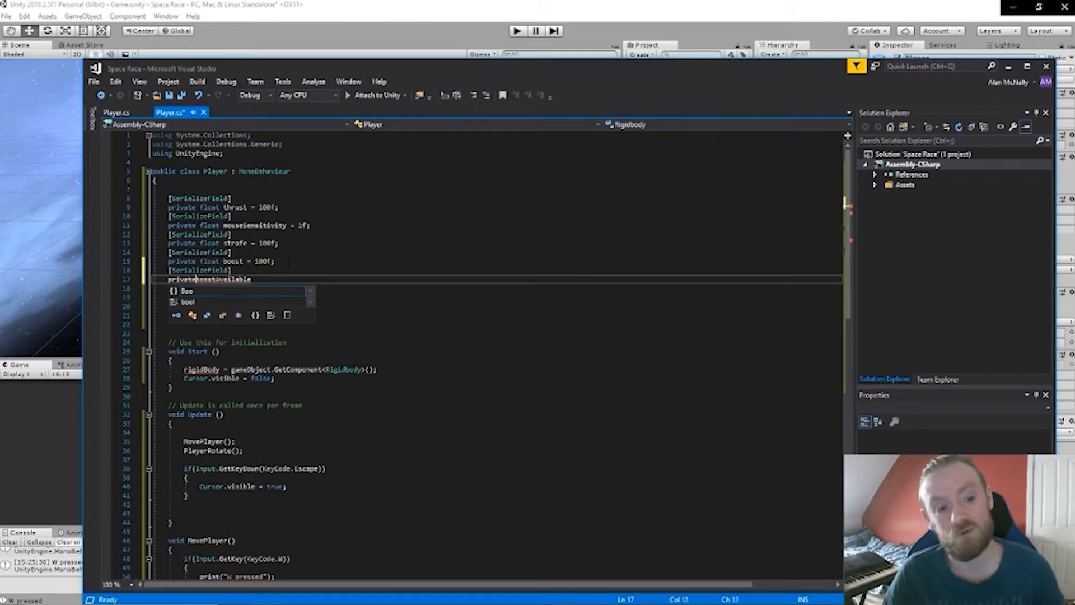
type("float")
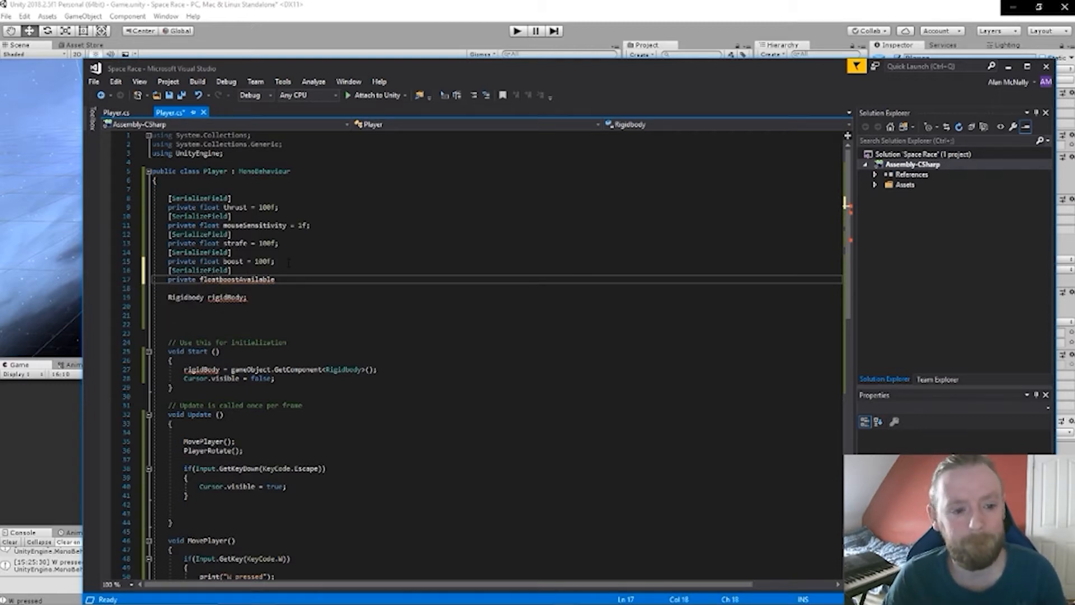
key("Right")
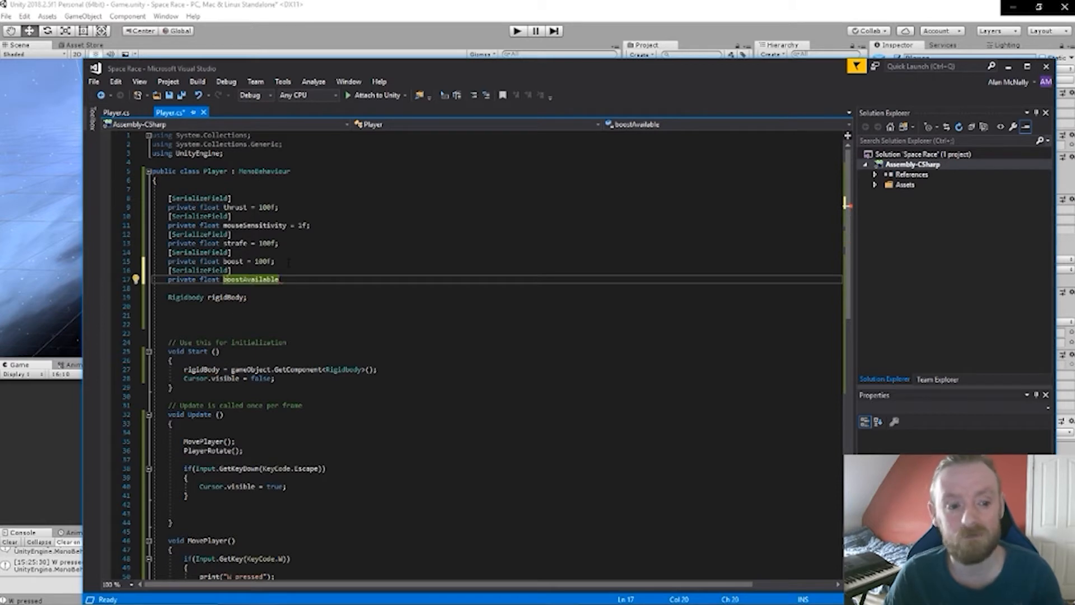
type("= ")
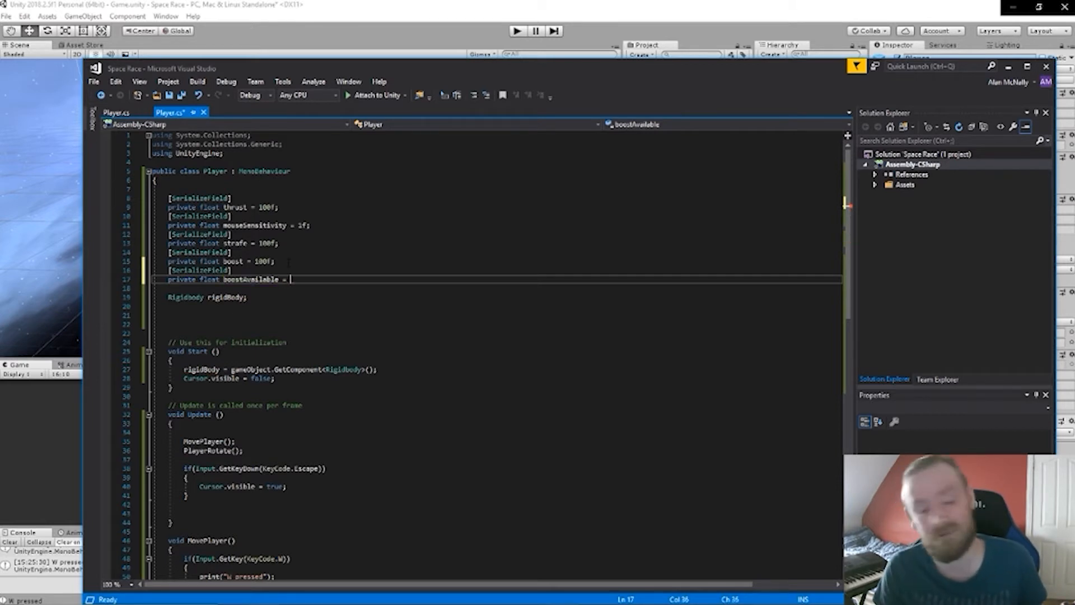
type("50;")
key("Return")
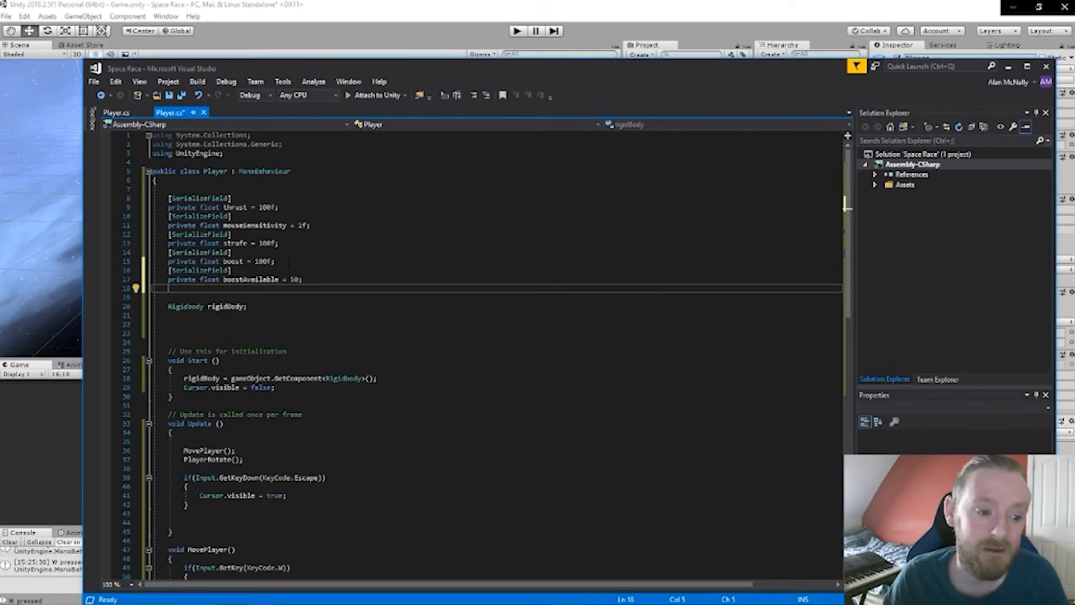
Step: Add a serialized private bool field named canBoost, set to true, below boostAvailable
type("[SerializeField")
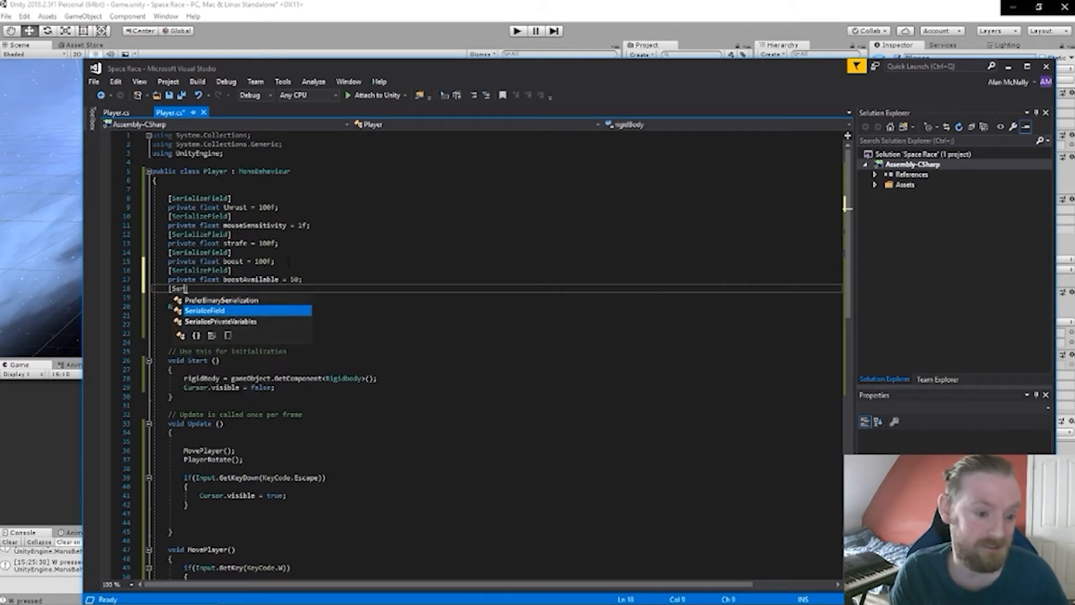
type("]")
key("Return")
type("pr")
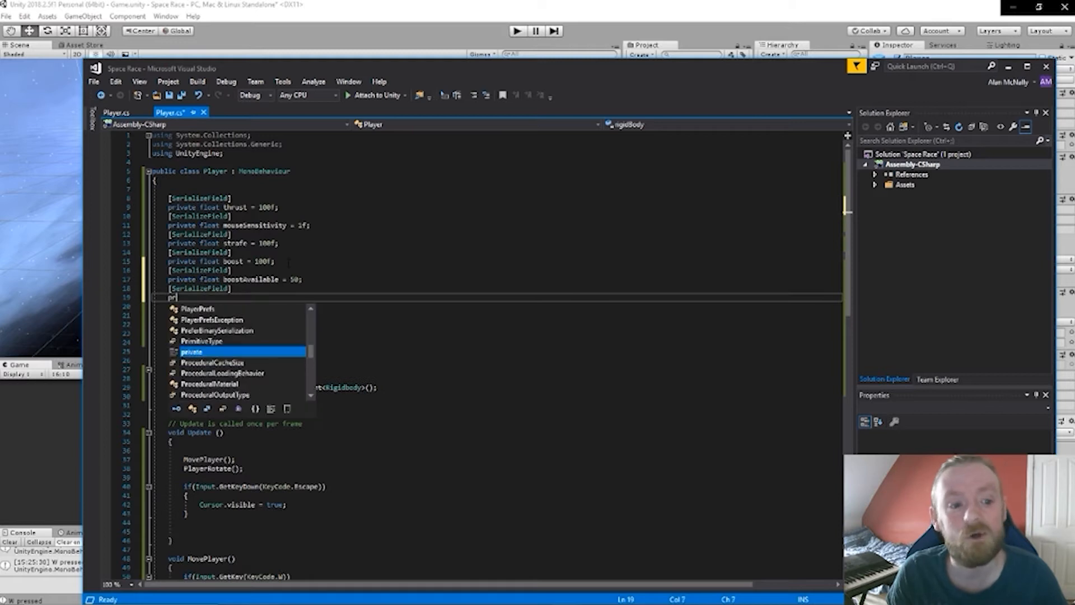
type("ivate bool ")
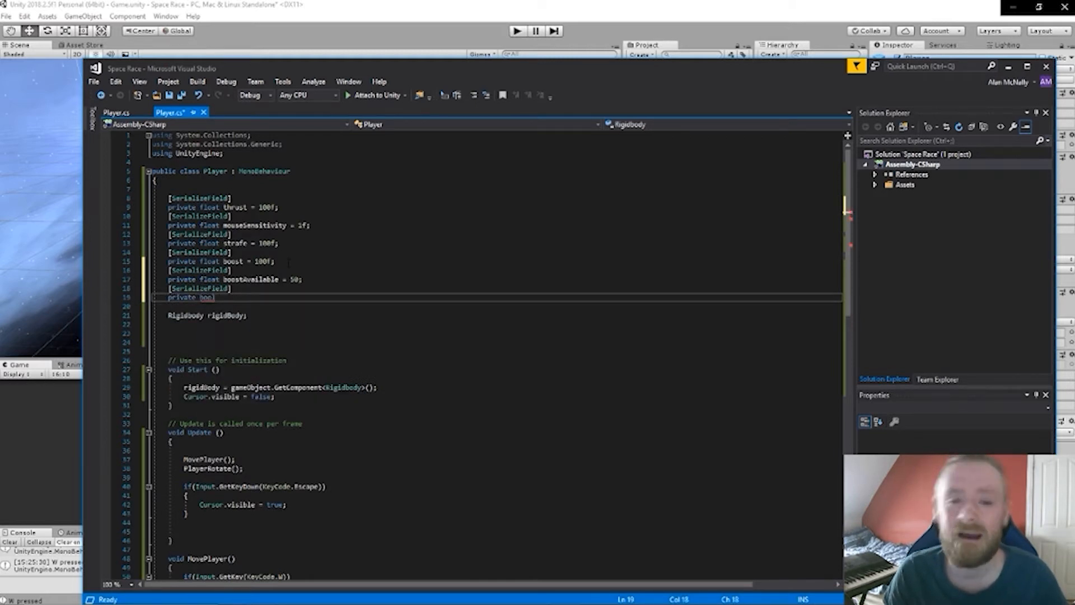
type("canBoost")
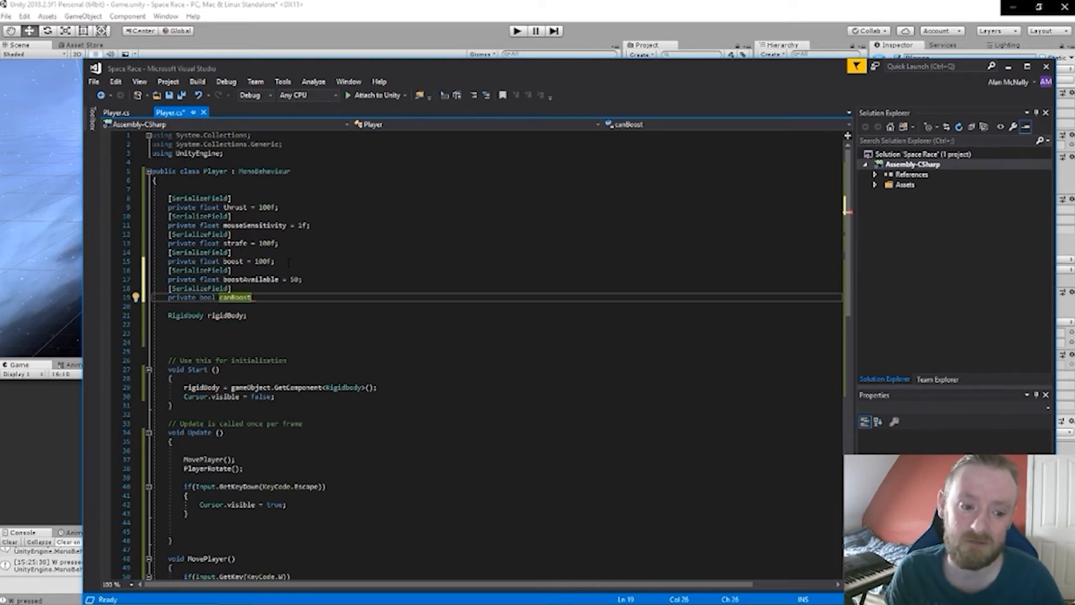
type(" = true;")
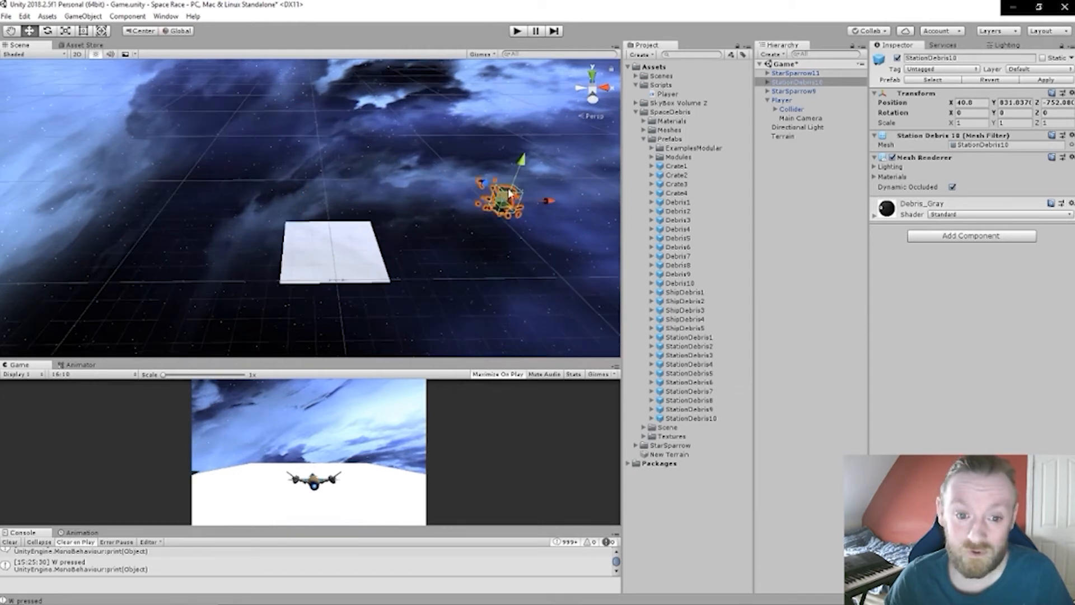
Step: Reset StationDebris10's position to 0, 0, 0 and move it along X to about 117
left_click(979, 104)
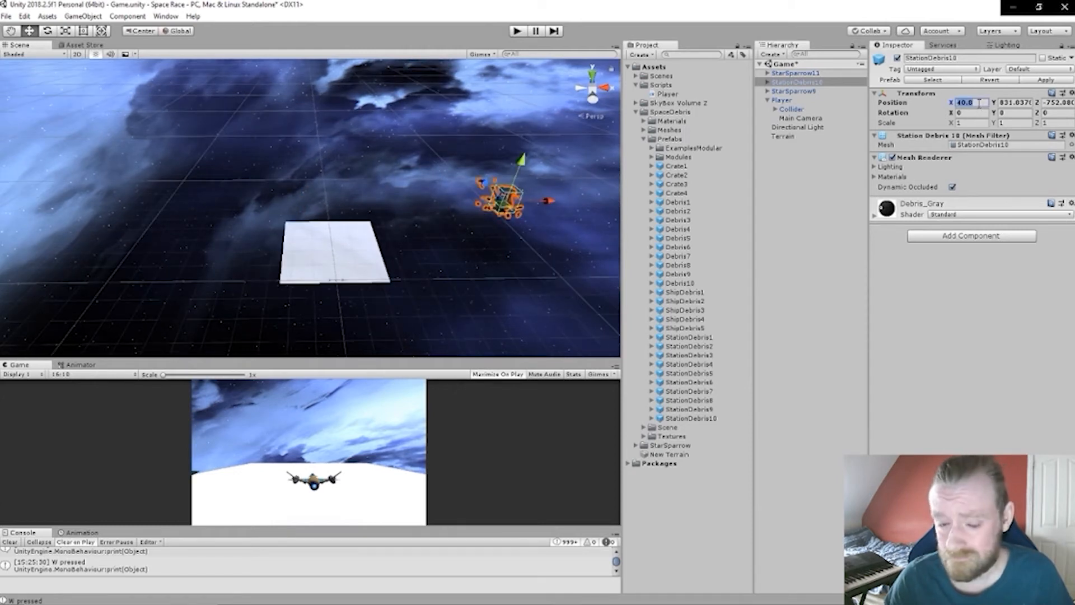
type("0")
key("Tab")
type("0")
key("Tab")
type("0")
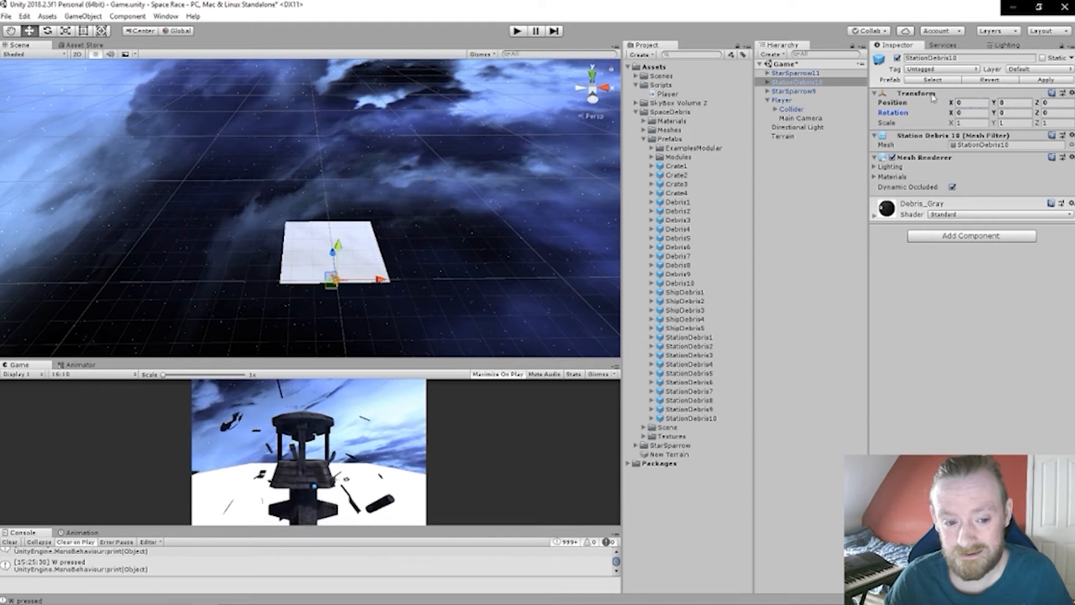
left_click_drag(371, 283, 402, 284)
Step: Place the StationDebris9 and StationDebris5 prefabs along the terrain's right side, beyond StationDebris10
scroll(348, 294, "up", 4)
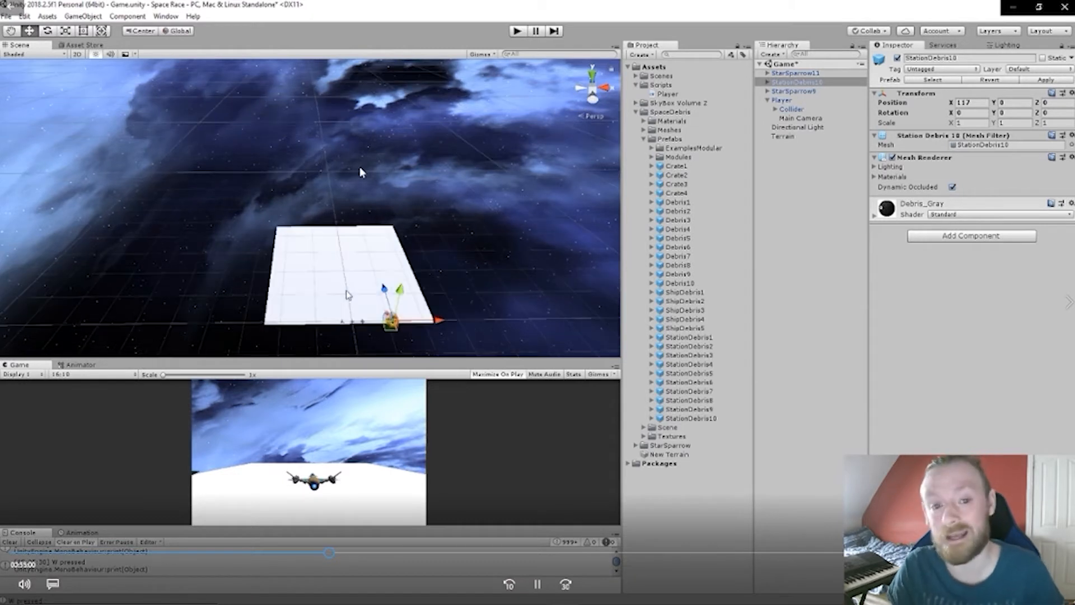
middle_click_drag(347, 291, 362, 187)
scroll(386, 229, "up", 4)
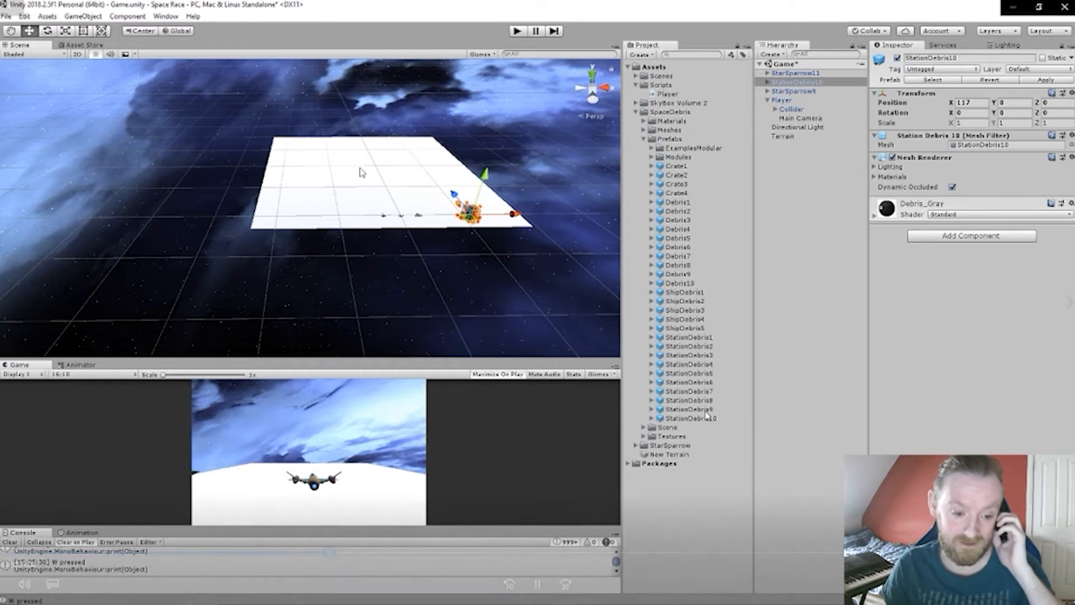
left_click_drag(708, 417, 455, 178)
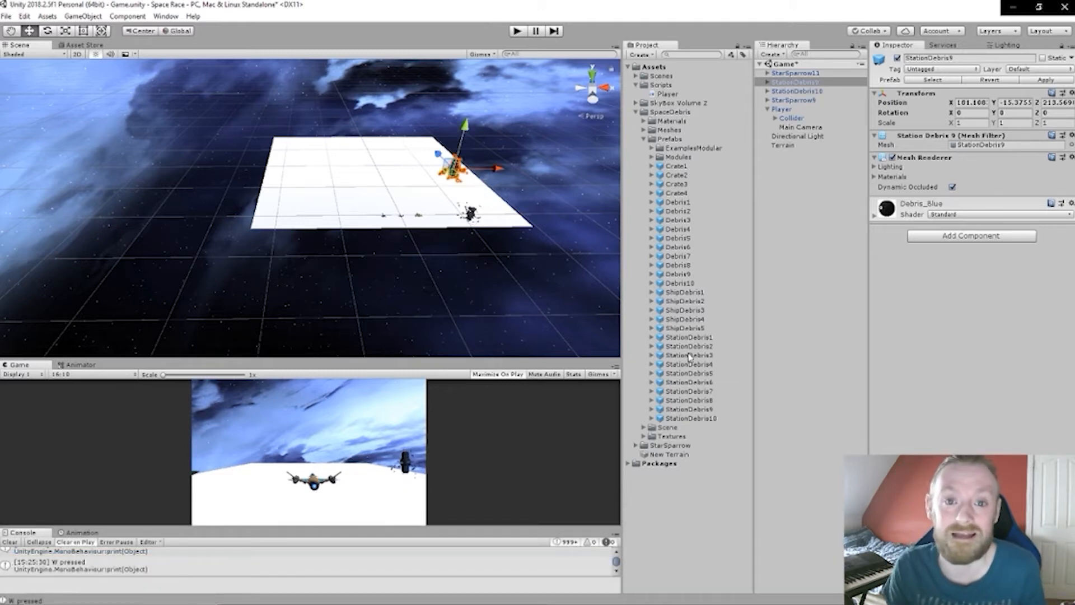
left_click_drag(688, 373, 435, 144)
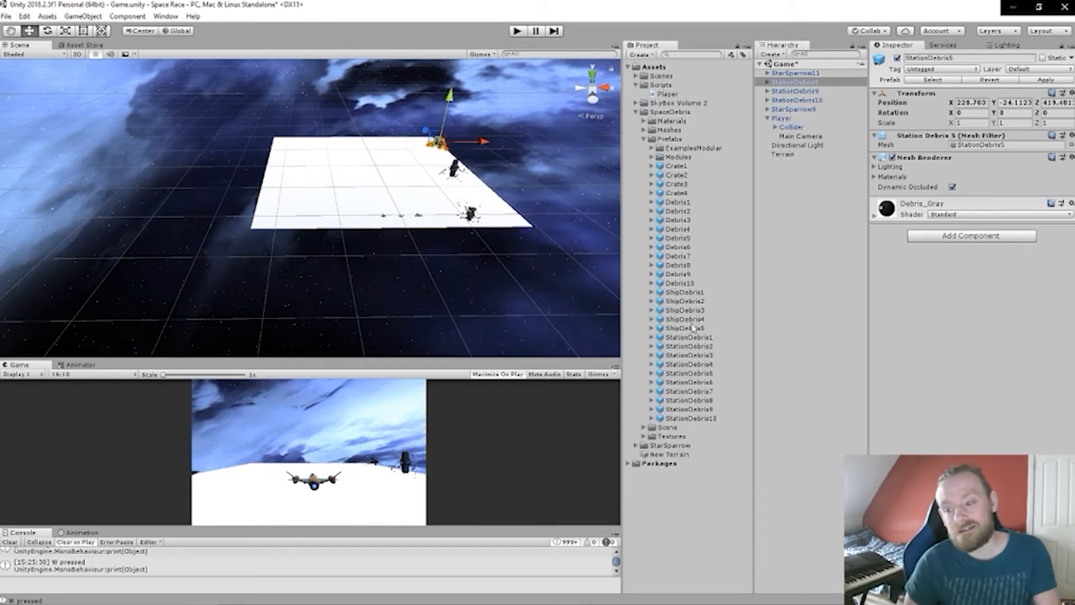
Step: Place the ShipDebris2, ShipDebris4 and ShipDebris1 prefabs along the terrain's left side
left_click_drag(691, 301, 290, 160)
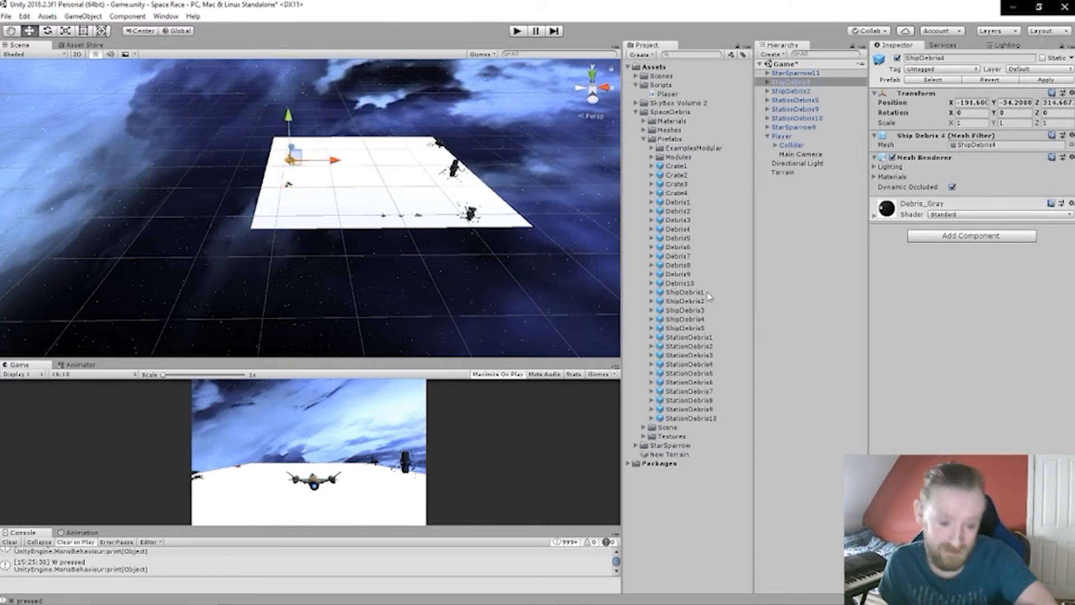
left_click_drag(685, 292, 312, 157)
Step: Add Crate3 at the terrain's near-left corner and scatter ShipDebris1, ShipDebris2, Debris9 and ShipDebris4 prefabs farther along the course
middle_click_drag(350, 180, 492, 251)
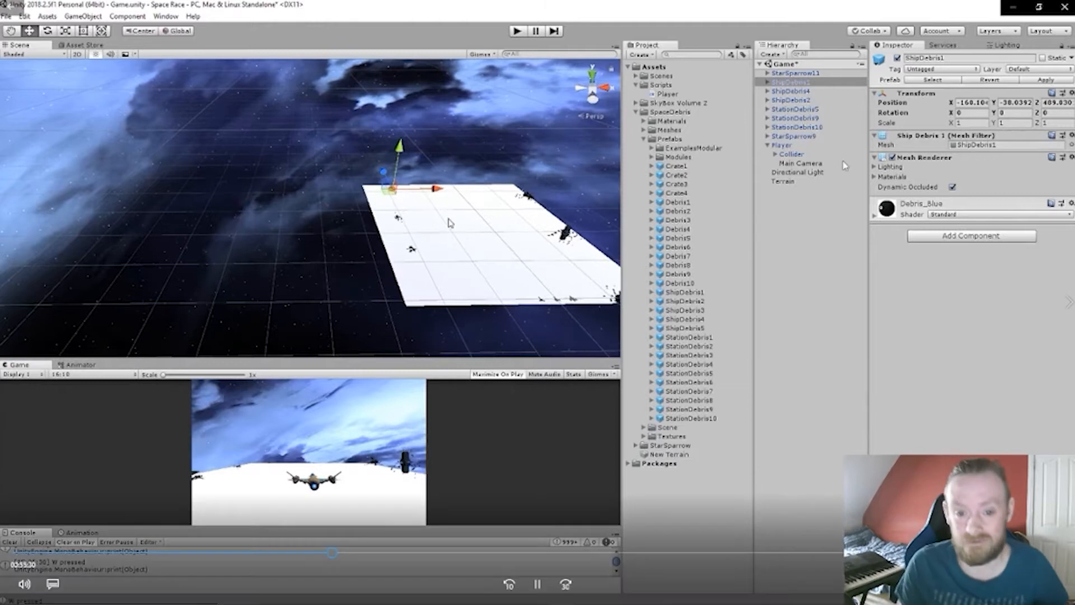
middle_click_drag(394, 218, 159, 172)
scroll(283, 182, "up", 3)
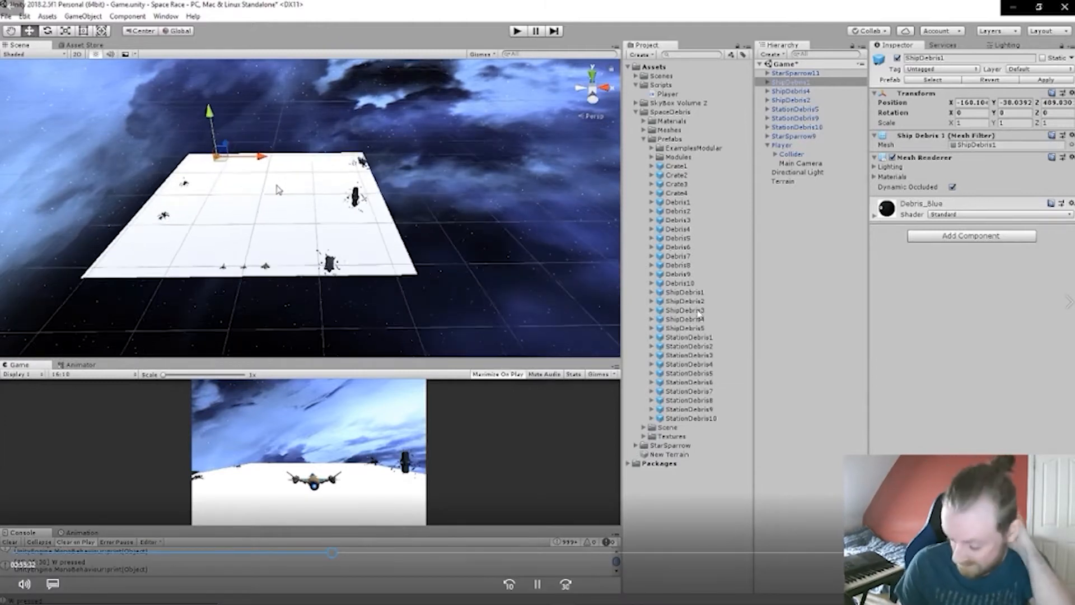
scroll(280, 189, "up", 1)
left_click_drag(675, 183, 99, 264)
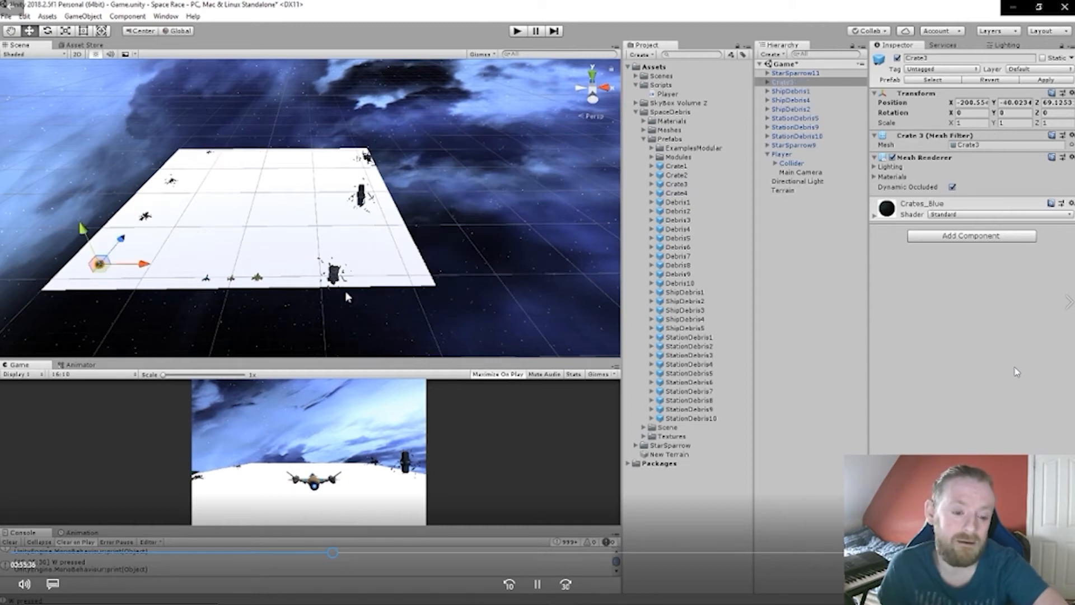
left_click_drag(693, 291, 351, 161)
left_click_drag(678, 274, 209, 206)
left_click_drag(700, 311, 278, 107)
Step: Move the terrain forward to Z 313 and place Debris9 and Debris3 prefabs near its far edge
left_click(268, 222)
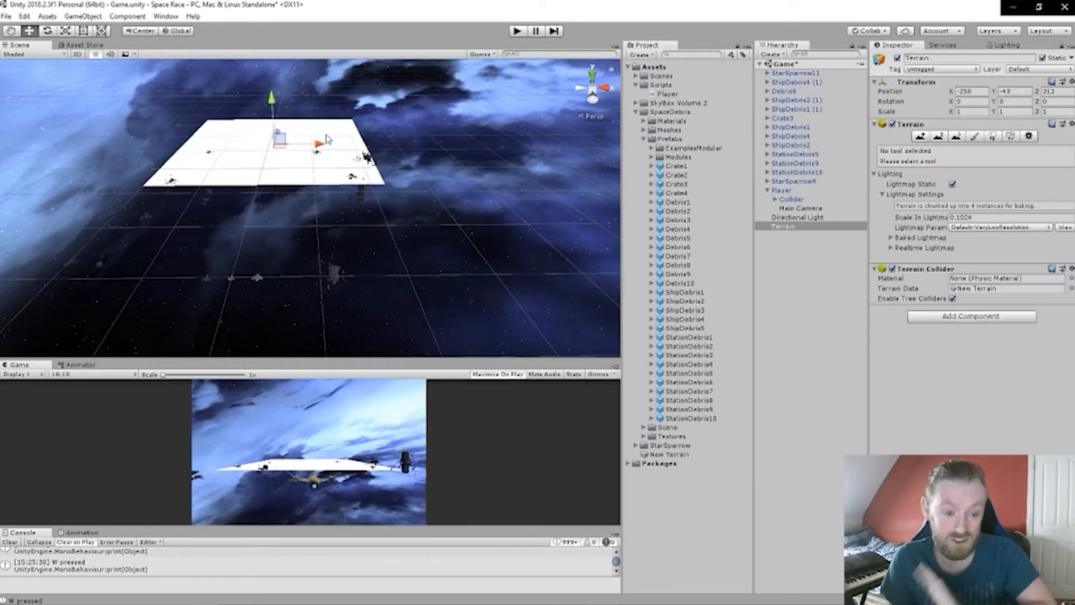
left_click_drag(675, 277, 226, 126)
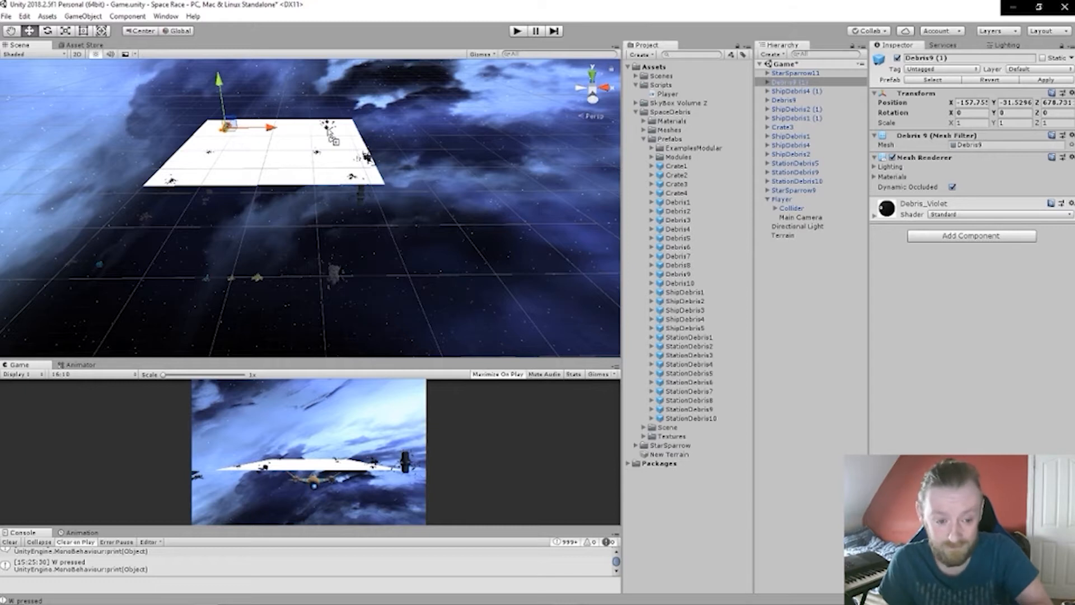
left_click(329, 133)
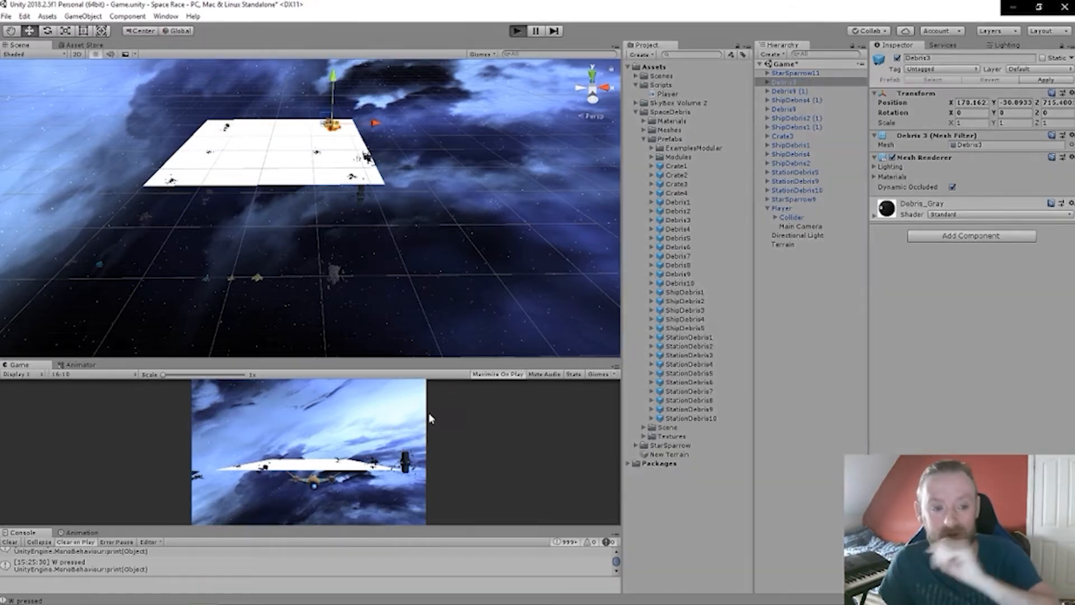
Step: Run the game to test flying the ship through the debris field, and stop it
key("ctrl+p")
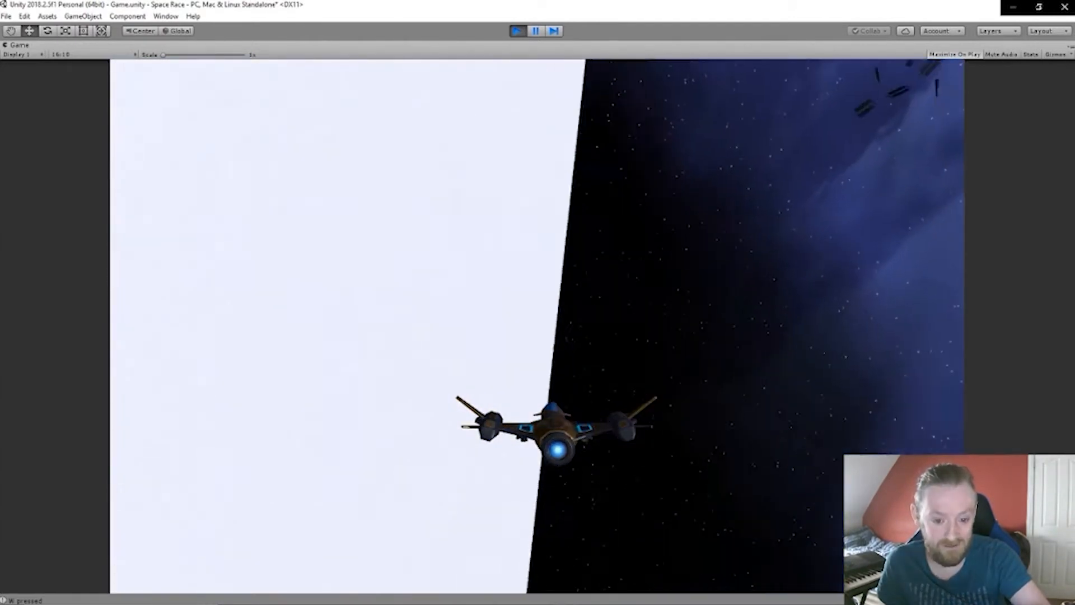
left_click(516, 31)
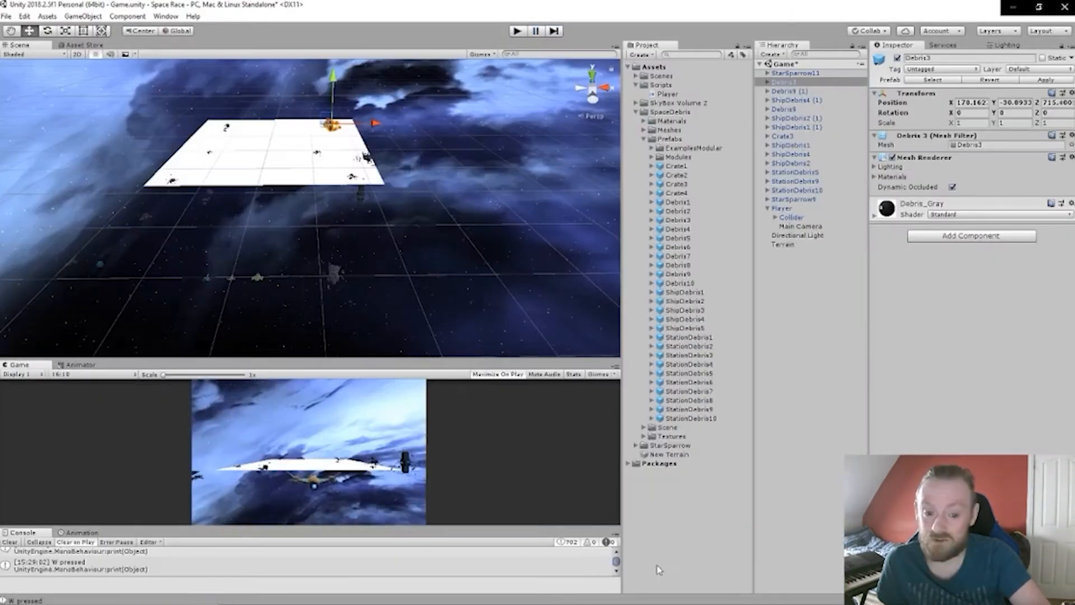
Step: Switch to Visual Studio and review the Player script's fields and its Update and MovePlayer methods
left_click(258, 594)
scroll(428, 335, "down", 1)
scroll(430, 338, "up", 1)
scroll(430, 338, "down", 4)
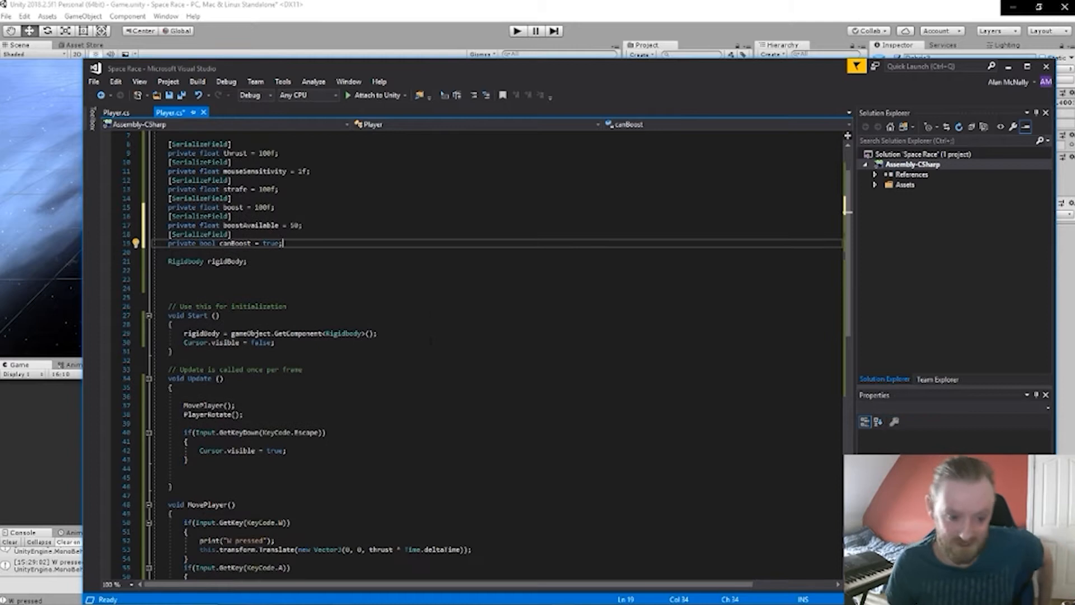
scroll(430, 338, "up", 4)
scroll(430, 339, "down", 5)
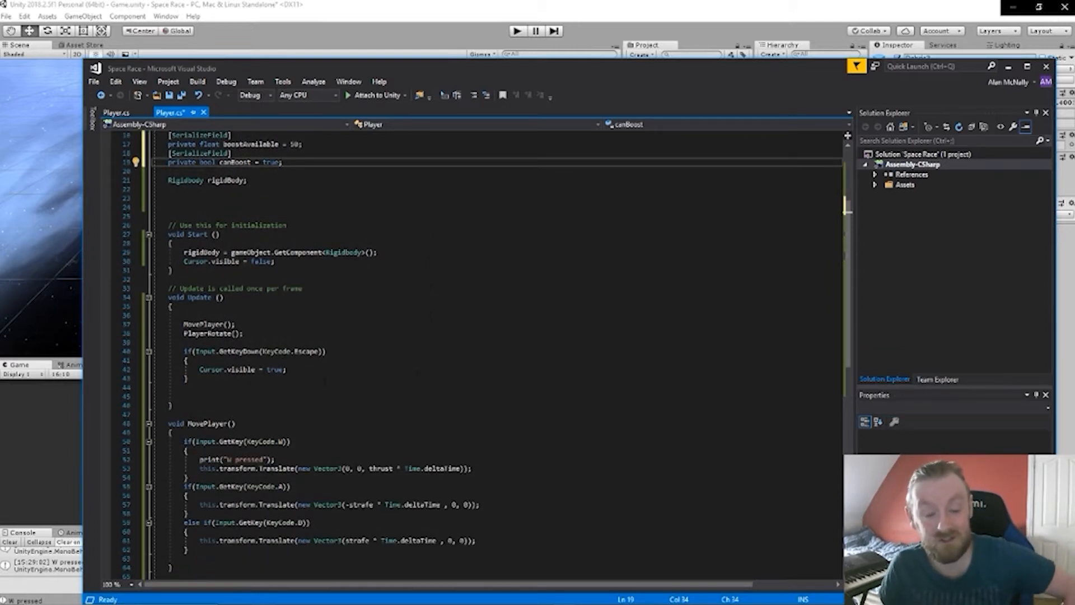
scroll(465, 355, "down", 4)
scroll(465, 355, "down", 1)
left_click(196, 415)
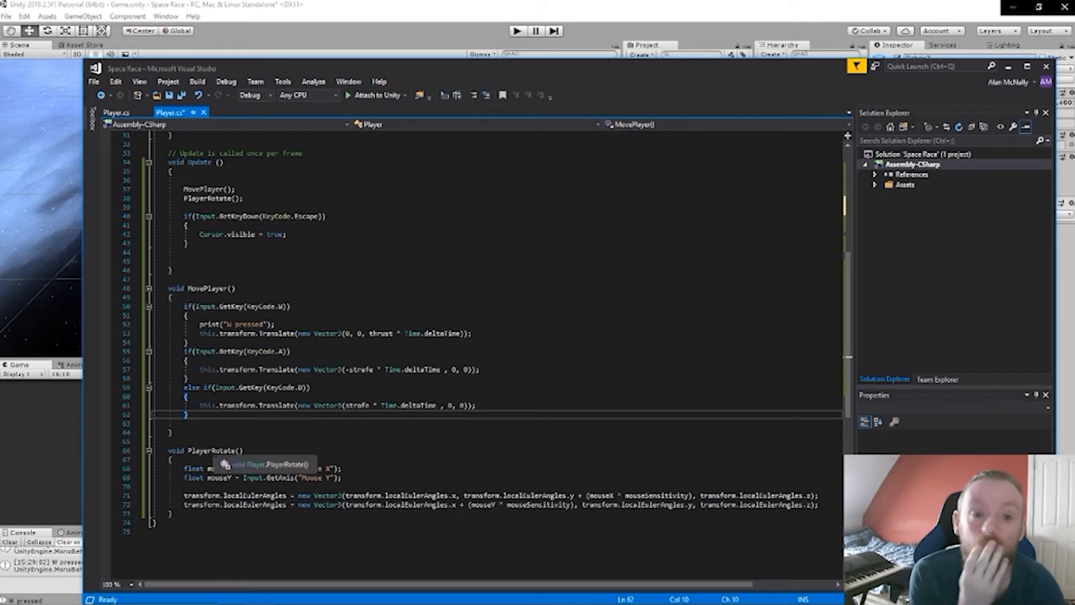
Step: Rename the PlayerRotate method and its references to MouseLook, and save the Player script
left_click(211, 451)
left_click(209, 452, "ctrl")
key("ctrl+r")
key("ctrl+r")
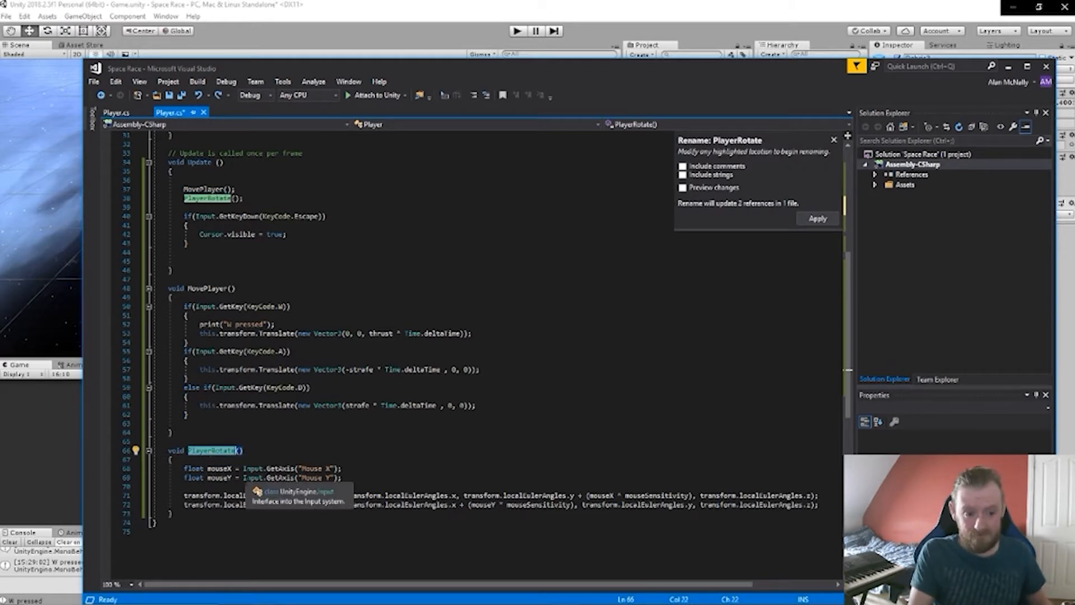
type("MouseLook")
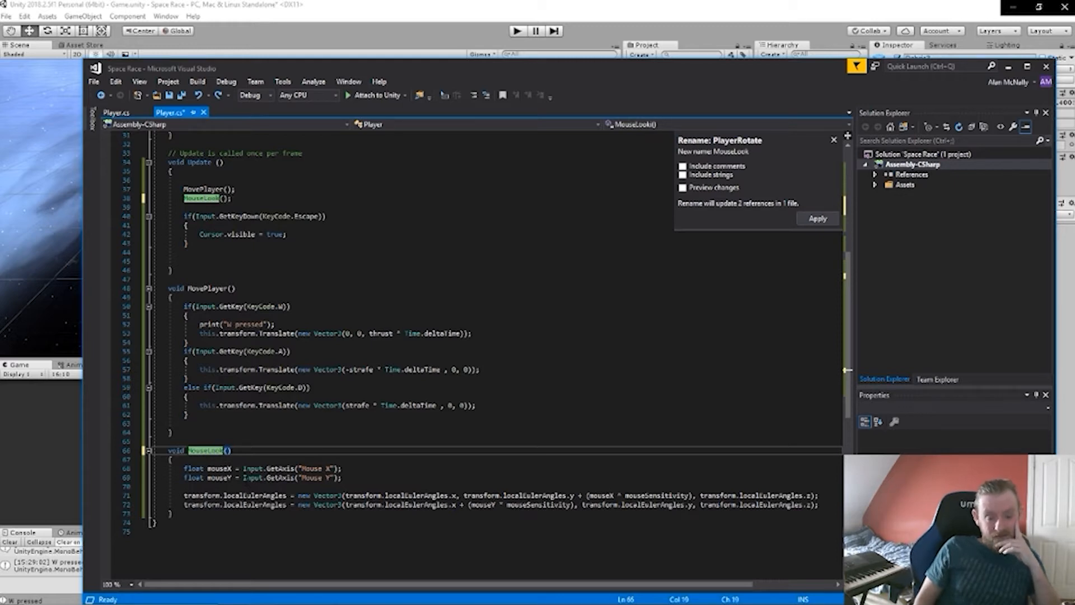
key("Return")
key("ctrl+s")
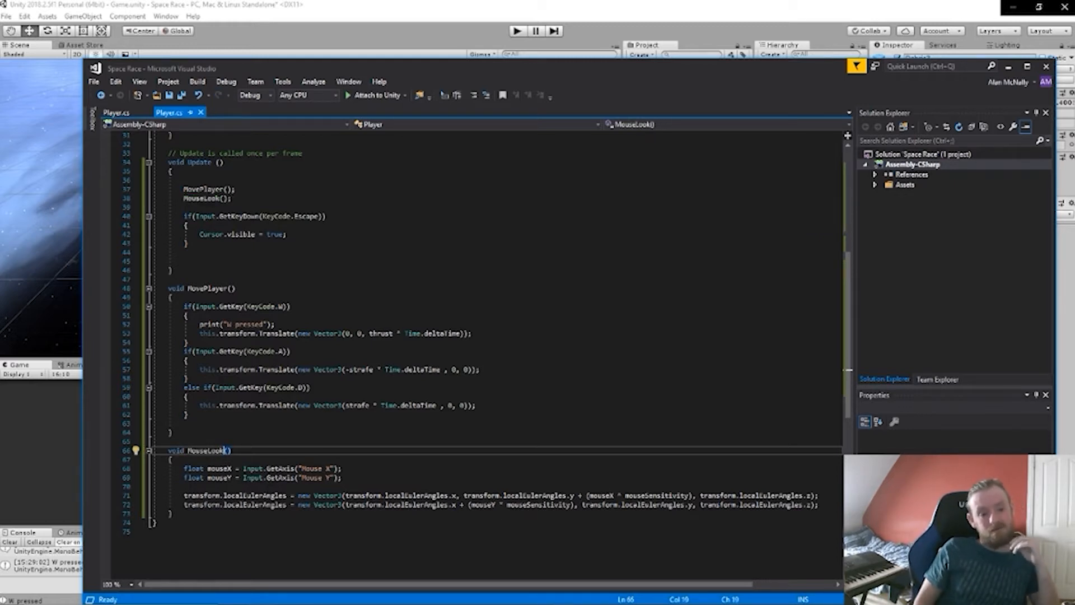
Step: Add an empty void method named playerRotate() between the MovePlayer and MouseLook methods
left_click(173, 514)
left_click(182, 433)
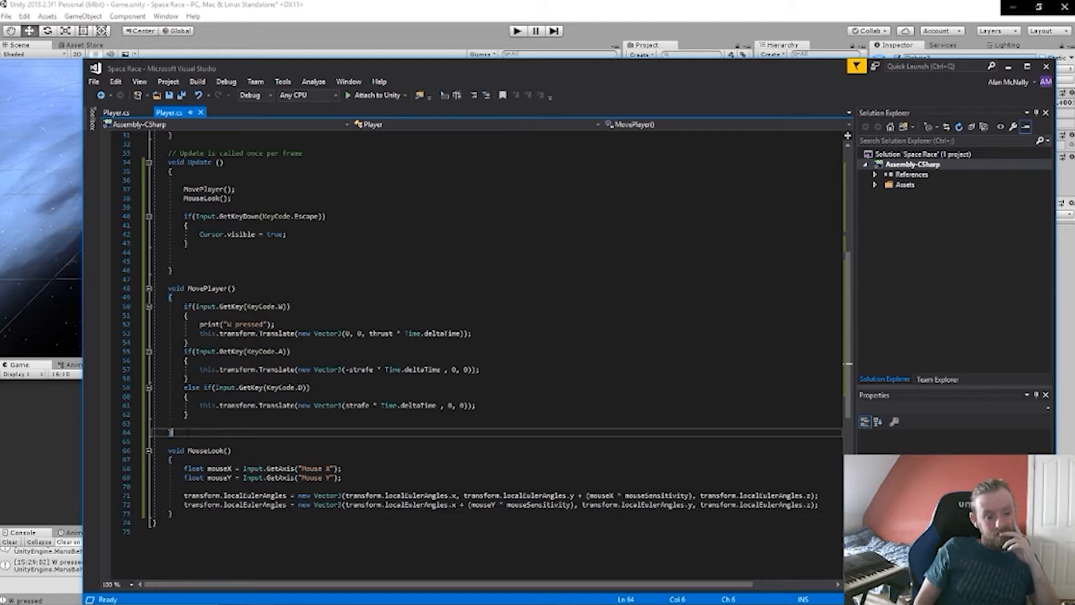
key("Return")
key("Return")
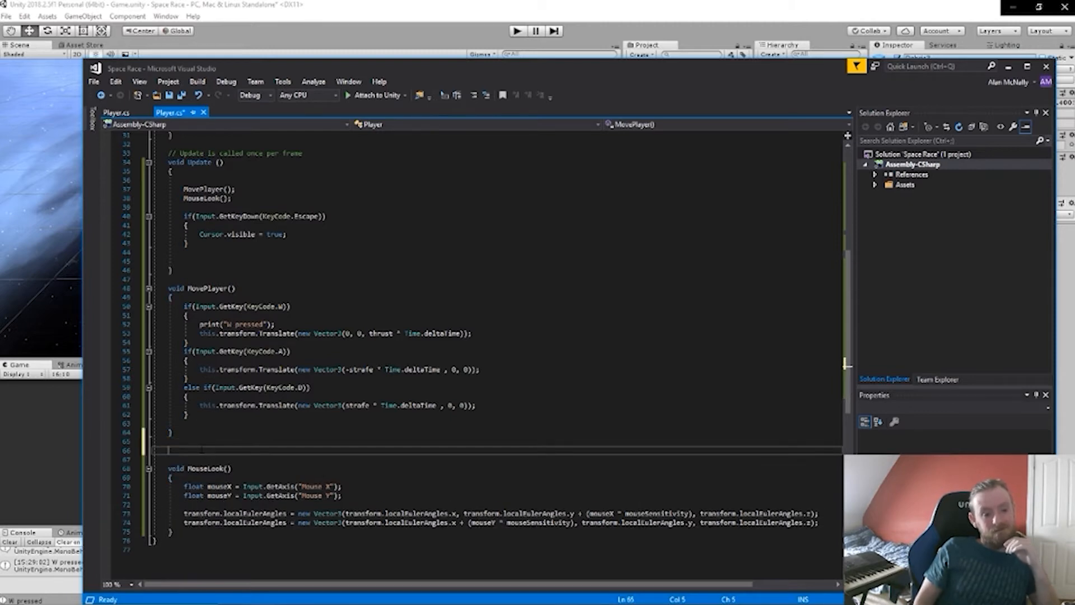
type("void ")
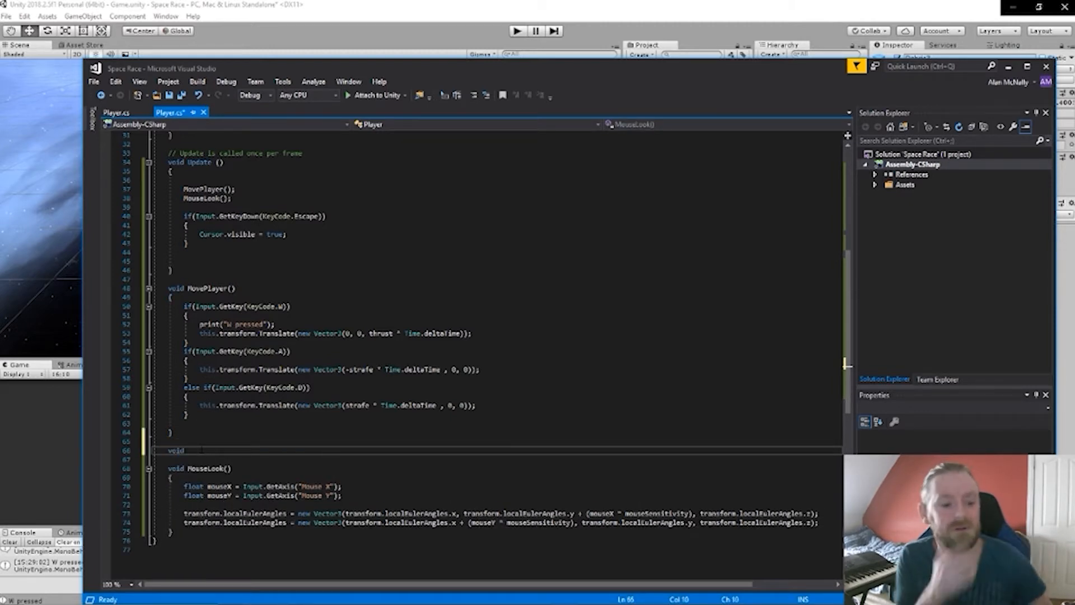
type("player")
key("Return")
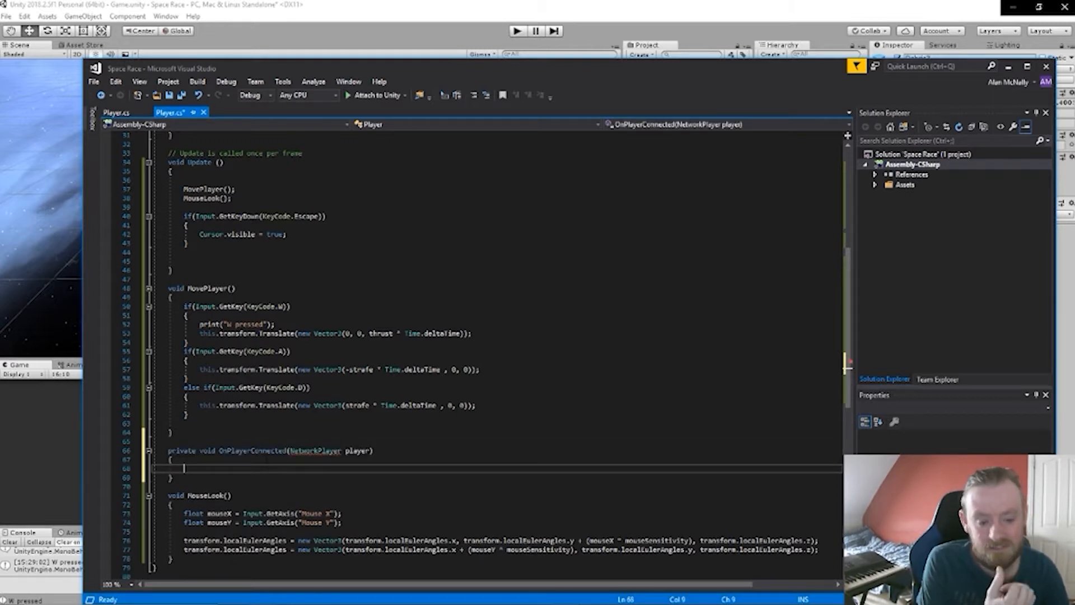
key("ctrl+z")
key("BackSpace")
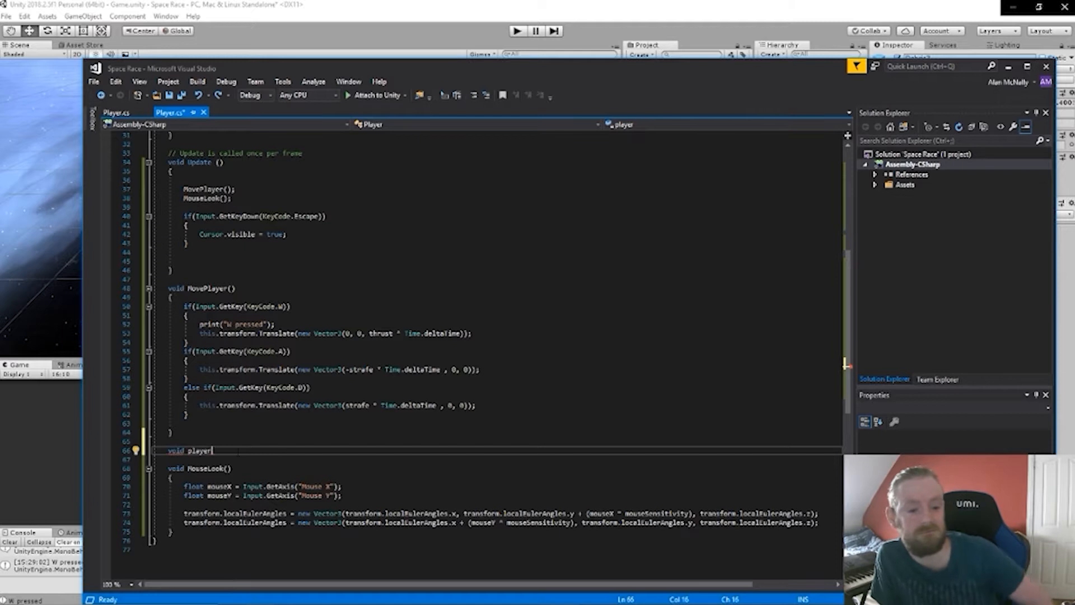
type("Rotate")
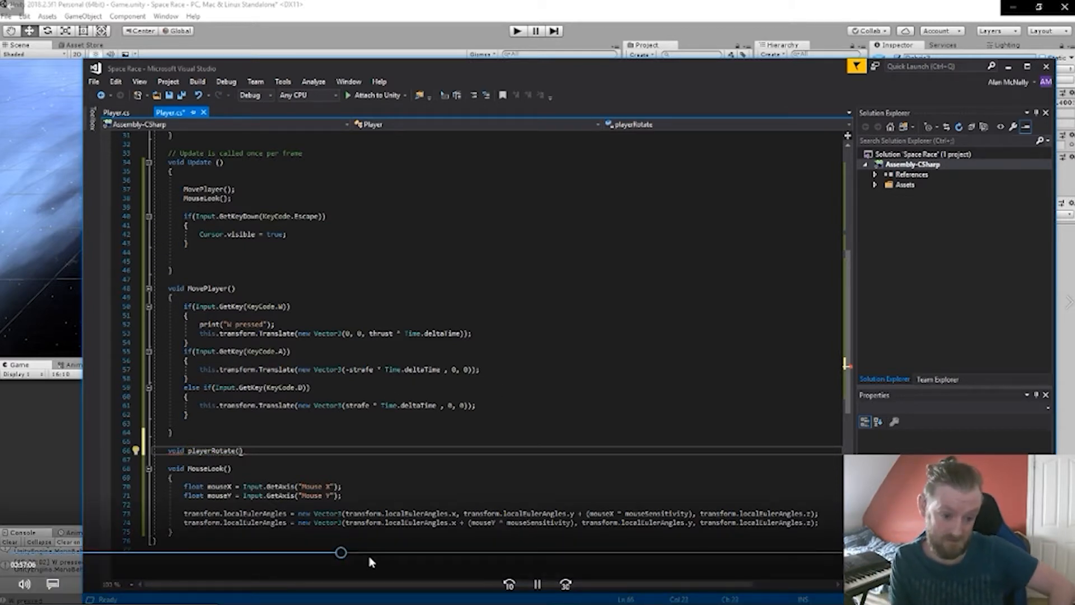
type("()")
key("Return")
type("{")
key("Return")
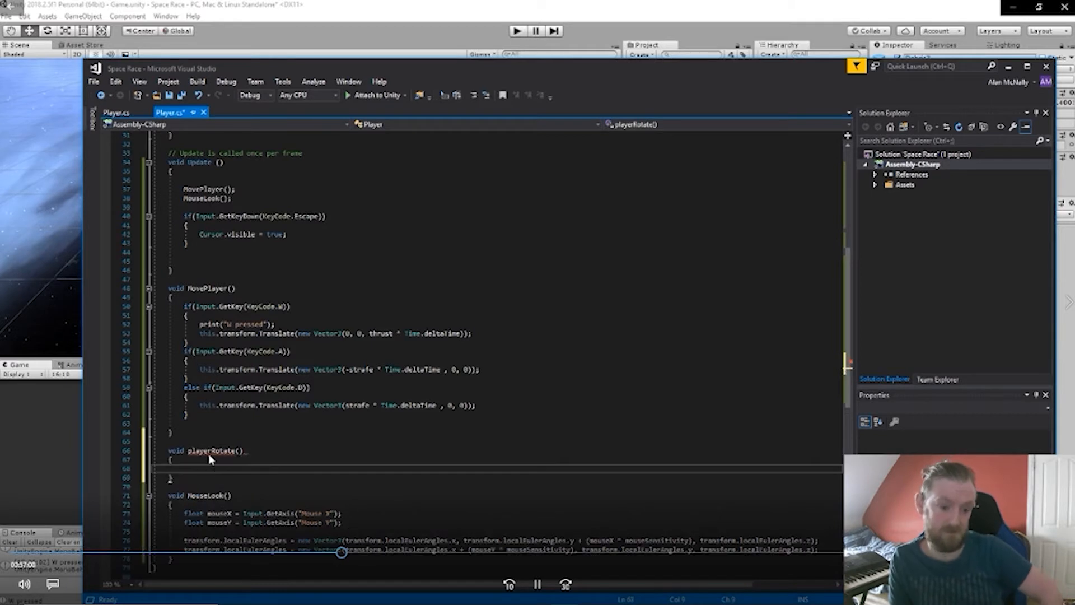
Step: Add an empty if block to playerRotate that checks Input.GetKey(KeyCode.Q)
type("if")
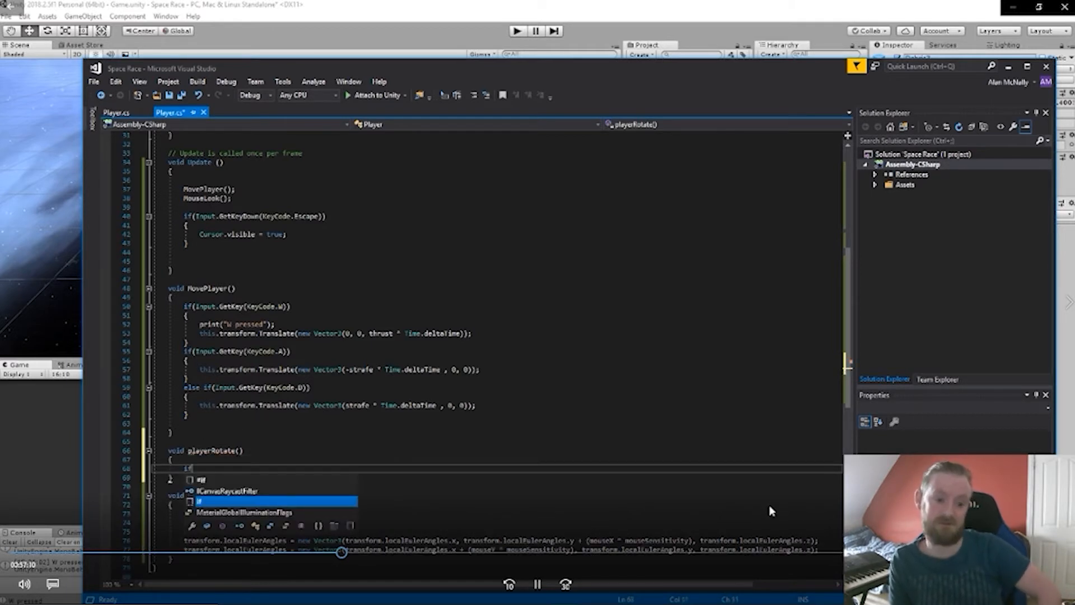
type("(input")
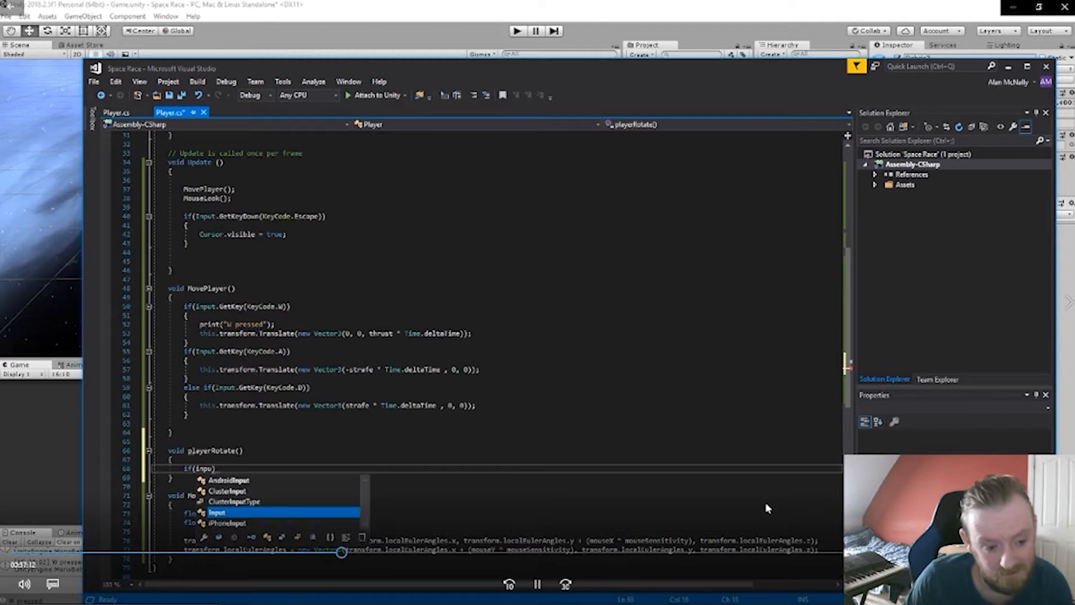
type(".get")
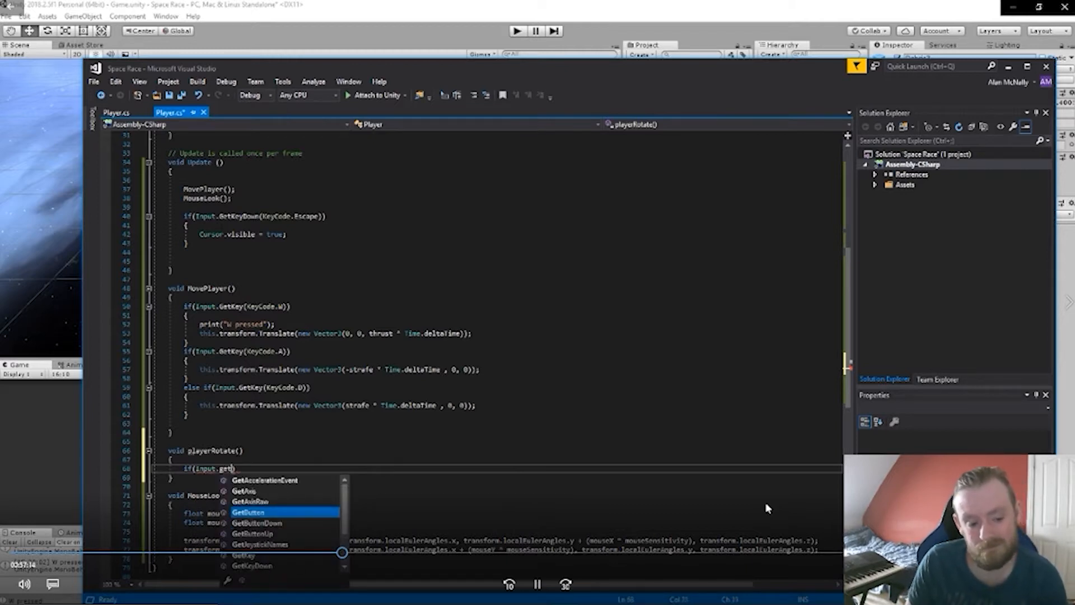
type("ke")
key("Tab")
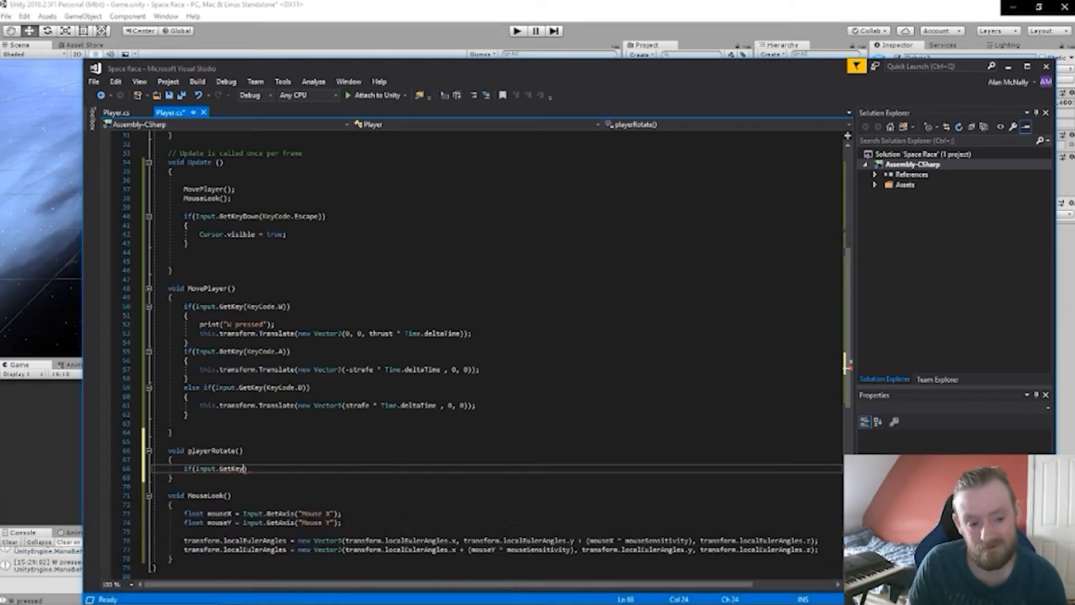
type("(keycod")
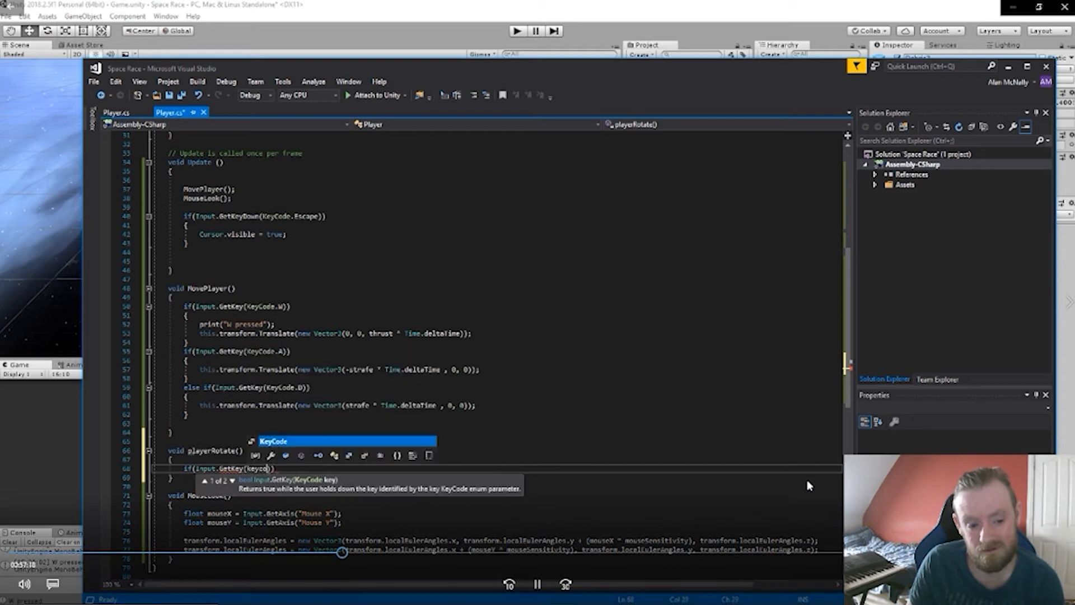
key("Tab")
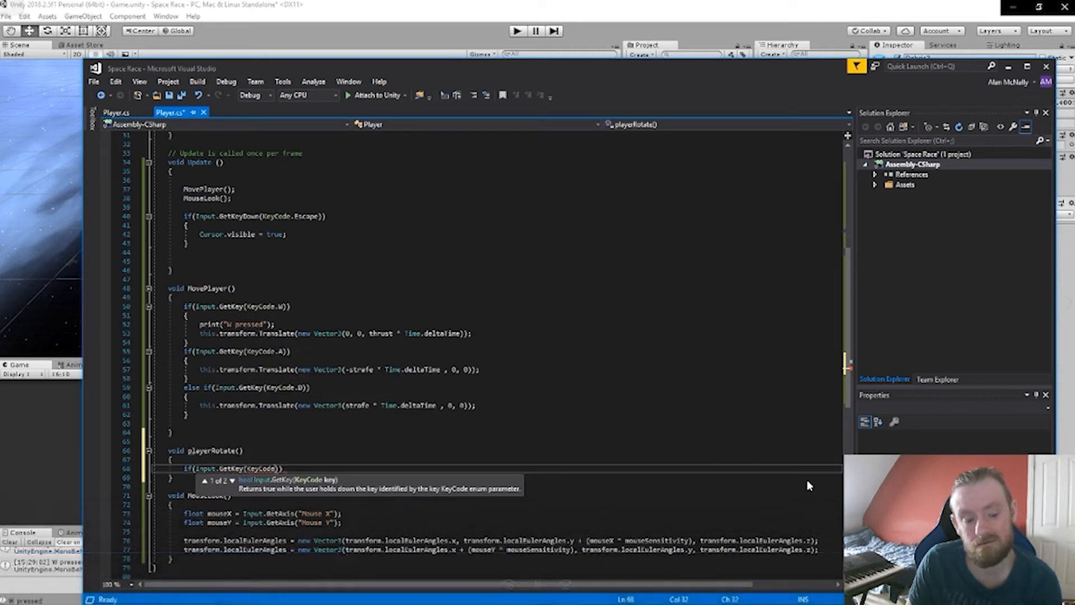
type(".q")
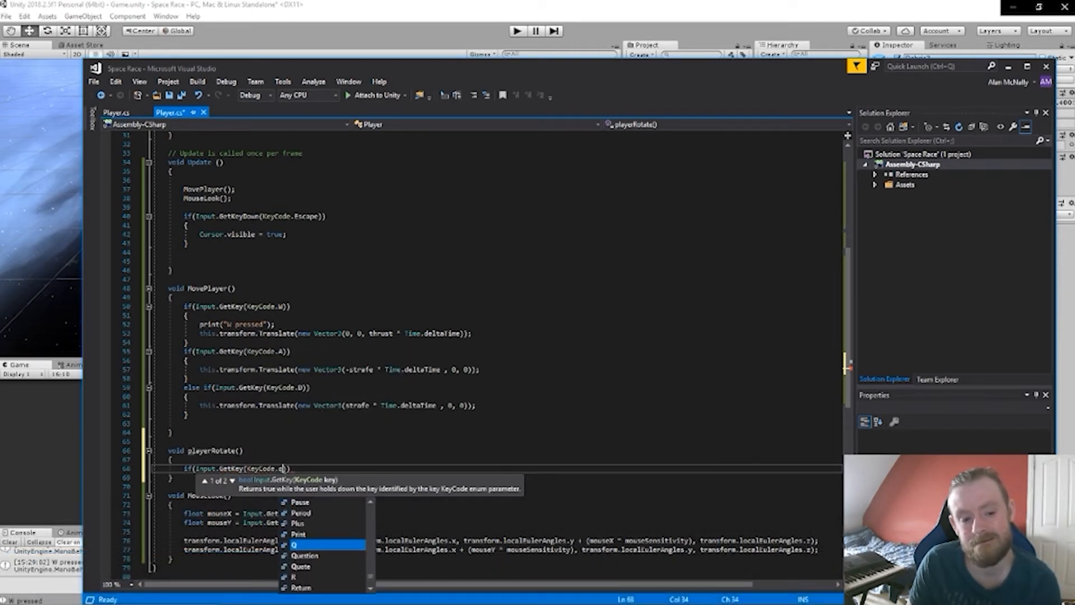
type(")")
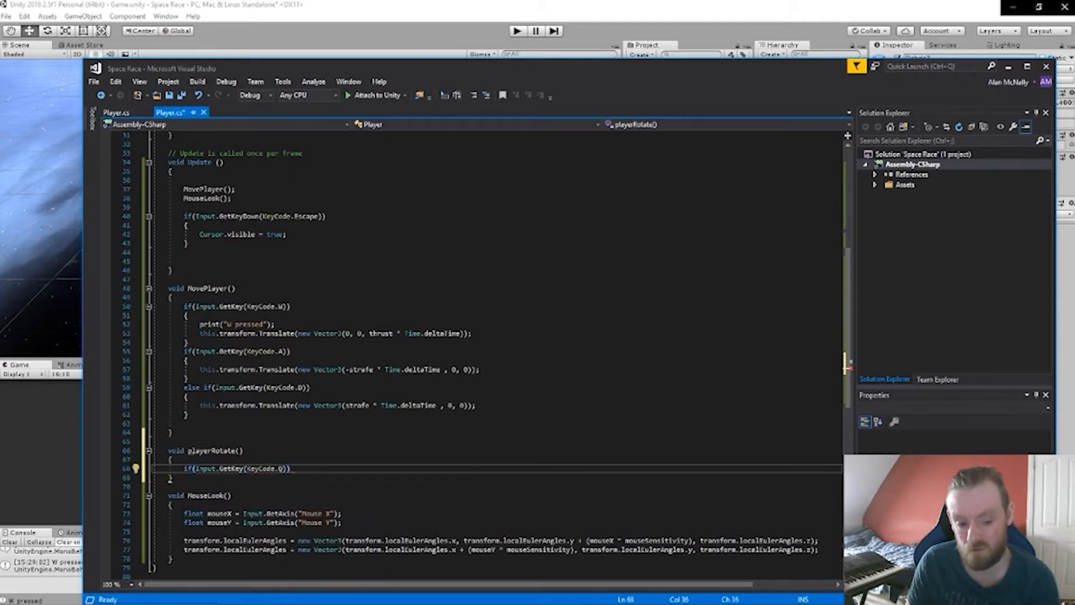
key("Return")
type("{")
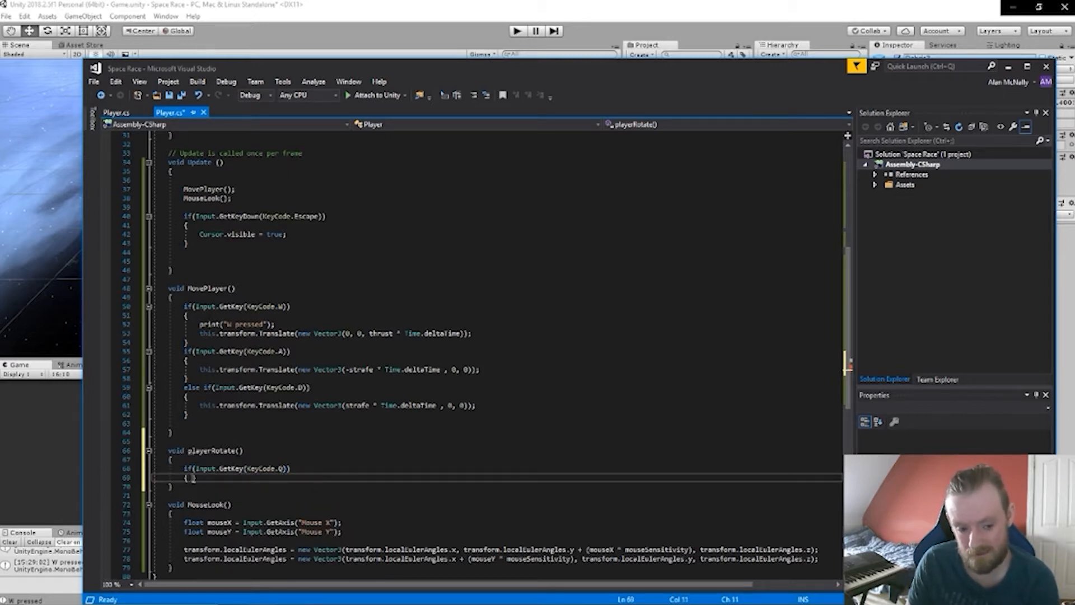
key("Return")
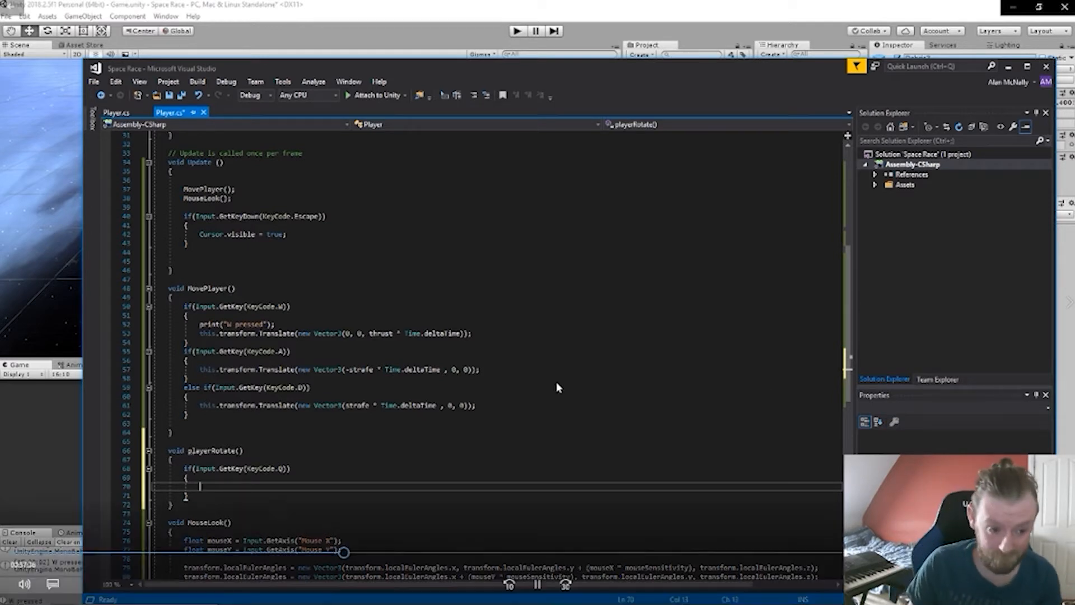
Step: Move the serialized mouseSensitivity field from below thrust to directly after the canBoost field
scroll(228, 308, "up", 10)
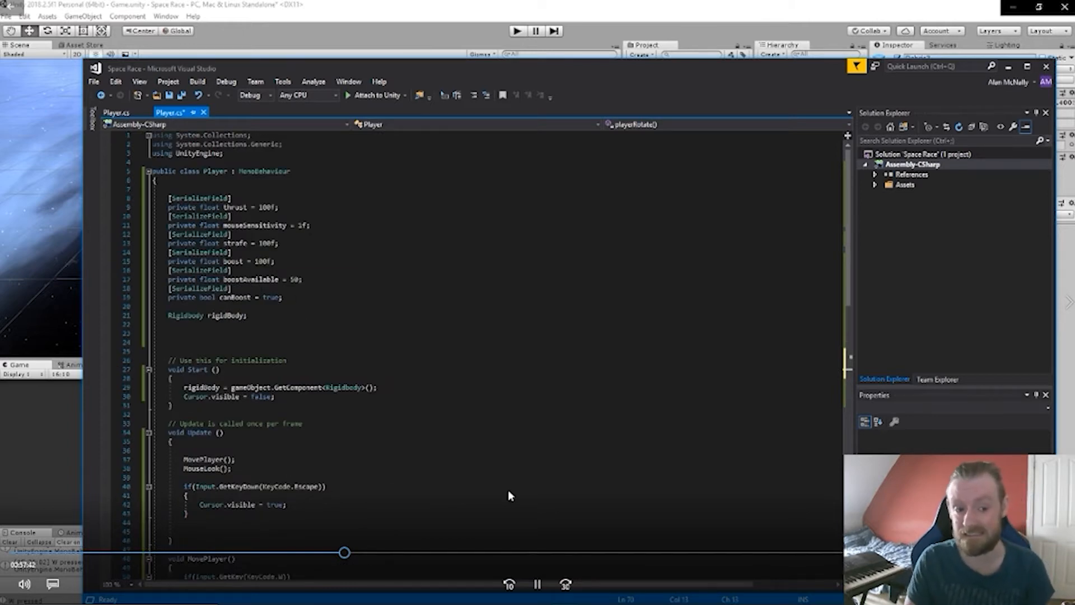
left_click_drag(310, 225, 177, 217)
key("ctrl+c")
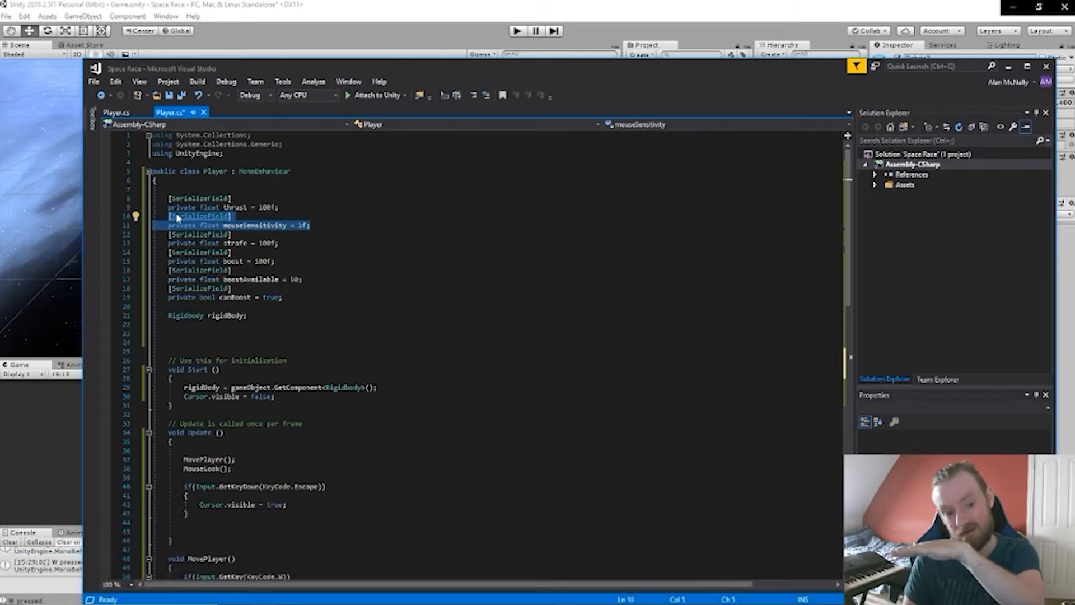
key("Delete")
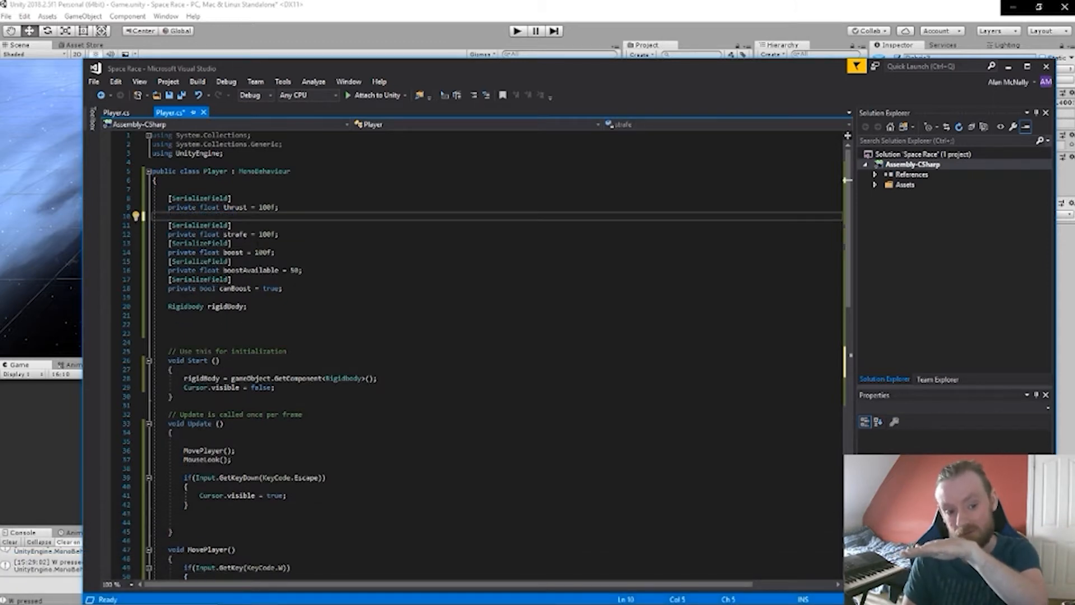
left_click(290, 288)
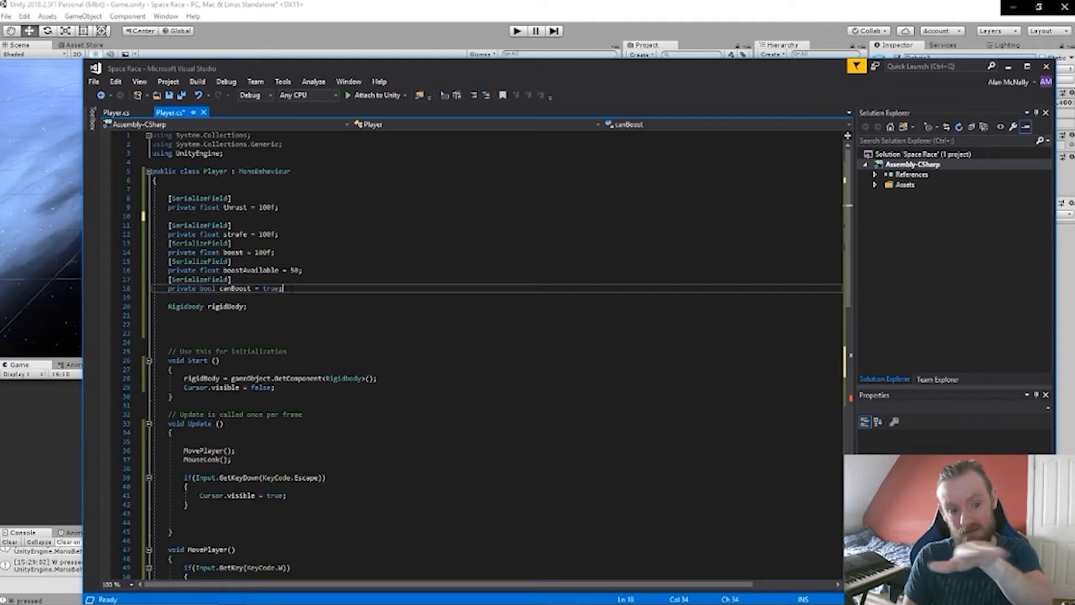
key("Return")
key("ctrl+v")
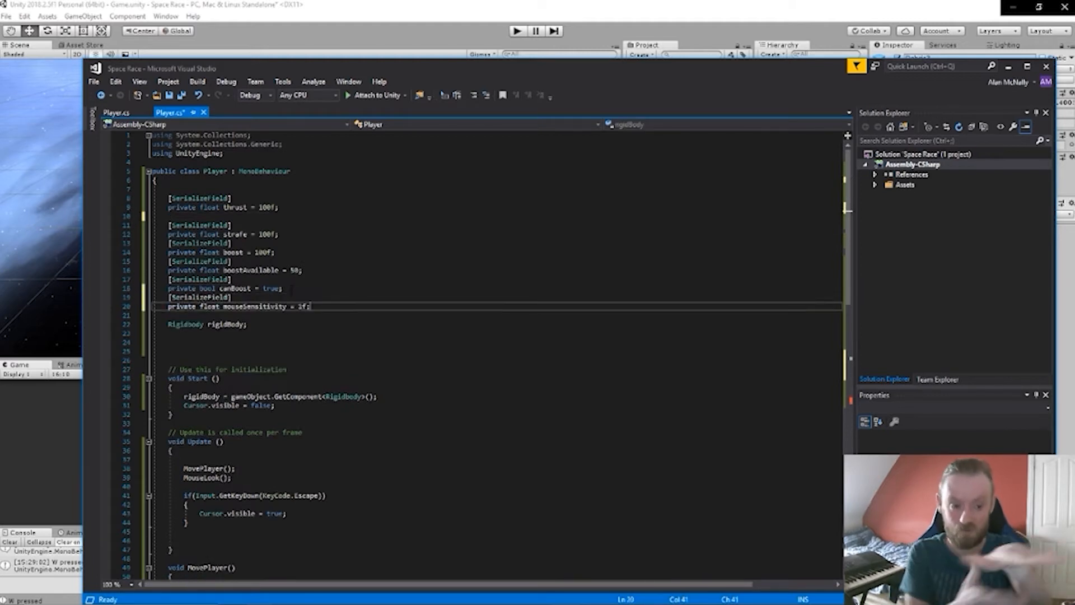
Step: Declare a [SerializeField] private float rotateSpeed = 10f; directly below the thrust field
left_click(208, 217)
type("[SerializeField]")
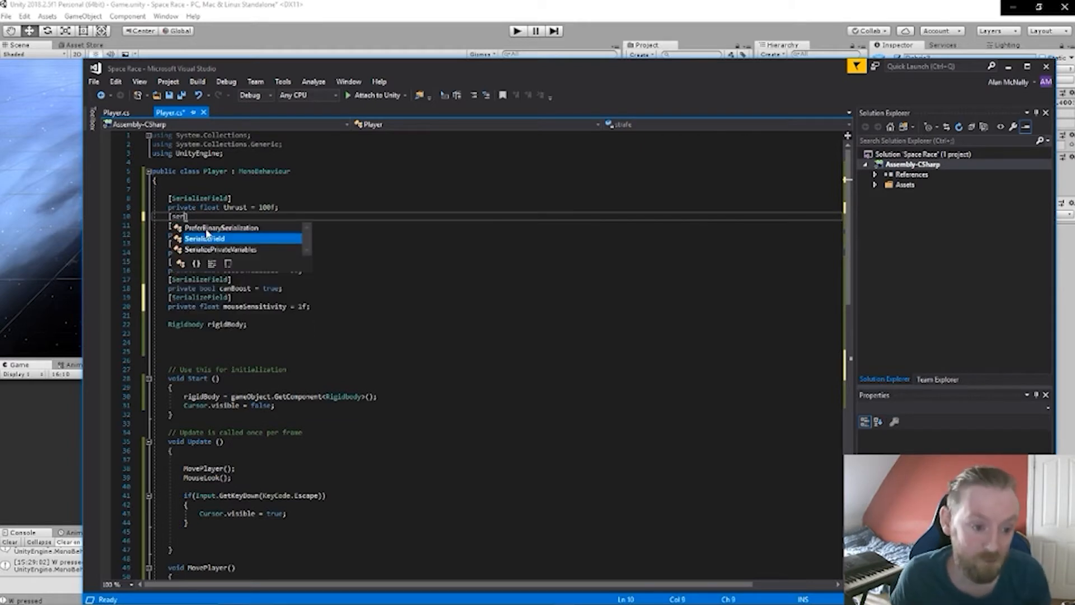
key("Return")
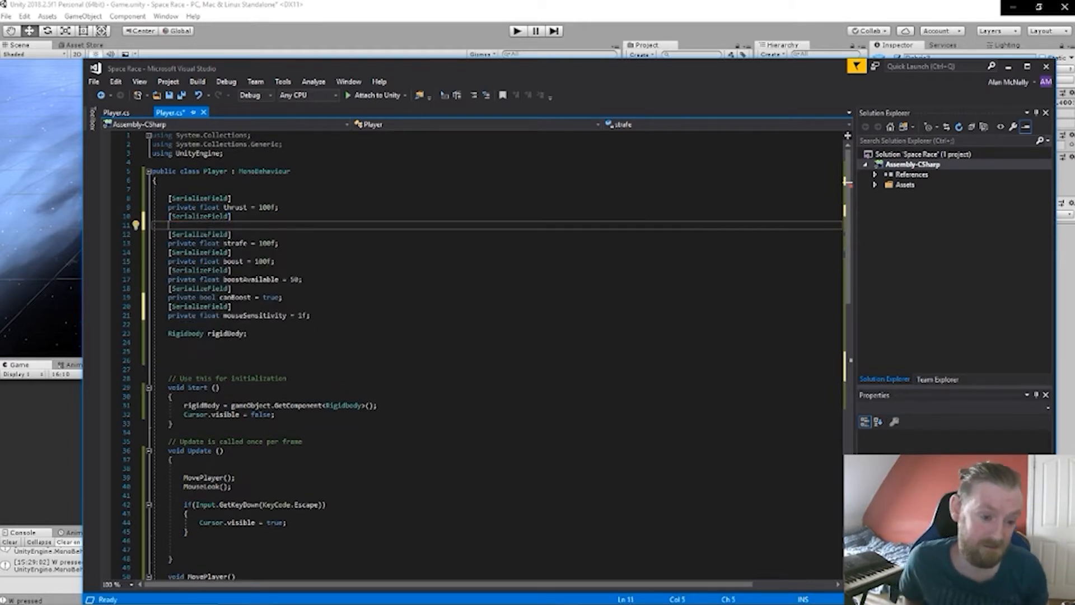
type("private ")
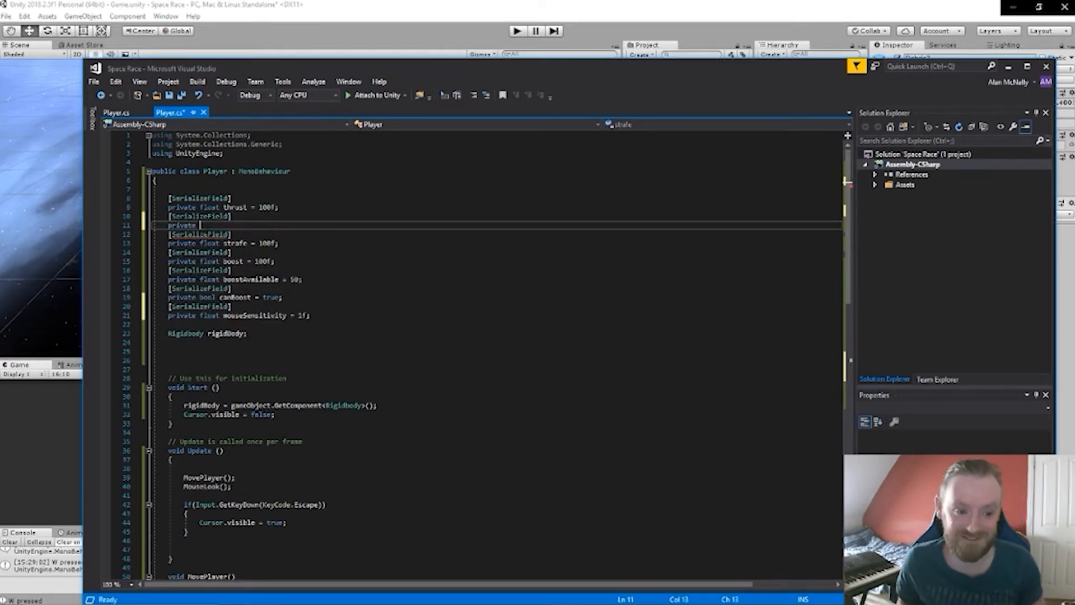
type("float ")
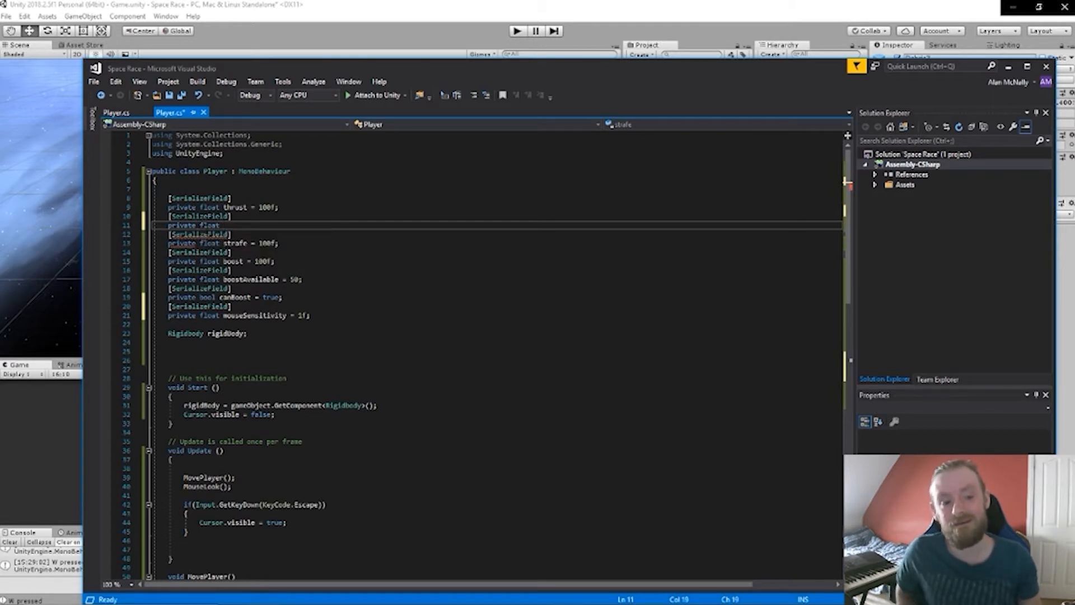
type("roate")
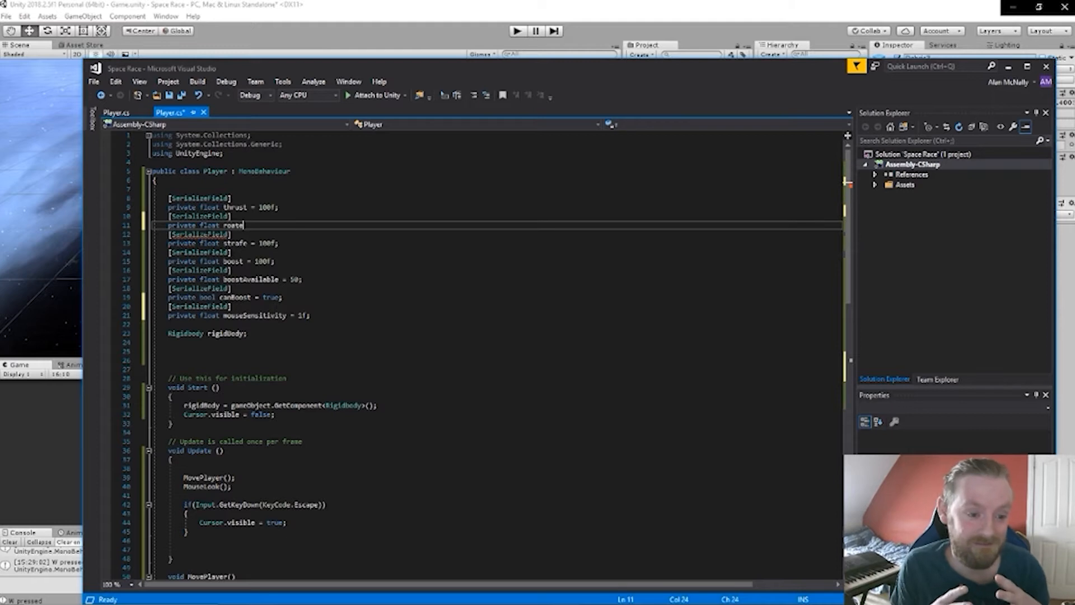
key("BackSpace")
key("BackSpace")
key("BackSpace")
type("ta")
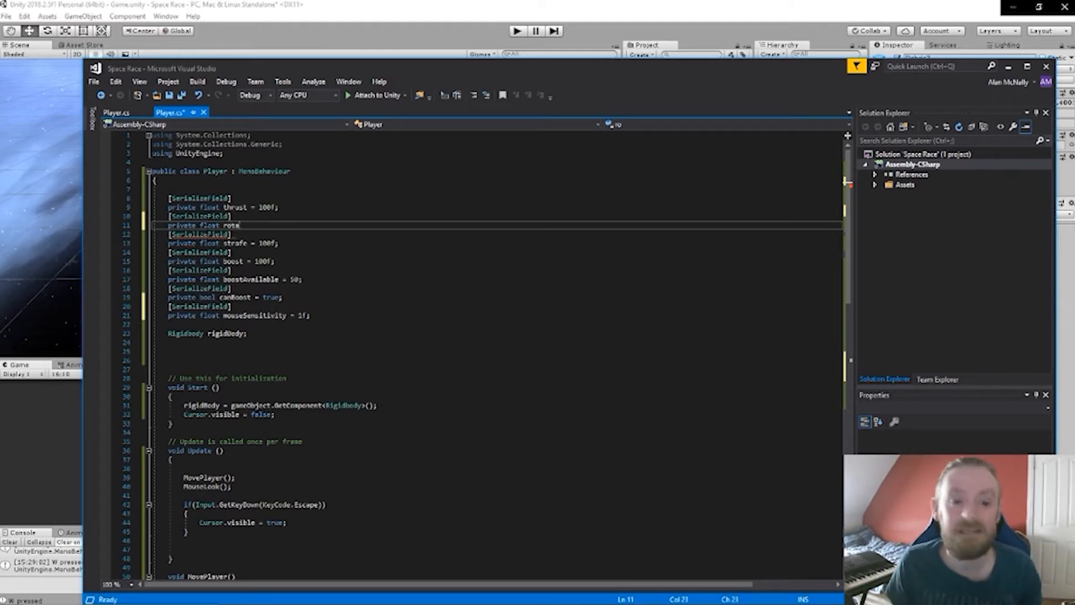
type("teSpee")
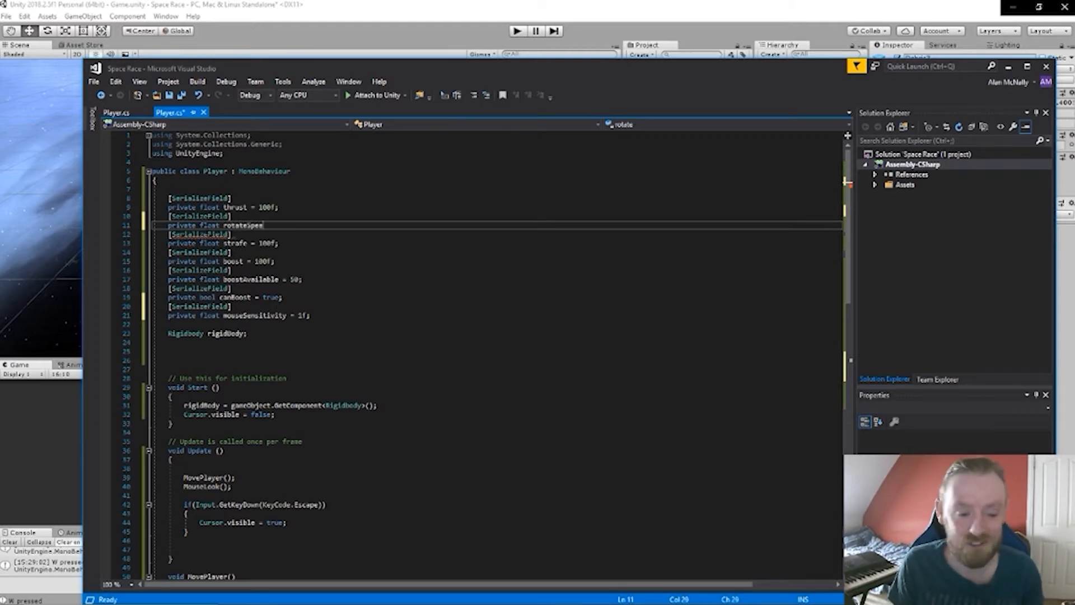
type("d = ")
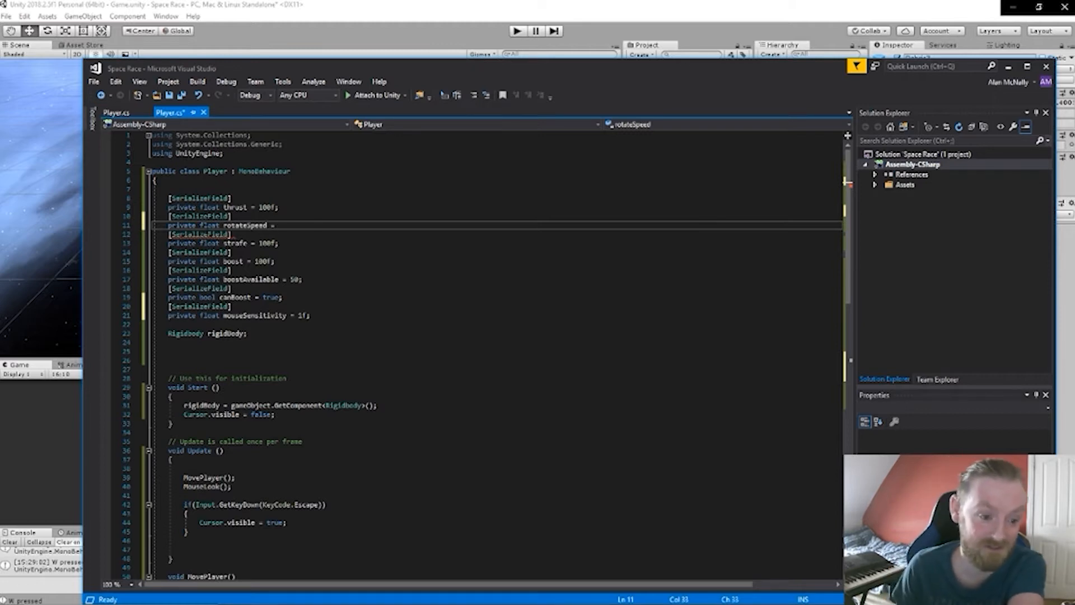
type("10f")
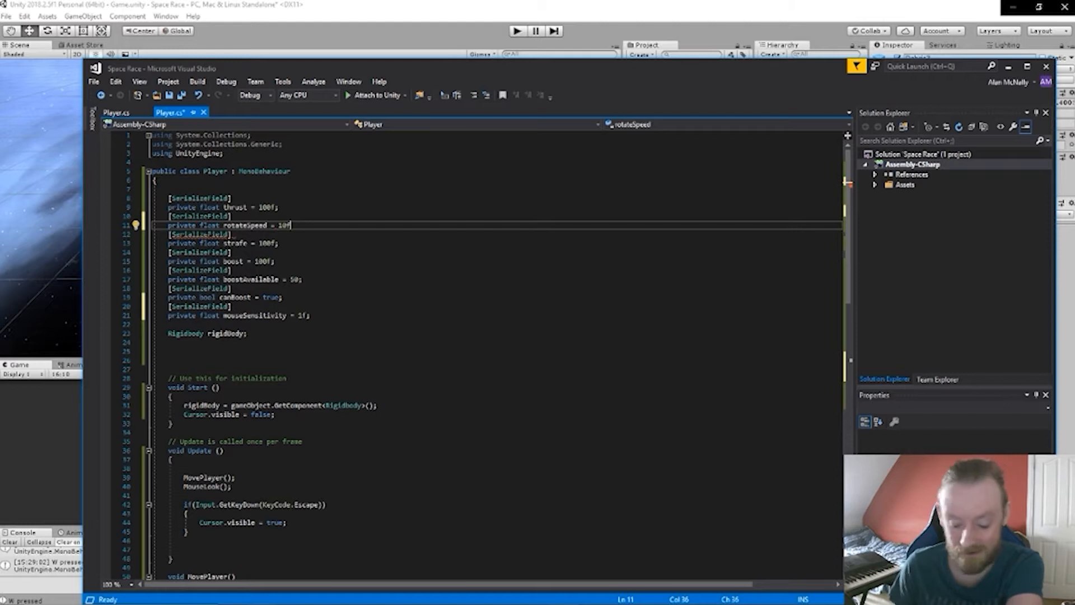
type(";")
Step: Review the Player script from its field declarations down to the playerRotate and MouseLook methods
scroll(465, 352, "down", 6)
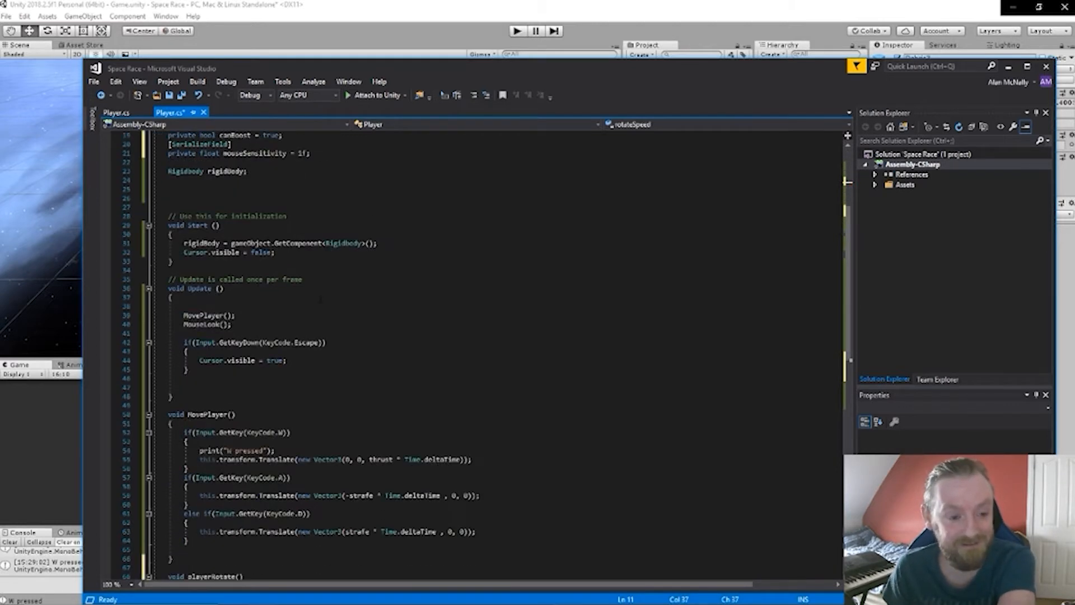
scroll(320, 299, "up", 6)
scroll(350, 323, "down", 13)
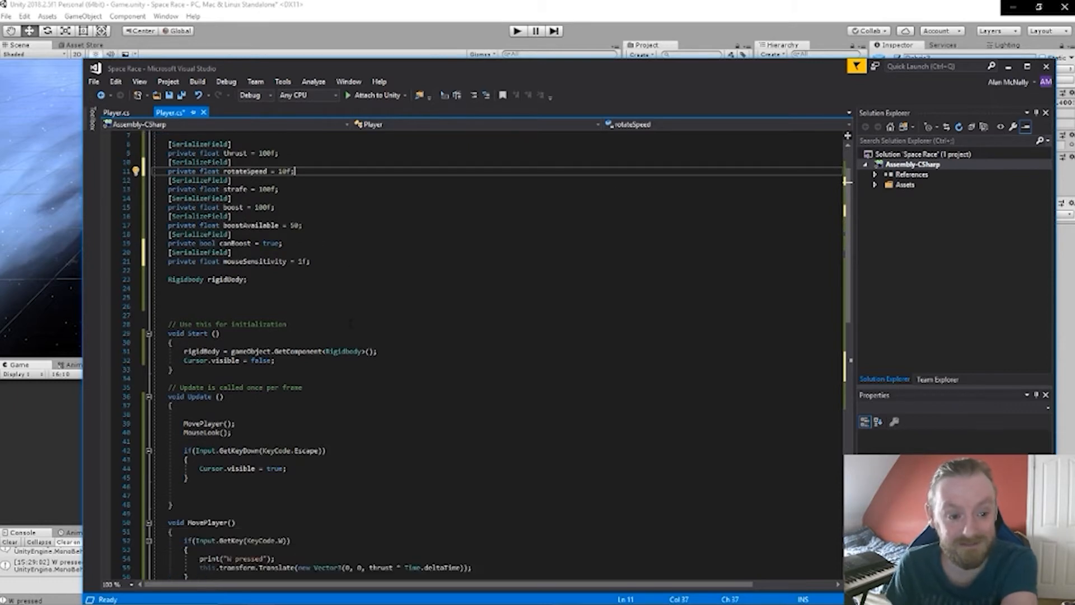
scroll(351, 323, "down", 4)
scroll(351, 323, "up", 13)
scroll(351, 323, "up", 7)
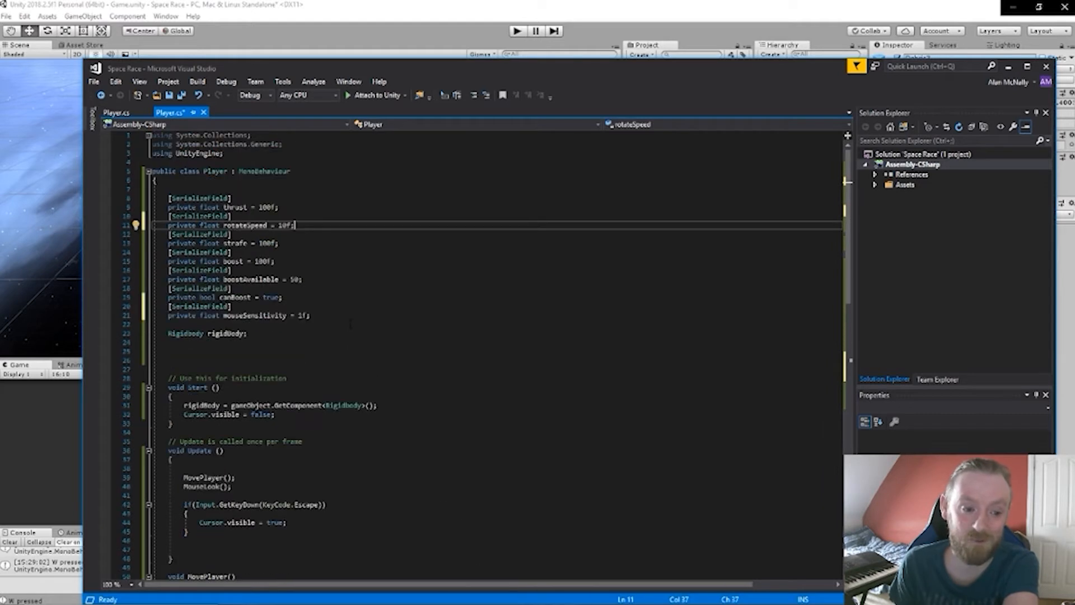
scroll(350, 324, "down", 15)
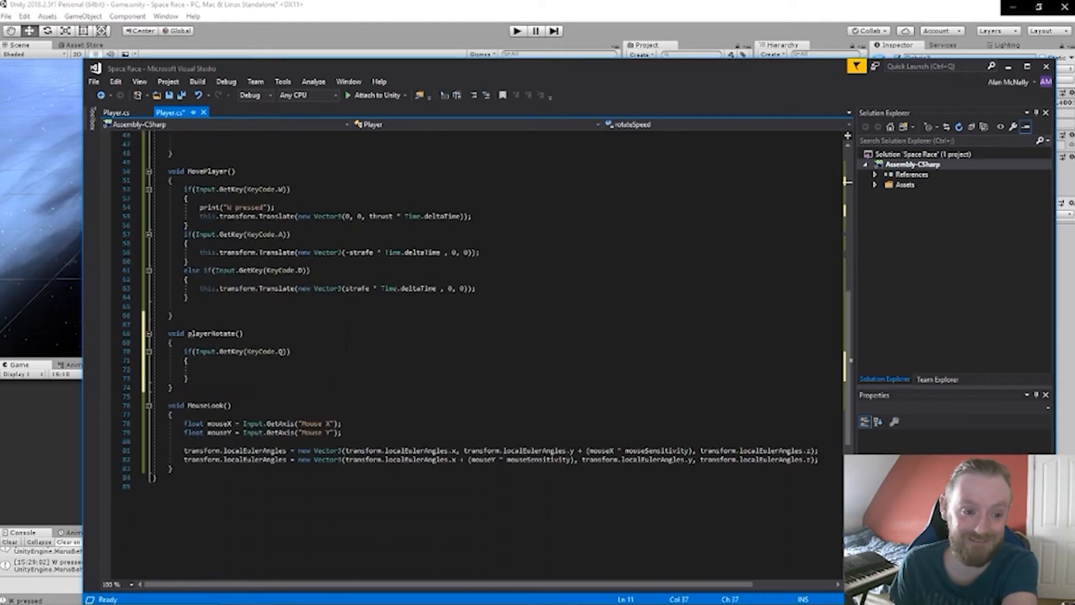
Step: Begin a this.transform.localEulerAngles statement inside the KeyCode.Q block of playerRotate
left_click(226, 370)
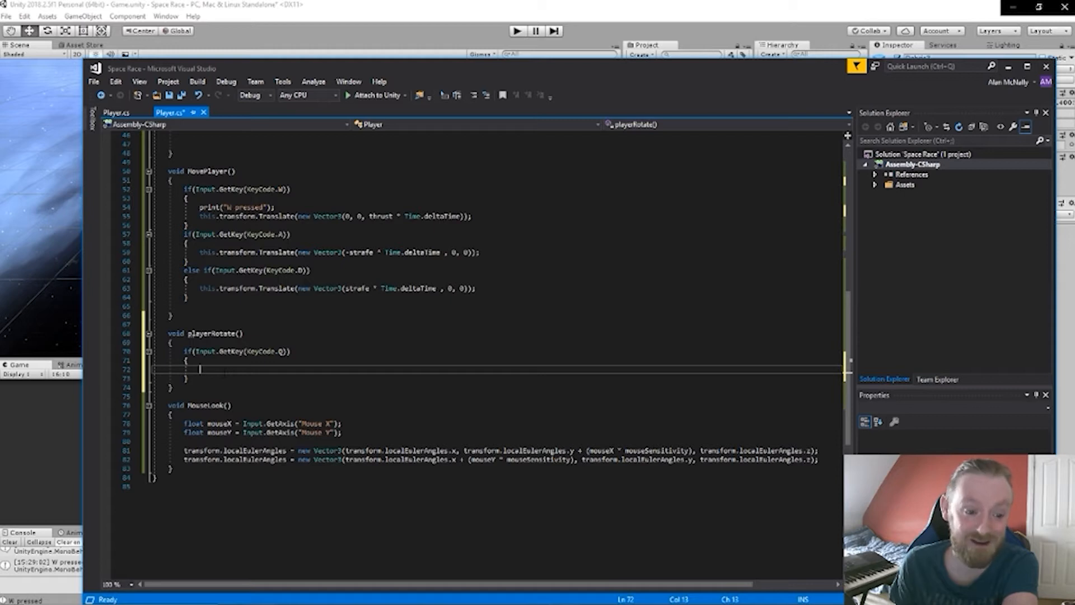
type("this")
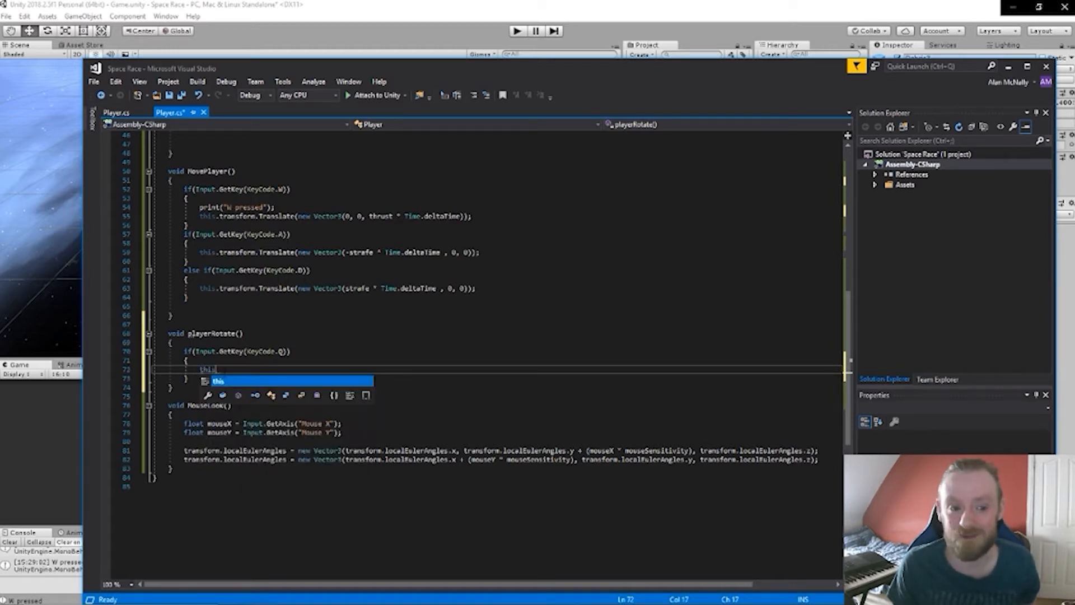
type(".transform")
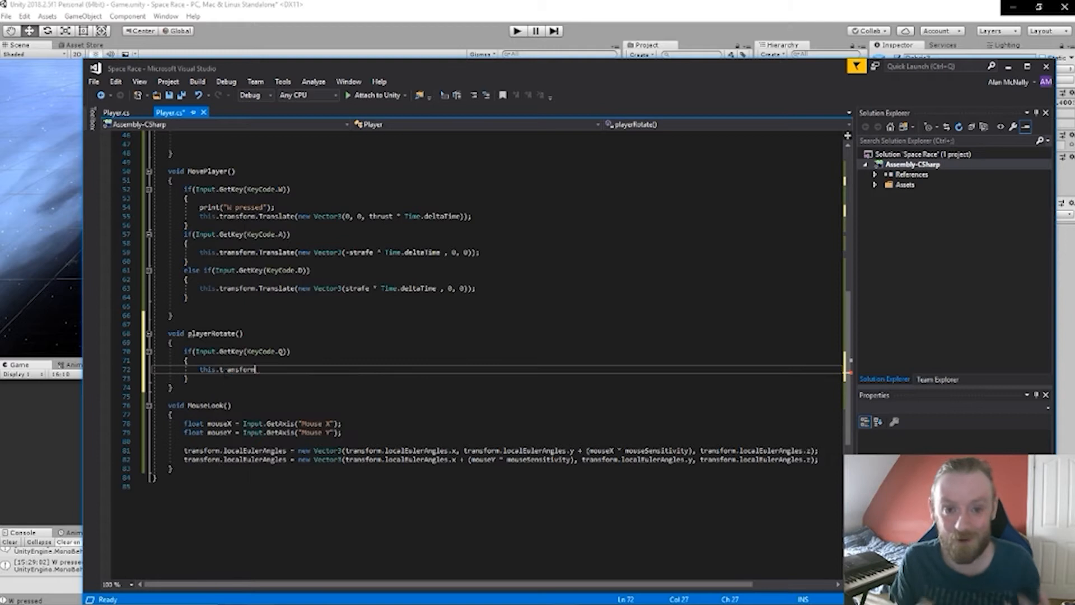
type(".loca")
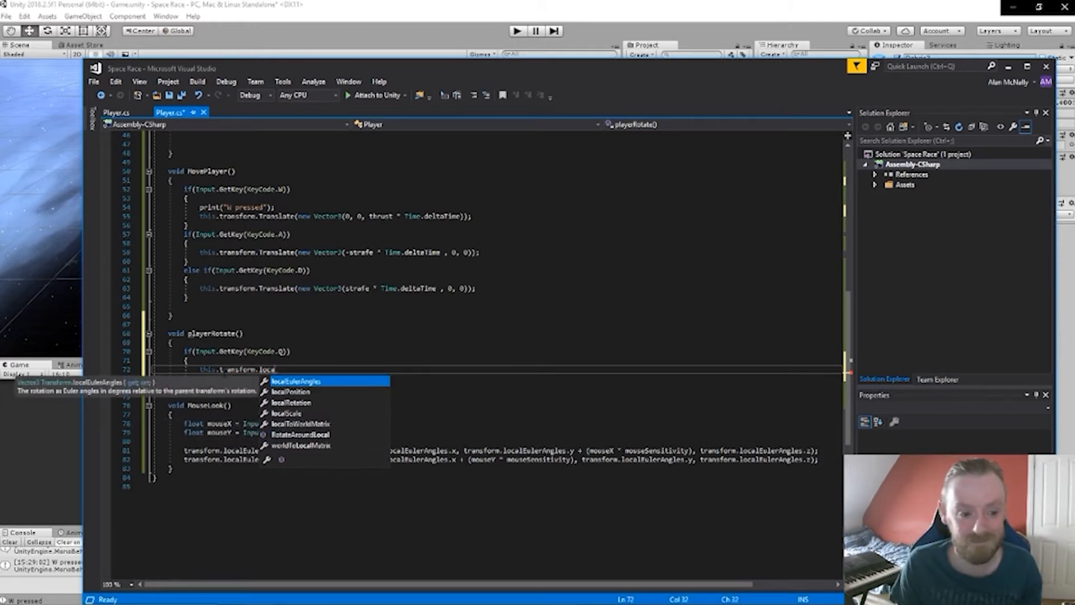
key("Tab")
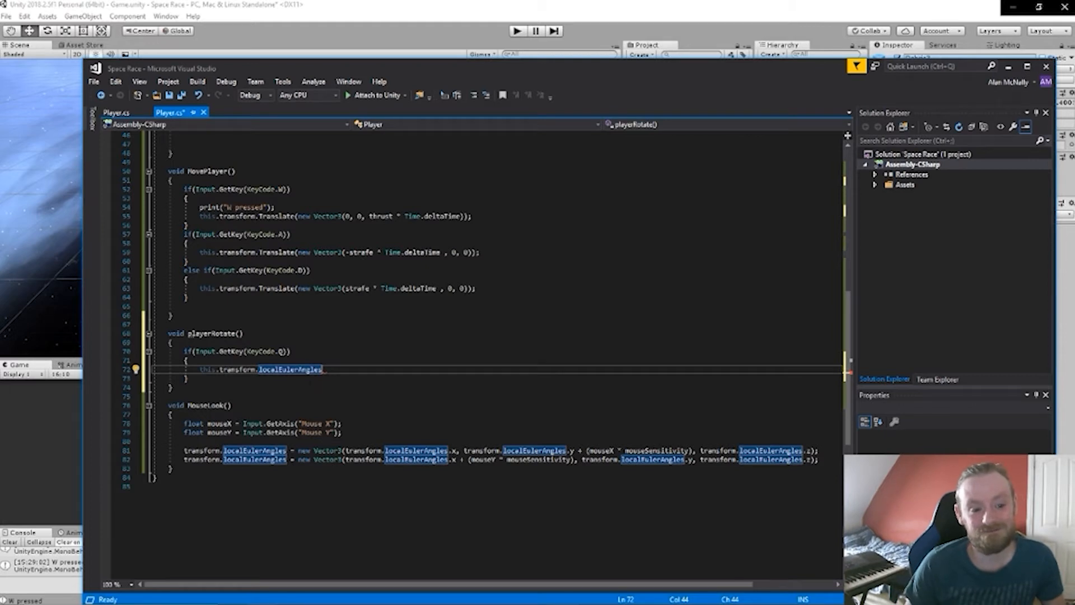
mouse_move(294, 370)
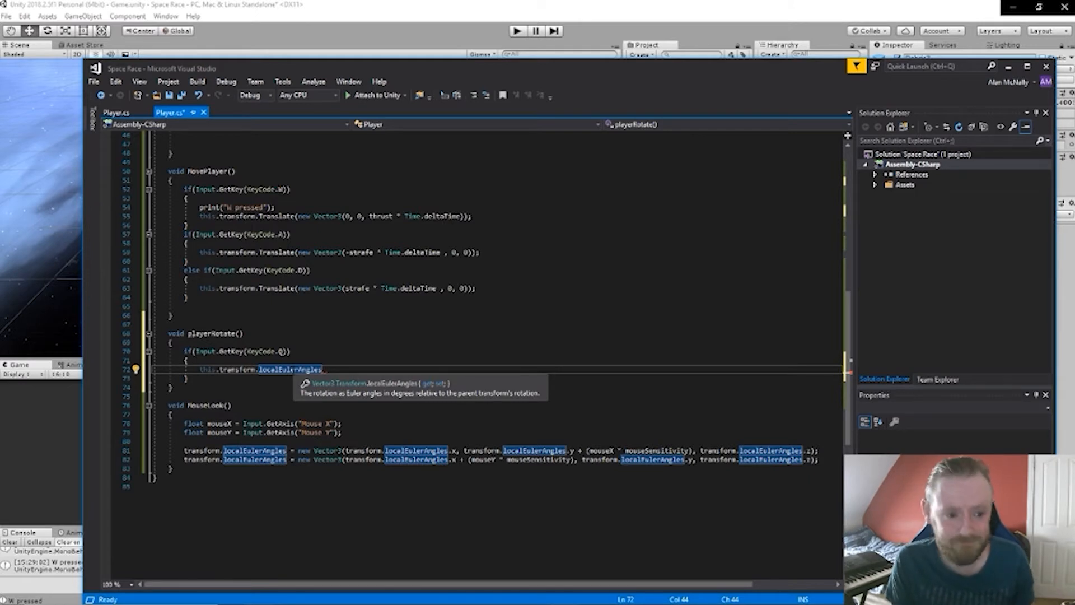
Step: Try localRotation in place of localEulerAngles in the KeyCode.Q block's transform statement
key("BackSpace")
key("BackSpace")
key("BackSpace")
key("BackSpace")
key("BackSpace")
key("BackSpace")
key("BackSpace")
key("BackSpace")
key("BackSpace")
key("BackSpace")
key("BackSpace")
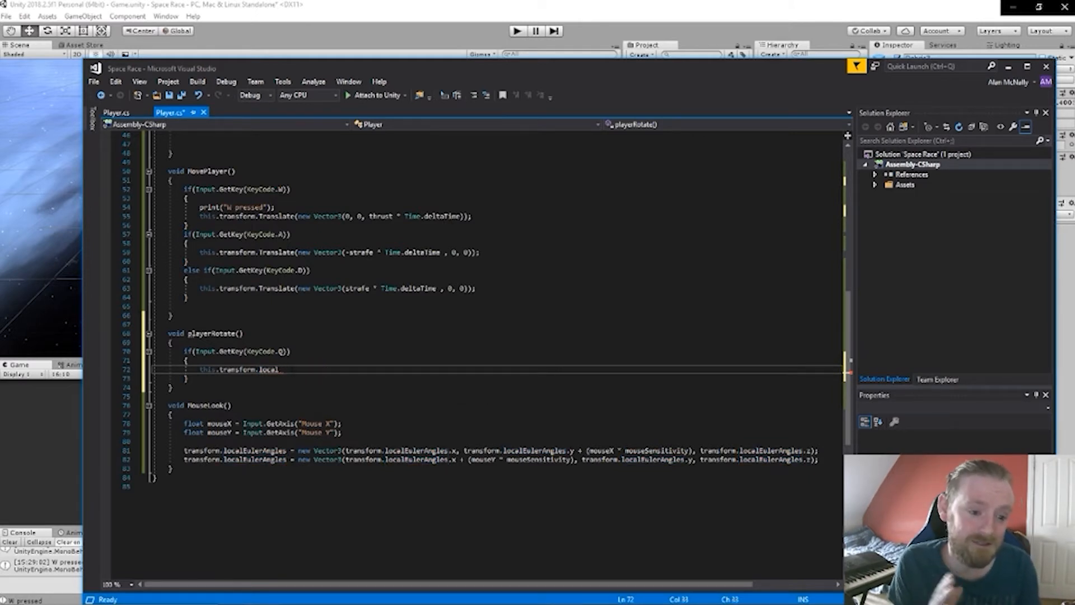
key("BackSpace")
key("BackSpace")
key("BackSpace")
key("BackSpace")
key("BackSpace")
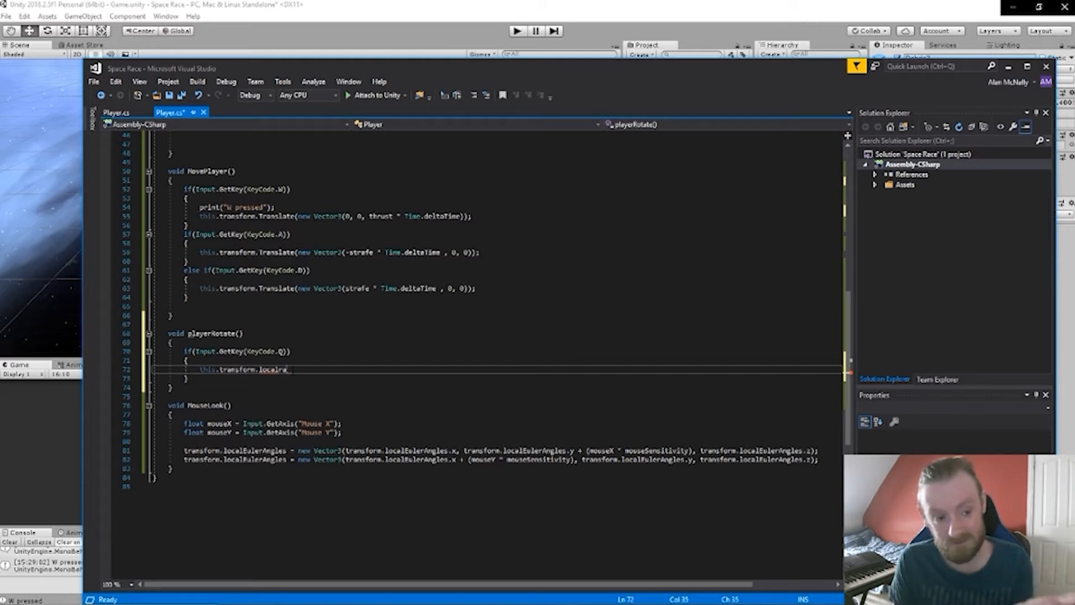
type("loca")
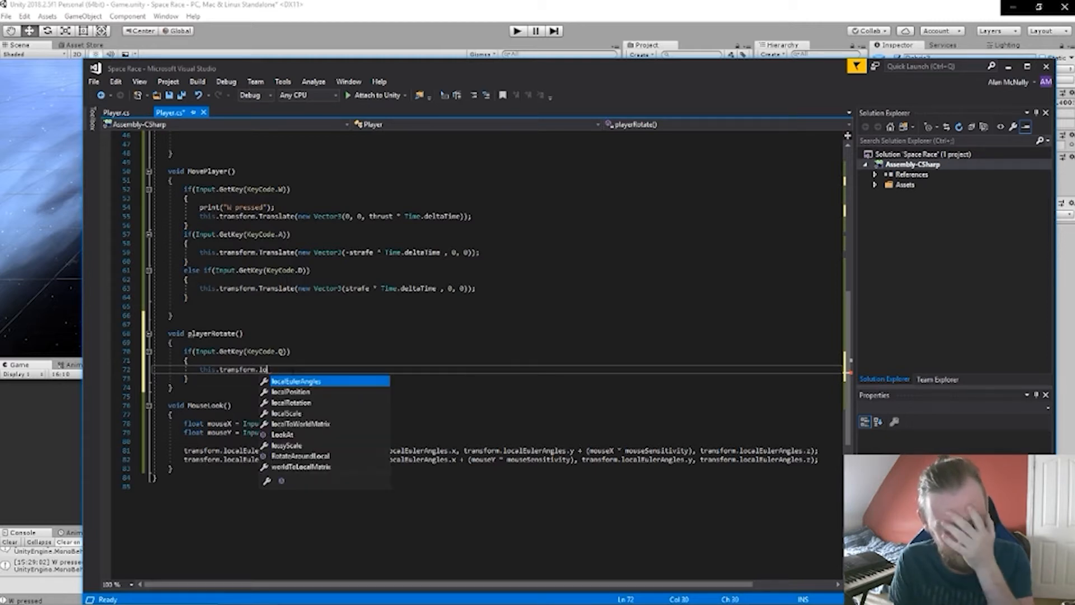
key("Down")
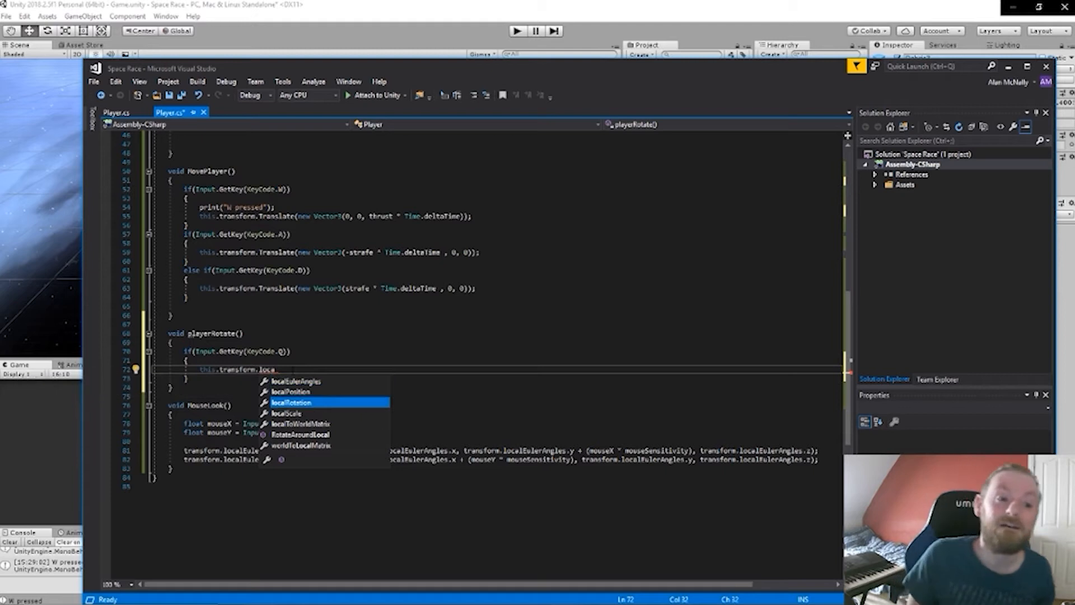
key("Tab")
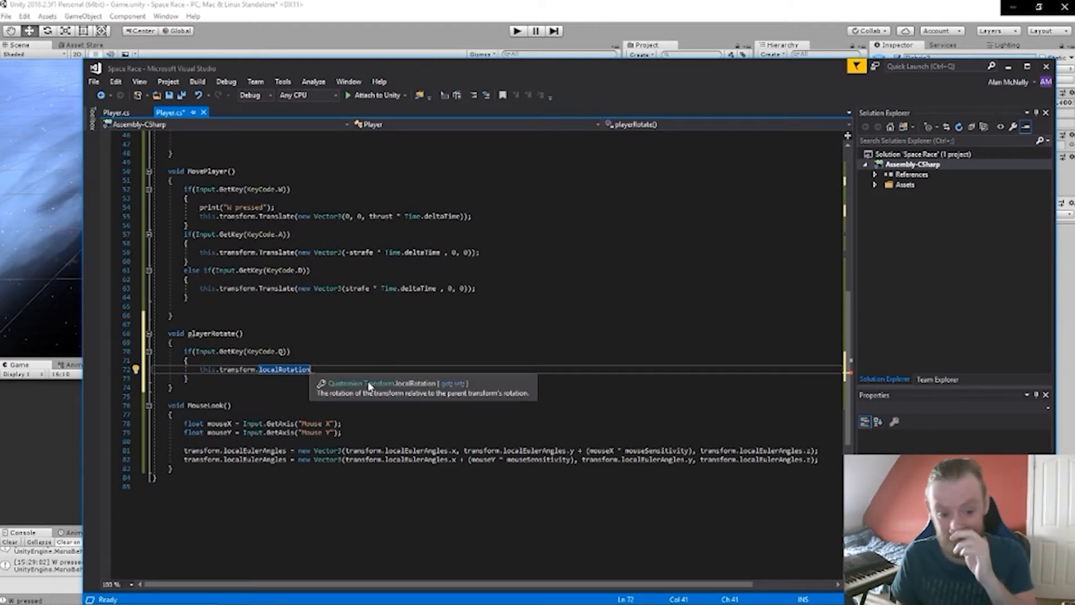
Step: Consult the PlayerMove function in the other Player.cs file and cut the statement in playerRotate back to "this.transform."
left_click(118, 111)
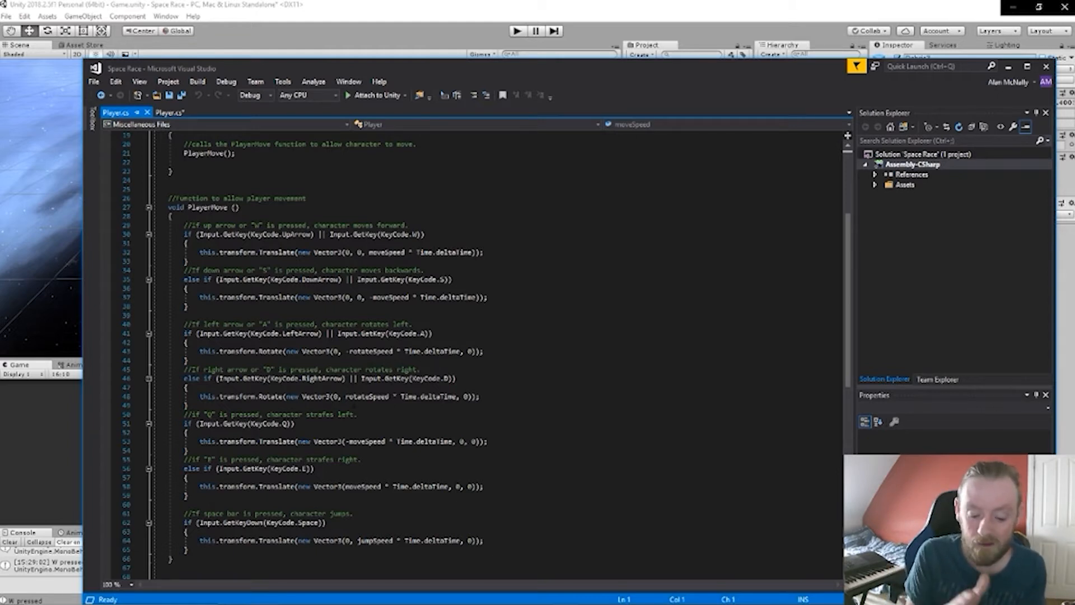
left_click(169, 114)
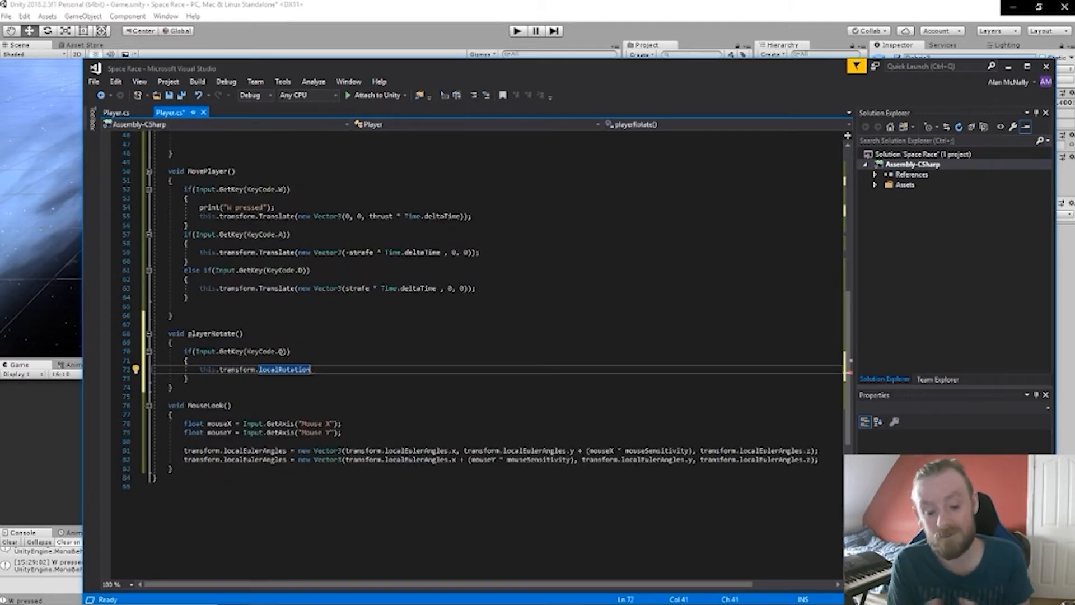
key("BackSpace")
key("BackSpace")
key("BackSpace")
key("BackSpace")
key("BackSpace")
key("BackSpace")
key("BackSpace")
key("BackSpace")
key("BackSpace")
key("BackSpace")
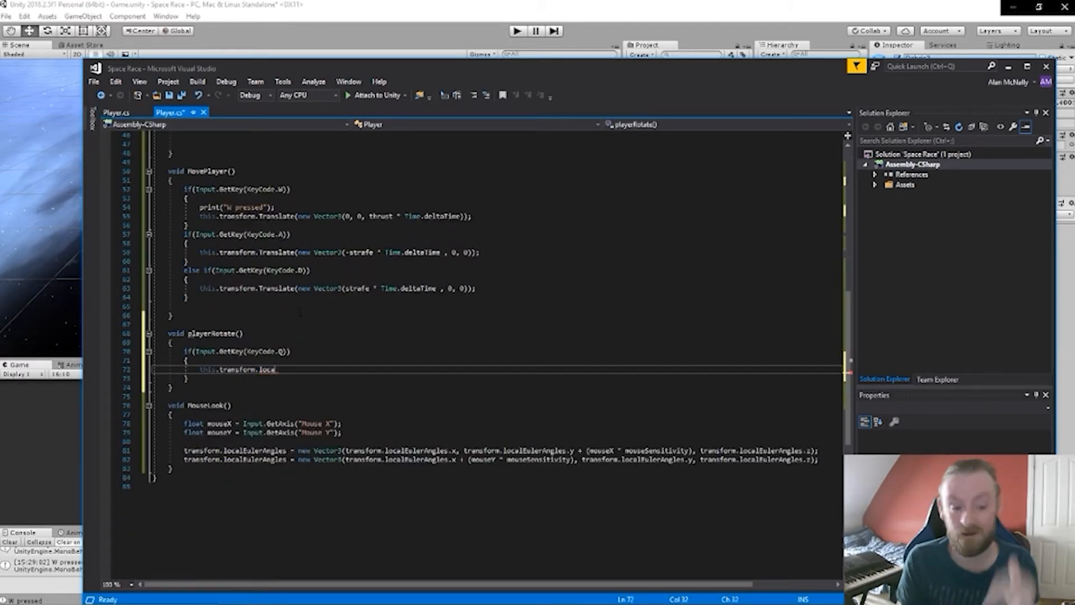
key("BackSpace")
key("BackSpace")
key("BackSpace")
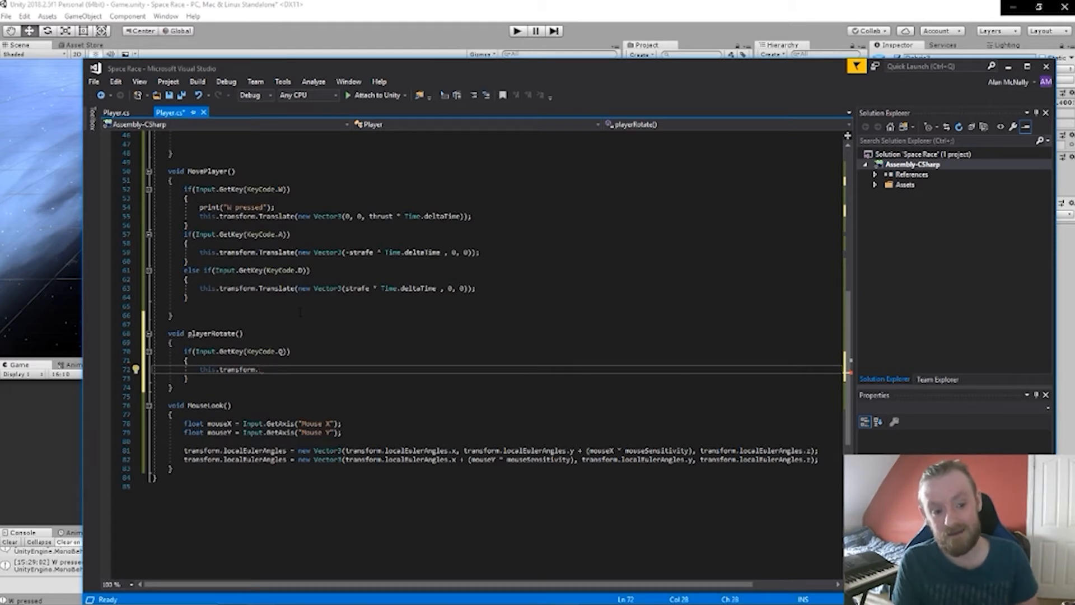
Step: Continue the KeyCode.Q statement as a Rotate call that takes a new Vector3( argument
type("roa")
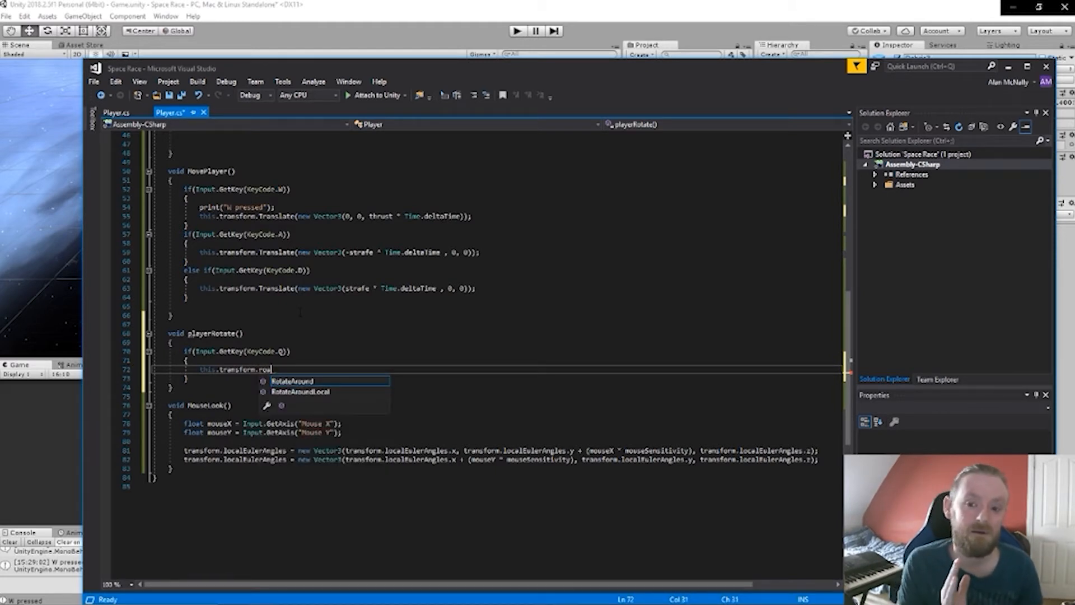
key("BackSpace")
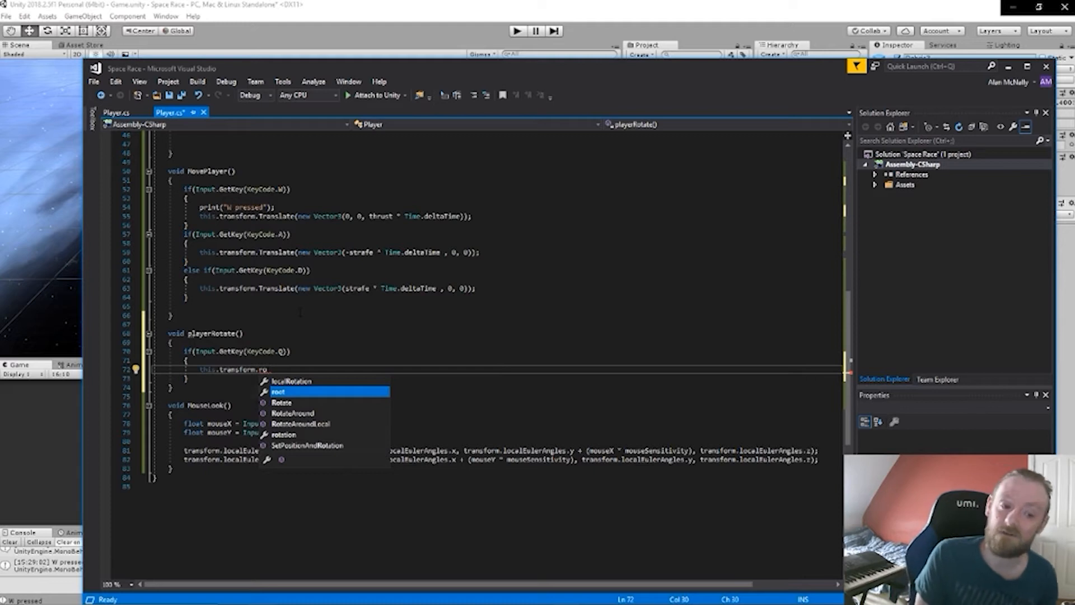
key("Down")
key("Tab")
type("(new ")
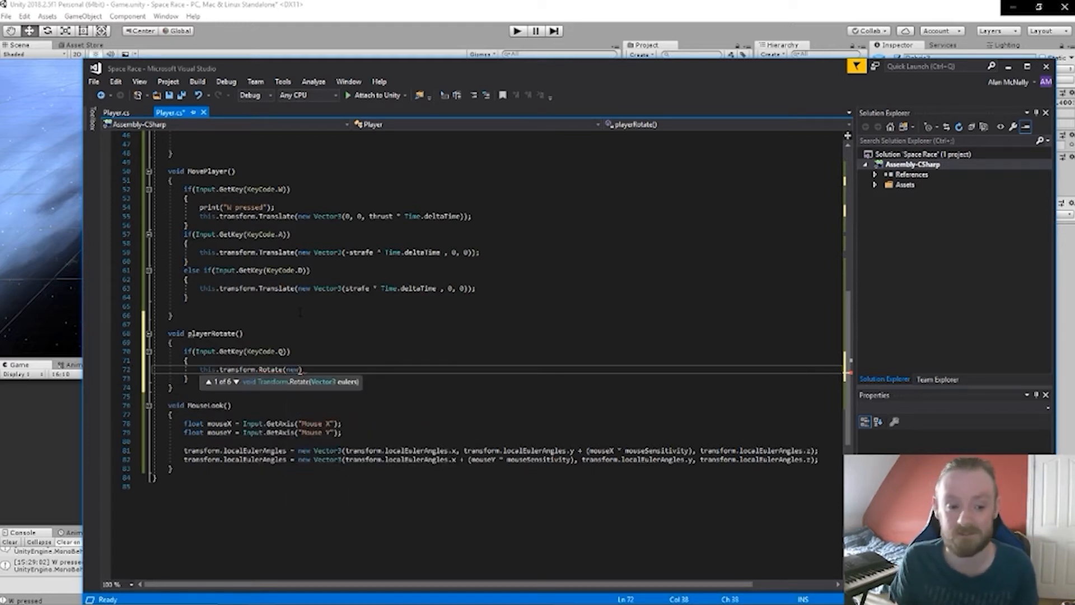
type("ve")
key("Tab")
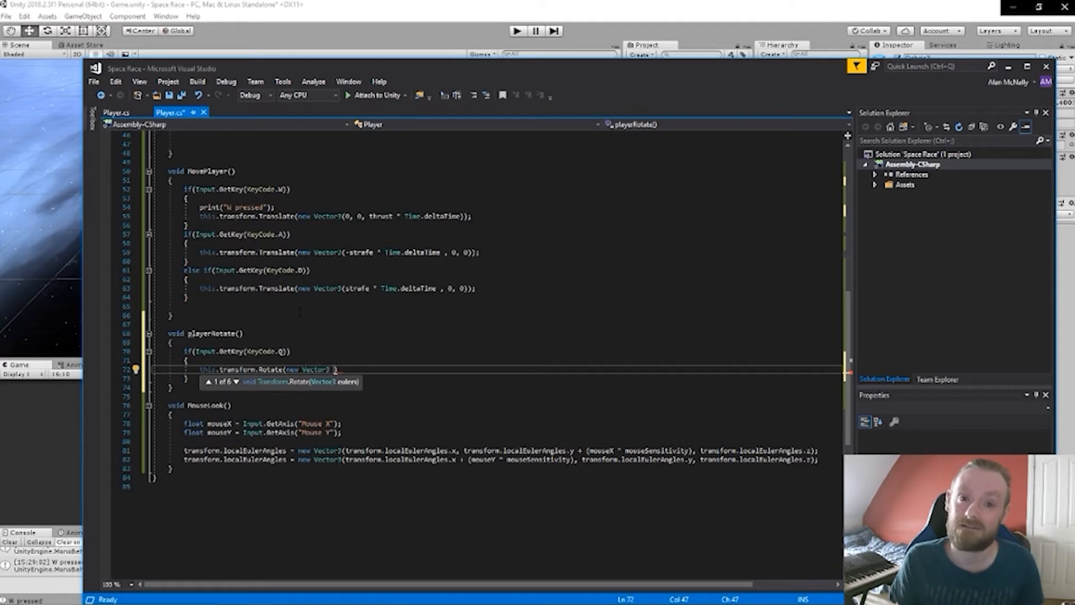
type("ro")
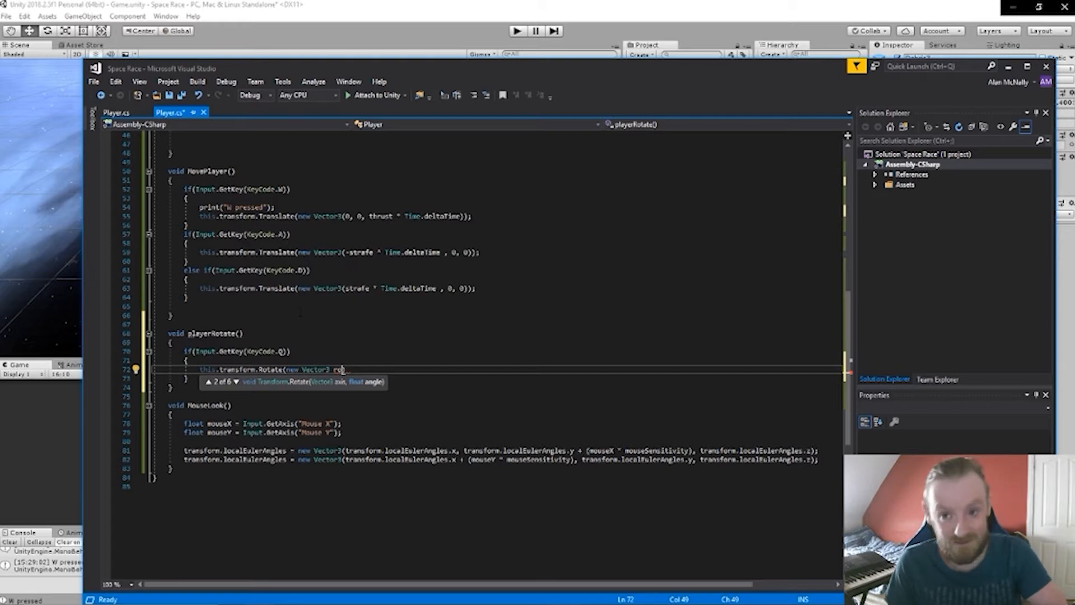
left_click(117, 113)
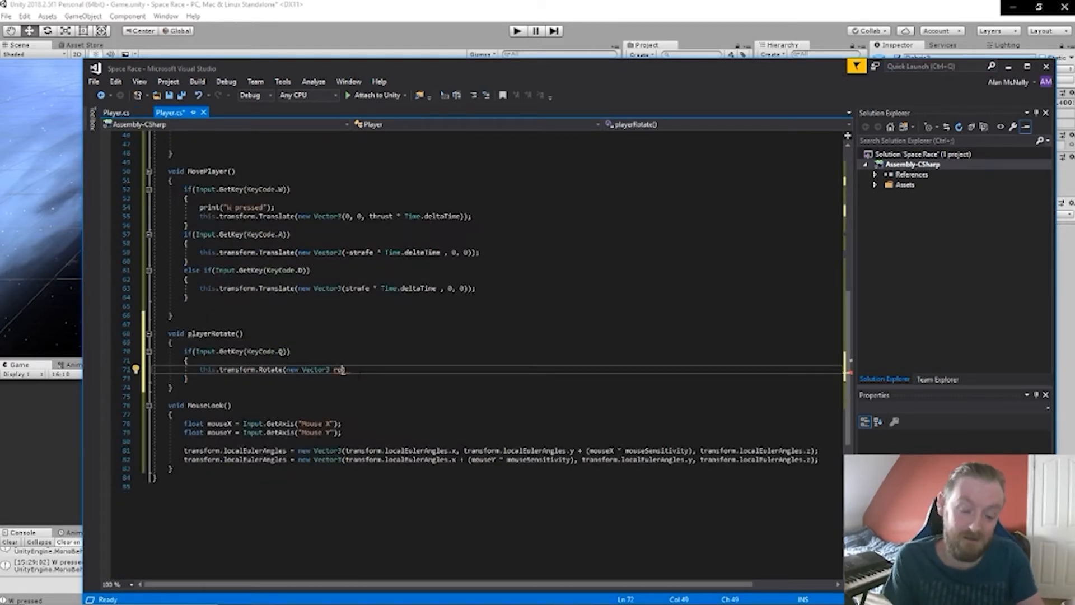
key("BackSpace")
key("BackSpace")
key("BackSpace")
type("(")
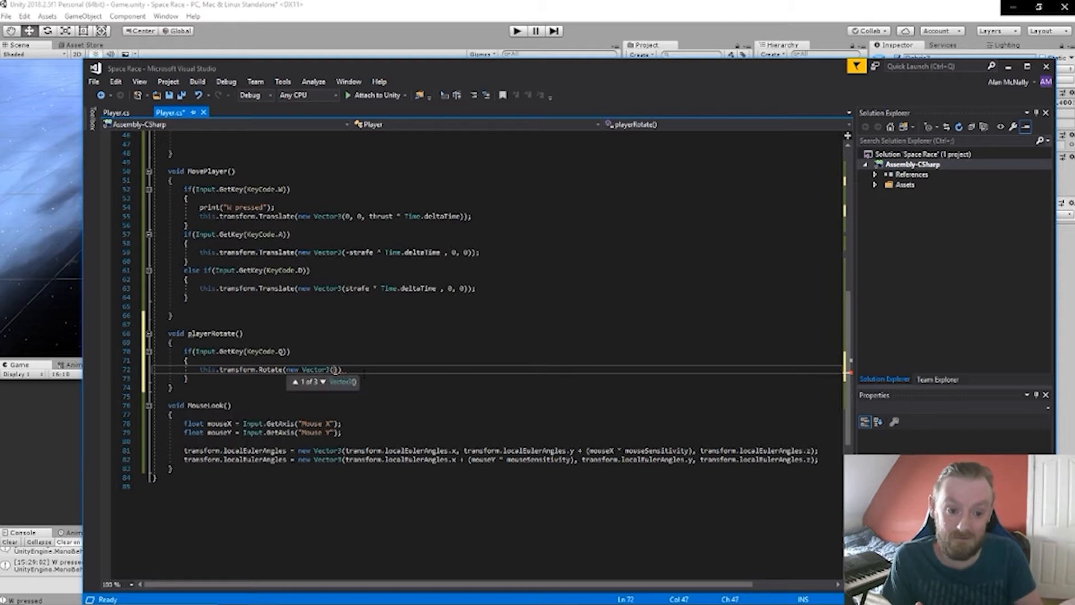
Step: Fill the Vector3 with 0, 0, rotateSpeed * Time.deltaTime, close the Rotate statement and save the script
type("0,")
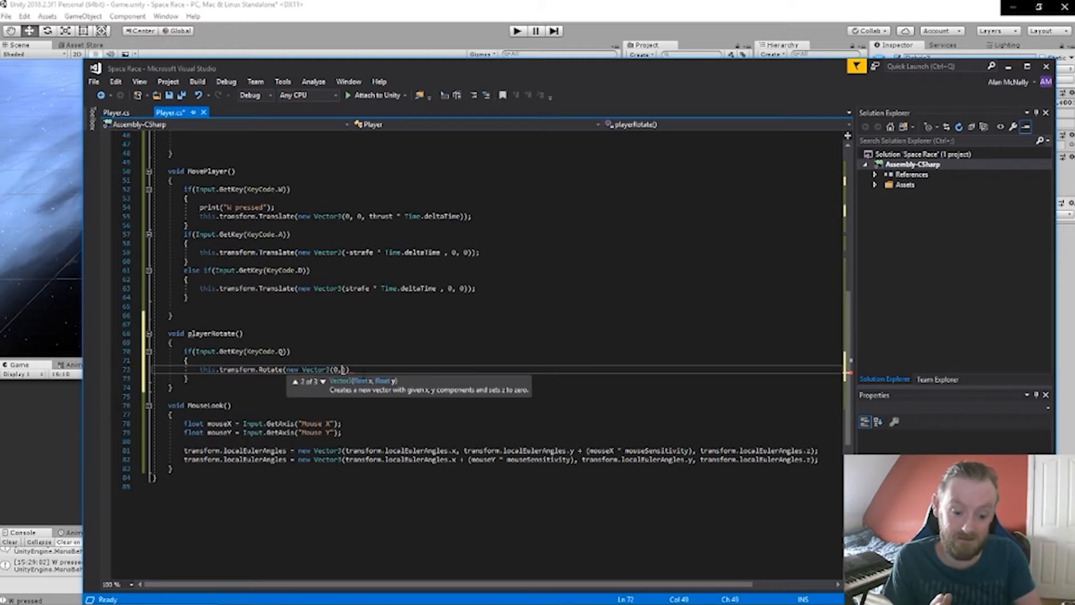
type(" 0, ")
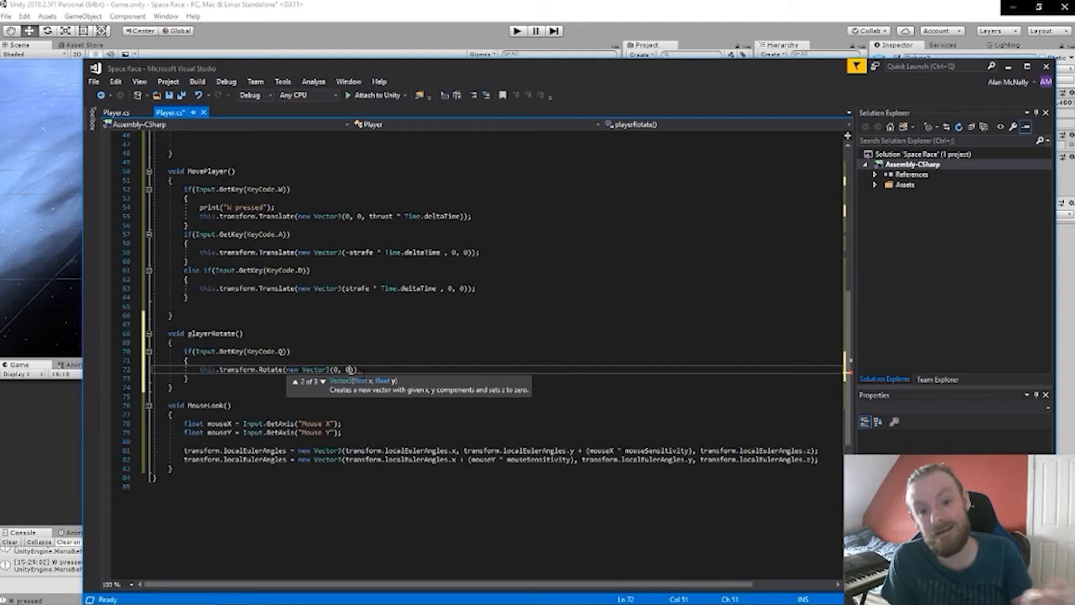
type("ri")
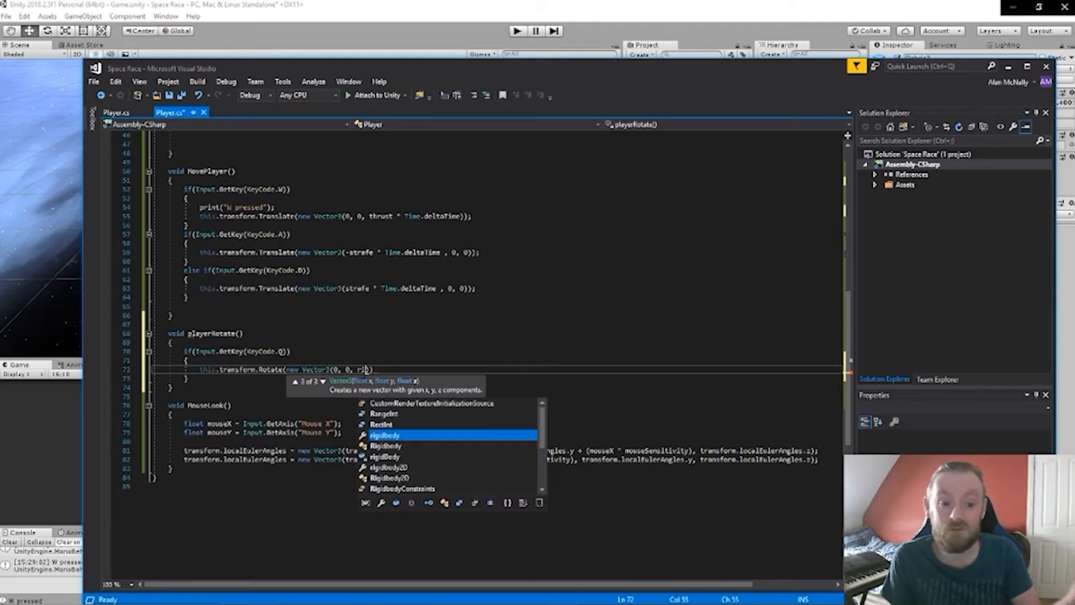
type("ta")
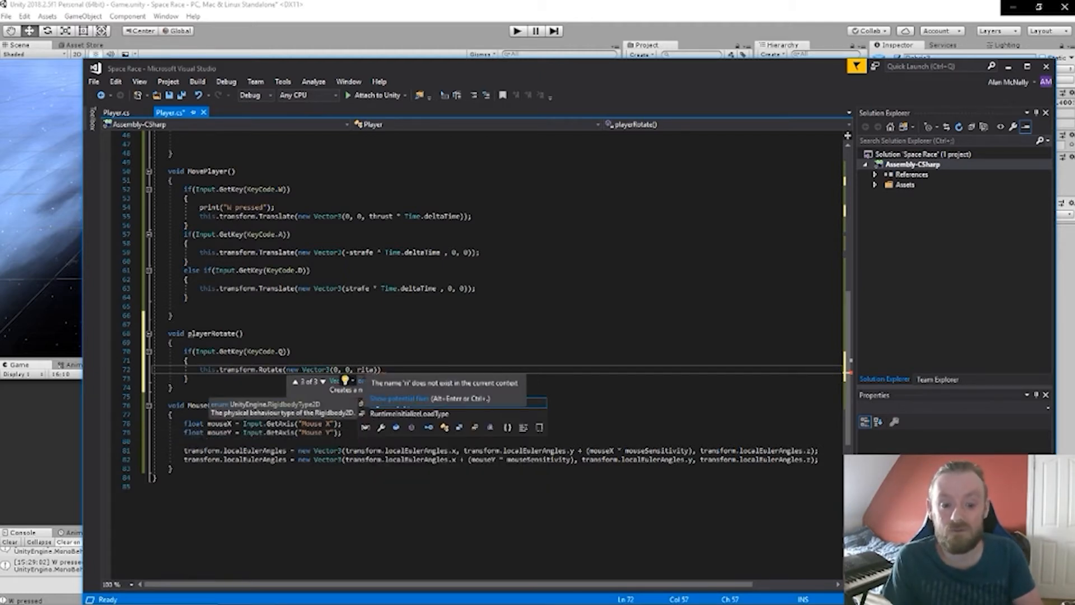
key("BackSpace")
key("BackSpace")
key("BackSpace")
type("ota")
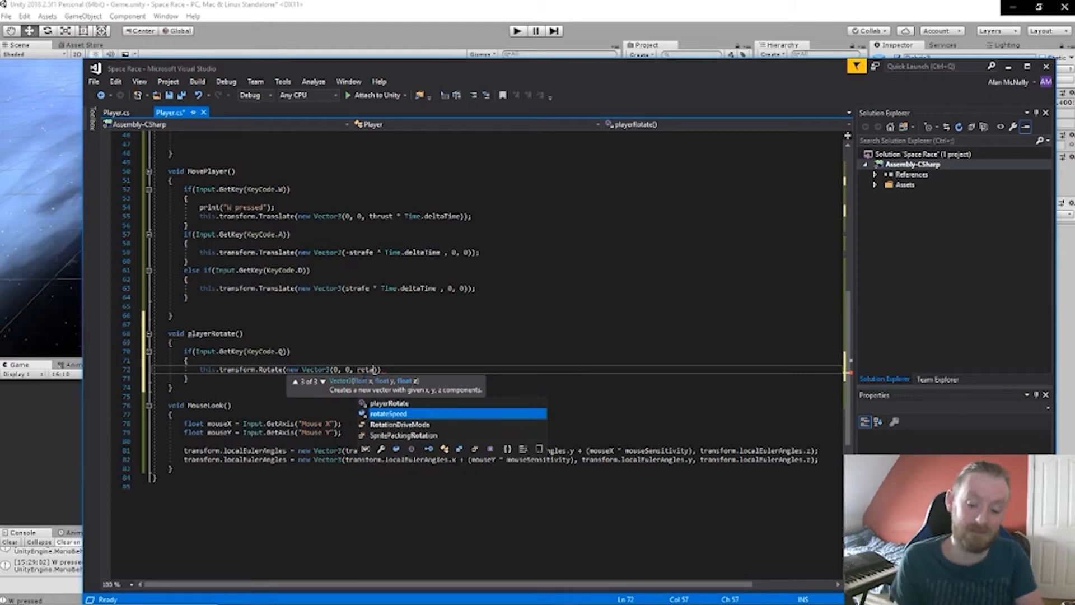
key("Tab")
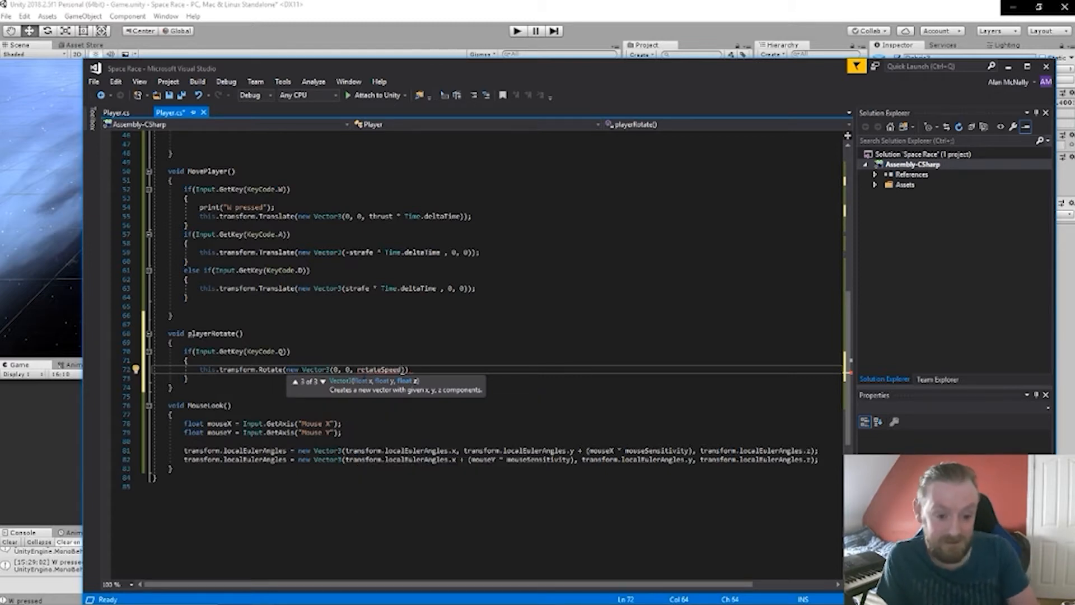
type("* time")
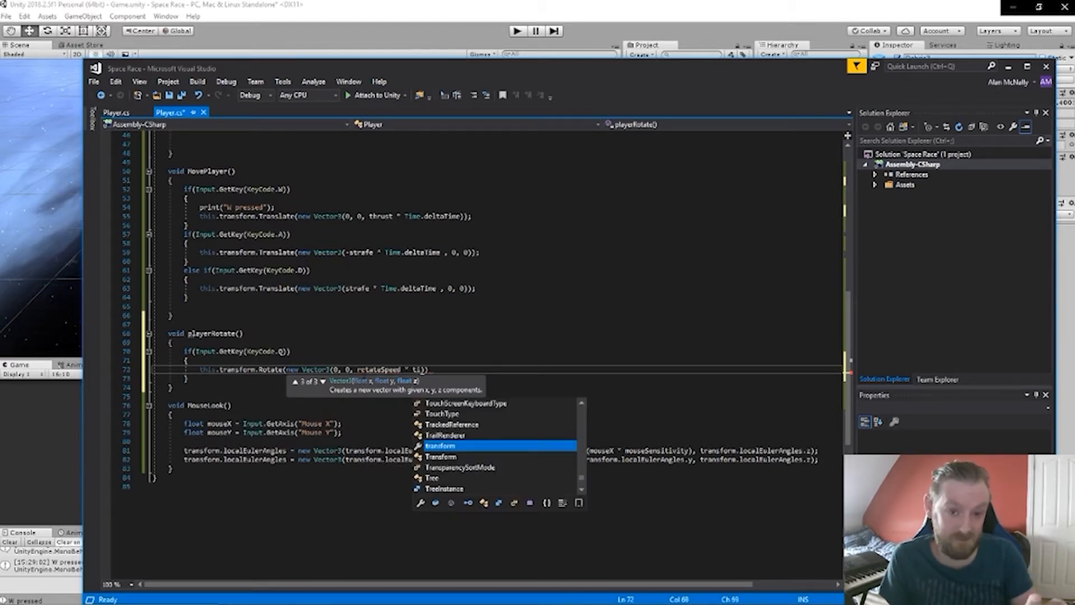
type(".de")
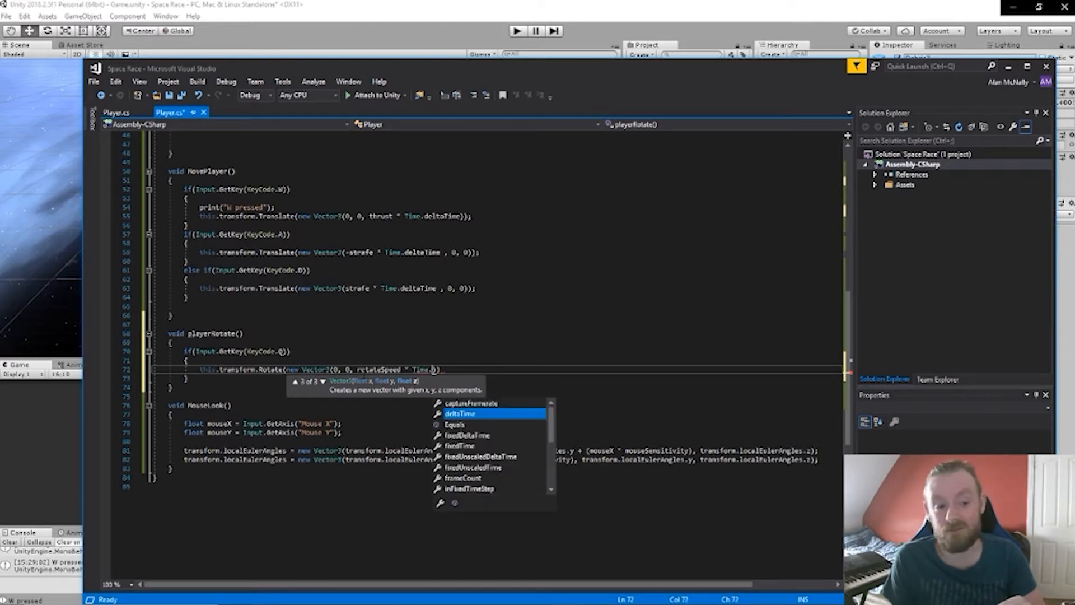
key("Tab")
type("))")
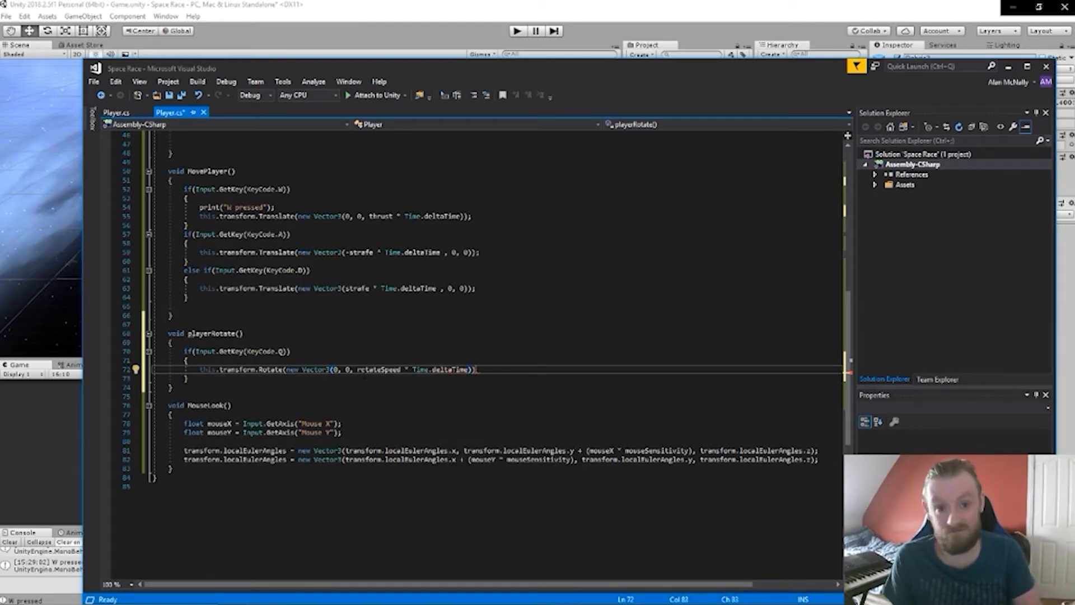
type(";")
key("ctrl+s")
Step: Add a playerRotate(); call to Update directly below MouseLook(); and save the script
left_click_drag(243, 334, 188, 335)
key("ctrl+c")
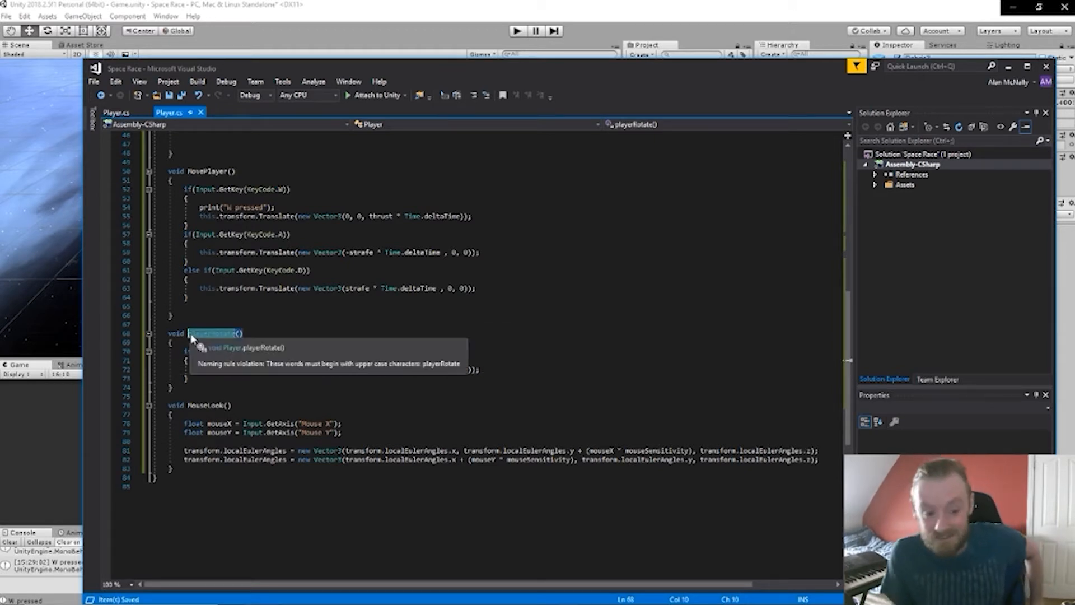
scroll(191, 338, "up", 7)
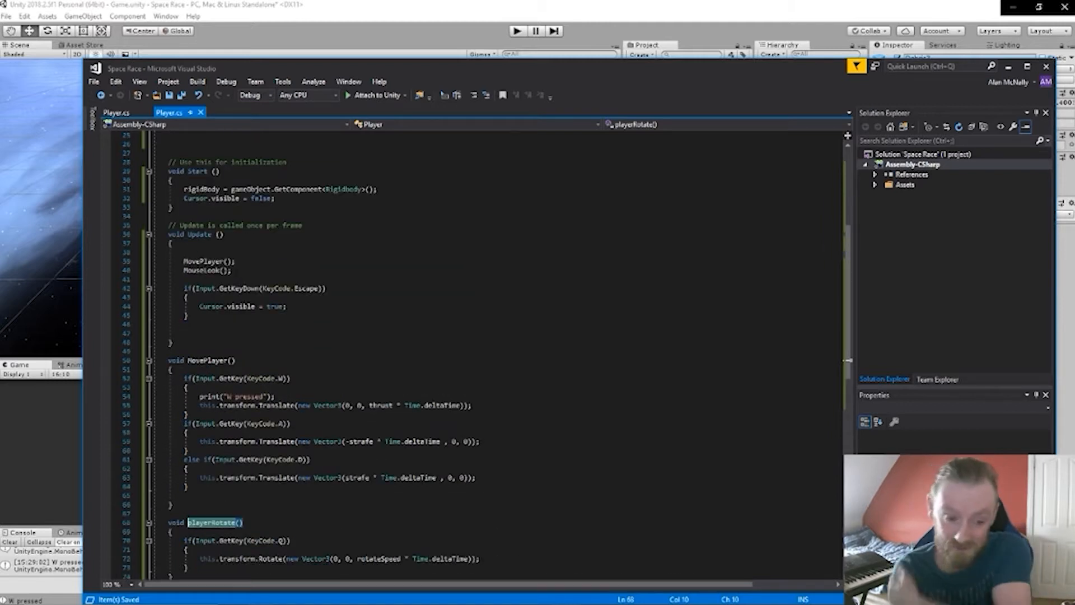
left_click(233, 270)
key("Return")
key("ctrl+v")
type(";")
key("ctrl+s")
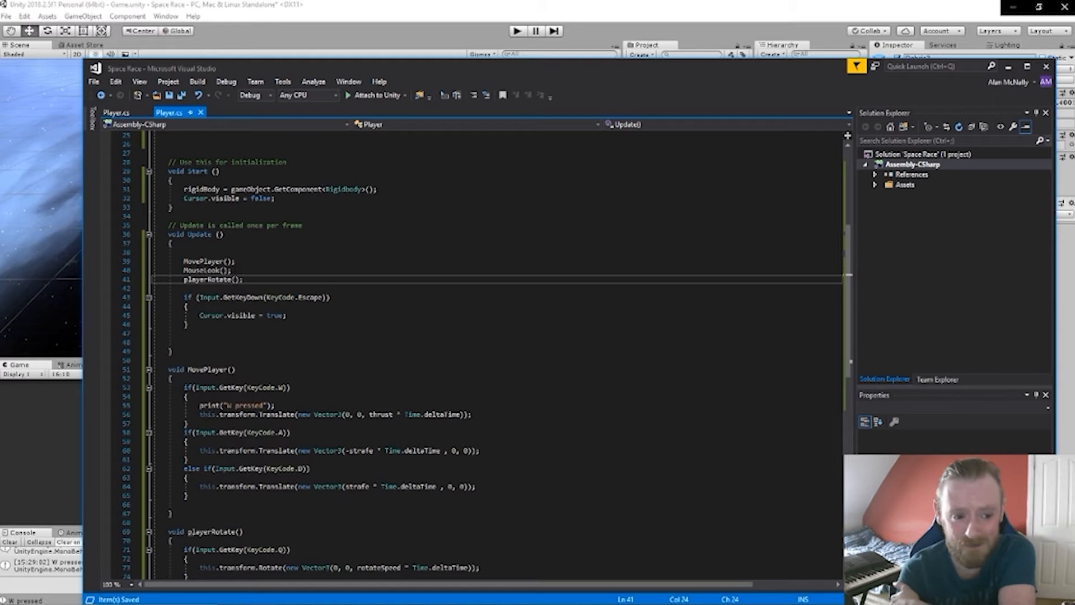
Step: Switch to the Unity editor and run the game to test the rotation control
left_click(438, 21)
left_click(516, 31)
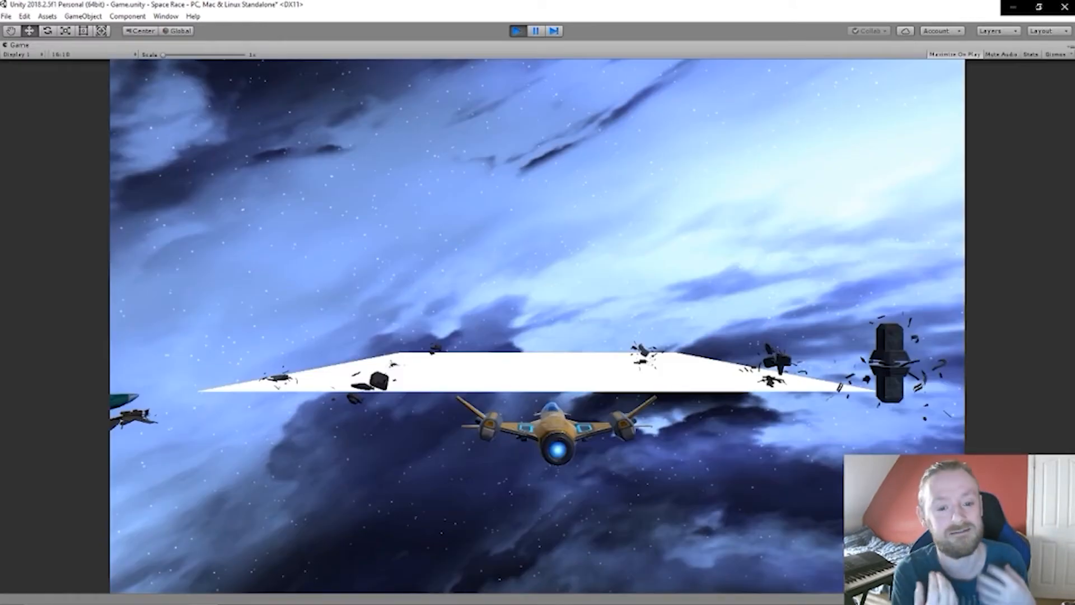
Step: Test the ship's rotation and forward thrust in the running game and stop play mode
key("a")
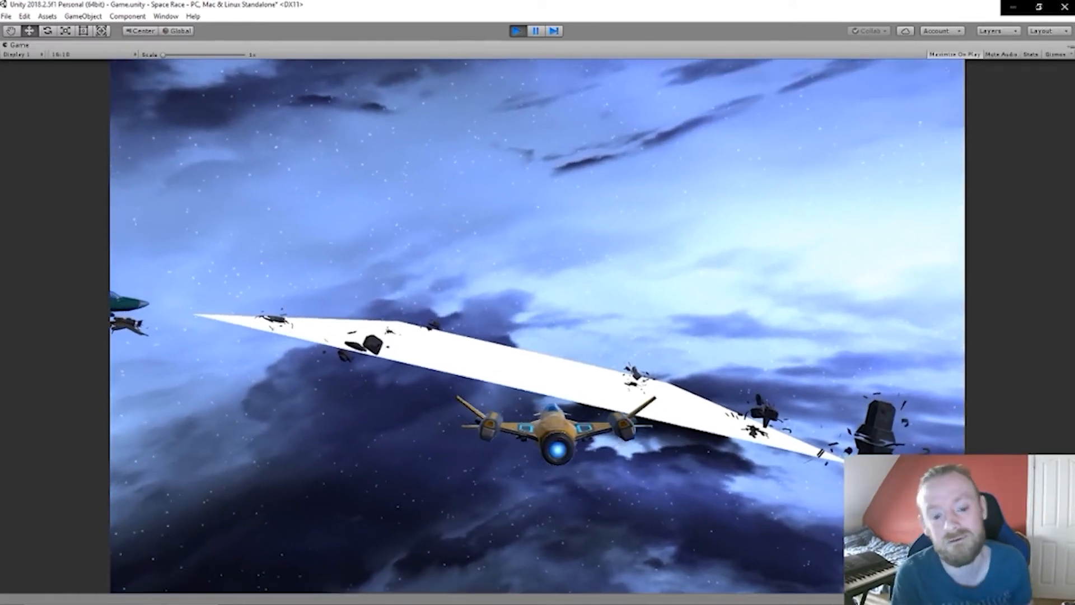
key("w")
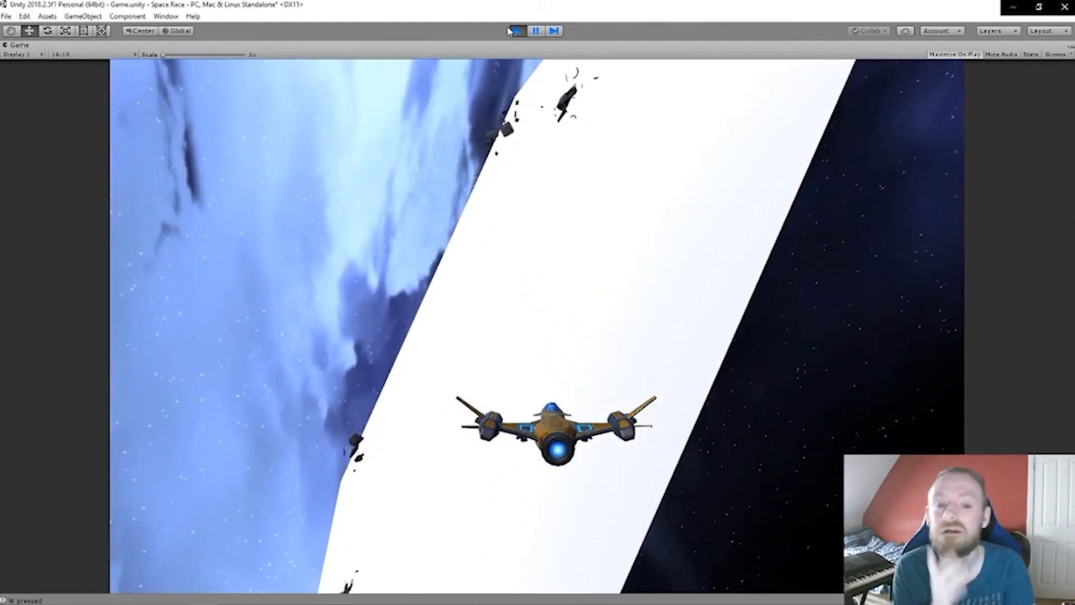
left_click(510, 31)
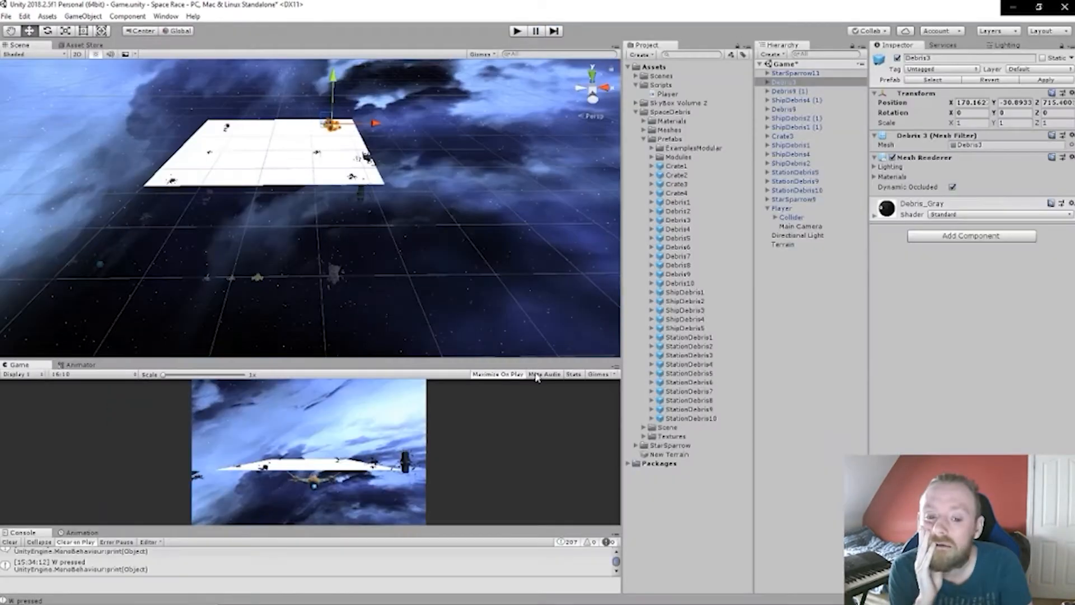
Step: Switch to Visual Studio and add an else block with braces below the KeyCode.Q block in playerRotate
left_click(258, 594)
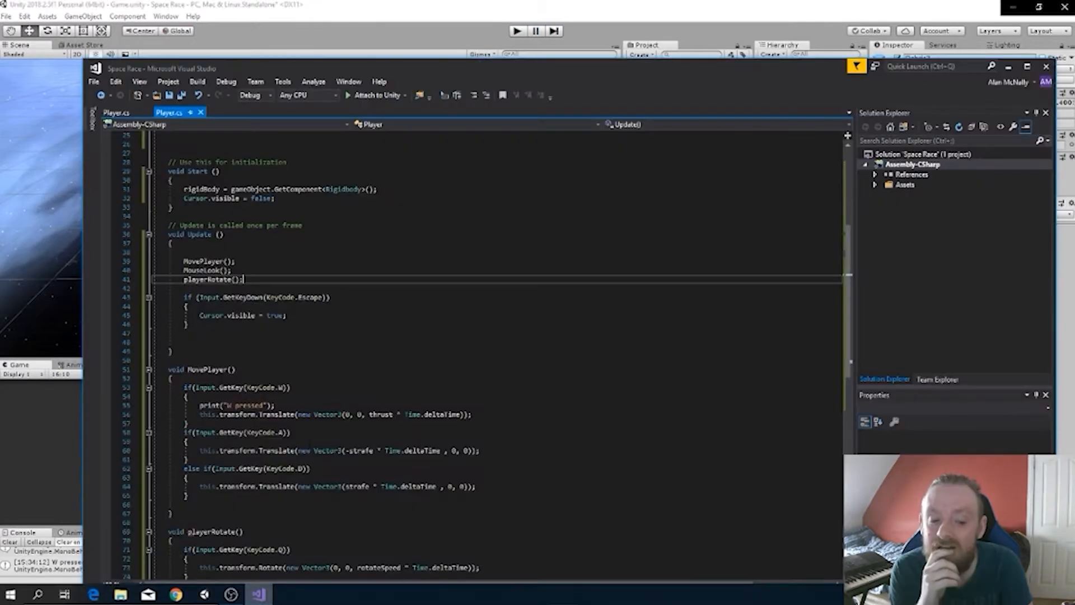
scroll(426, 358, "down", 4)
scroll(303, 349, "down", 3)
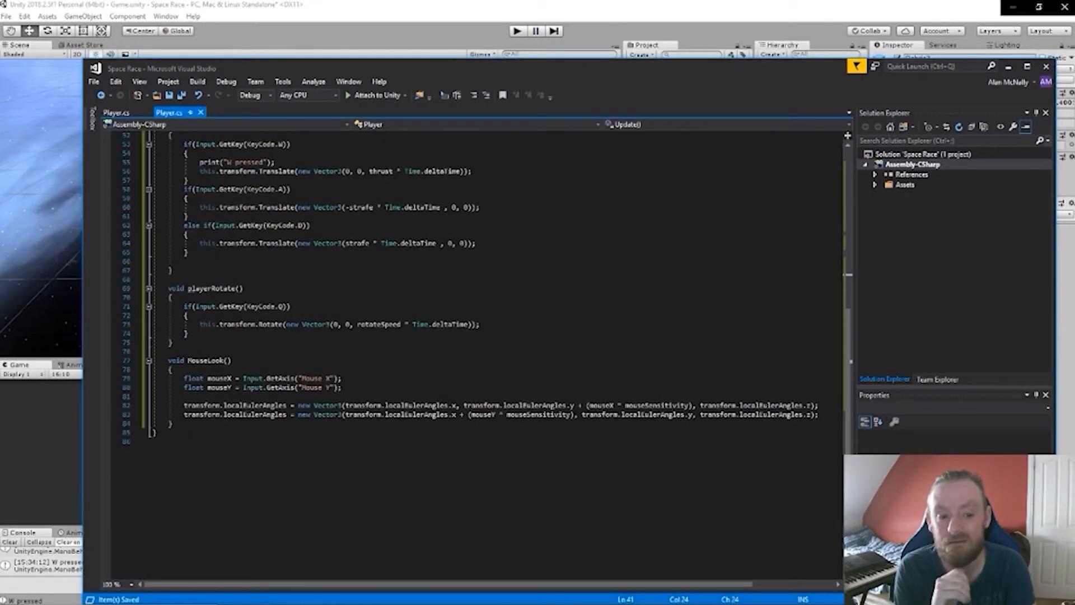
left_click(205, 334)
key("Return")
type("else")
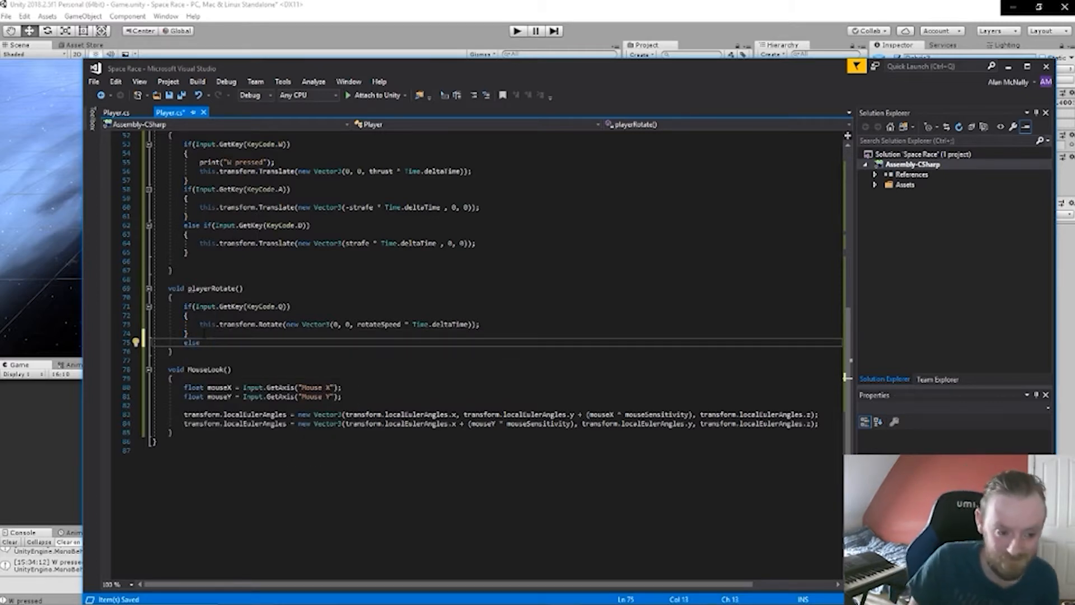
key("Return")
type("{")
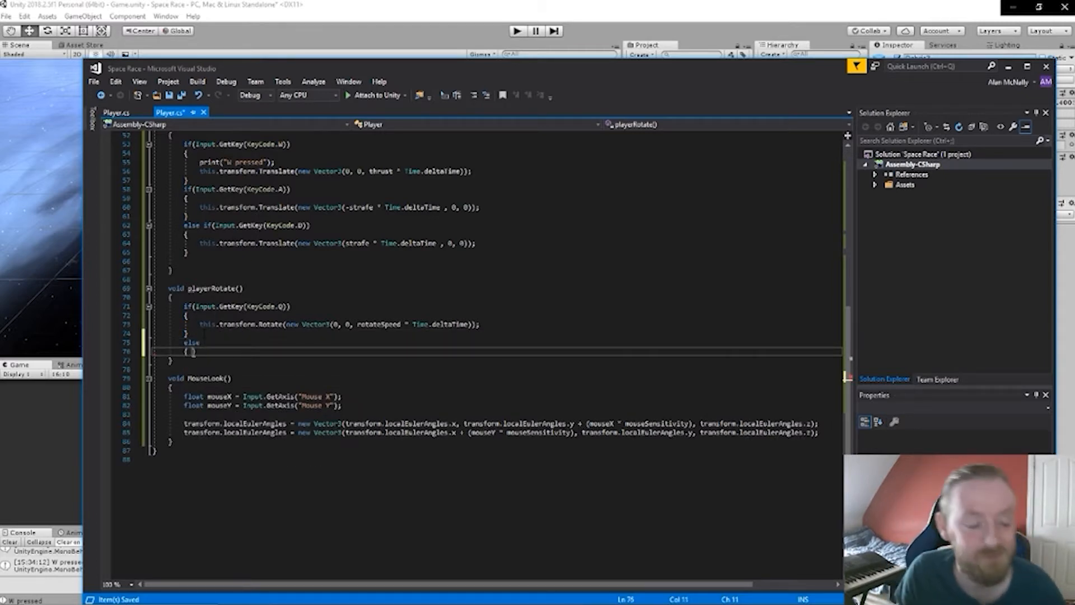
Step: Extend the else in playerRotate into an else if condition that calls Input.GetKey
left_click(204, 334)
left_click(206, 341)
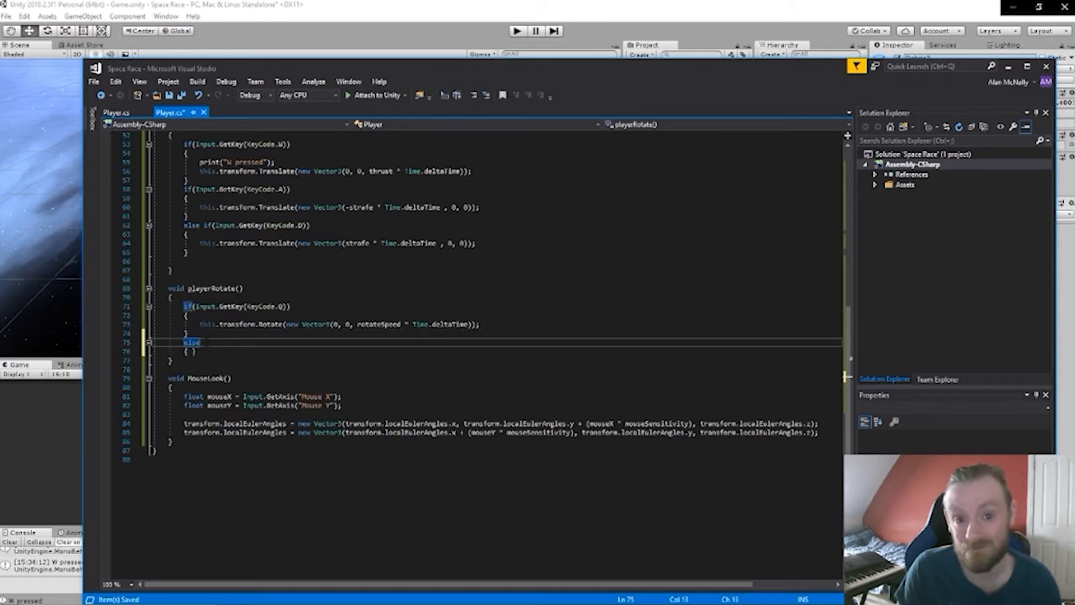
type("(")
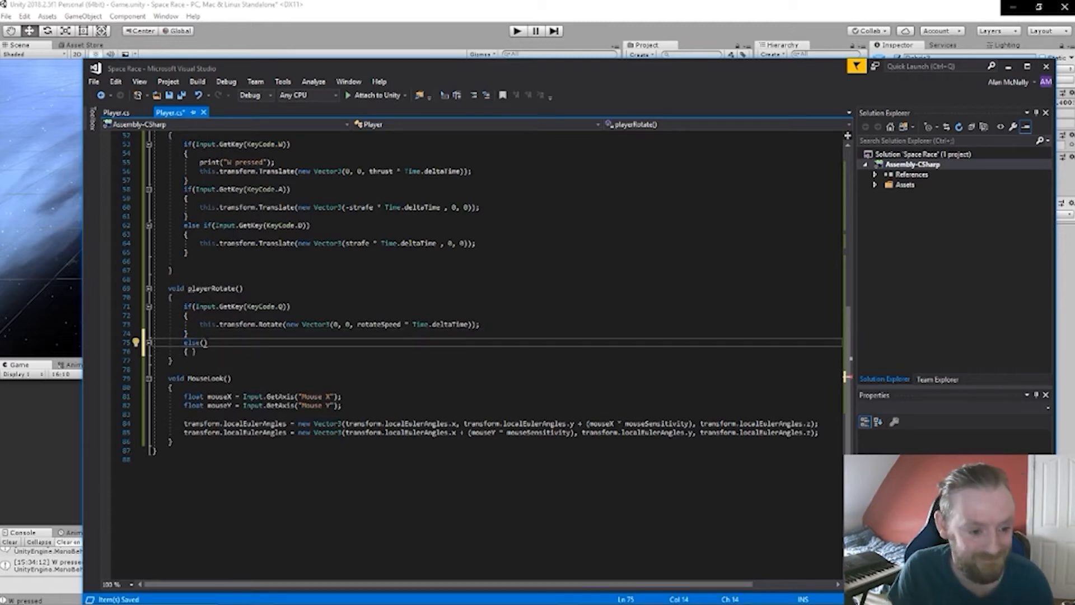
key("BackSpace")
type("if (")
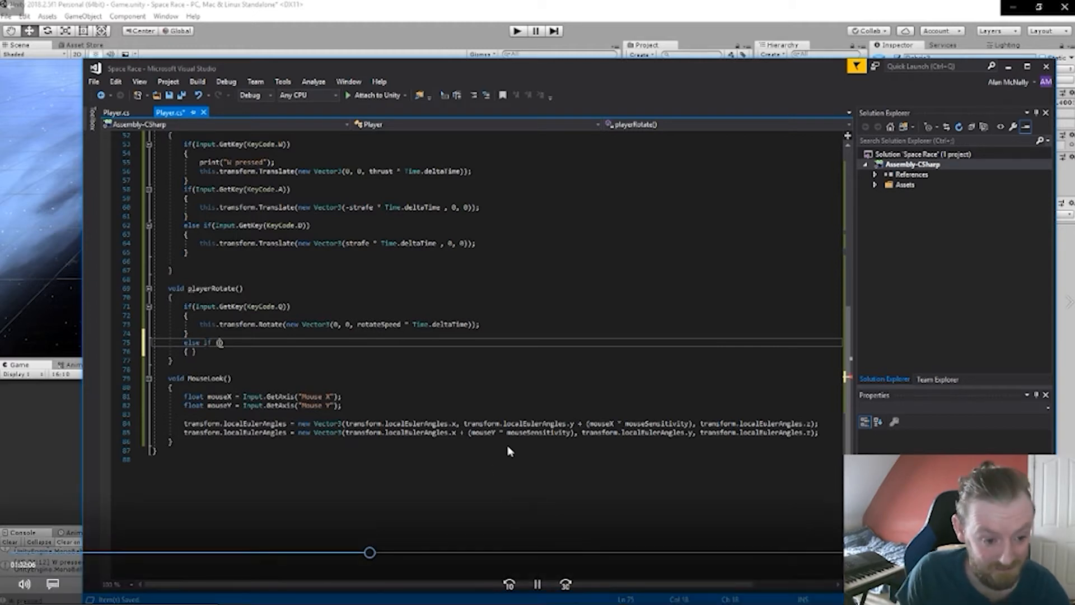
type("In")
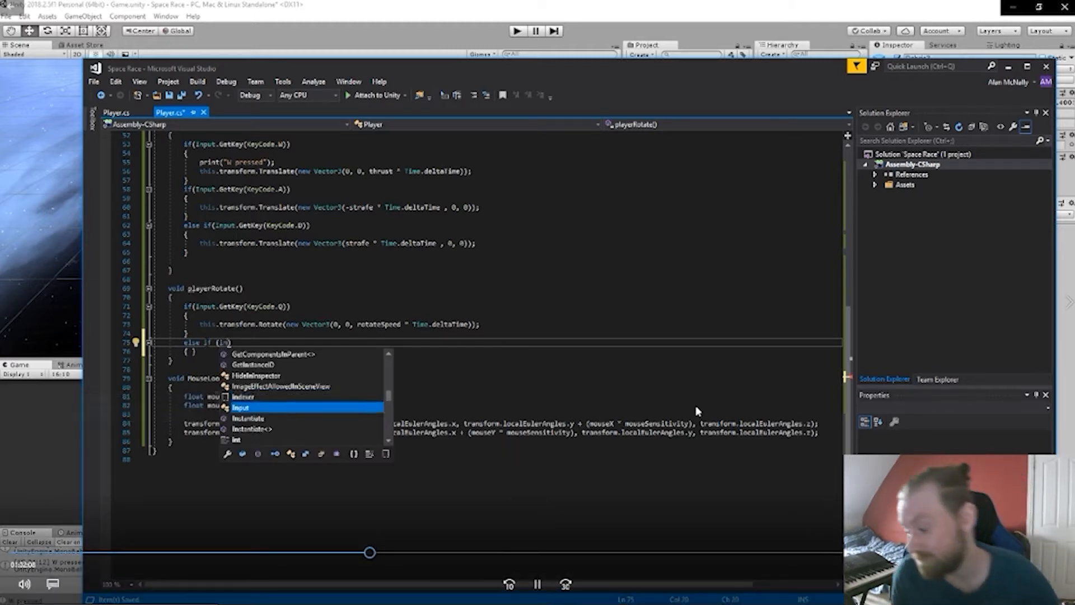
type("put.ghet")
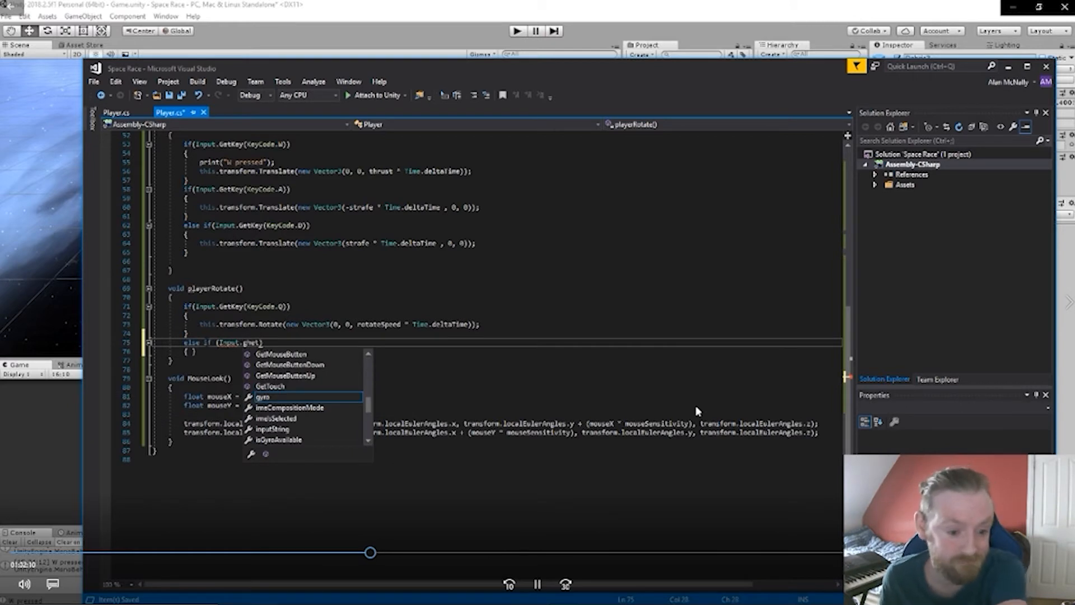
key("BackSpace")
key("BackSpace")
key("BackSpace")
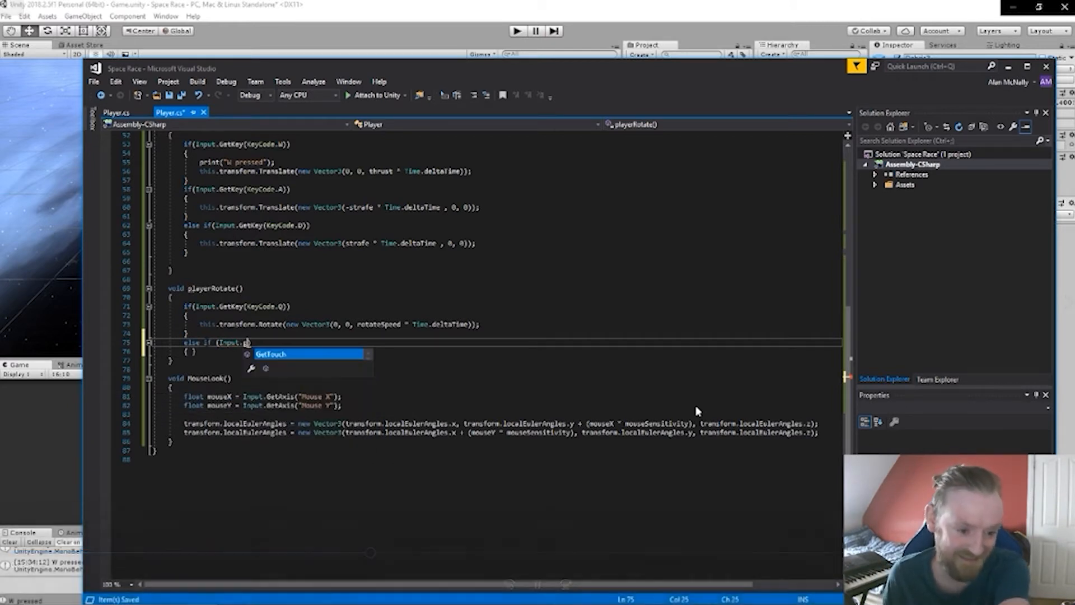
type("etkey")
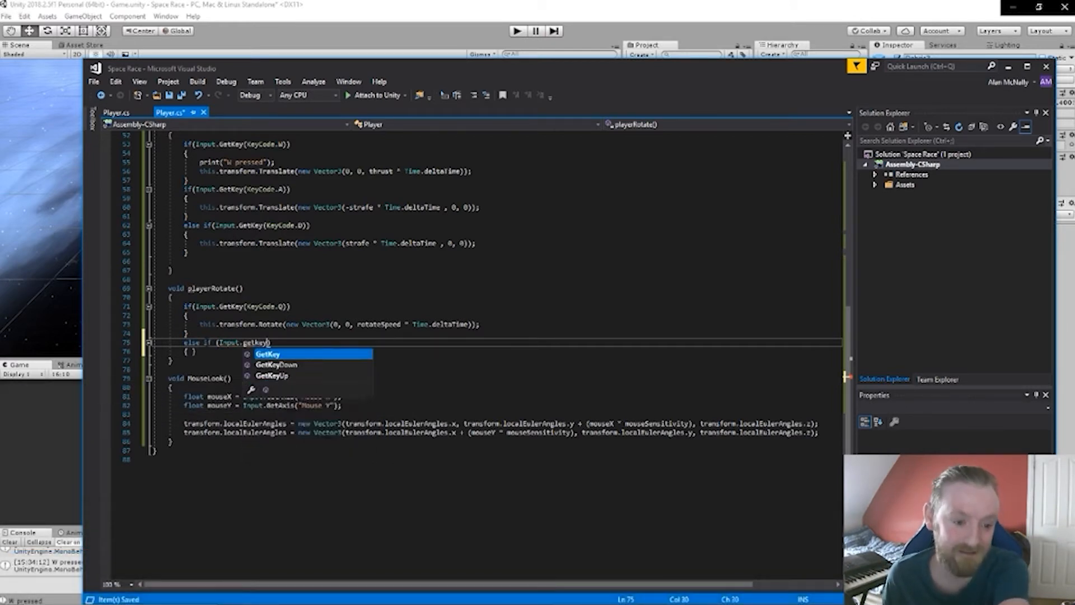
key("Tab")
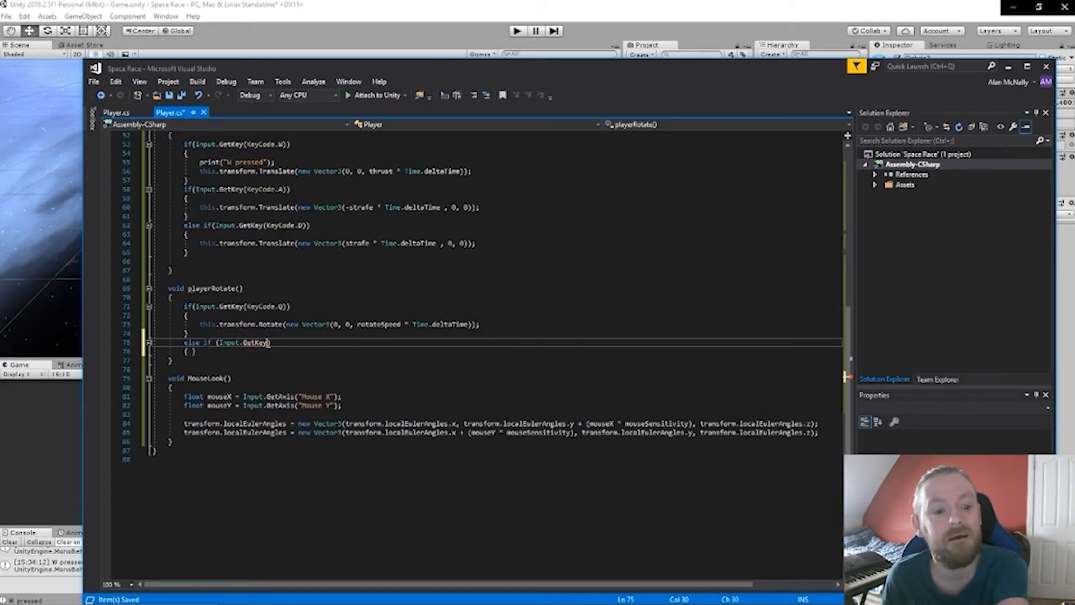
Step: Complete the else if condition with KeyCode.E and spread its braces to leave an empty line for the body
type("(keycode")
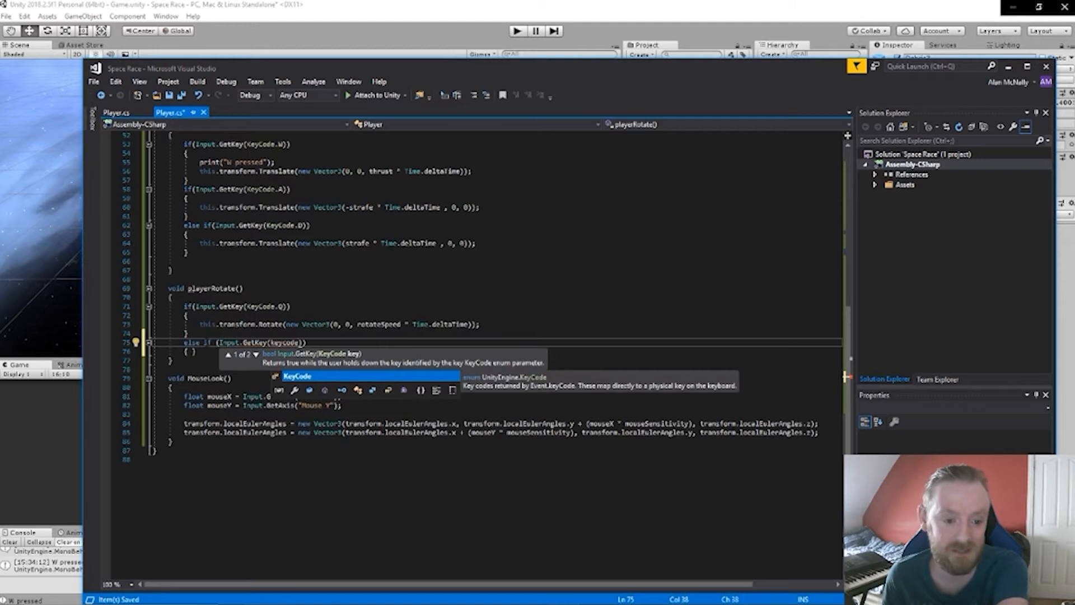
type(".E))")
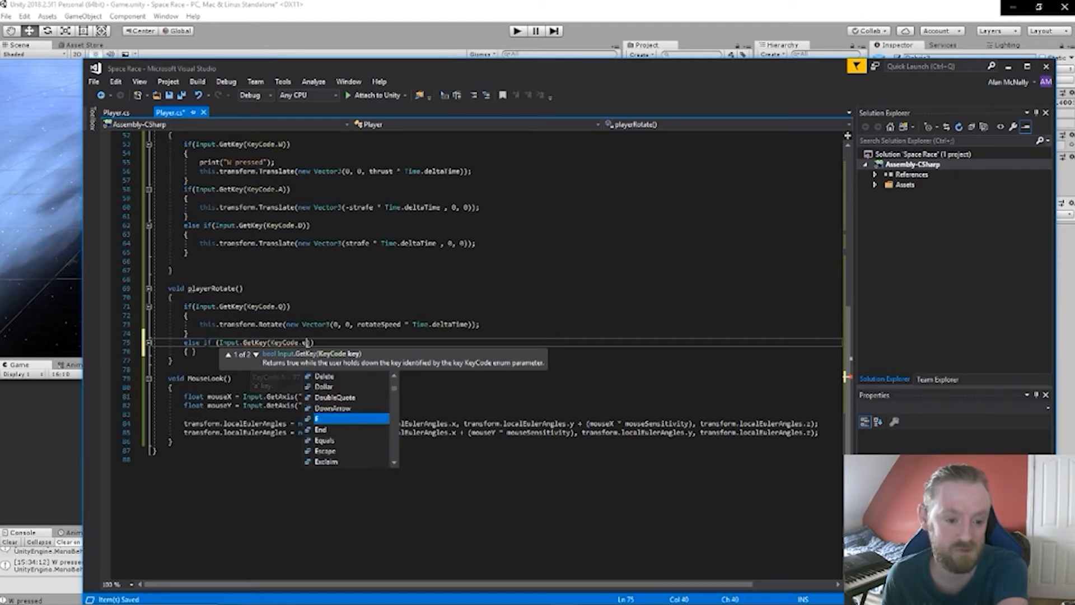
key("Down")
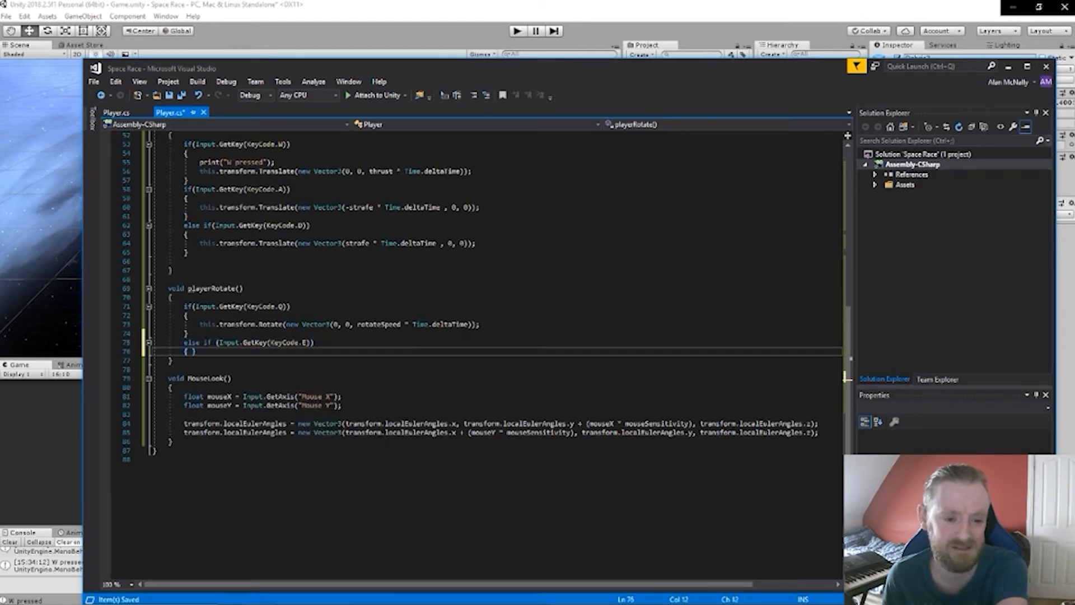
key("Return")
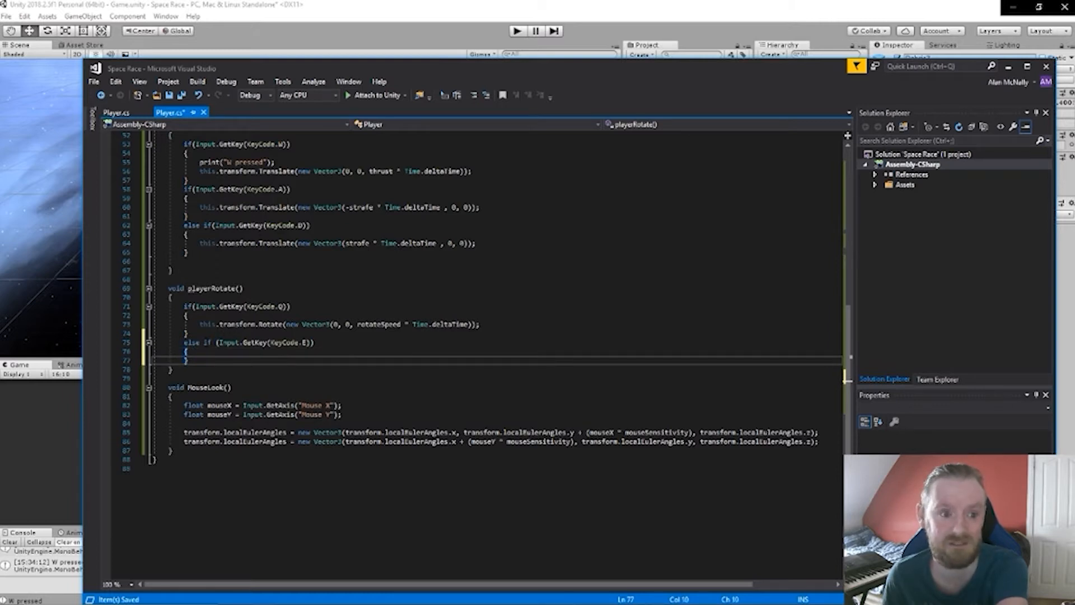
key("Return")
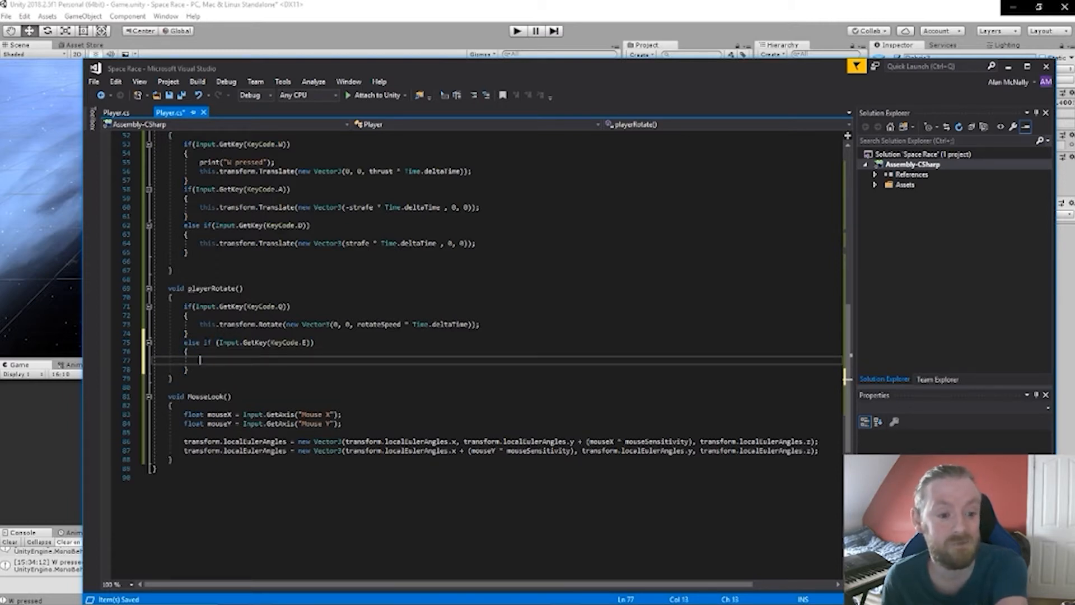
Step: Start a this.transform.Rotate call with a new Vector3( argument inside the KeyCode.E block
type("this")
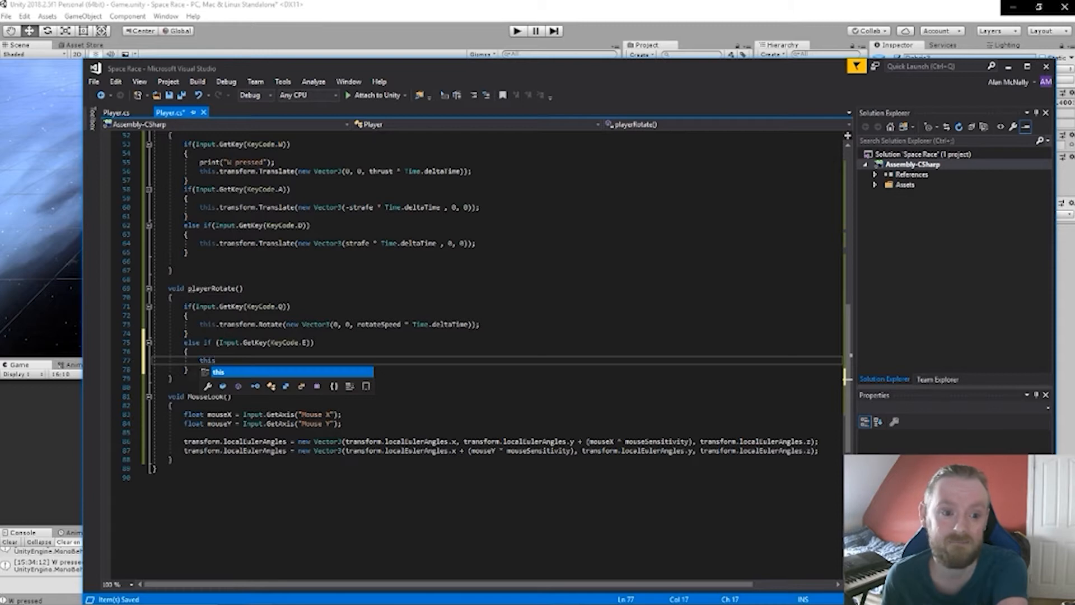
type(".transform")
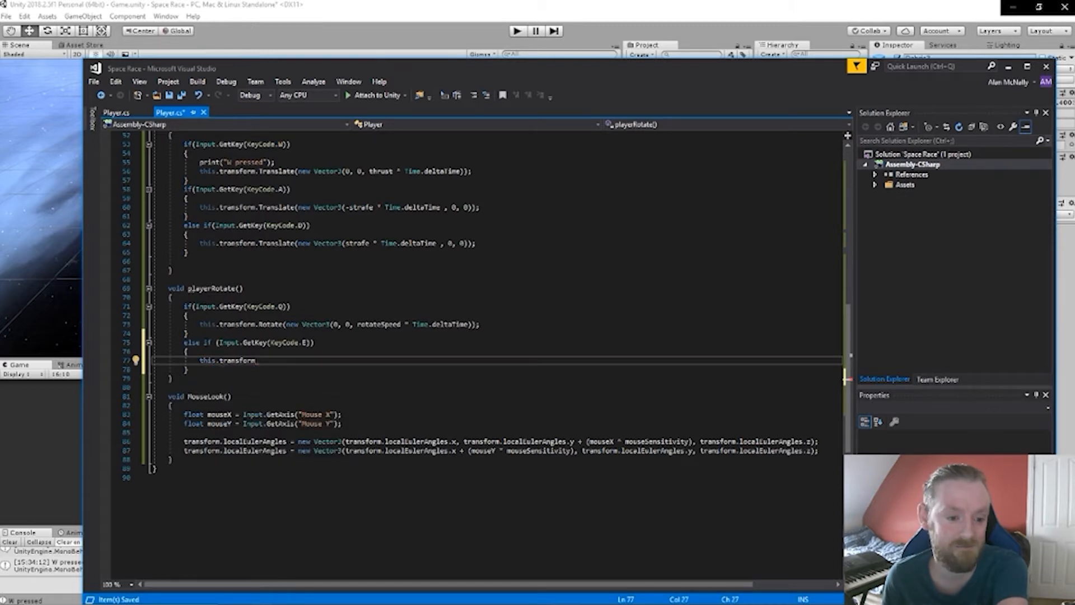
type(".rota")
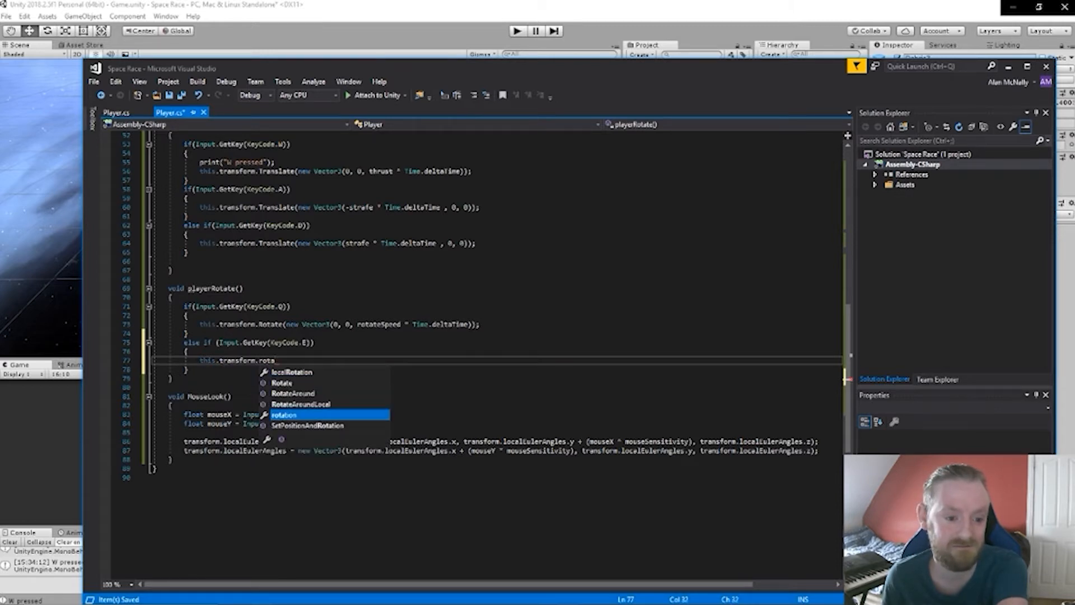
key("Up")
key("Up")
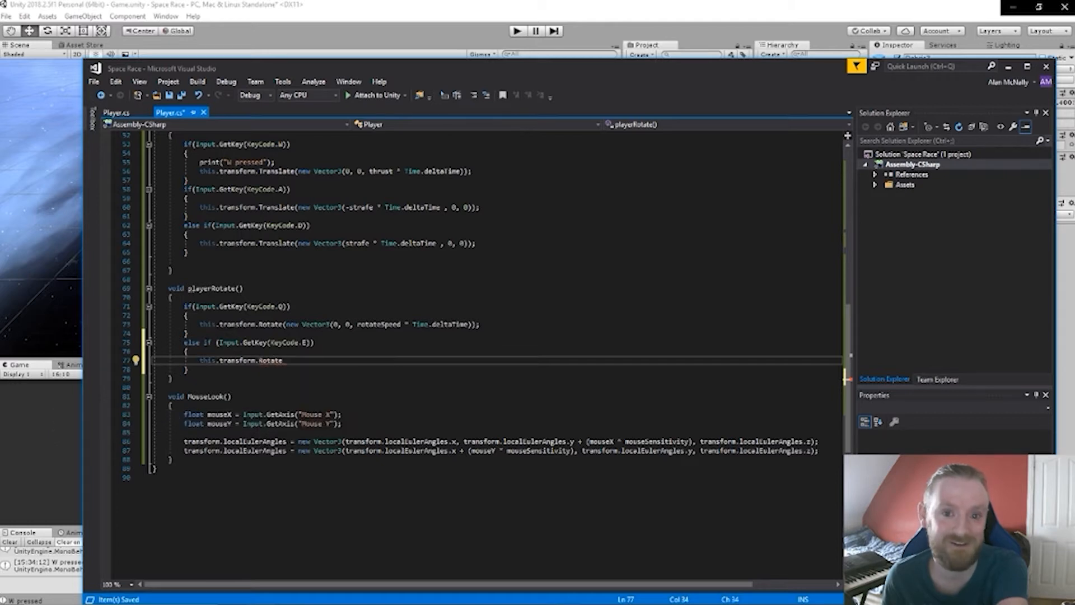
type("(new ")
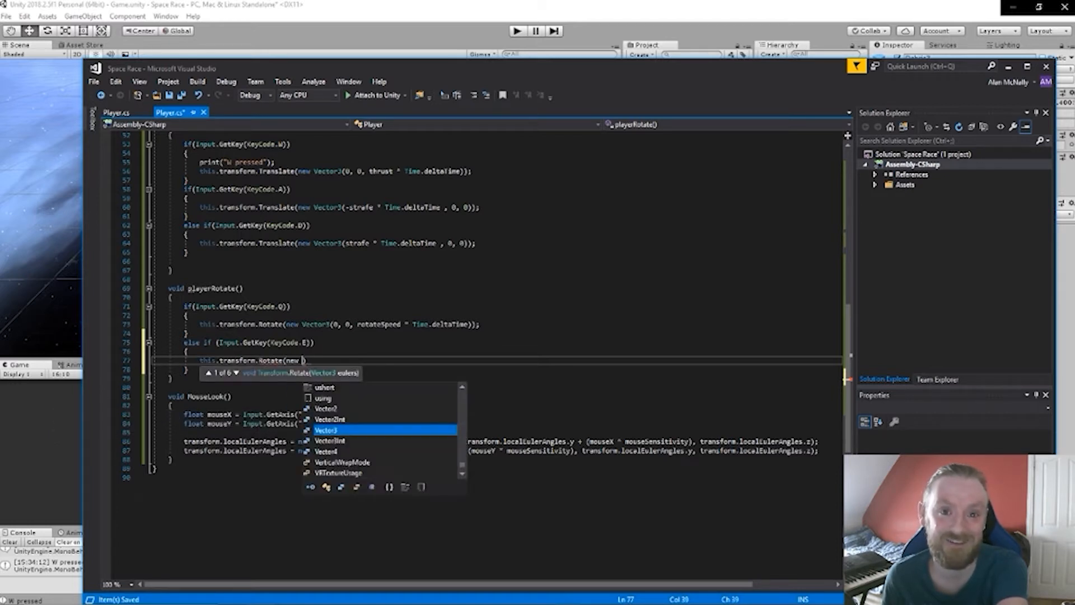
type("Vector3")
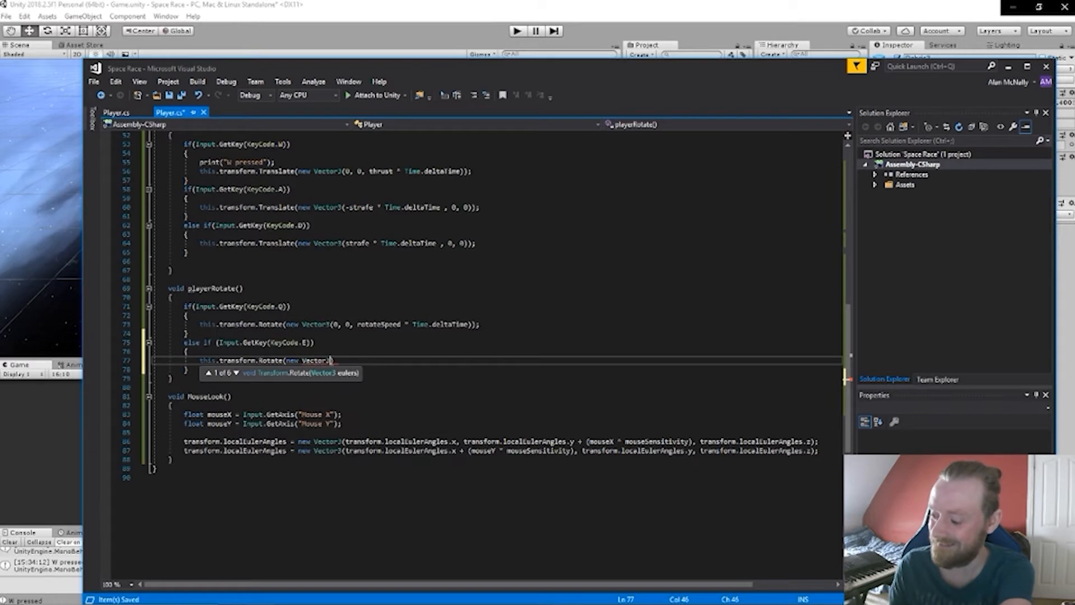
type("(")
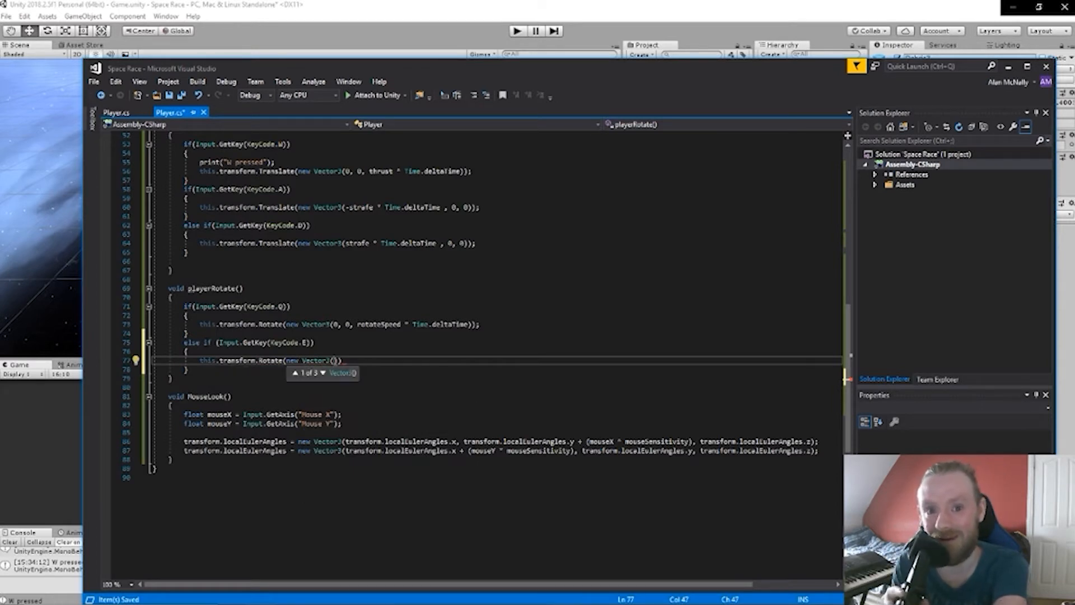
Step: Complete the Vector3 with 0, 0, -rotateSpeed * Time.deltaTime, save the script and switch to the Unity editor
type("0, 0,")
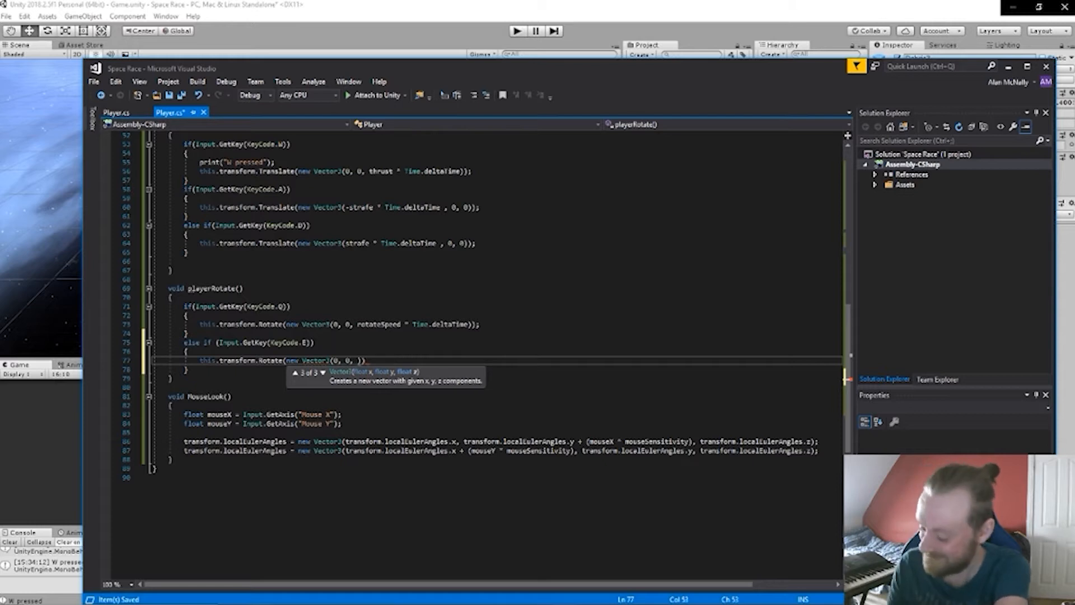
type(" -rot")
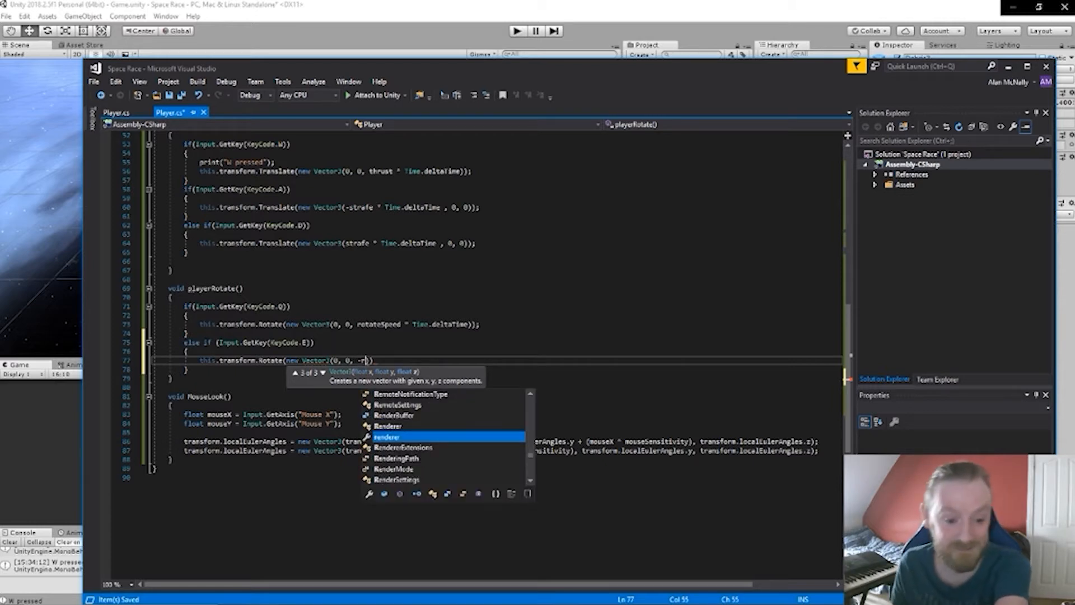
type("a")
key("Tab")
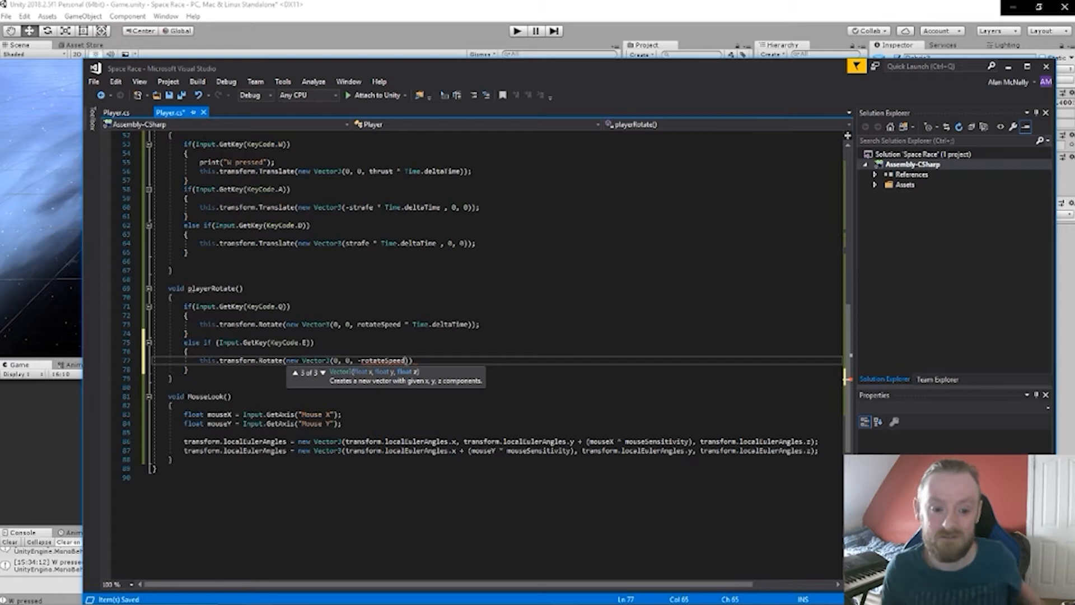
type("* t")
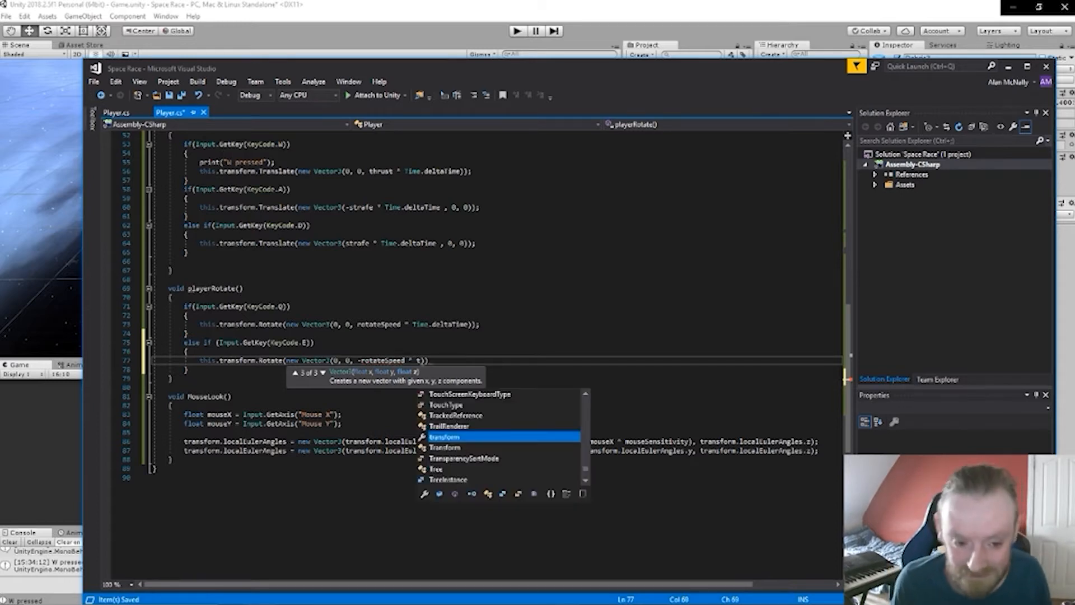
type("im")
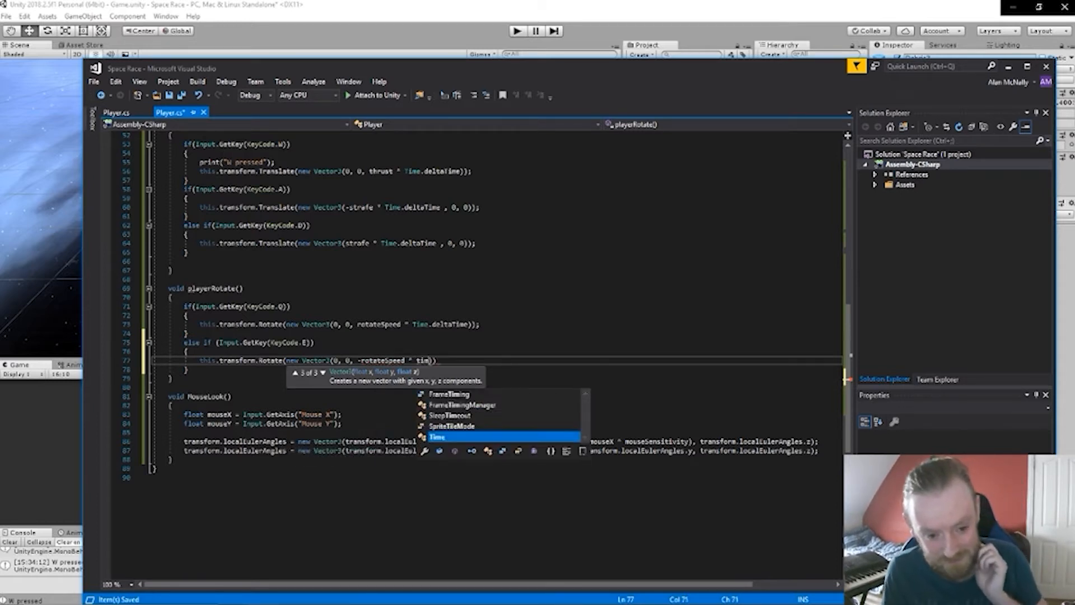
key("Tab")
type(".d")
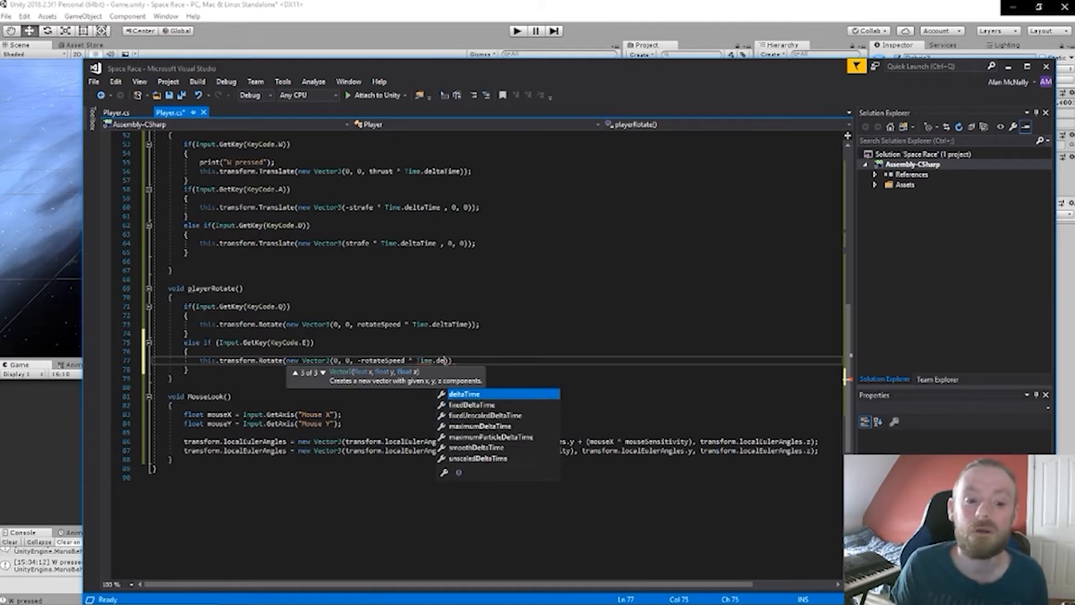
key("Tab")
type("))")
key("ctrl+s")
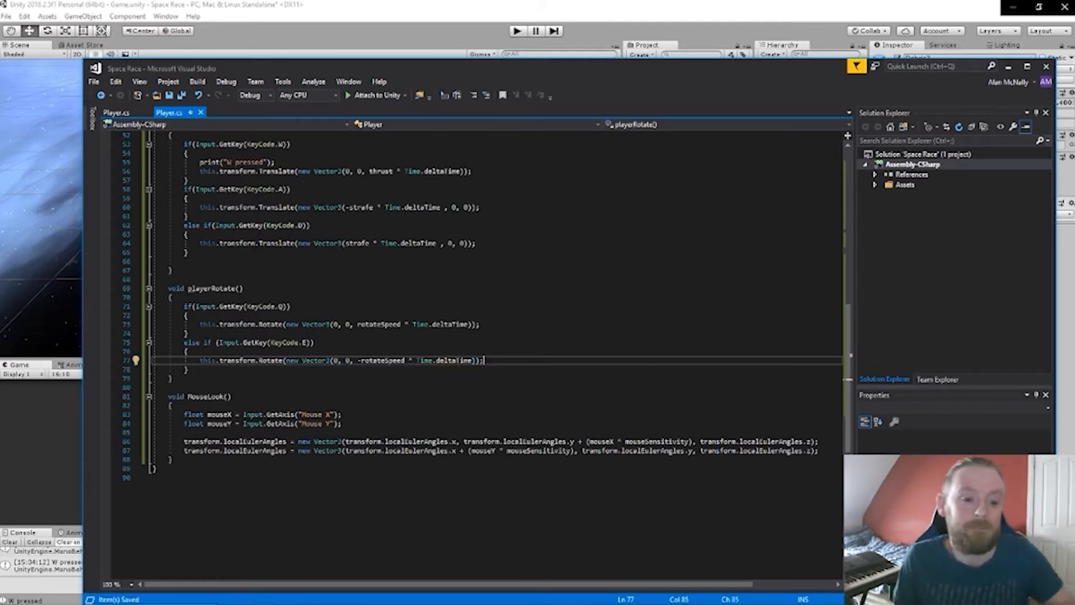
left_click(478, 14)
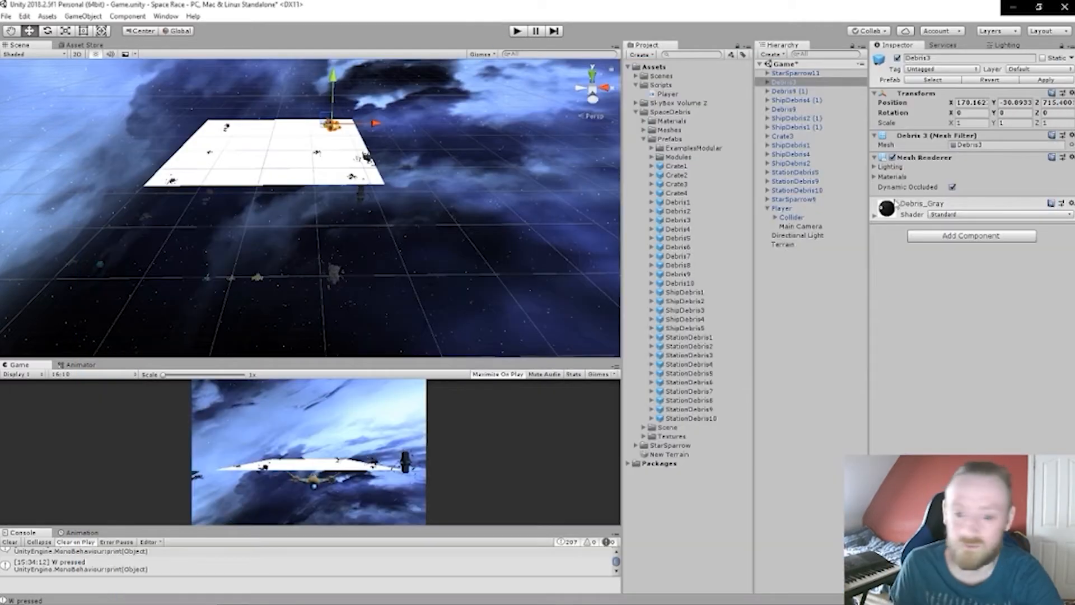
Step: On the Player object's script component, set Mouse Sensitivity to 2, Thrust to 200 and Rotate Speed to 50
left_click(783, 209)
left_click(783, 208)
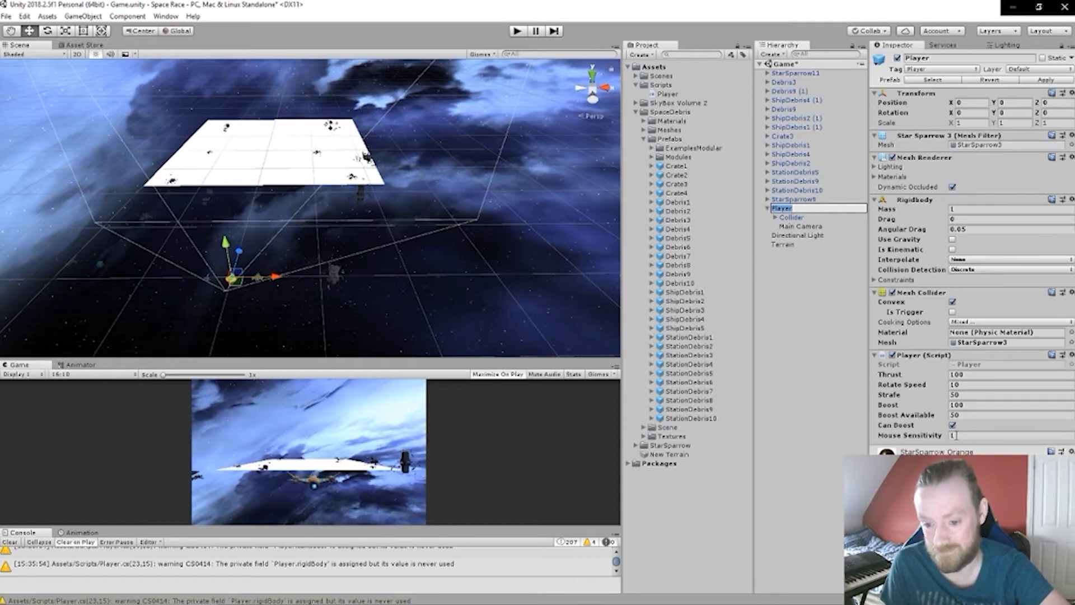
left_click(954, 436)
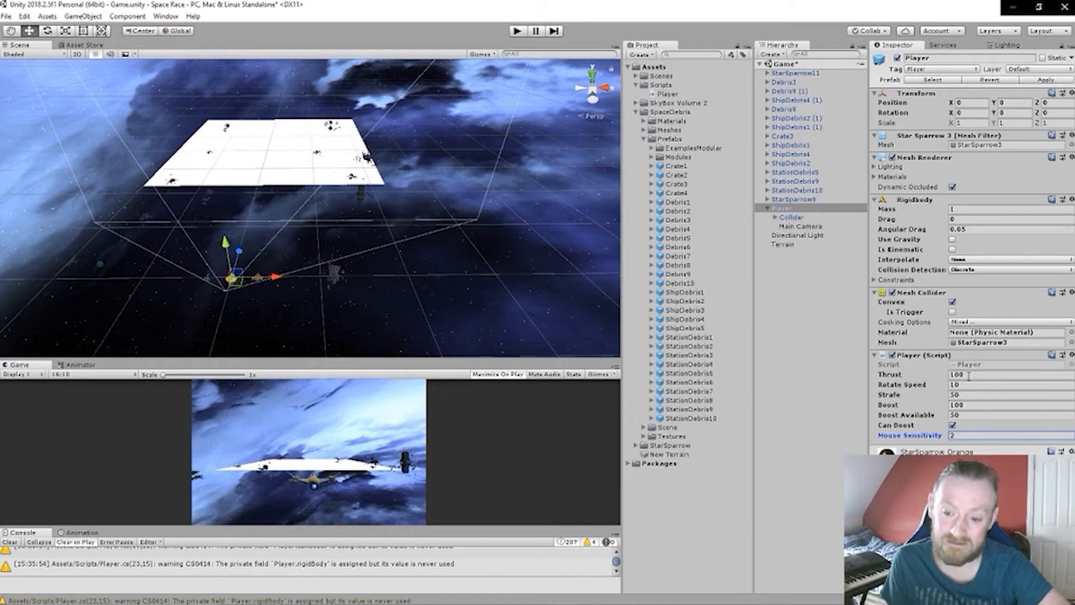
left_click(969, 374)
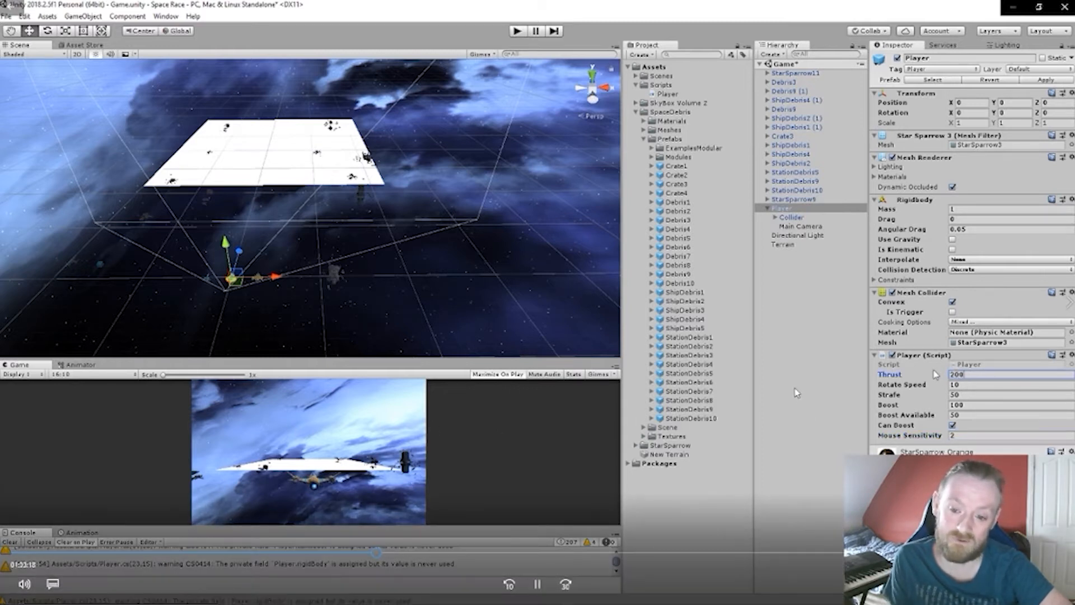
left_click(963, 385)
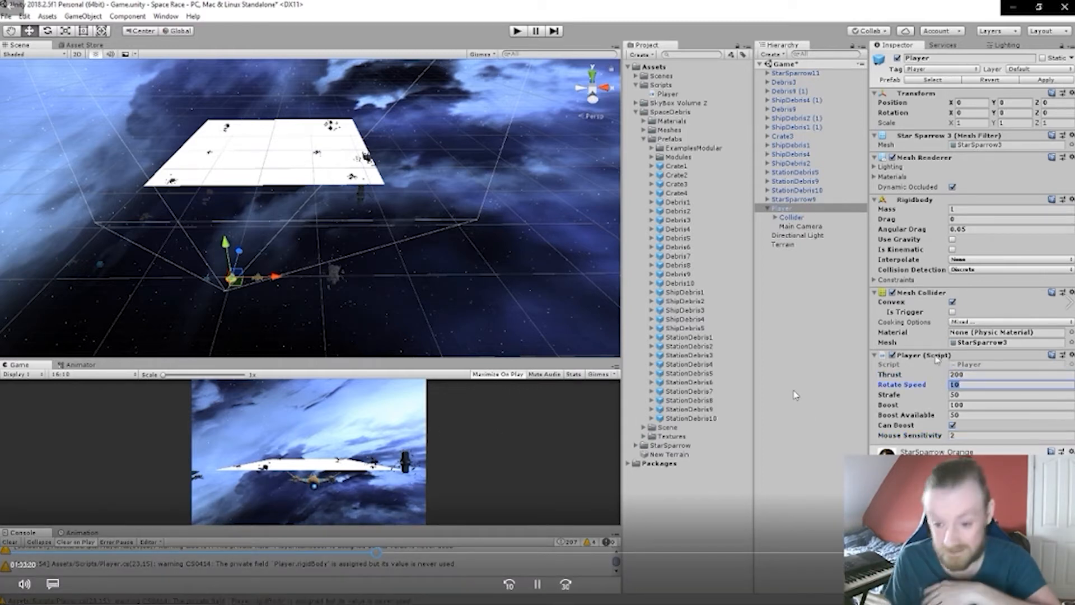
type("50")
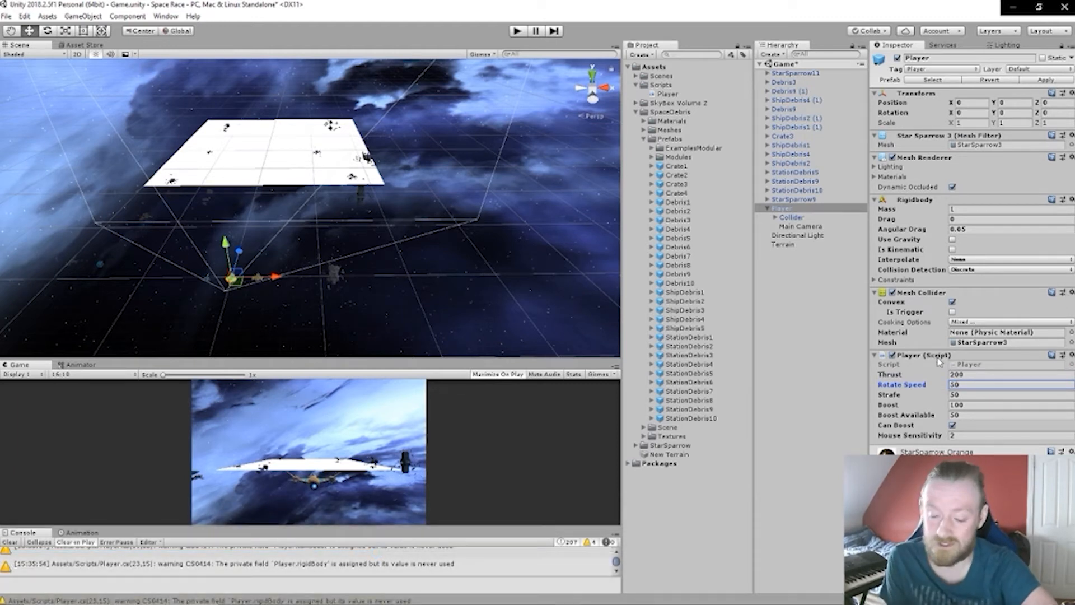
Step: Play-test the ship's forward flight and turning, and stop the game
left_click(517, 31)
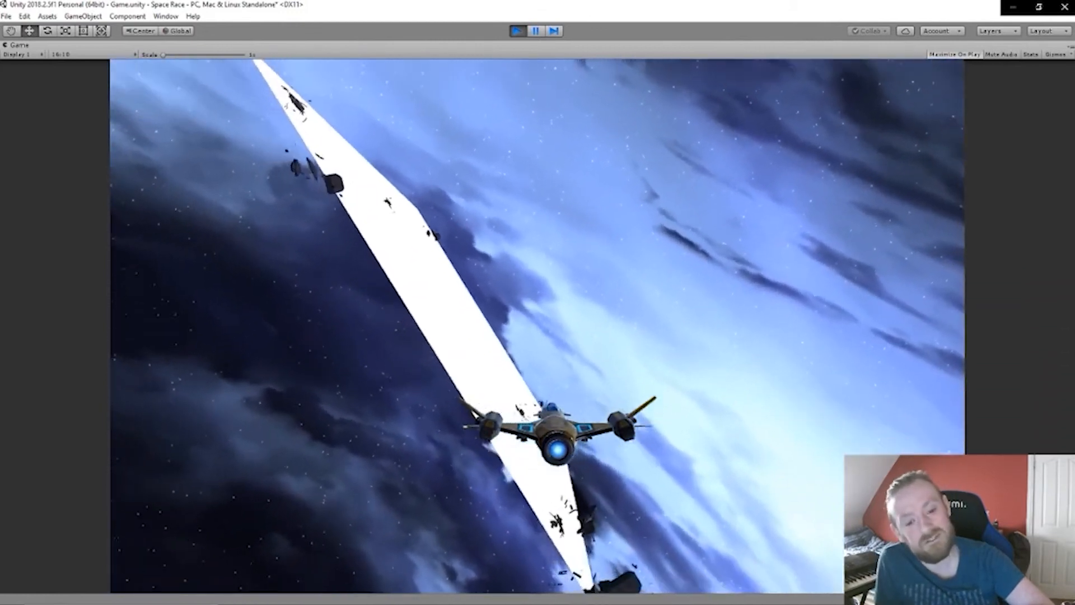
key("w")
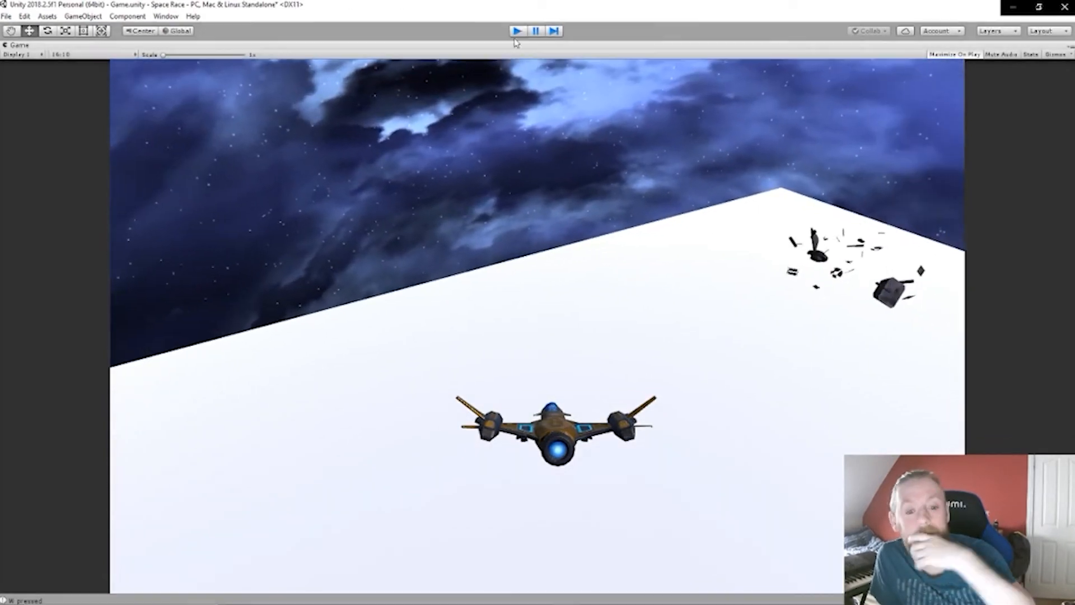
left_click(517, 31)
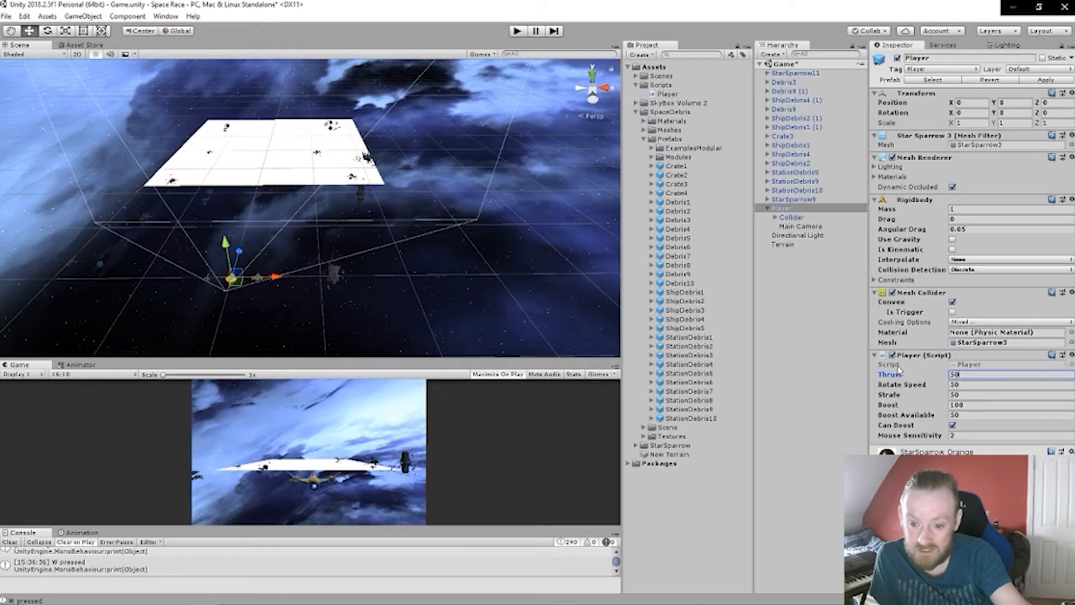
Step: Set the Player script's Thrust to 500, Rotate Speed to 150 and Strafe to 150
left_click(931, 384)
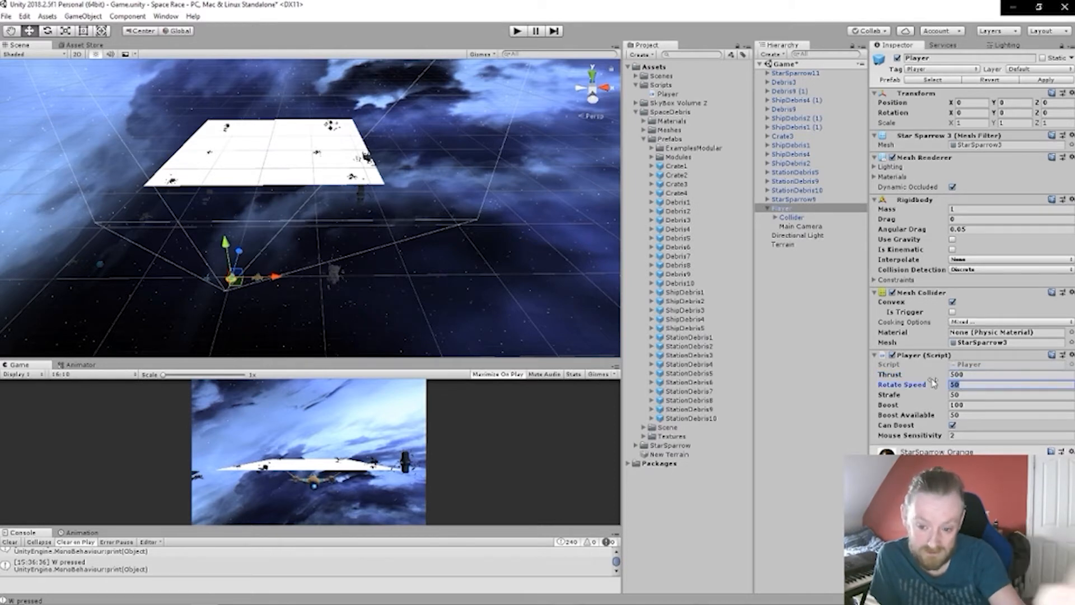
type("150")
left_click(965, 393)
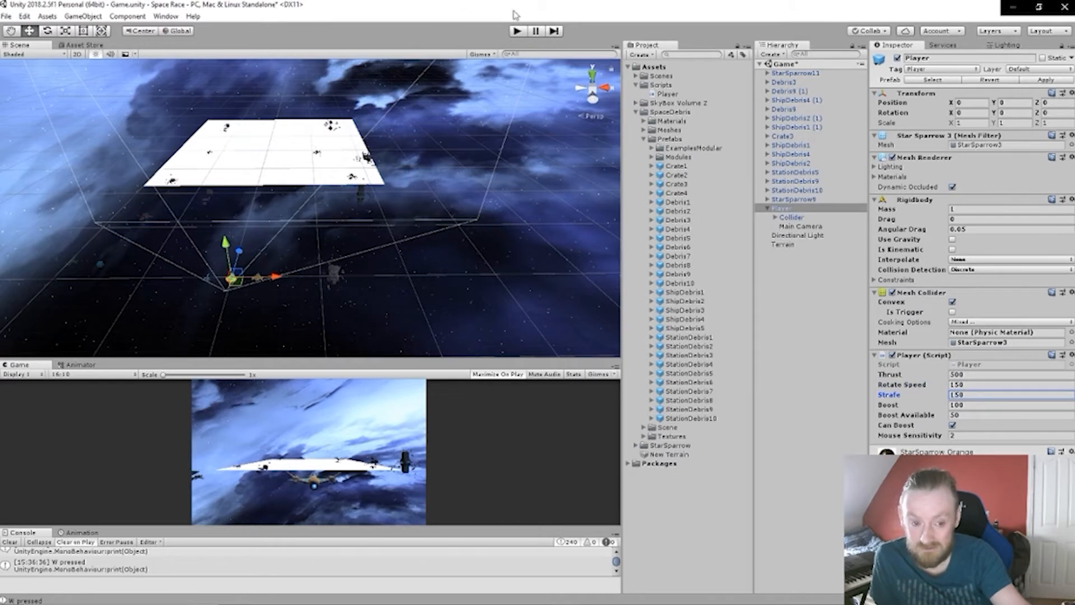
Step: Play-test strafing the ship around the terrain and debris, and end play mode
left_click(516, 31)
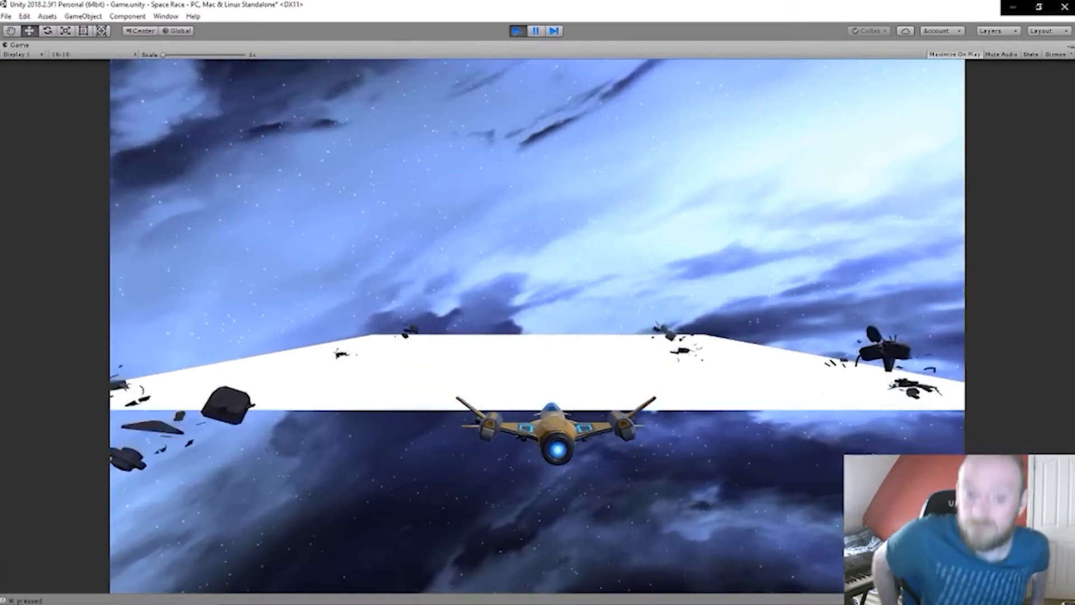
key("a")
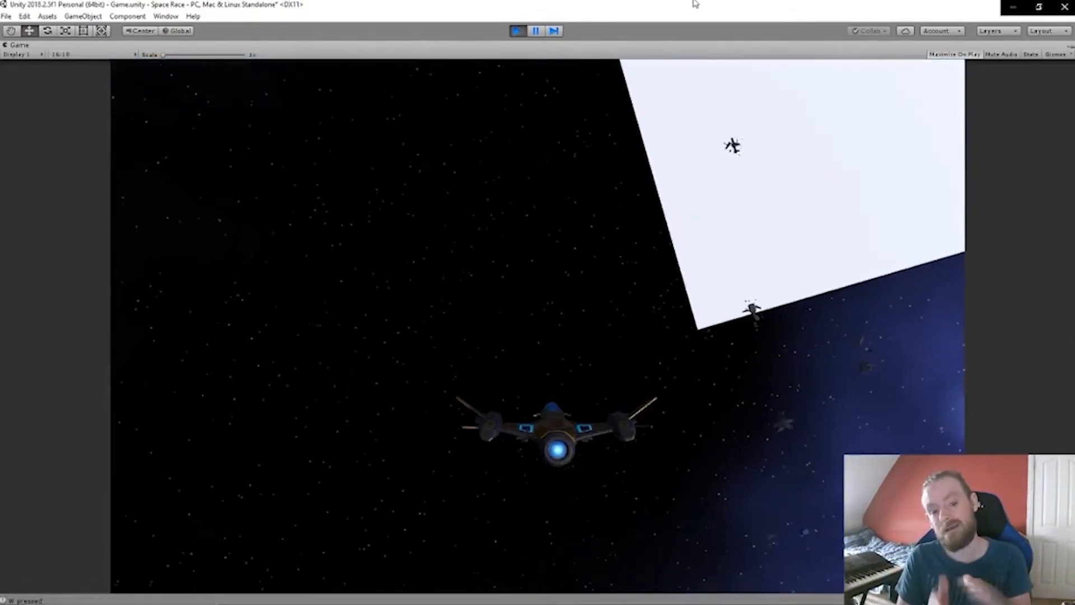
left_click(517, 32)
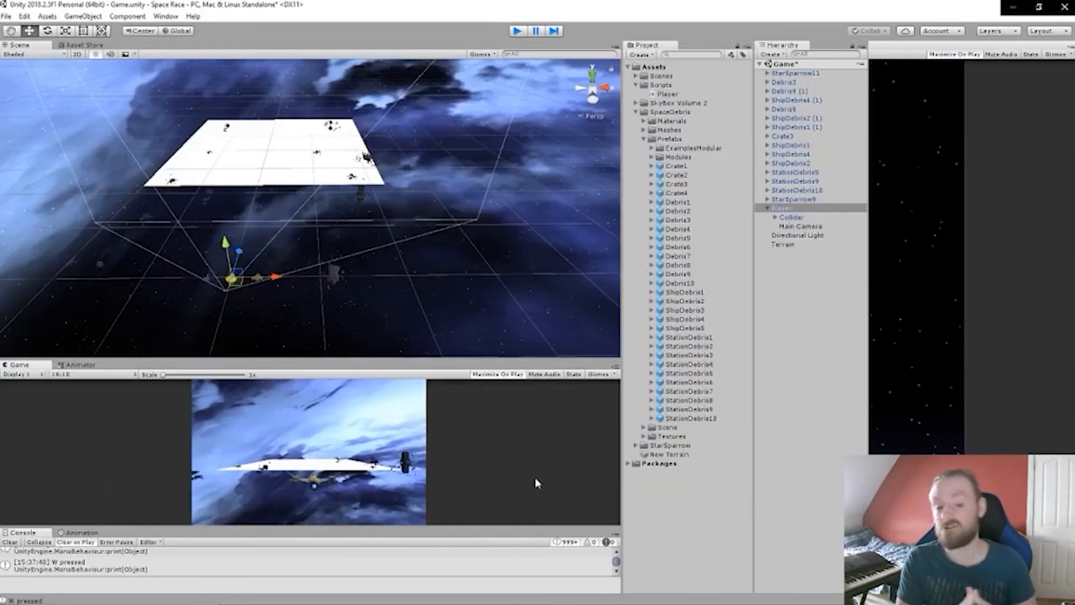
Step: Set the Player script's Thrust to 400 and play-test the ship's strafing in both directions
left_click(969, 378)
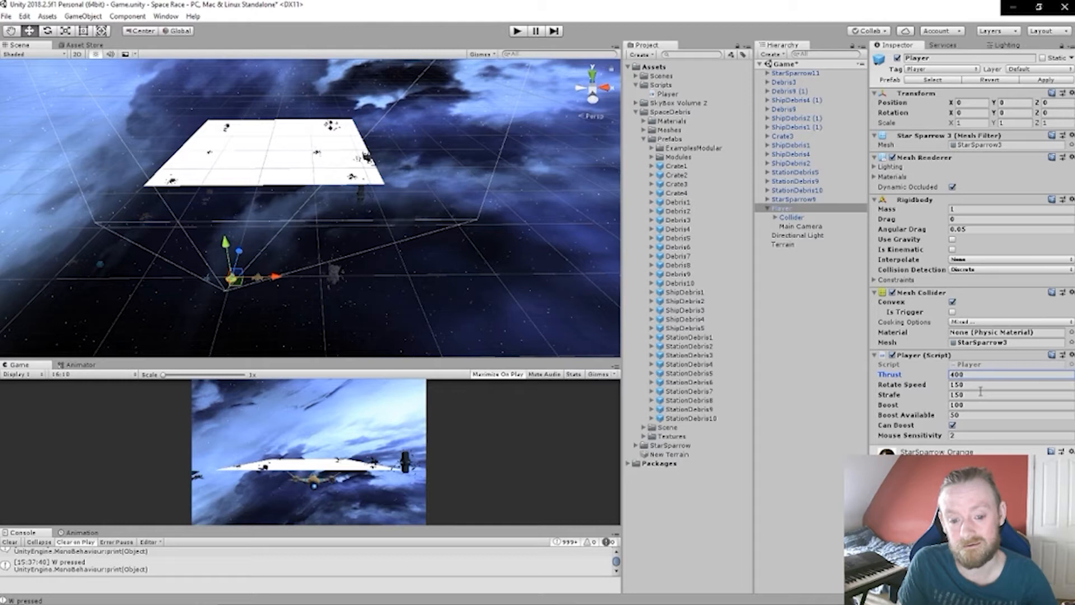
left_click(520, 32)
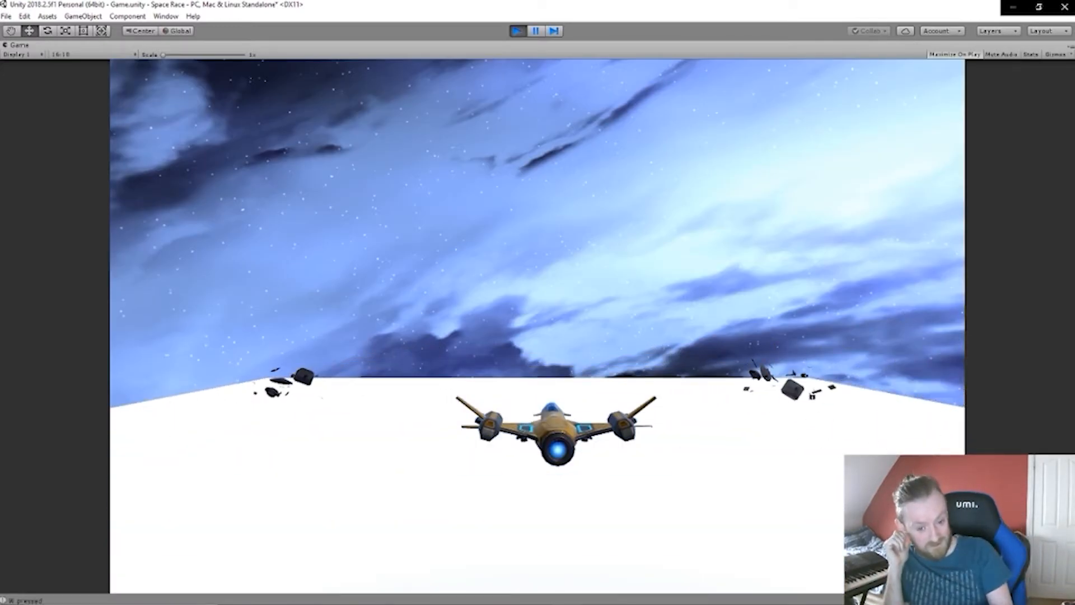
key("d")
key("a")
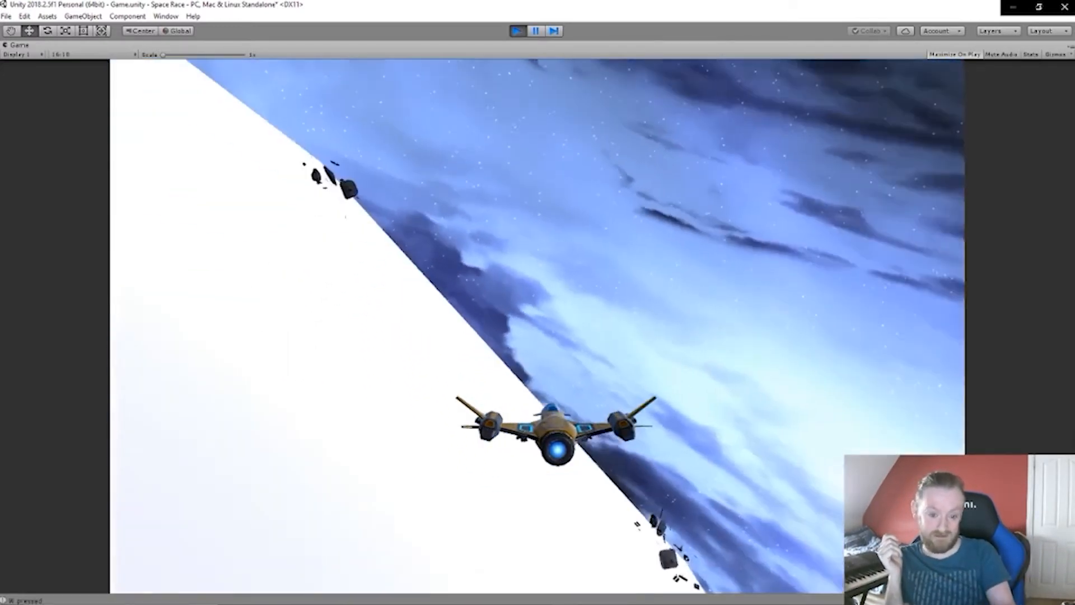
key("a")
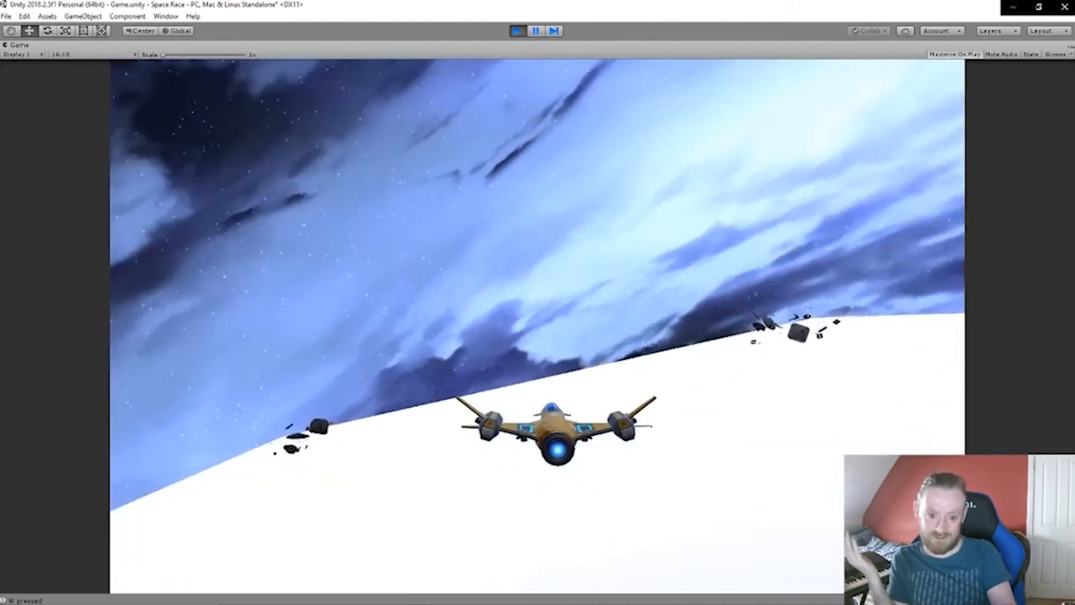
key("d")
key("a")
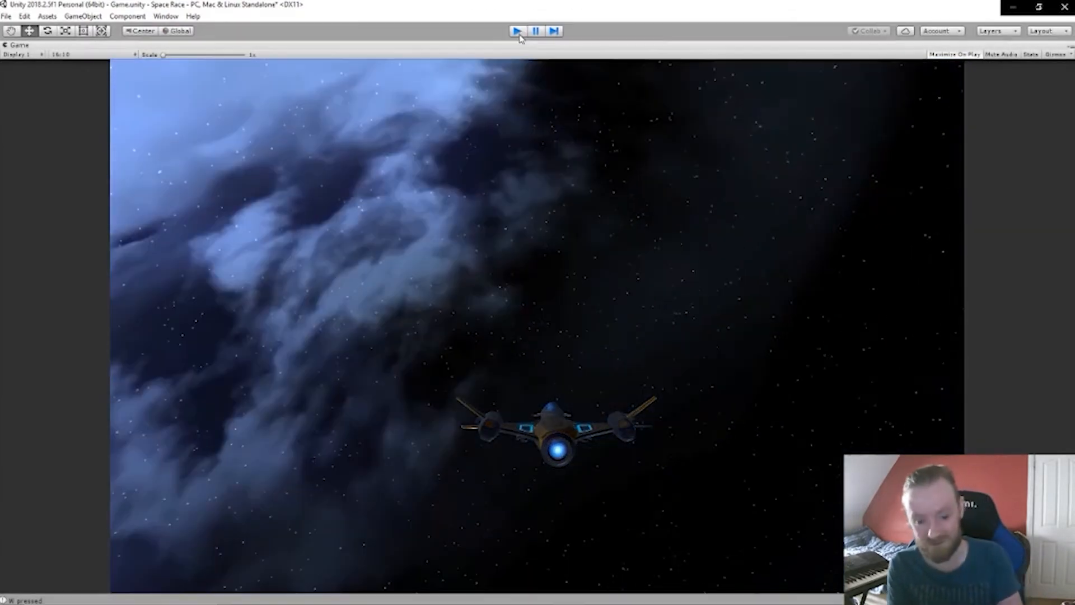
left_click(516, 31)
Step: Lower the Terrain to about Y -348 and play-test flying and strafing the ship through the debris above it
left_click(281, 165)
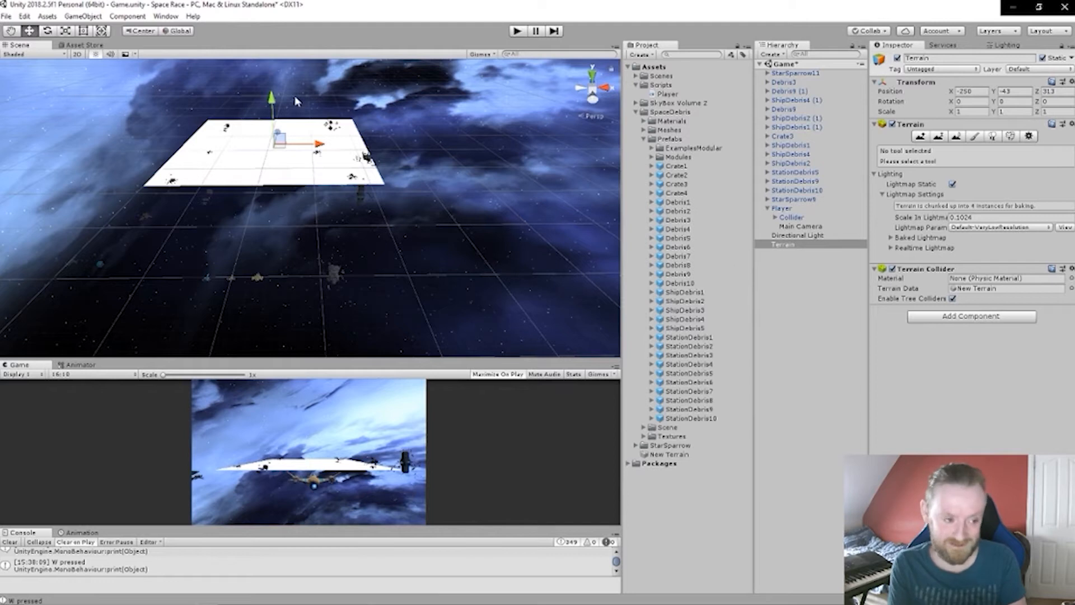
left_click_drag(270, 98, 277, 195)
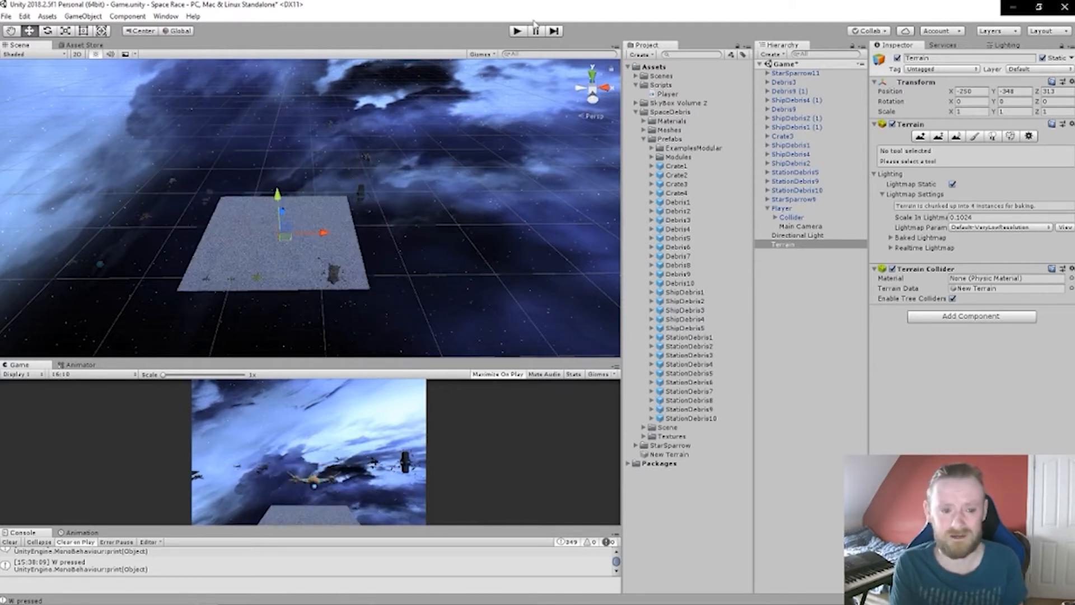
left_click(517, 32)
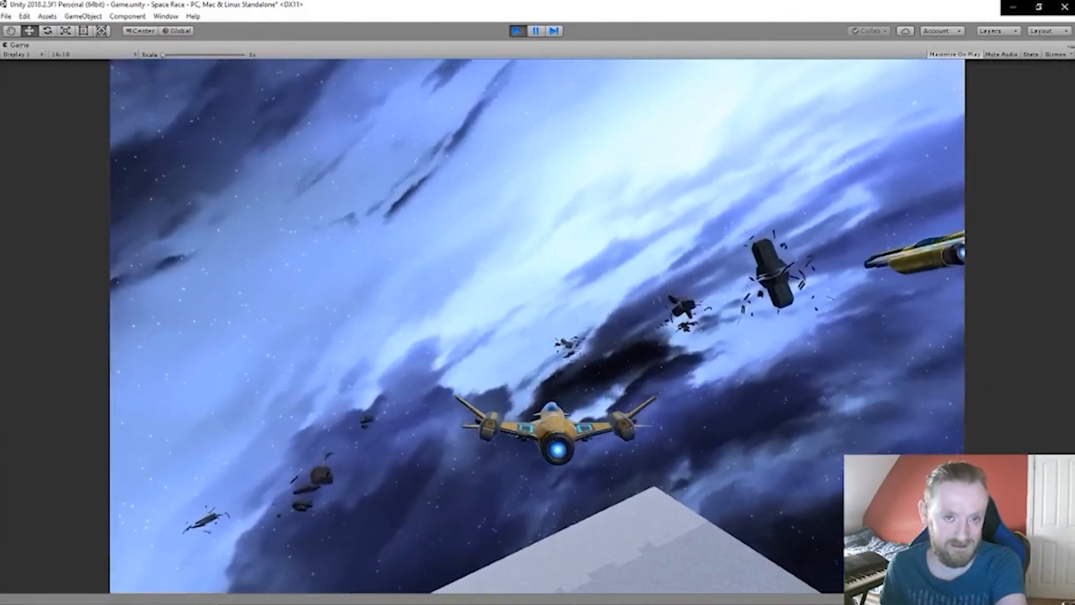
key("a")
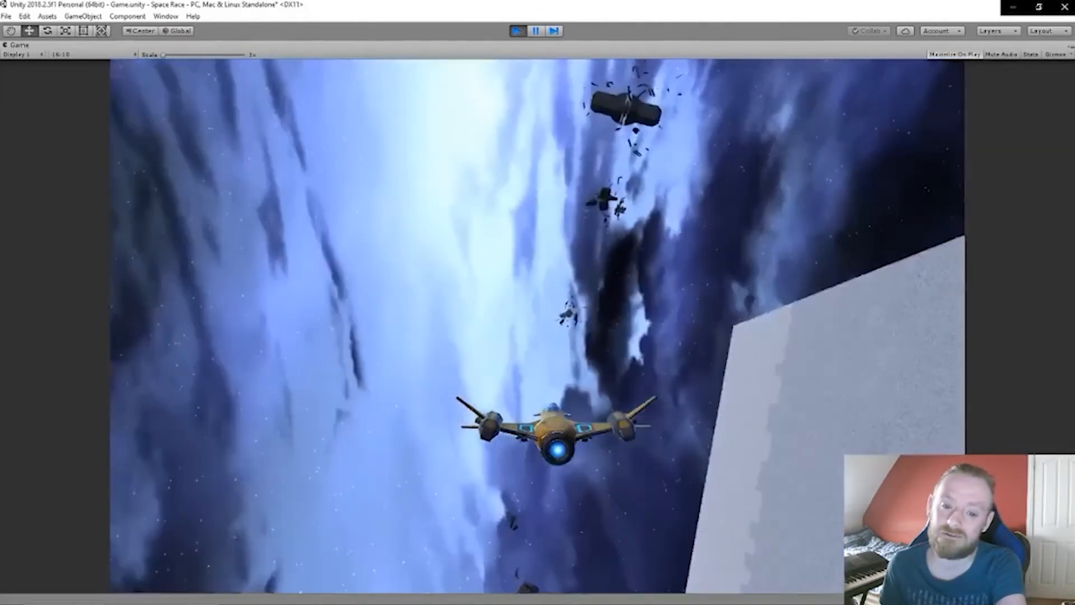
key("a")
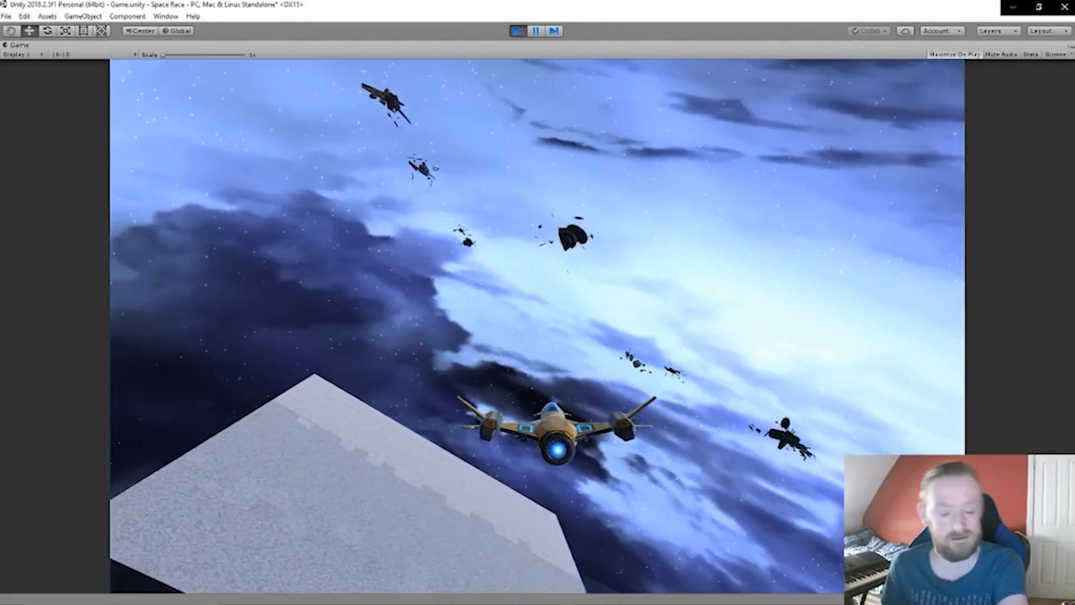
key("d")
key("w")
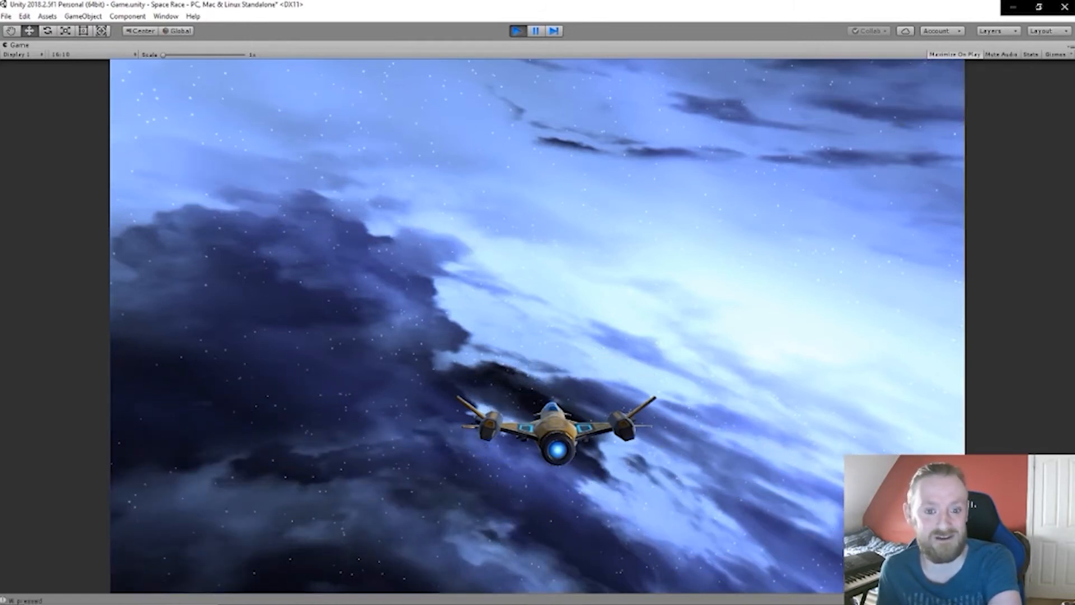
key("d")
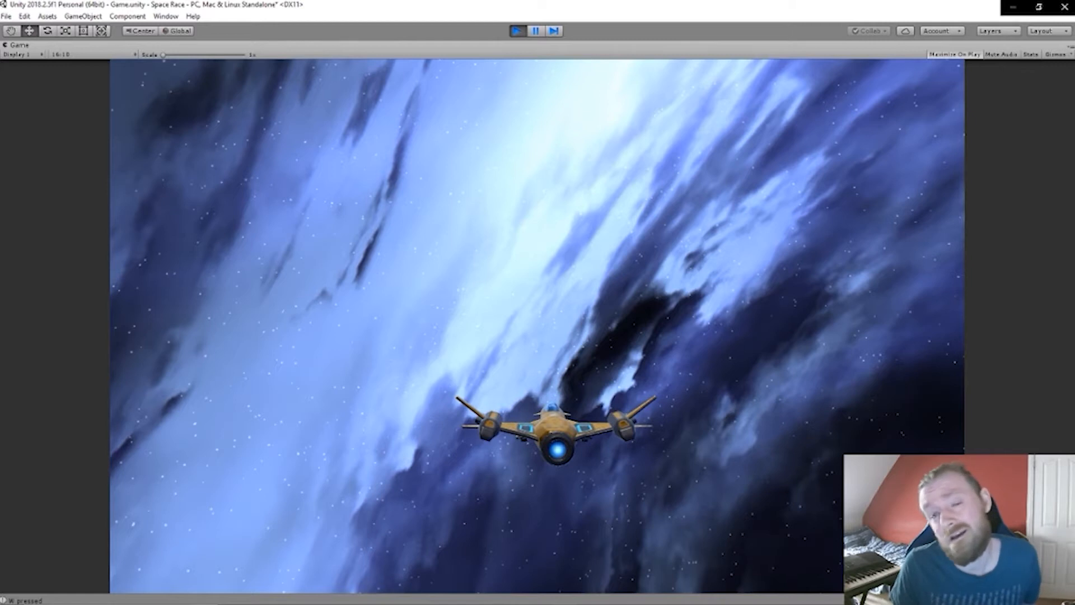
mouse_move(808, 371)
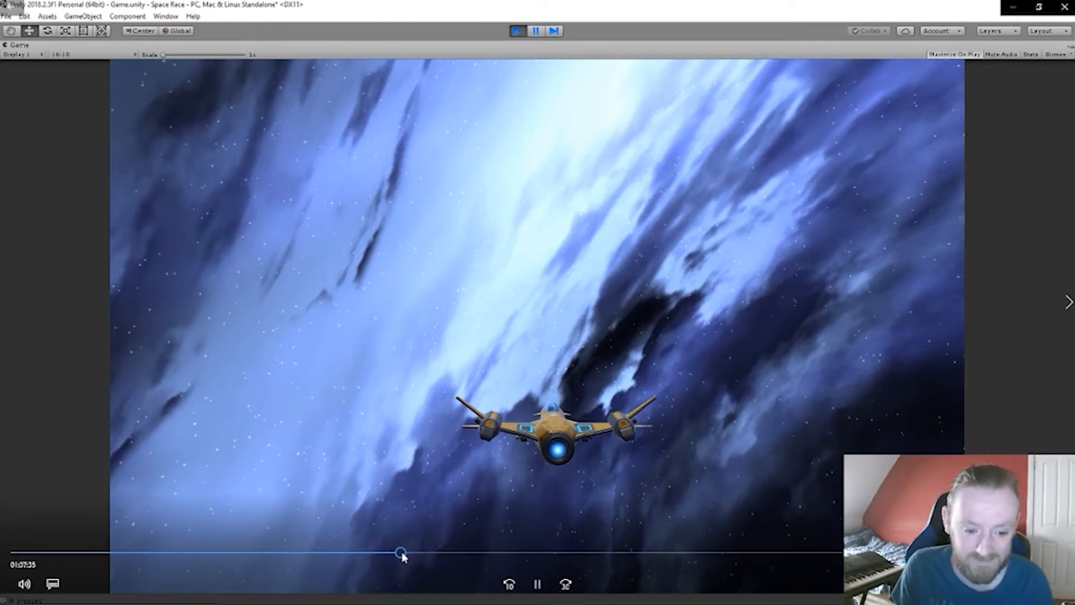
left_click_drag(400, 553, 474, 557)
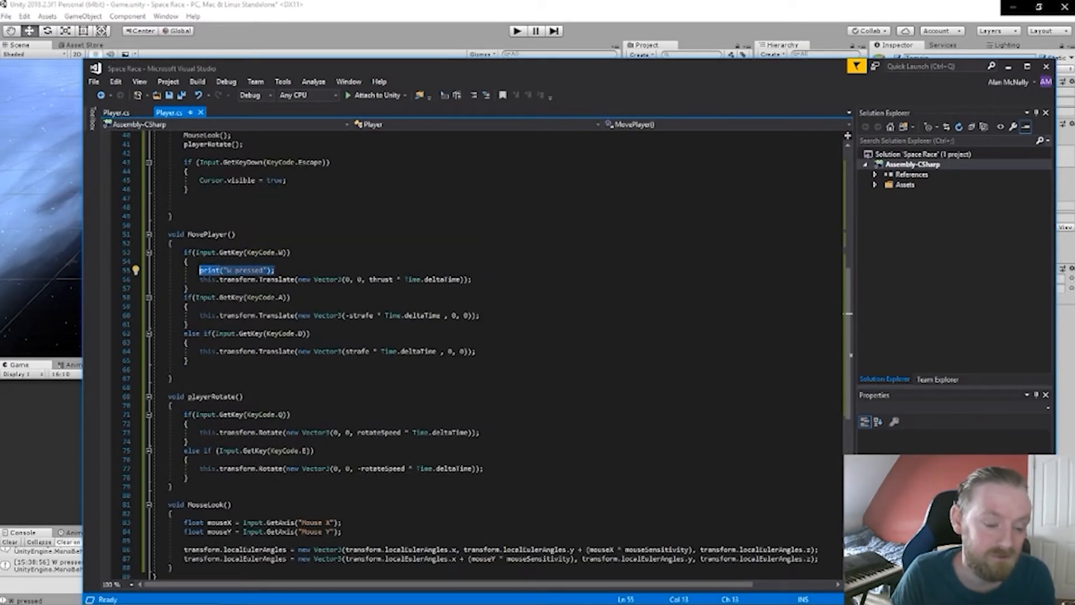
Step: Delete the print("W pressed") line from the KeyCode.W block in MovePlayer and save the script
key("BackSpace")
key("BackSpace")
key("BackSpace")
key("BackSpace")
key("BackSpace")
key("BackSpace")
key("BackSpace")
key("BackSpace")
key("BackSpace")
key("BackSpace")
key("BackSpace")
key("ctrl+s")
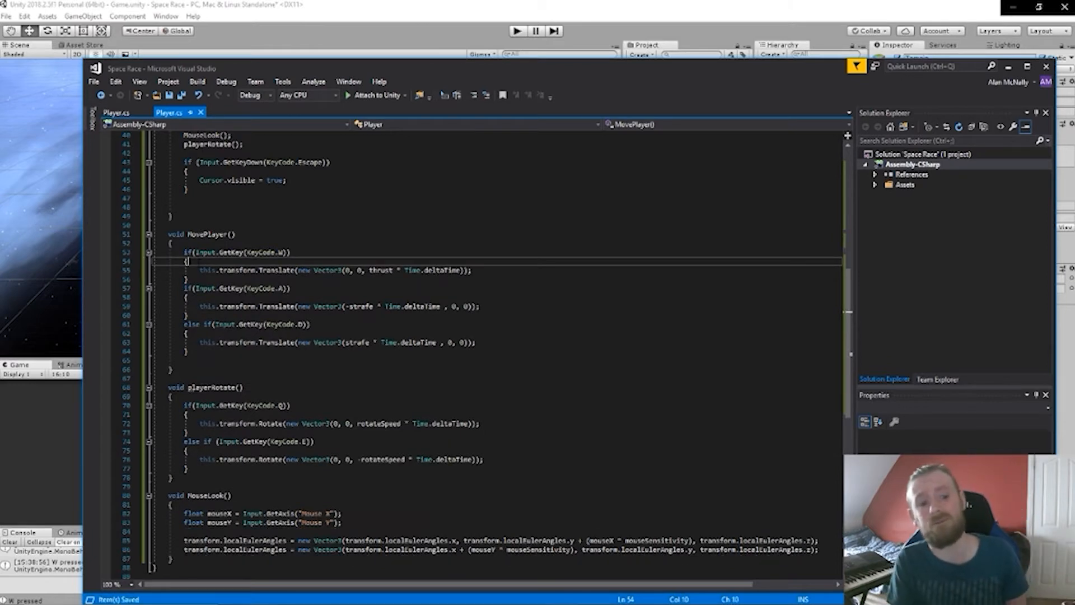
Step: Rename the playerRotate method to PlayerRotate across all its references, check the call in the update code and save the script
scroll(464, 347, "down", 3)
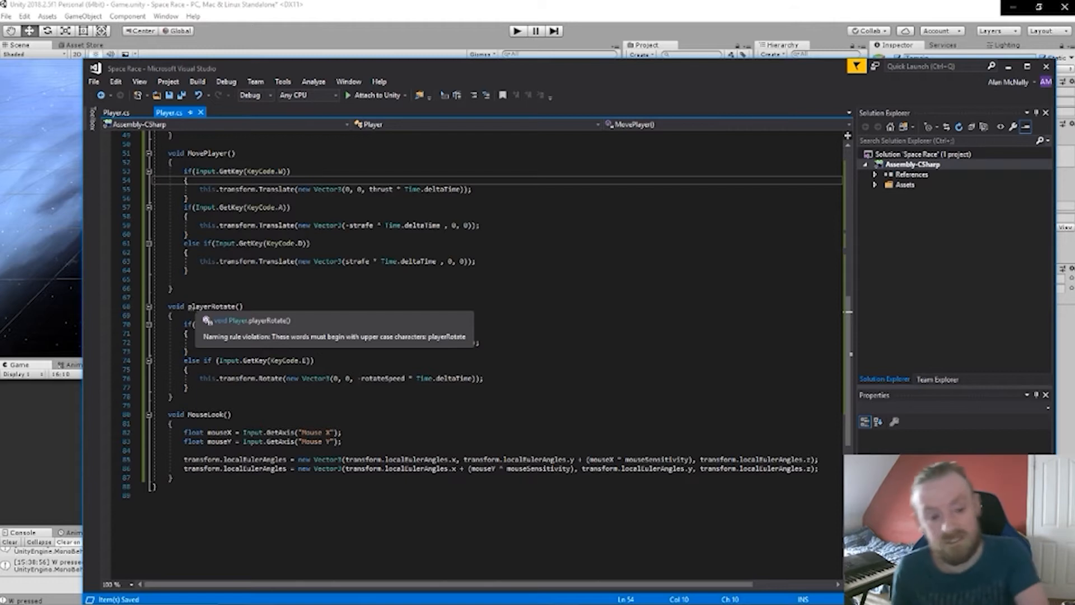
left_click(191, 307)
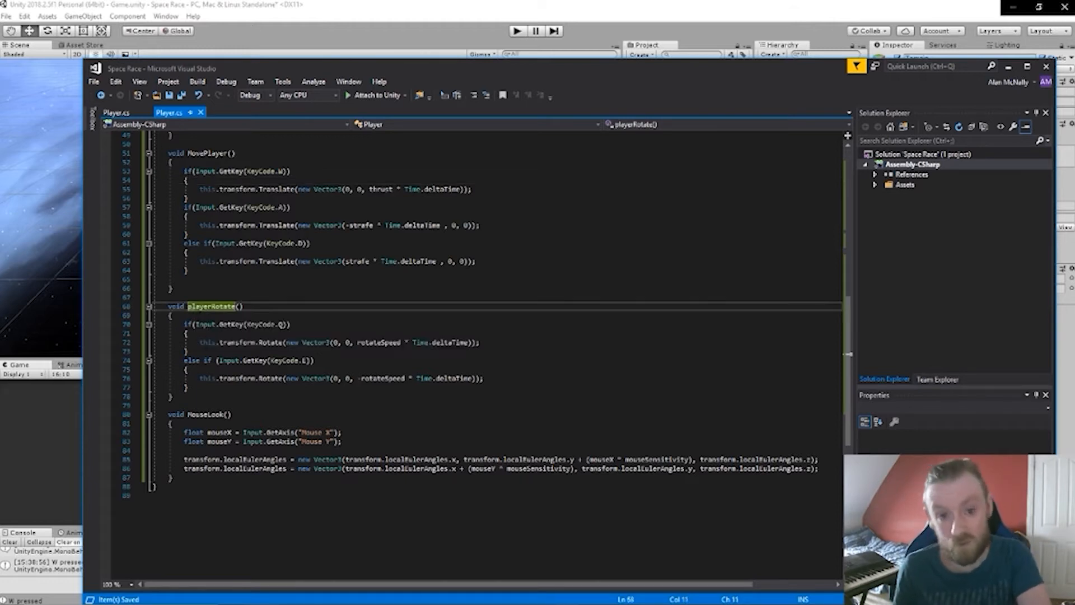
key("ctrl+r")
key("ctrl+r")
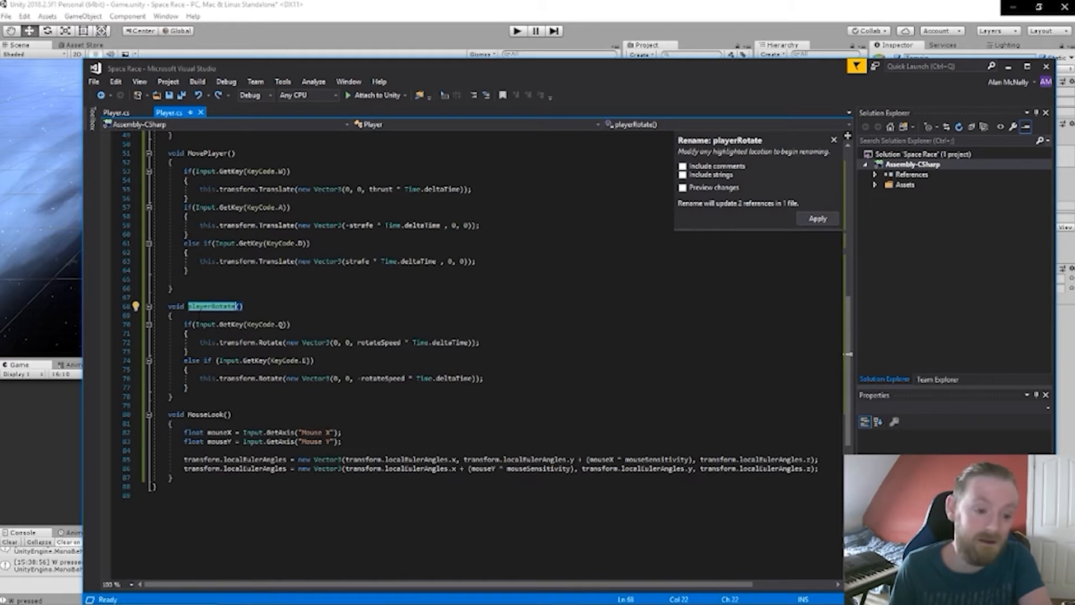
type("PlayerR")
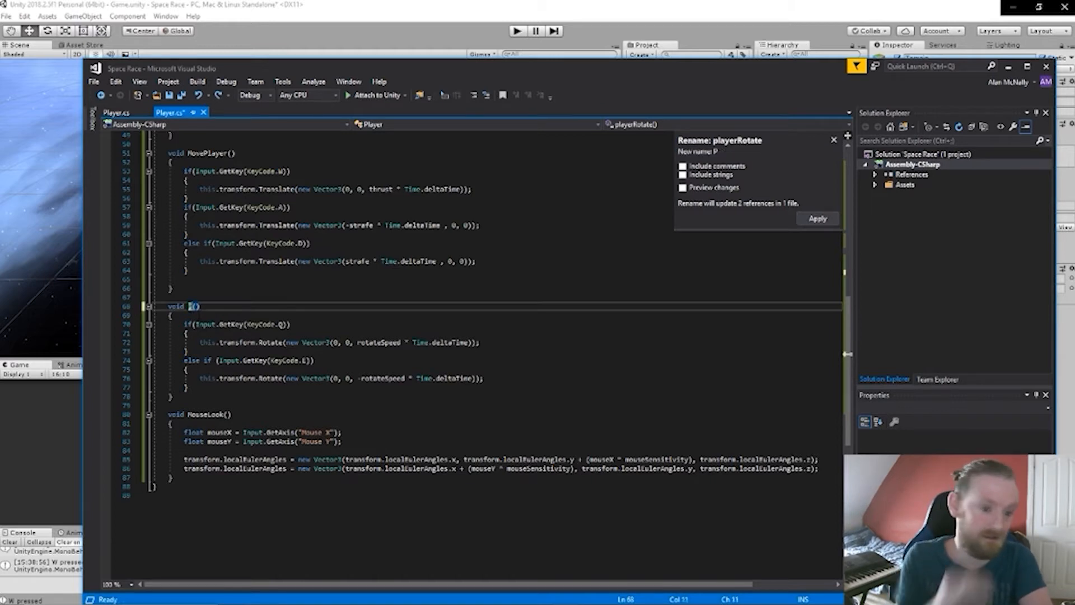
type("otate")
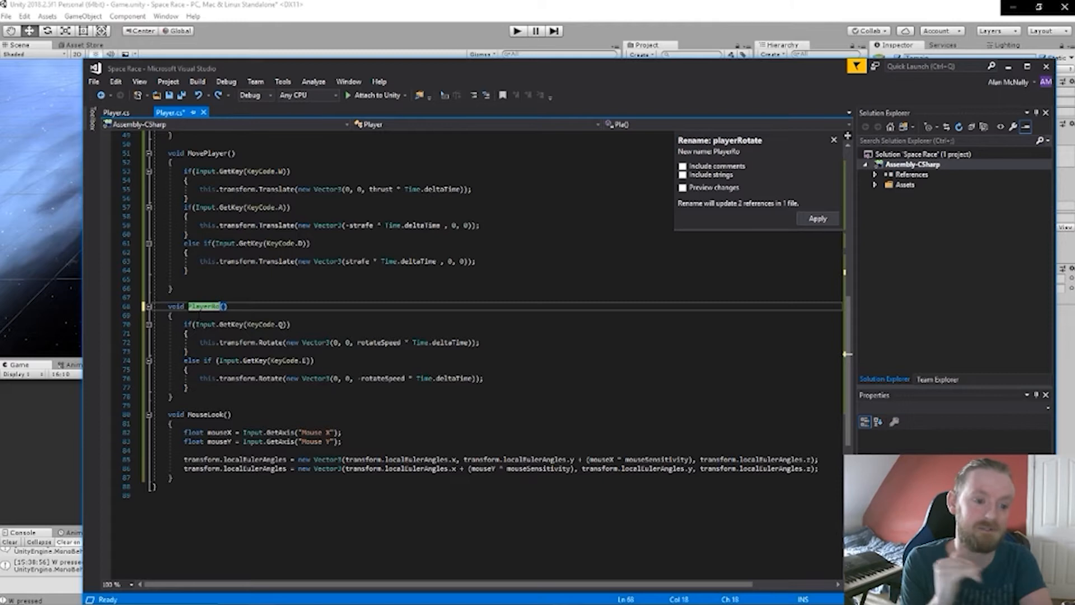
key("Return")
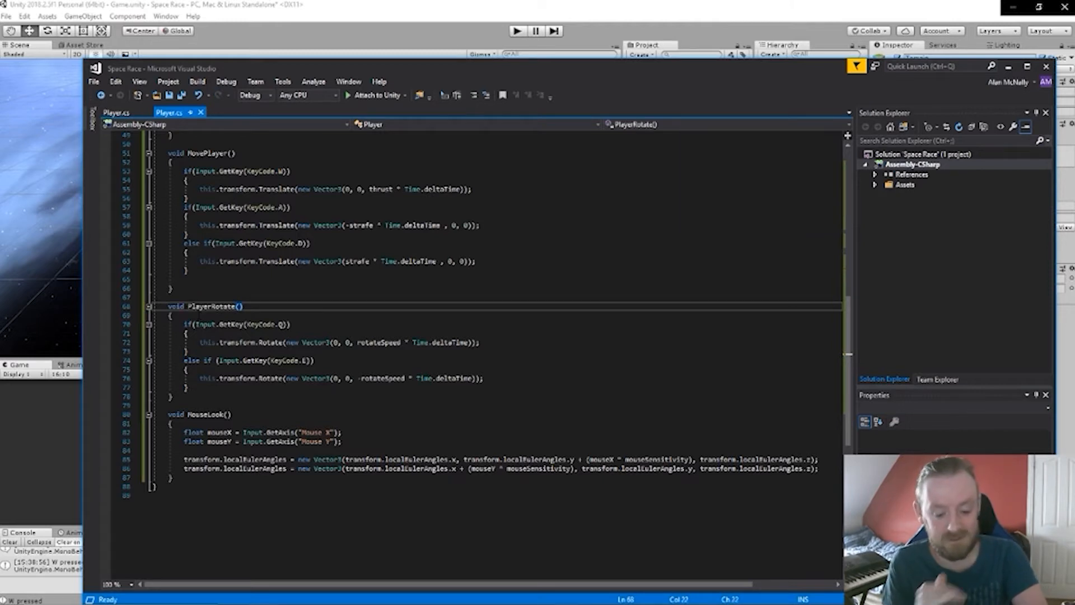
scroll(230, 327, "up", 4)
scroll(470, 356, "down", 1)
scroll(470, 356, "up", 1)
key("ctrl+s")
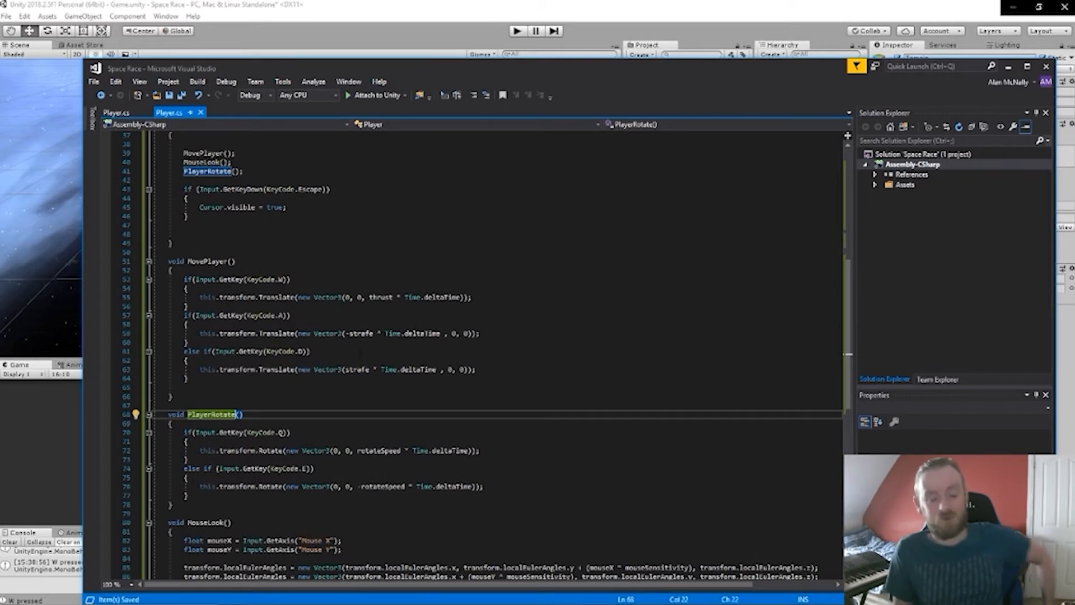
Step: Switch to Spotify in the browser, open the web player and look through the Discover Weekly playlist
left_click(1007, 66)
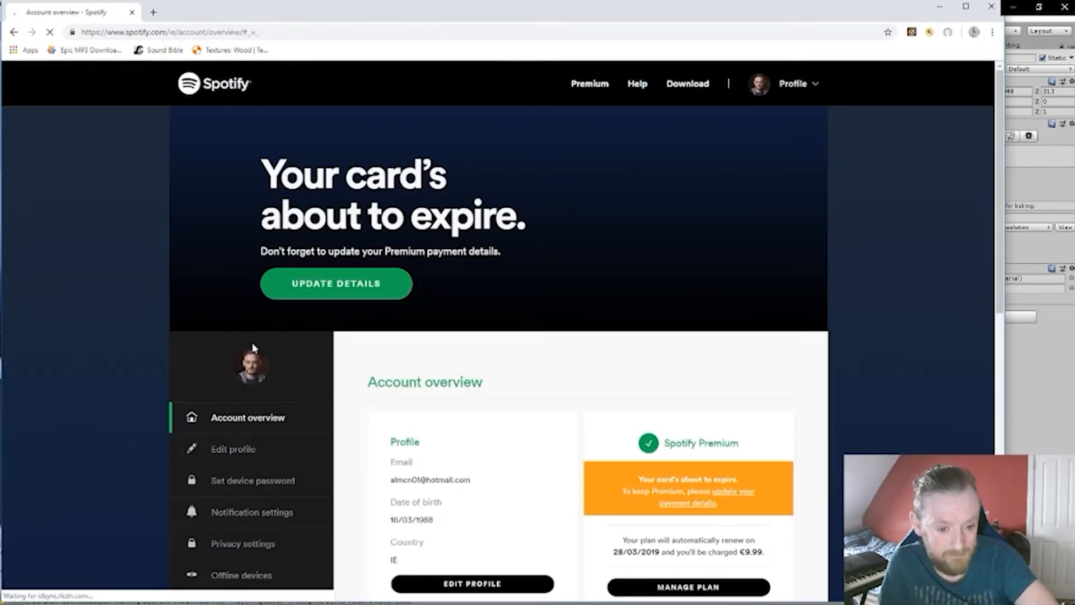
left_click(209, 89)
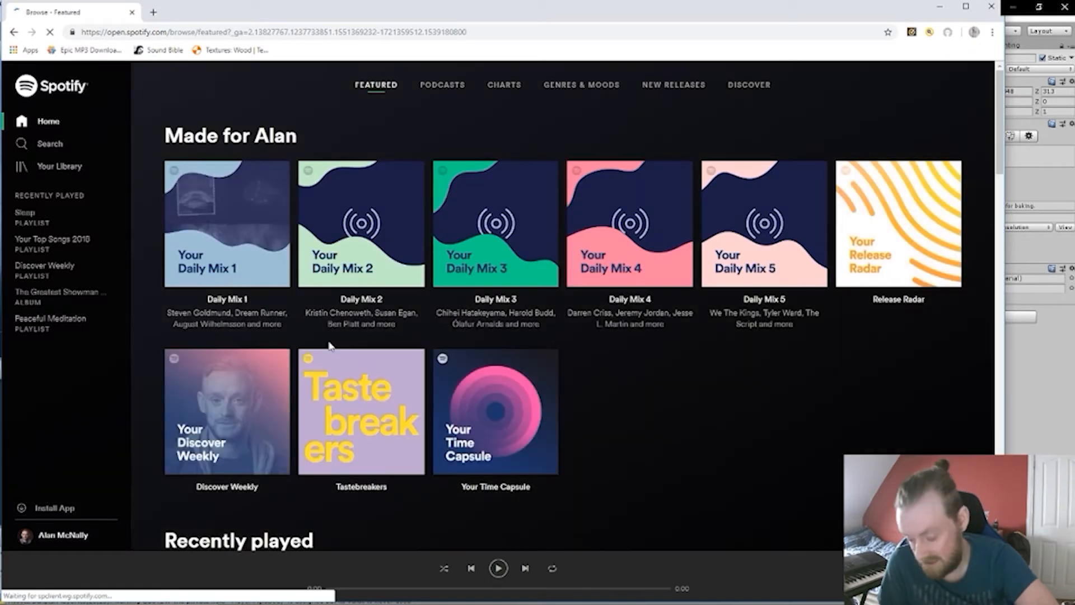
left_click(225, 408)
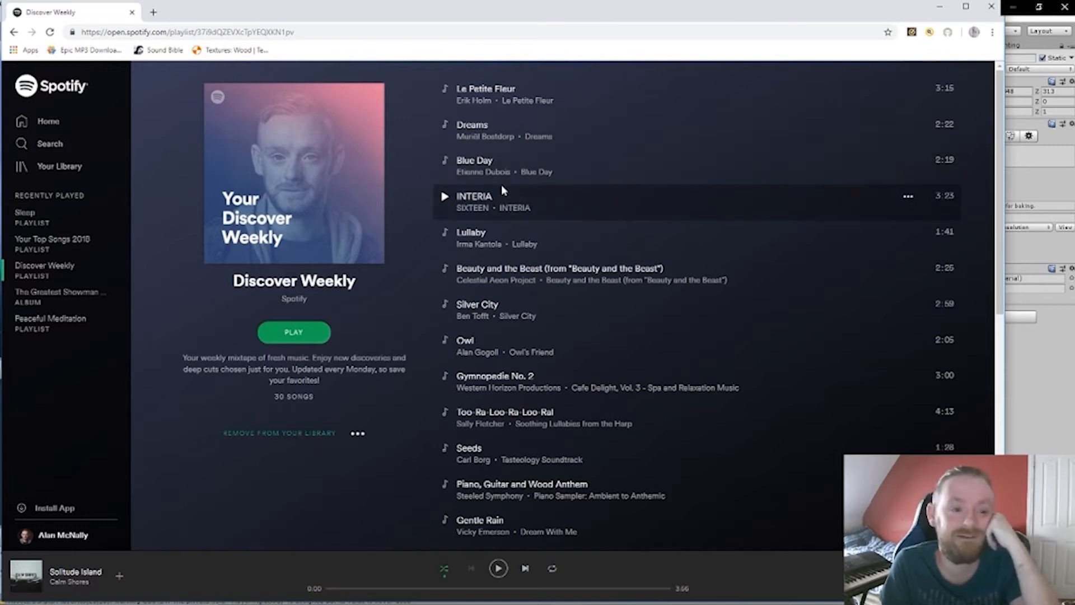
scroll(496, 226, "down", 4)
scroll(488, 255, "down", 2)
scroll(480, 246, "up", 6)
left_click(13, 32)
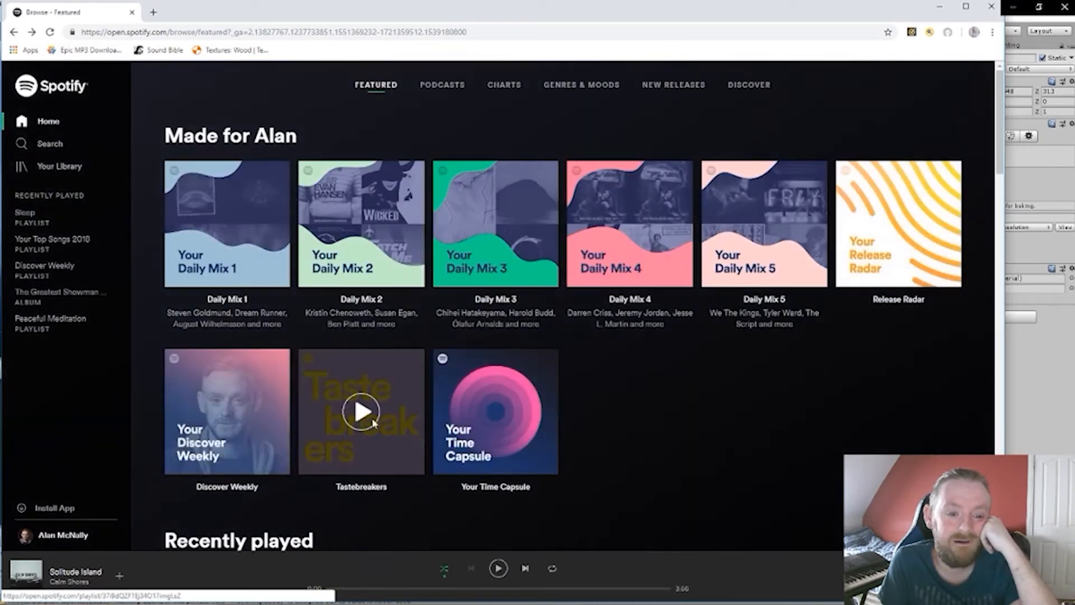
Step: Start playing Daily Mix 1, and switch playback to the track Home from Daily Mix 2
left_click(227, 225)
left_click(235, 283)
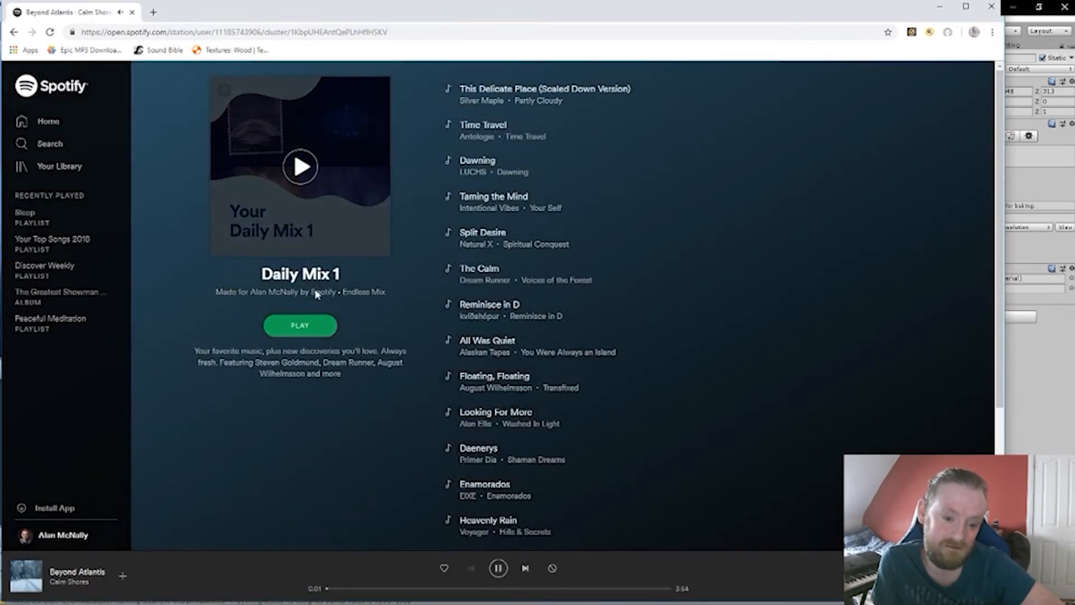
left_click(11, 31)
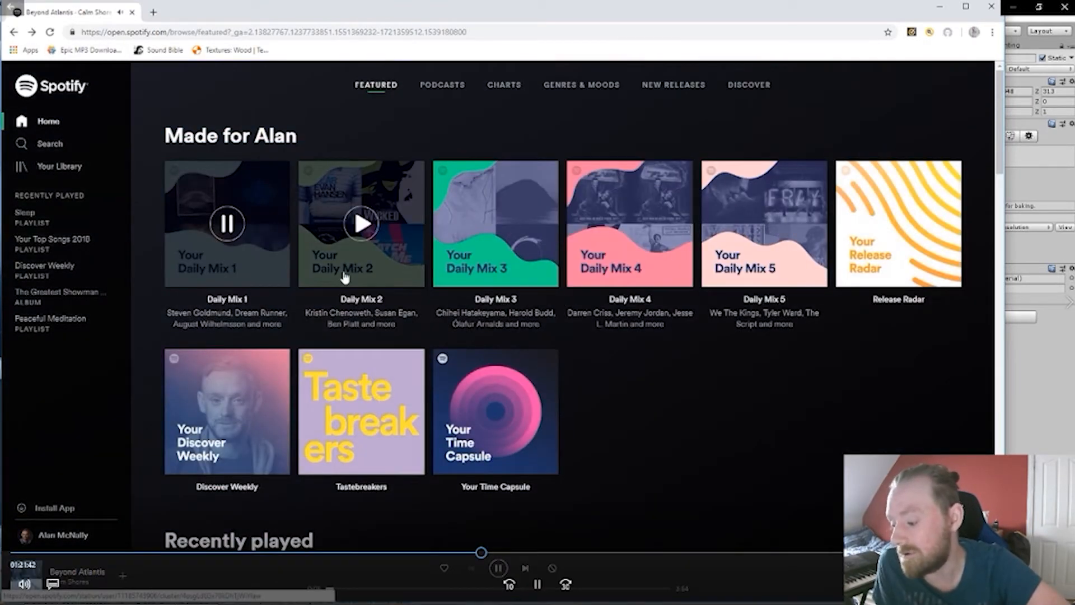
left_click(342, 279)
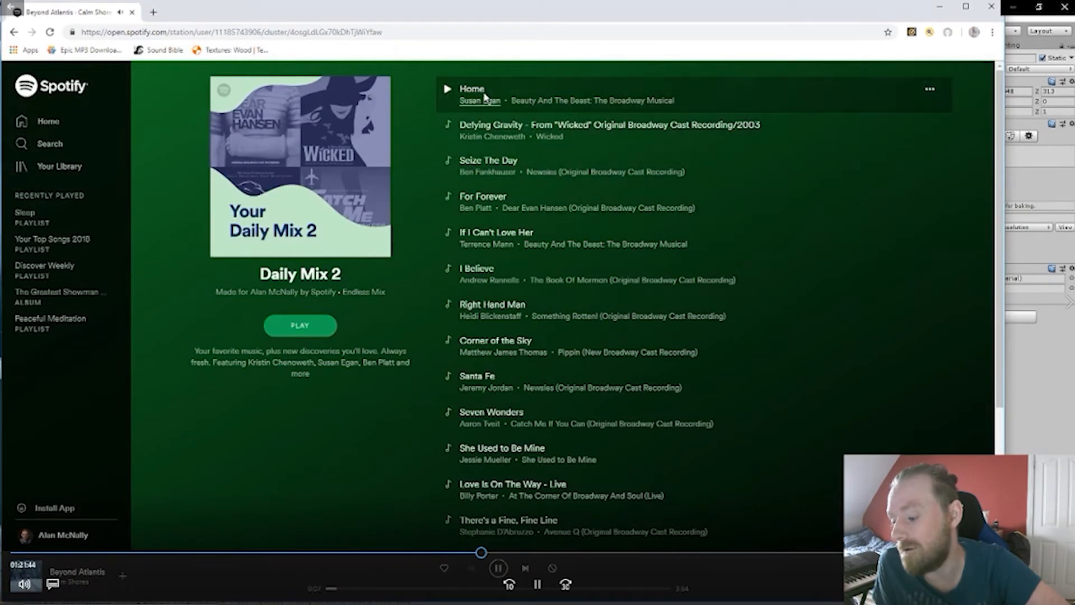
left_click(450, 90)
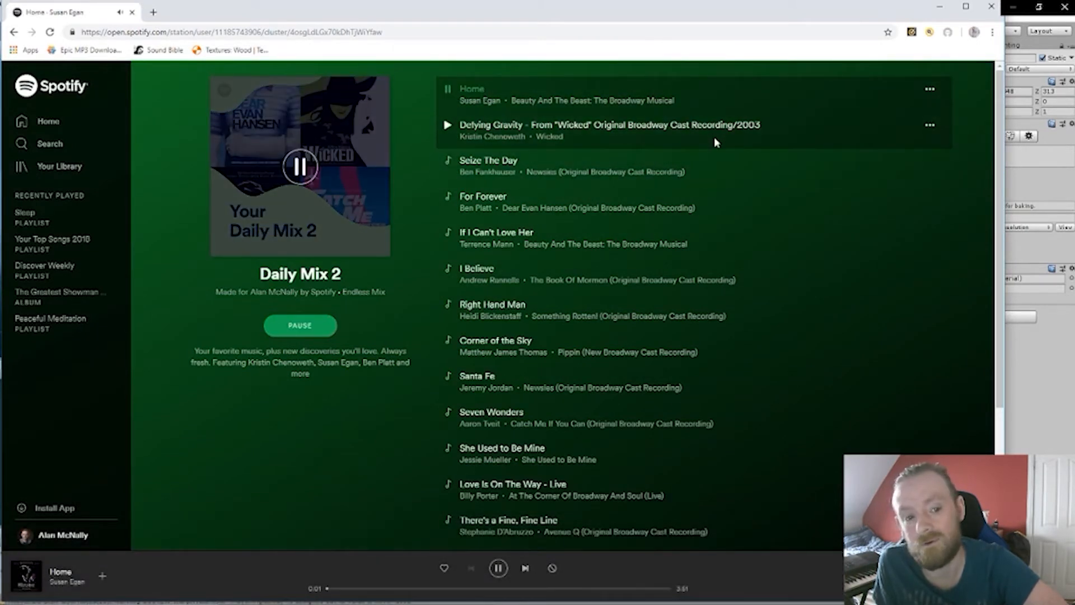
Step: Return to the Unity editor and dismiss the Wi-Fi network list
left_click(940, 9)
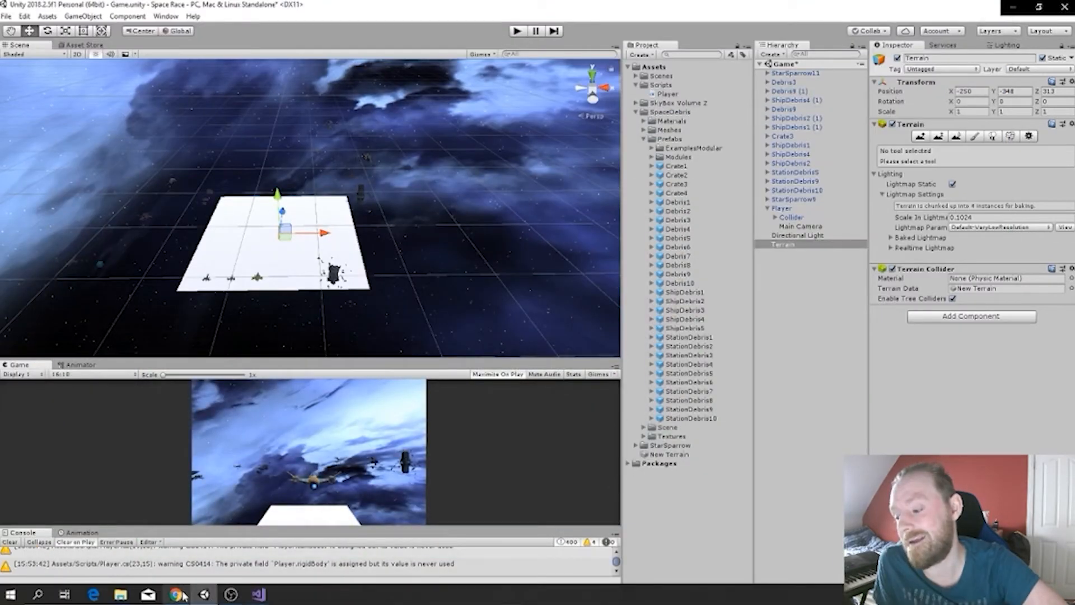
left_click(176, 595)
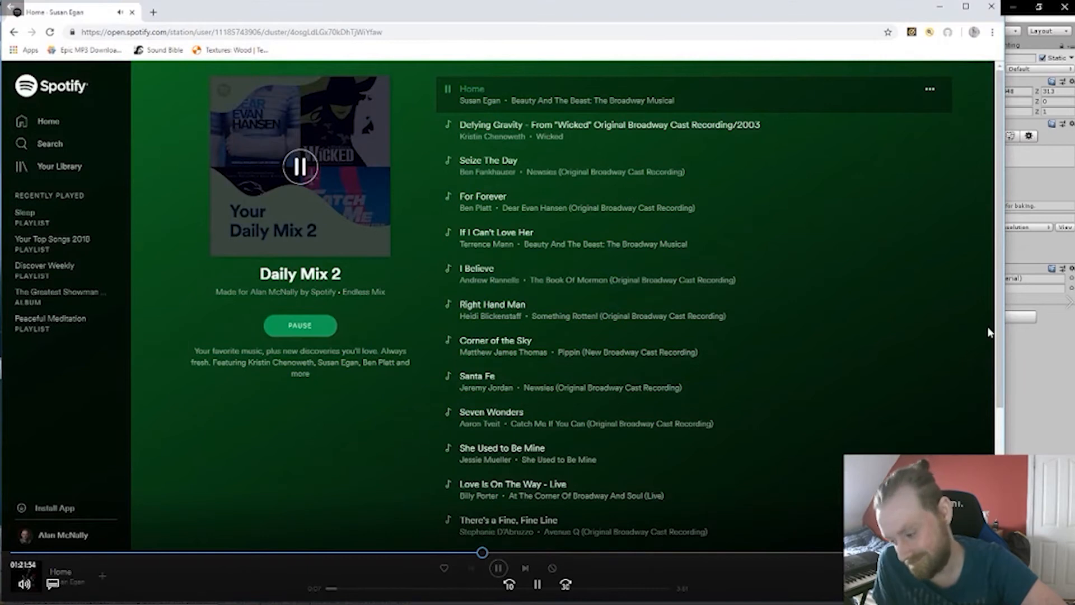
left_click(940, 8)
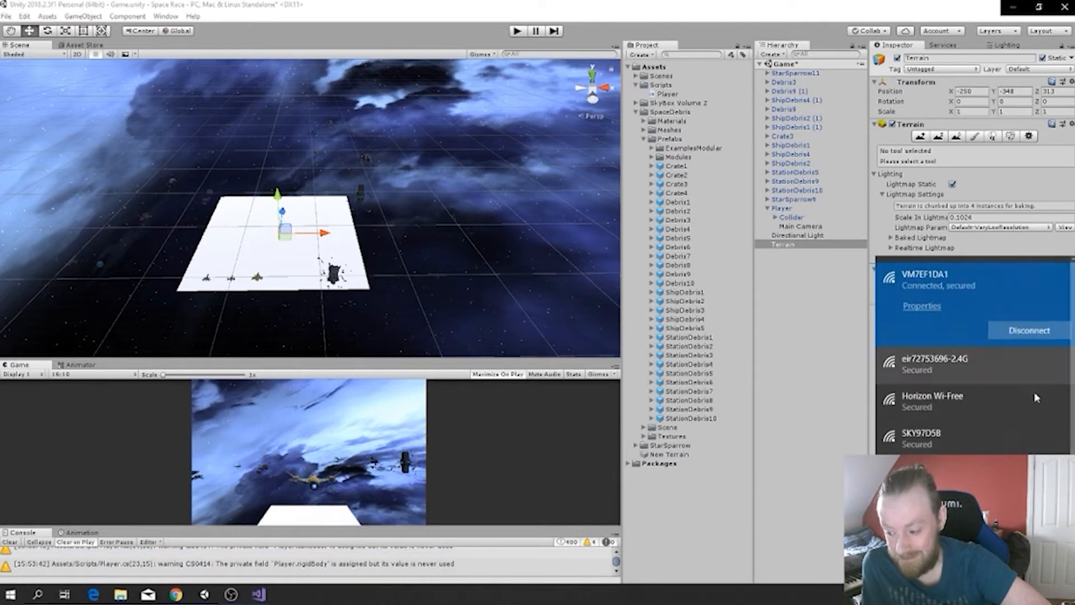
left_click(977, 594)
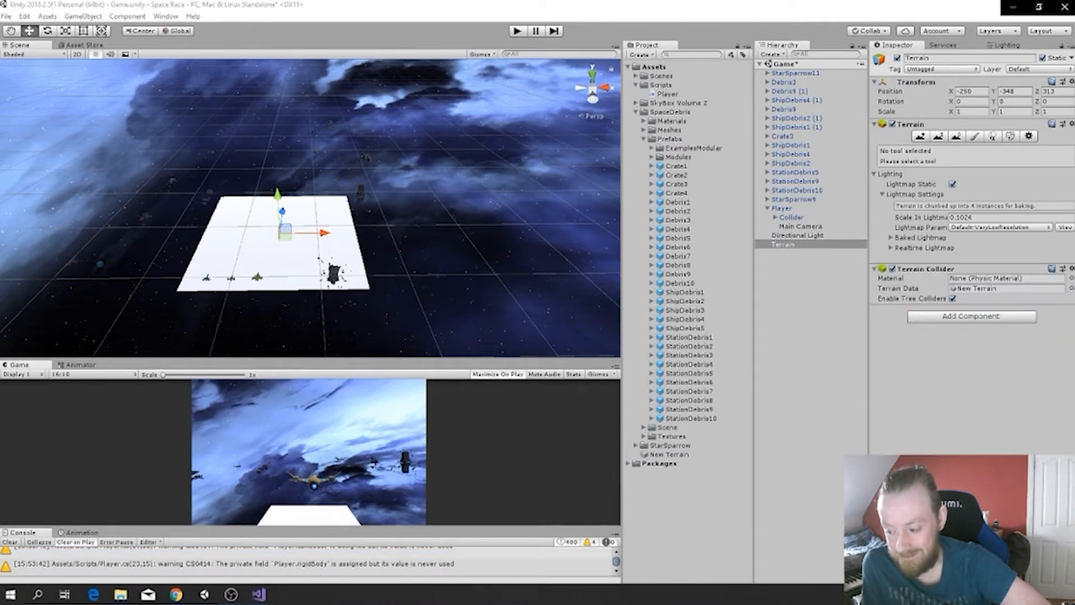
Step: Add a new particle system GameObject to the scene at position 0, 0, 0
left_click(799, 556)
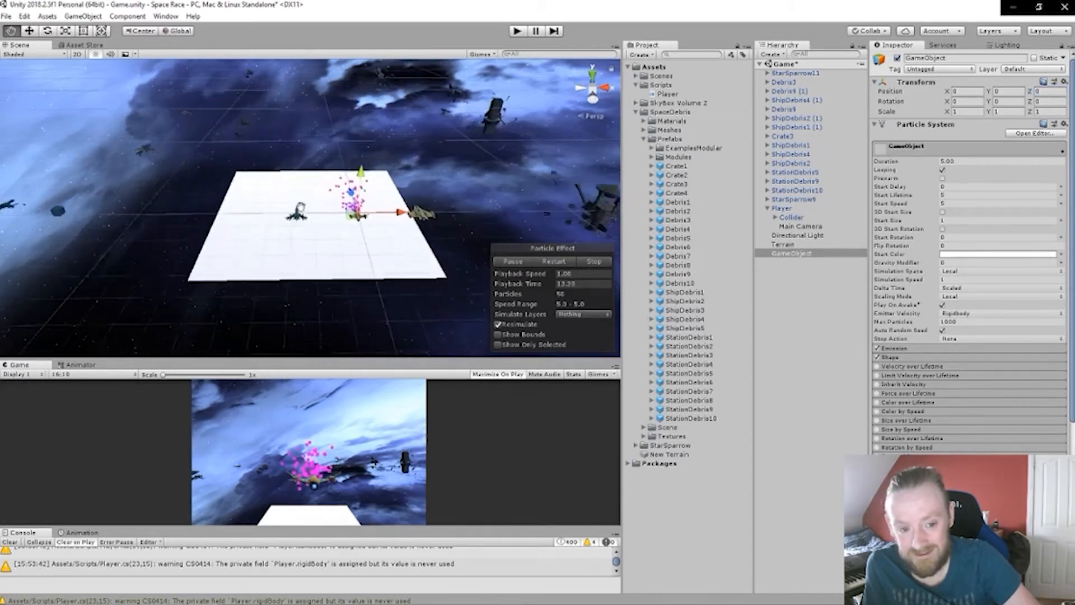
scroll(351, 215, "up", 10)
middle_click_drag(447, 262, 386, 241)
scroll(386, 224, "up", 2)
scroll(380, 216, "up", 3)
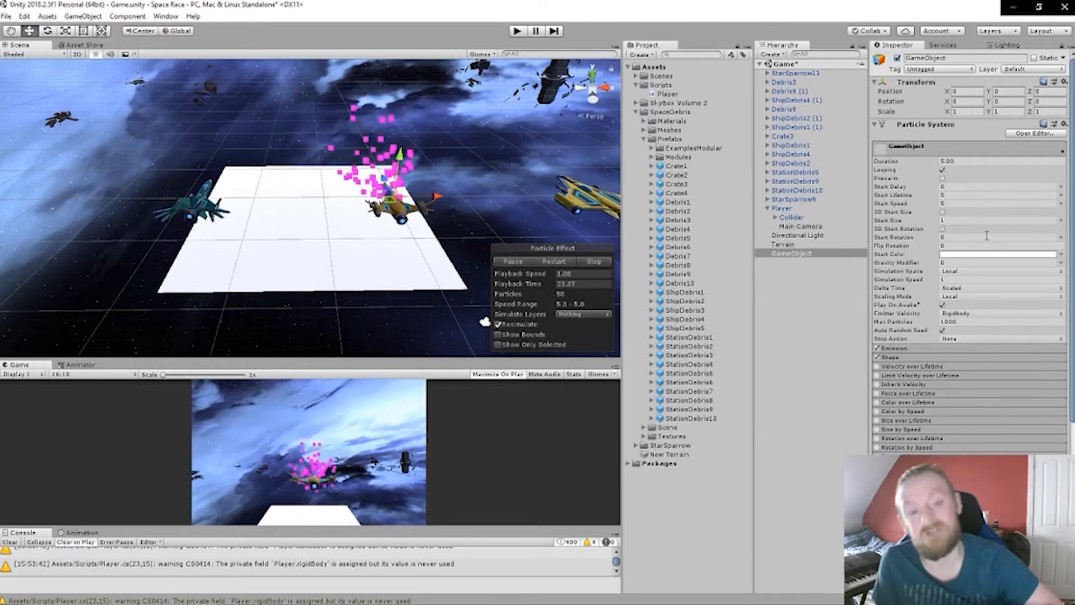
Step: Set the particle system's emitter shape to Donut
left_click(950, 359)
left_click(1000, 368)
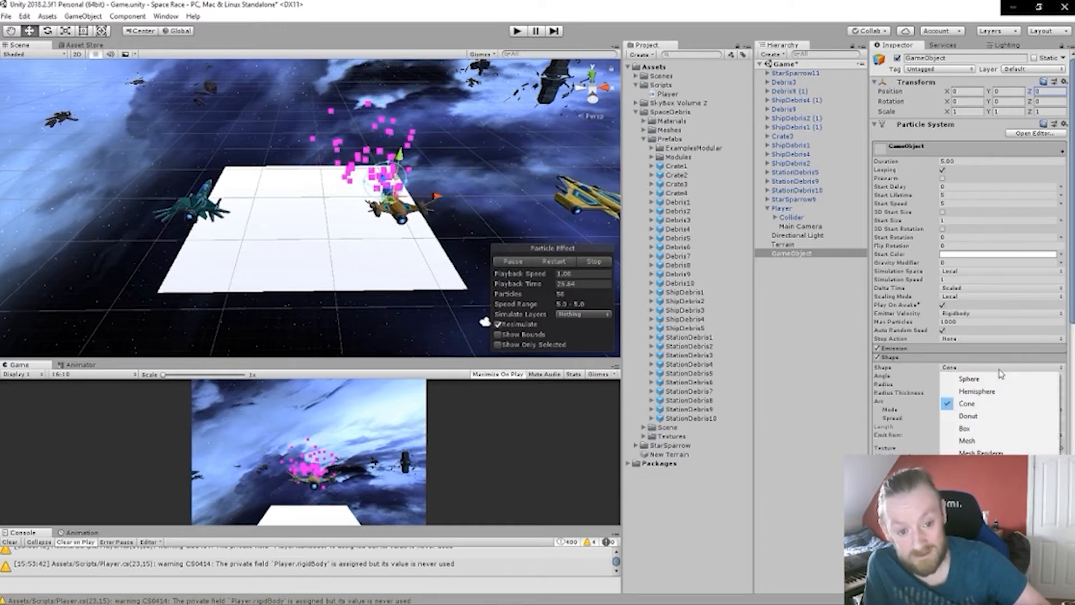
left_click(975, 415)
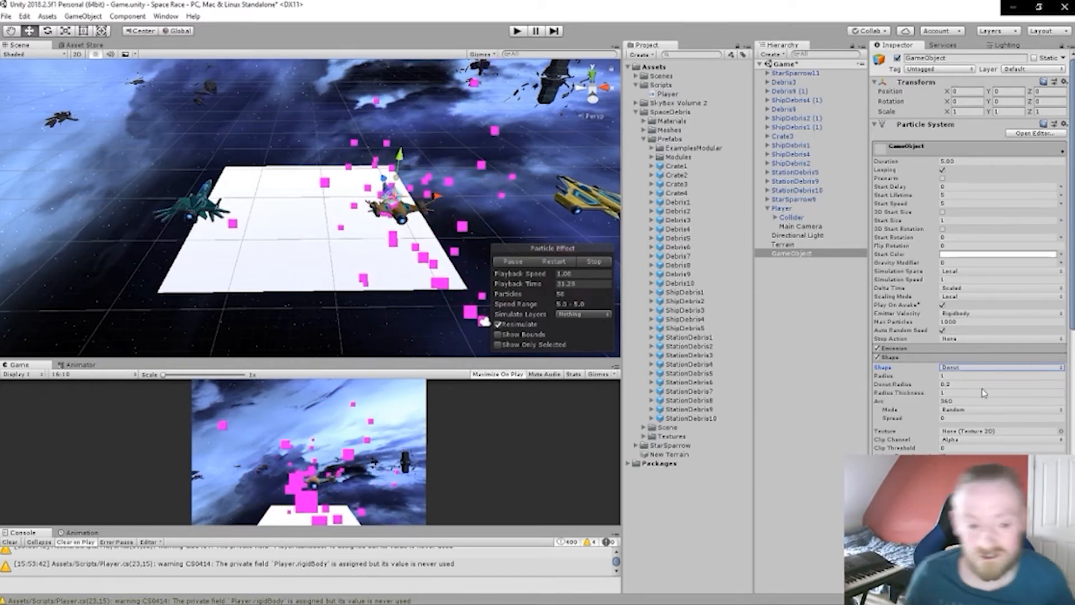
scroll(984, 393, "down", 4)
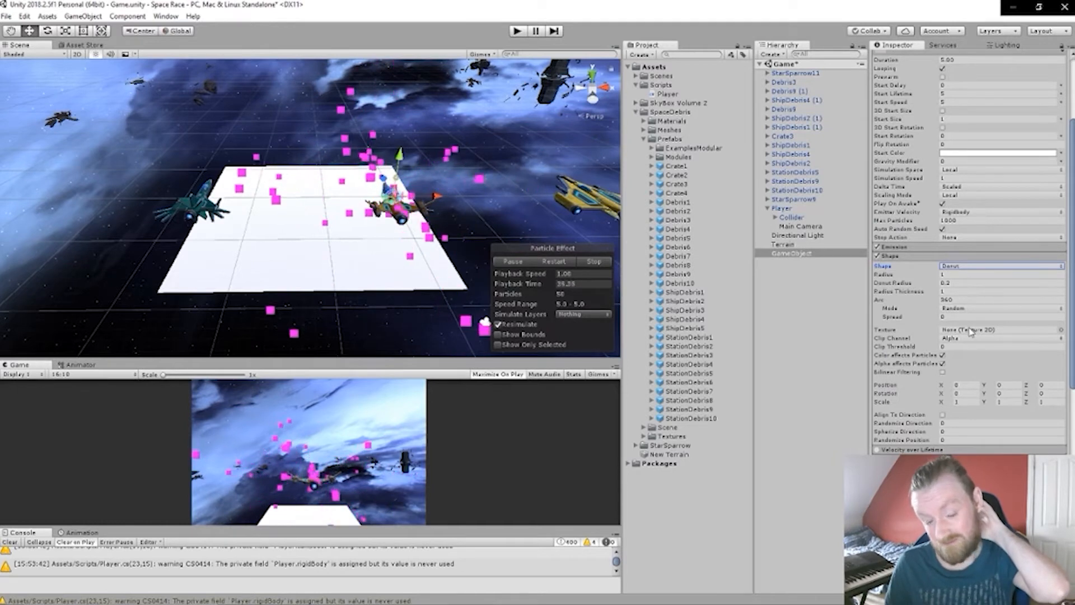
left_click(1059, 331)
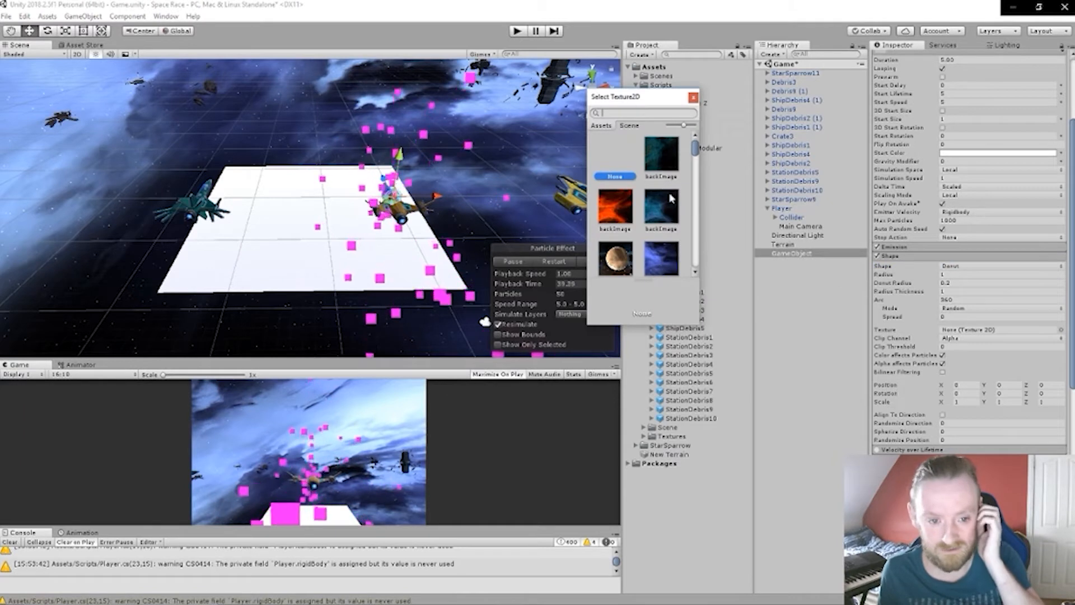
left_click(693, 97)
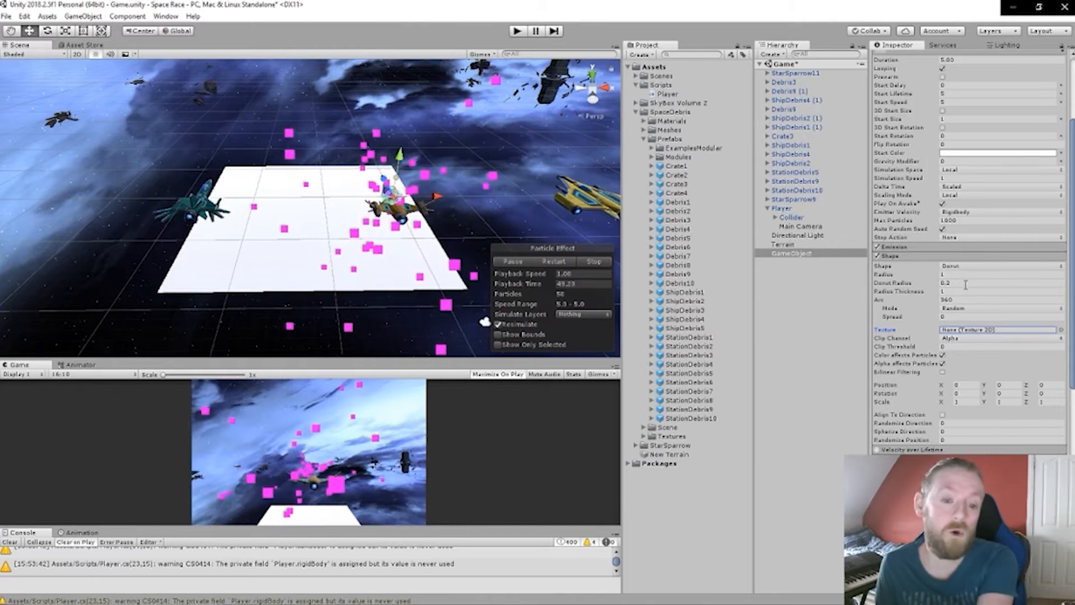
Step: Enlarge the emitter's Donut Radius to 39.78
left_click(945, 282)
left_click_drag(945, 284, 446, 226)
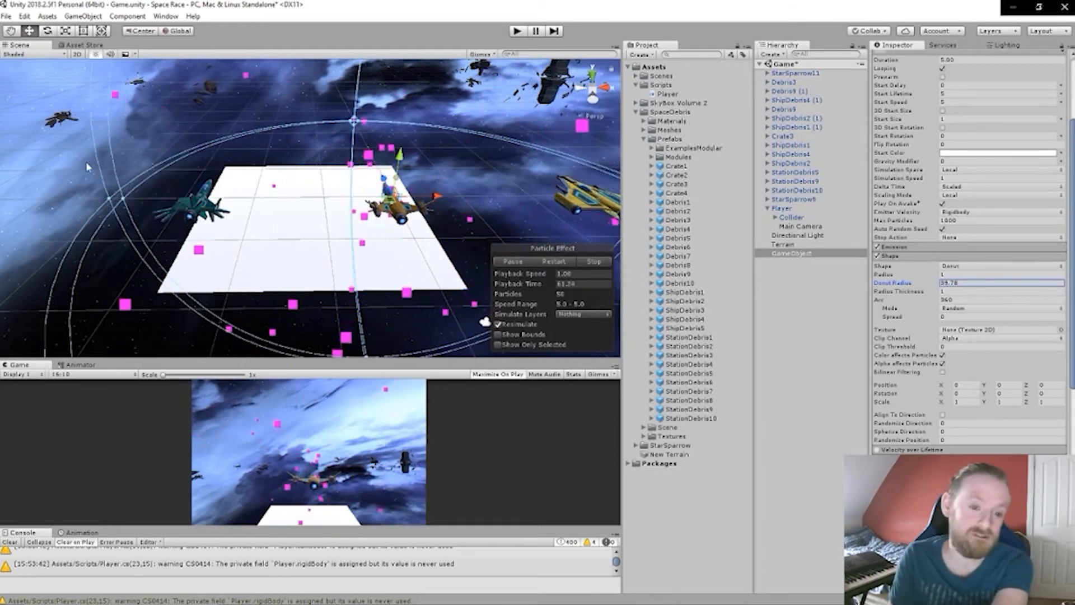
scroll(307, 220, "down", 15)
middle_click_drag(308, 220, 224, 197)
scroll(224, 197, "up", 6)
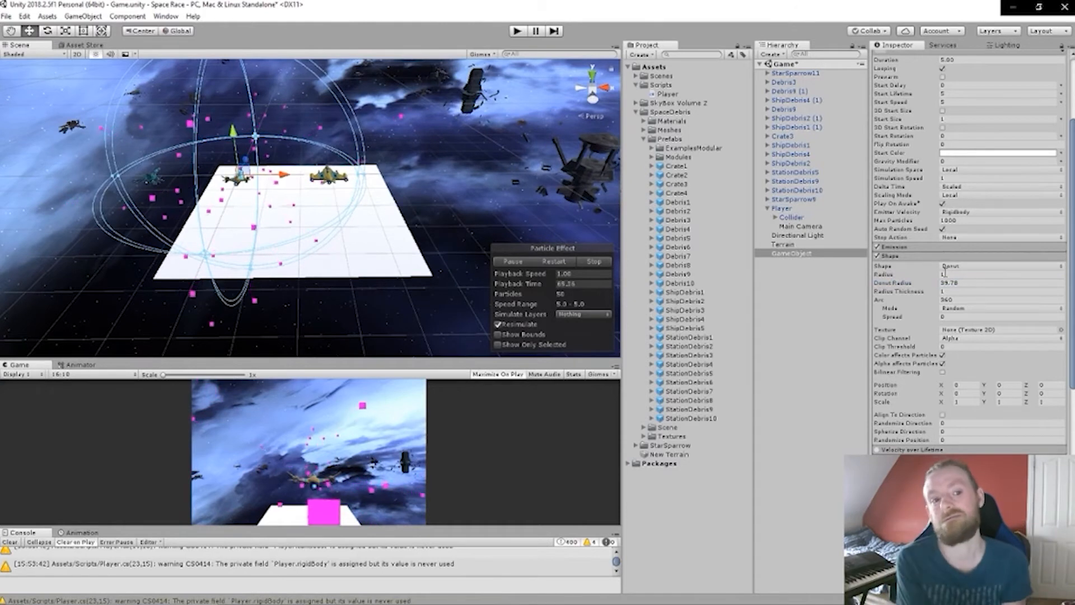
Step: Expand the particle system's Emission settings and raise Max Particles to 1877
left_click(926, 247)
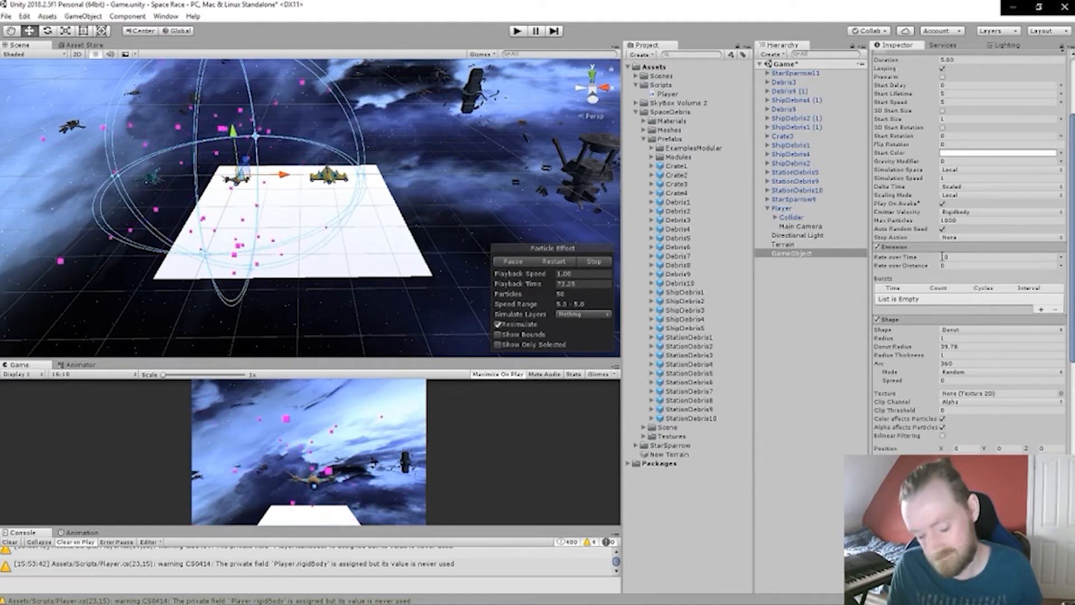
scroll(942, 246, "up", 4)
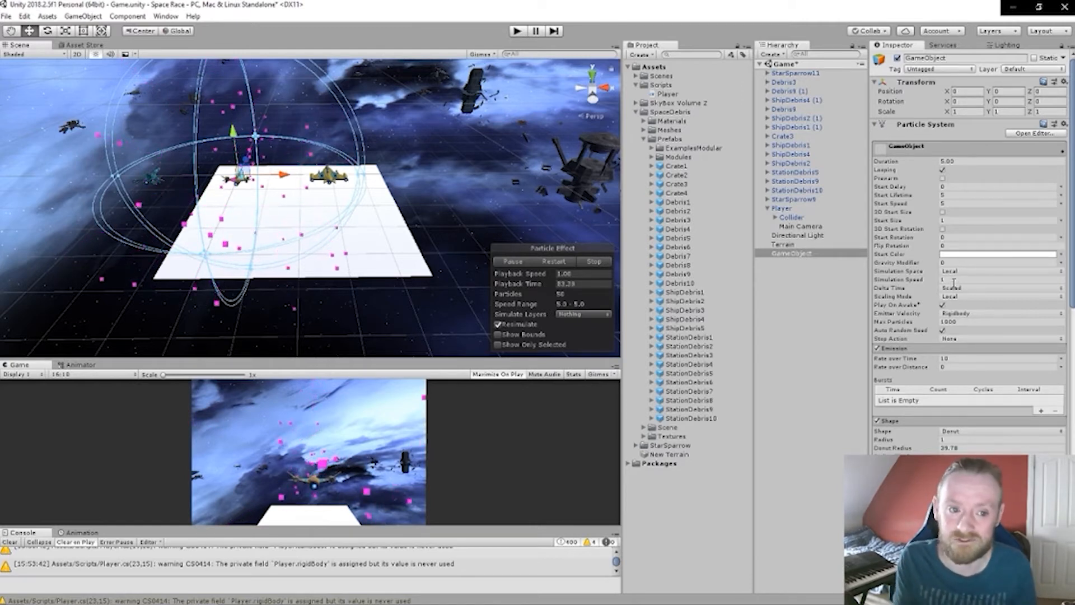
left_click(944, 322)
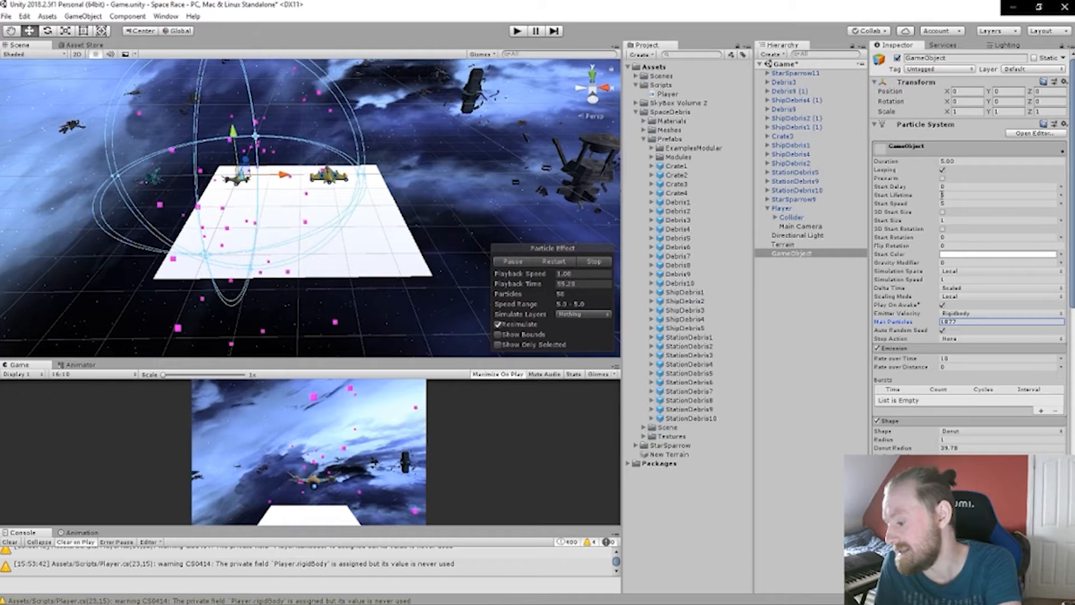
Step: Set the particles' Start Lifetime to 35.49 and Start Speed to -0.8
left_click_drag(941, 195, 431, 227)
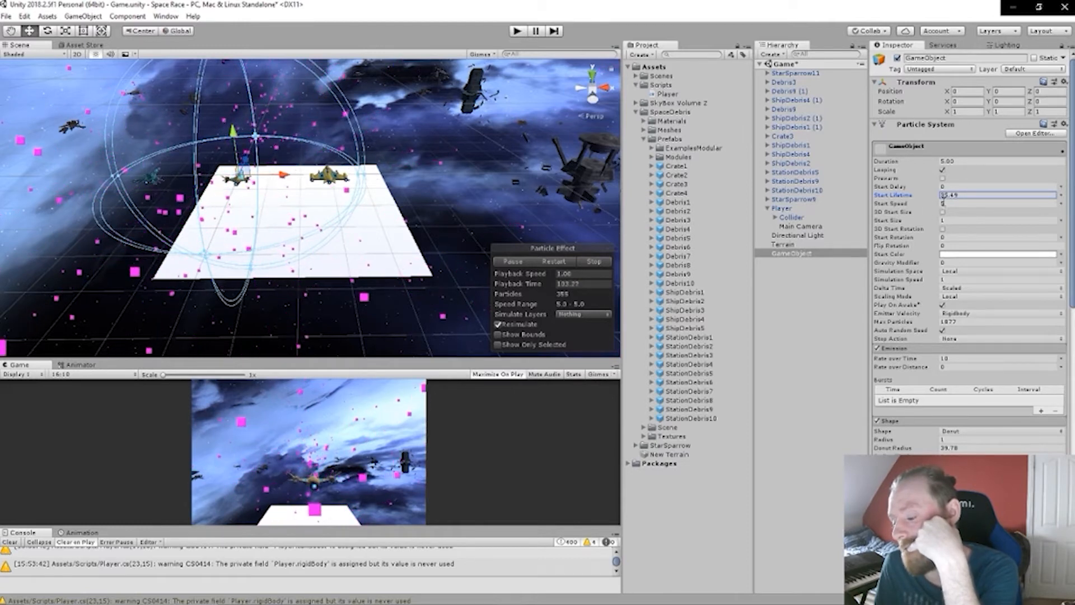
left_click_drag(940, 204, 297, 195)
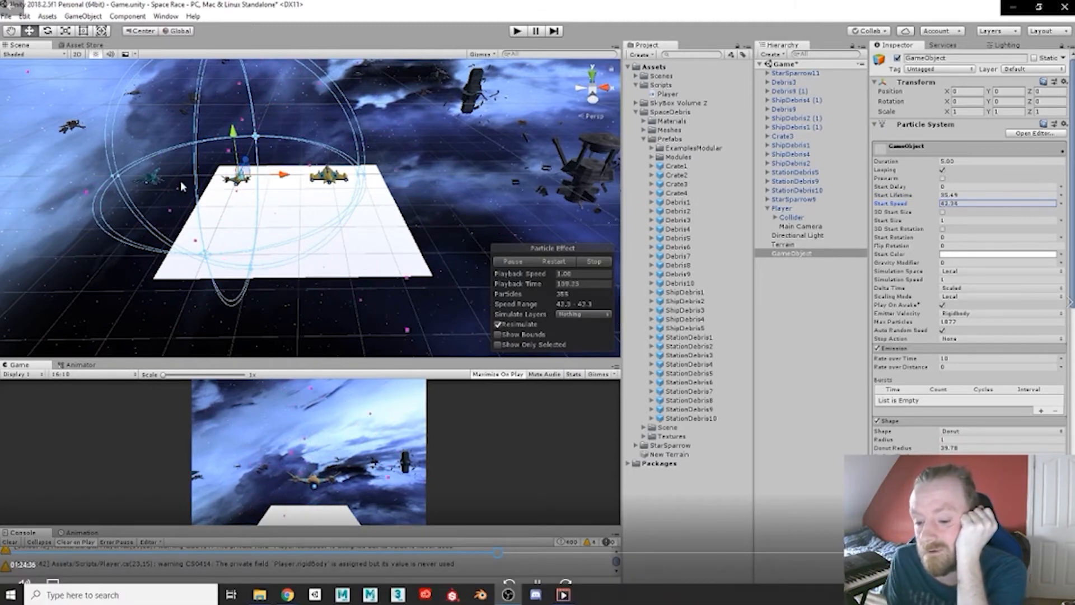
left_click_drag(157, 186, 895, 205)
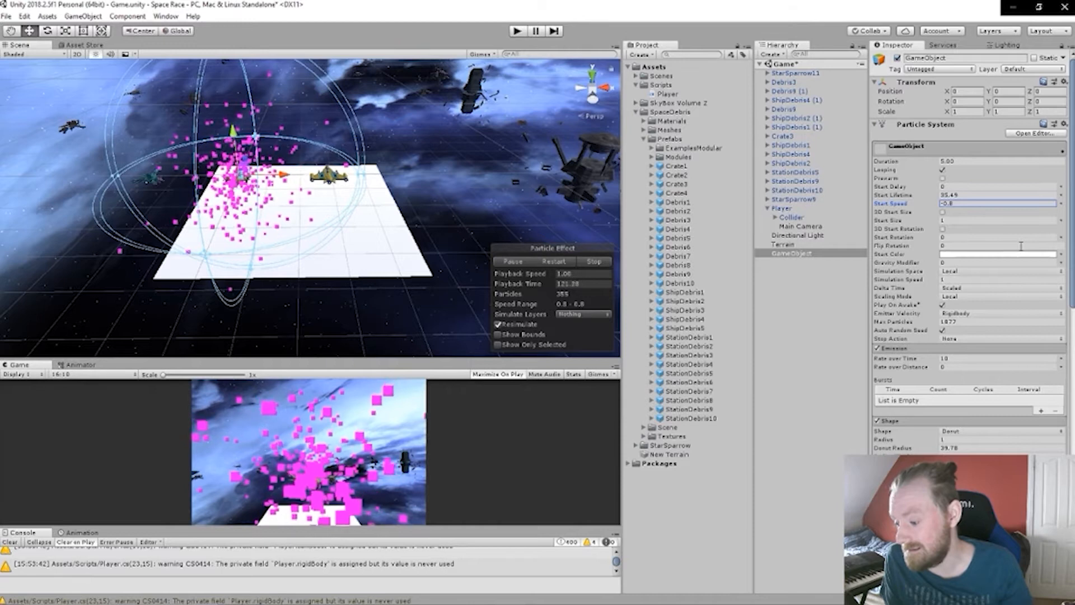
Step: Change the particle system's Start Color to green
scroll(944, 314, "down", 5)
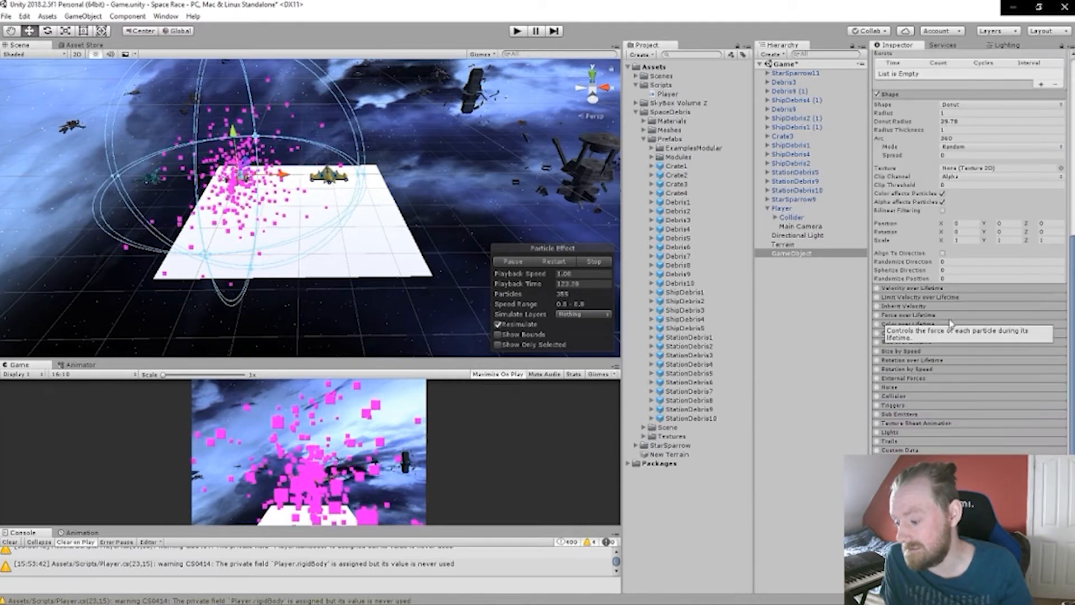
mouse_move(684, 442)
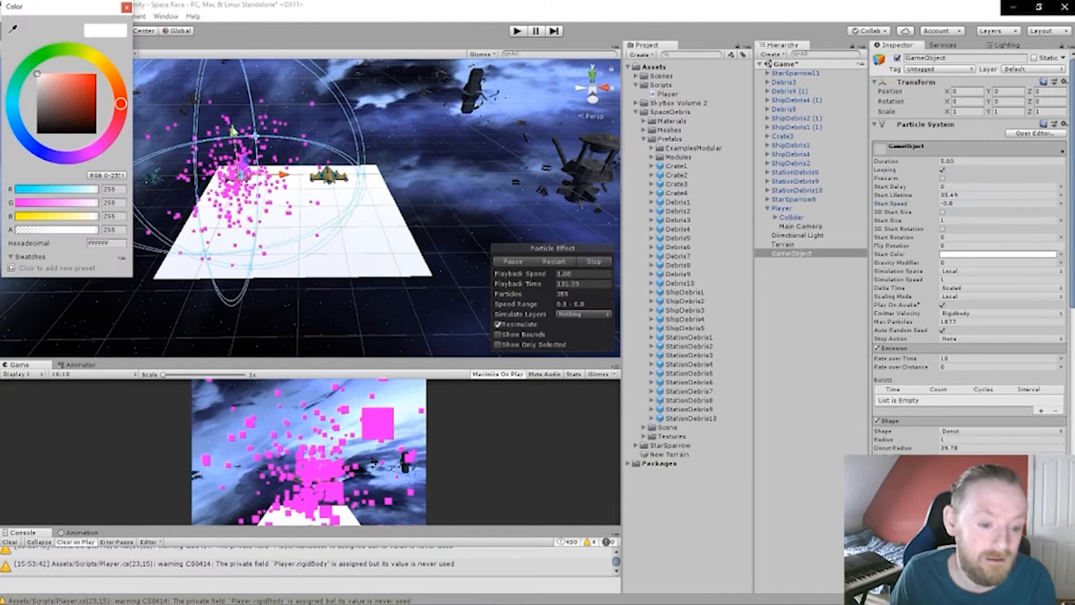
mouse_move(836, 216)
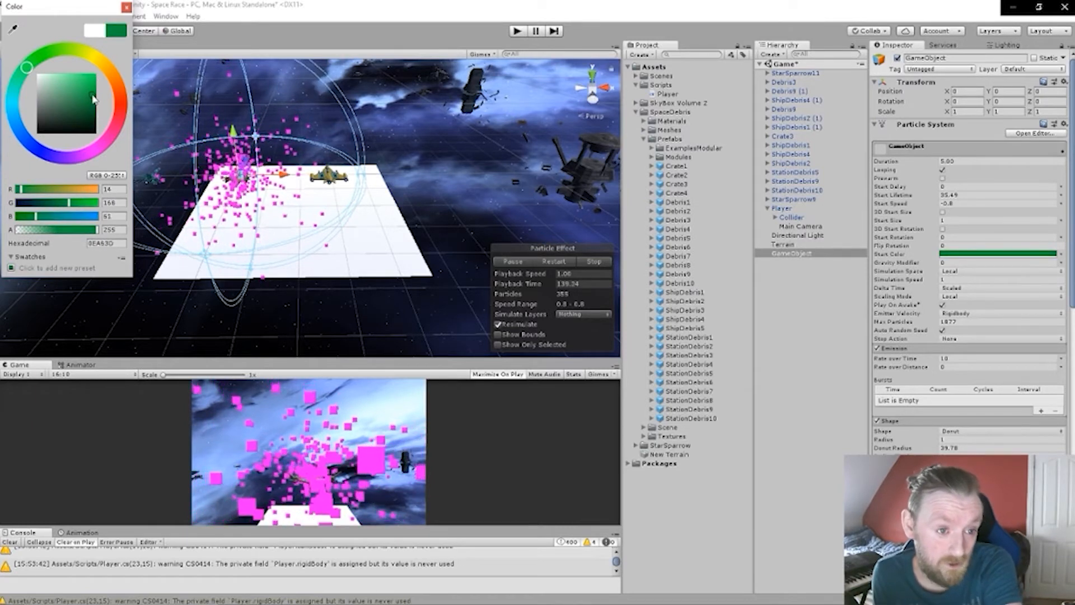
left_click(127, 7)
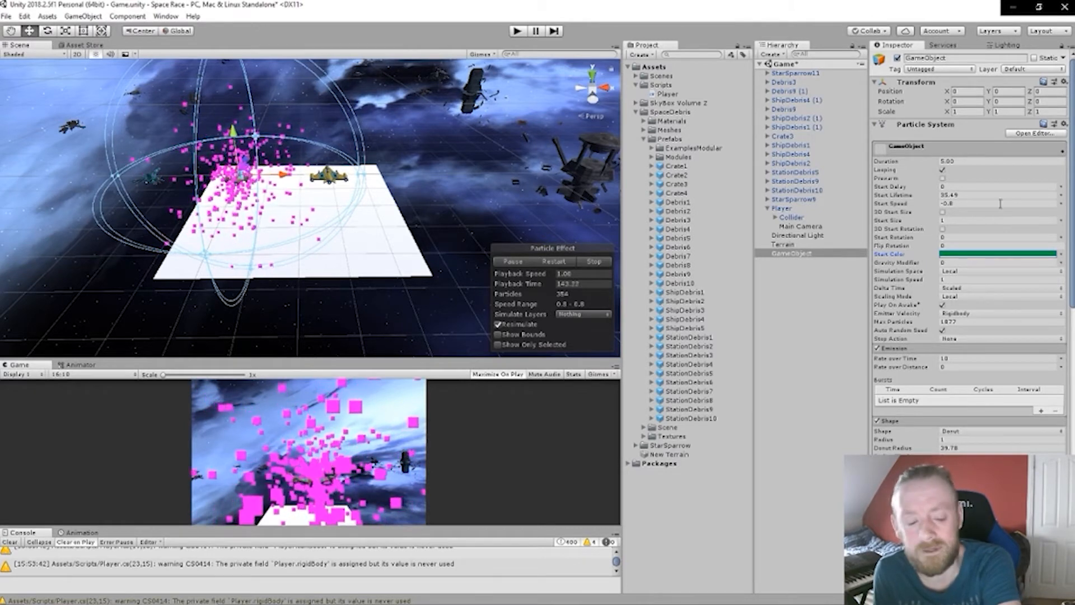
Step: Check the particle system's options in the separate Particle Effect editor and in its component settings
left_click(1036, 134)
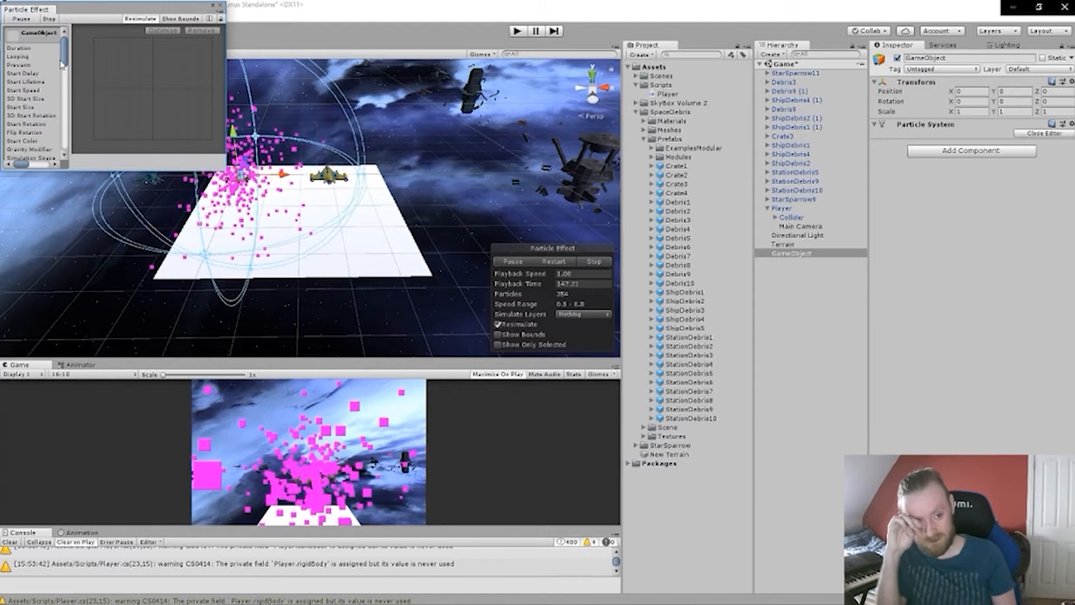
left_click(221, 7)
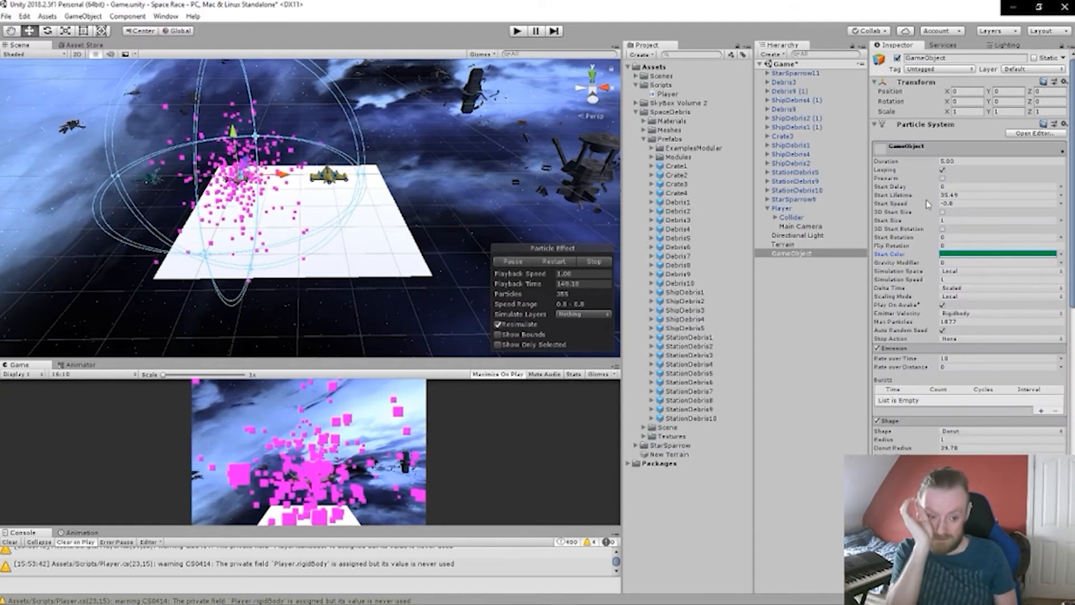
scroll(954, 280, "down", 5)
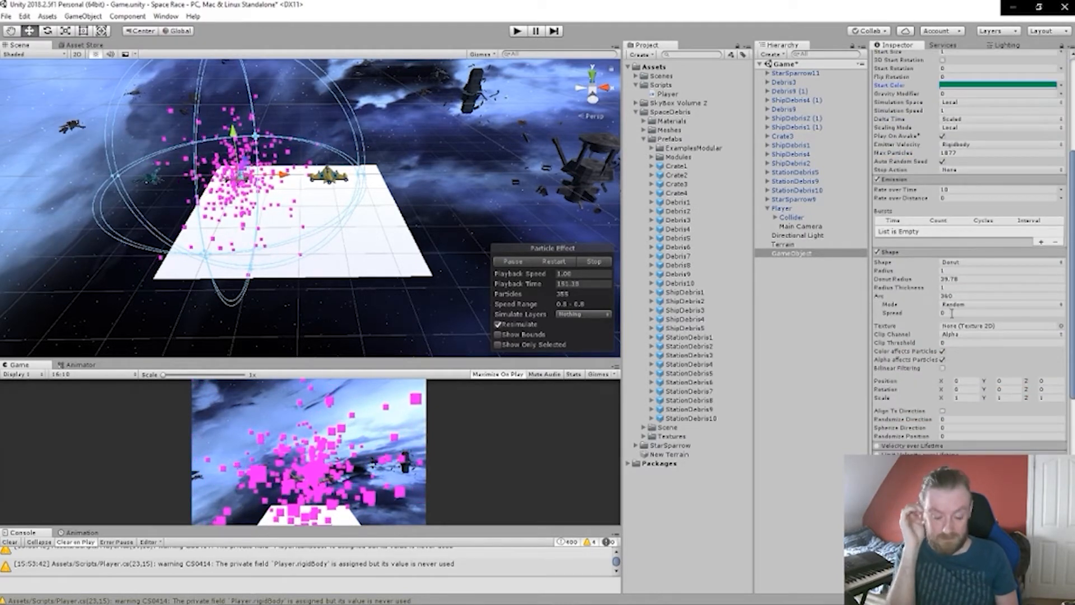
scroll(956, 312, "up", 4)
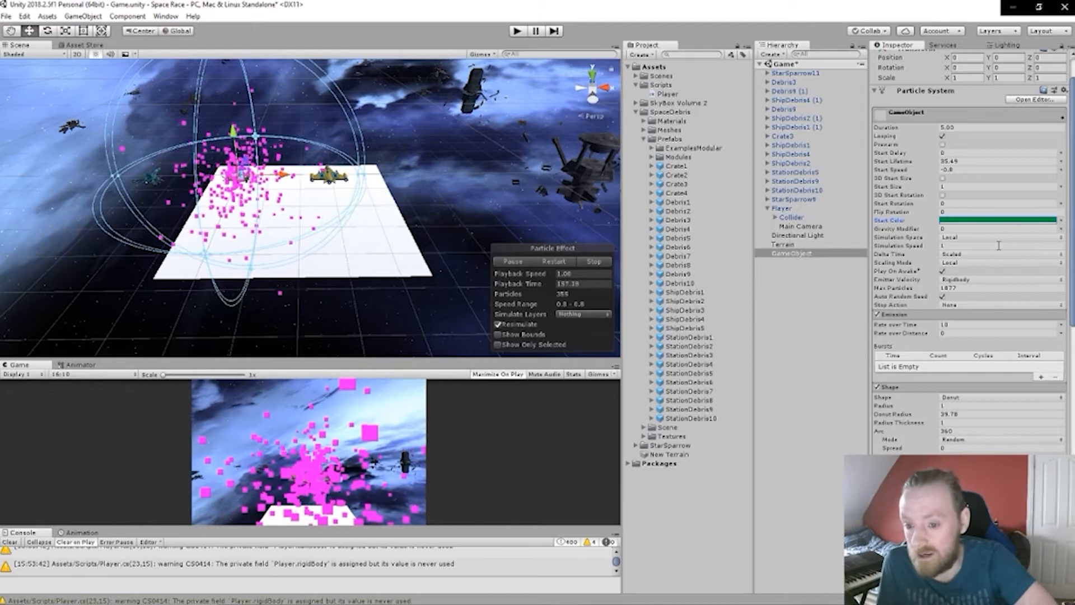
Step: Change the particle emitter's Shape from Donut to Circle
left_click(1061, 398)
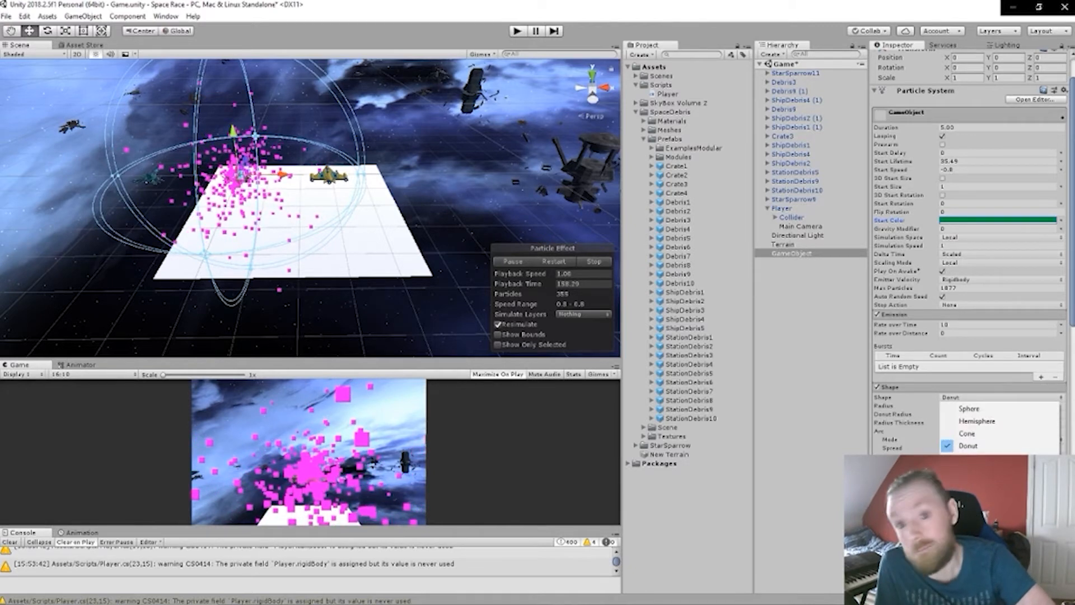
left_click(968, 532)
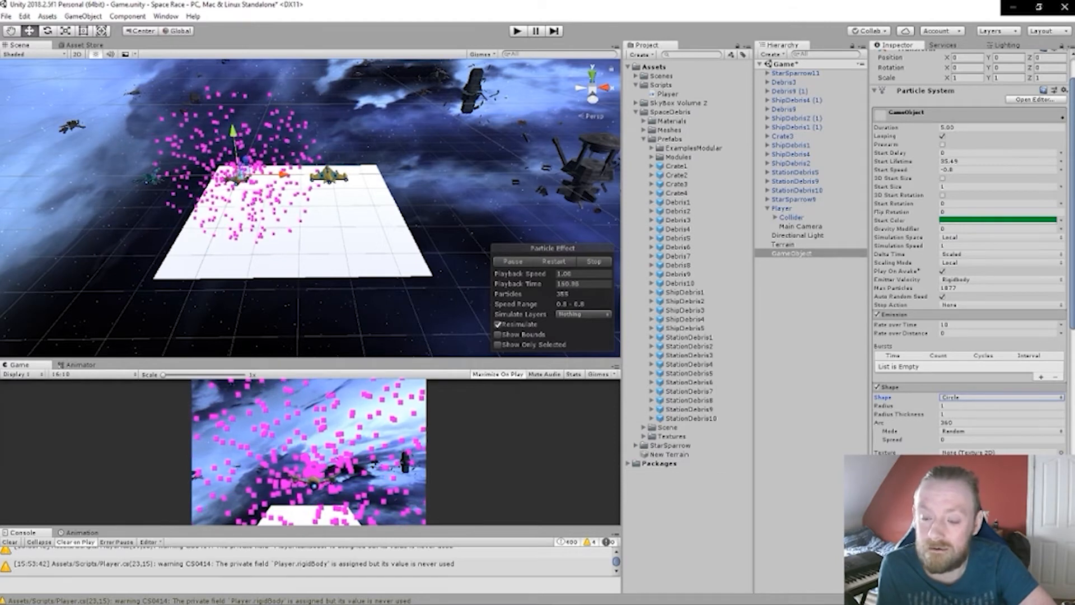
left_click(1062, 398)
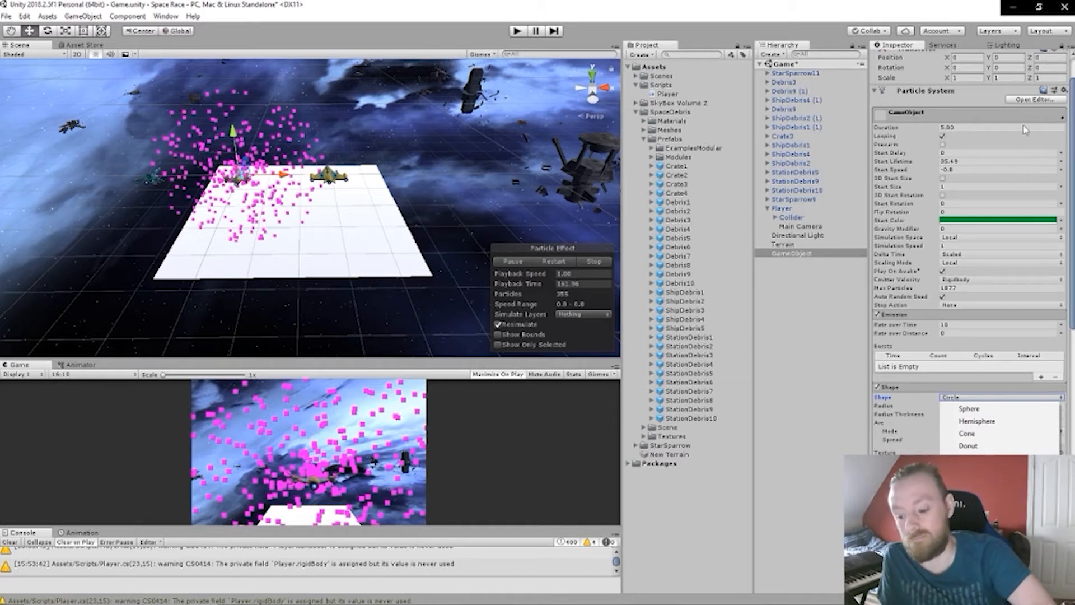
Step: Set the particles' Start Speed to 0.5 and Start Size to 0.94
left_click(945, 170)
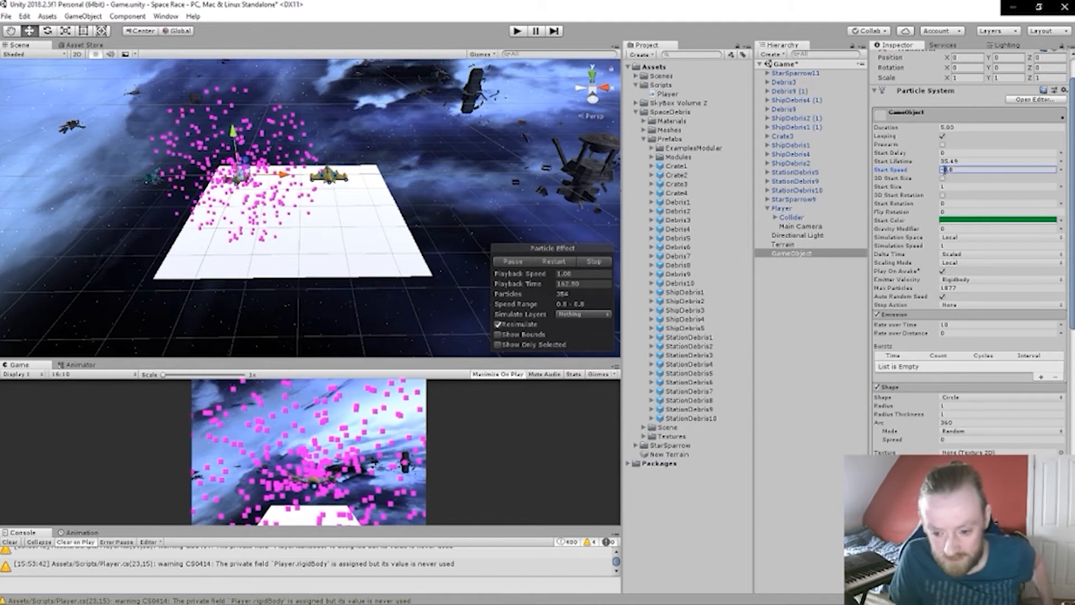
type("0.01")
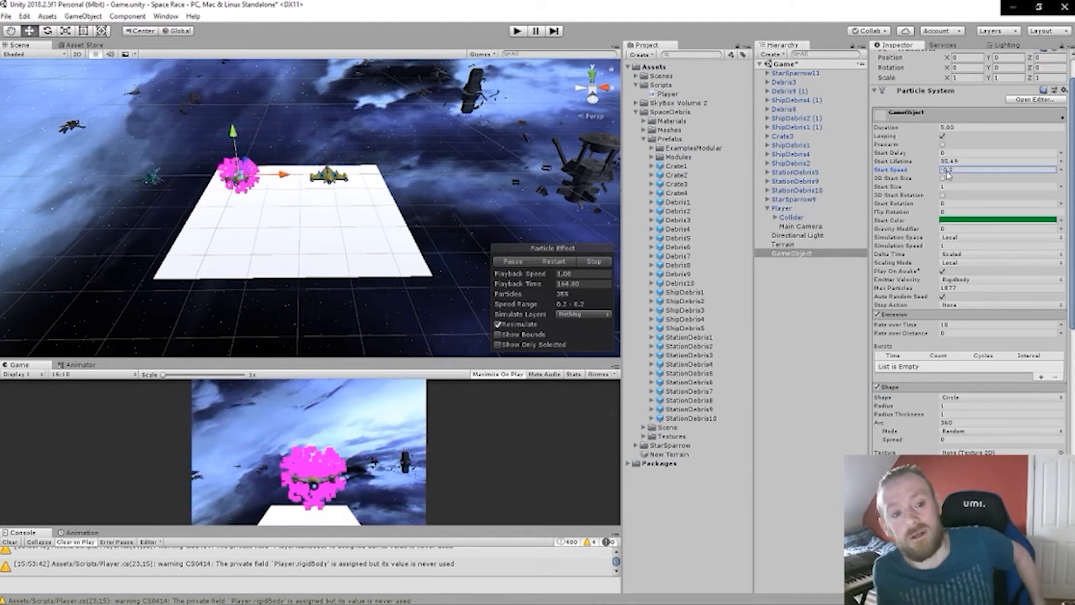
mouse_move(948, 171)
left_mouse_down()
mouse_move(965, 171)
mouse_move(955, 177)
left_mouse_up()
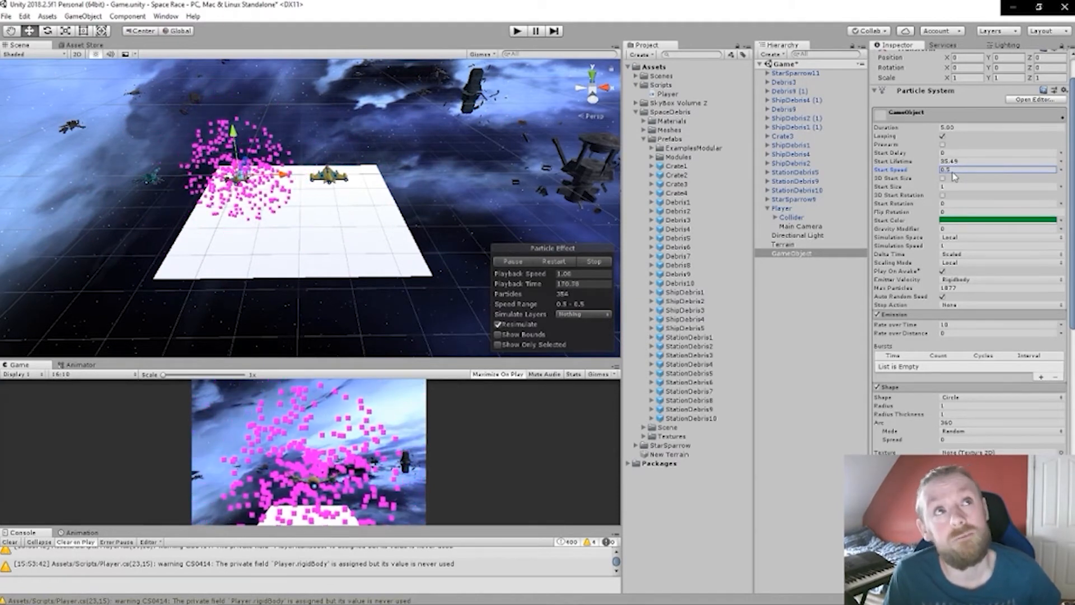
left_click(942, 187)
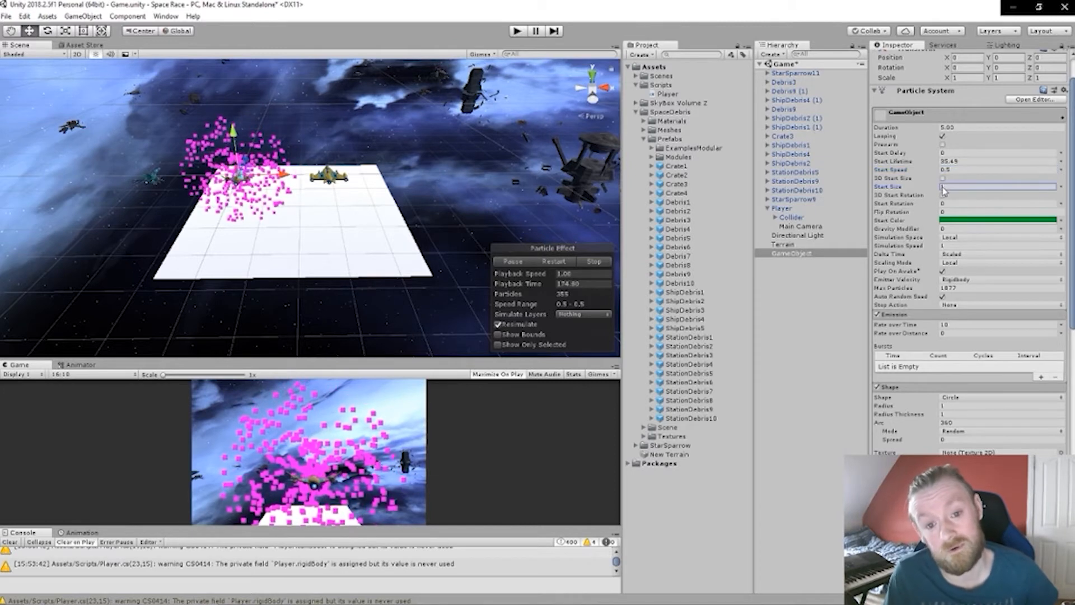
left_click_drag(955, 188, 997, 189)
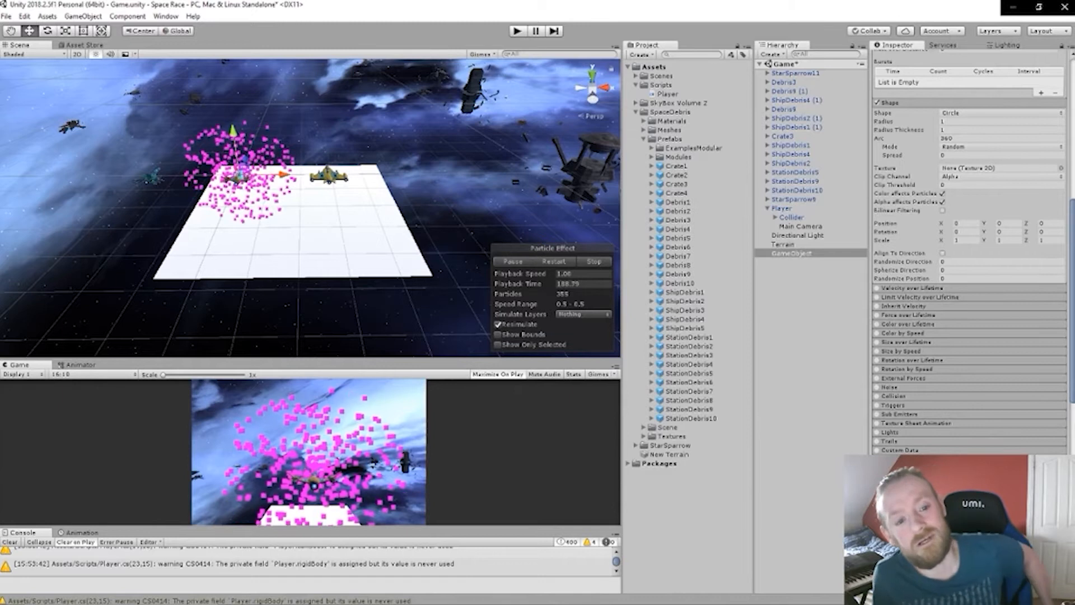
Step: Assign the Default-Particle material in the particle system's Renderer settings and inspect the particles up close in the scene
scroll(988, 426, "down", 5)
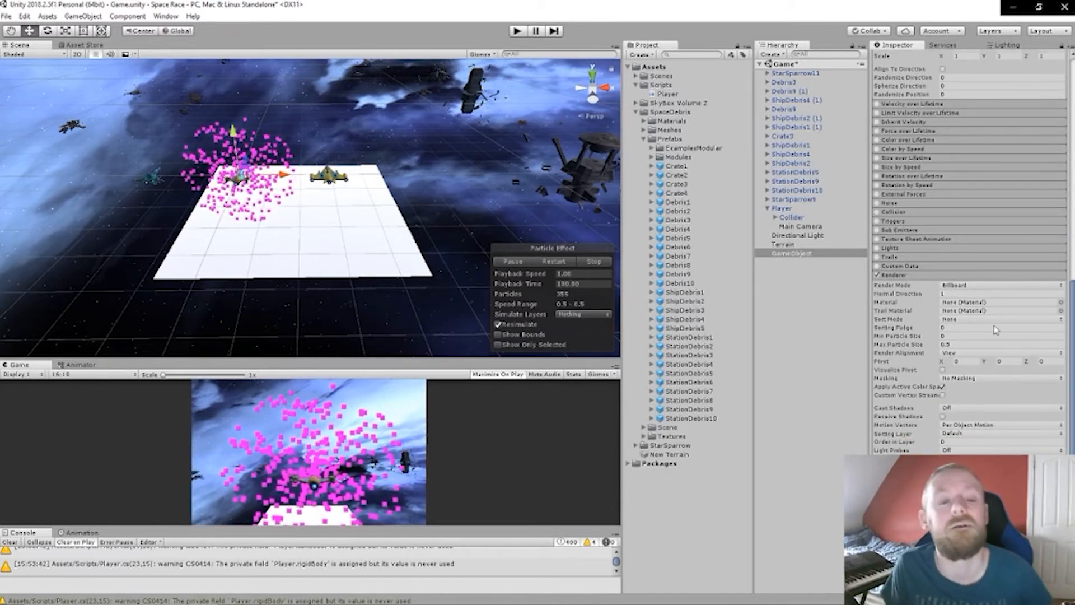
left_click(1061, 303)
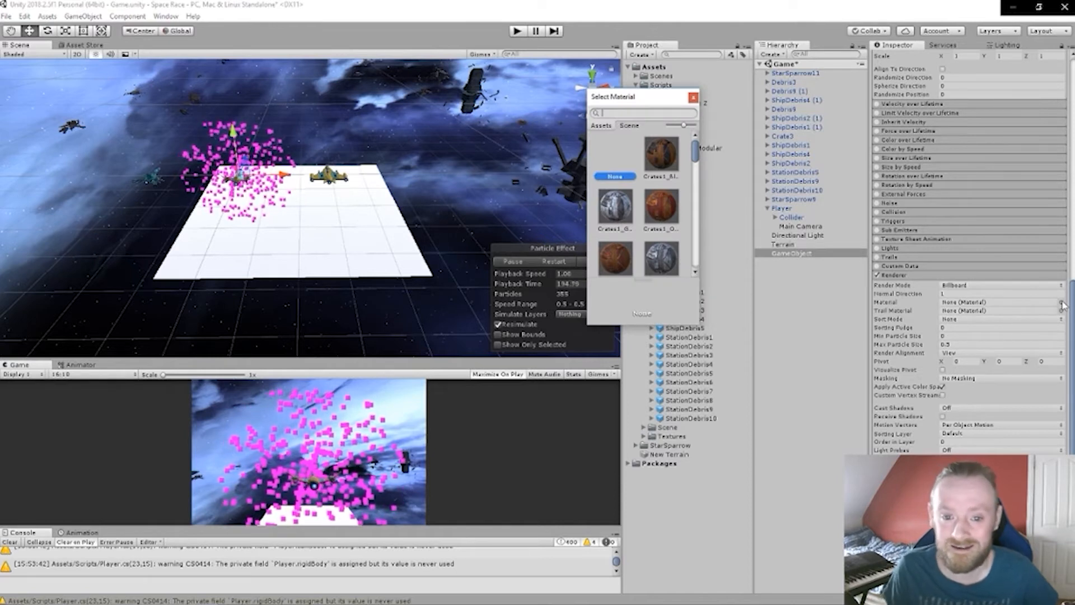
scroll(636, 234, "down", 10)
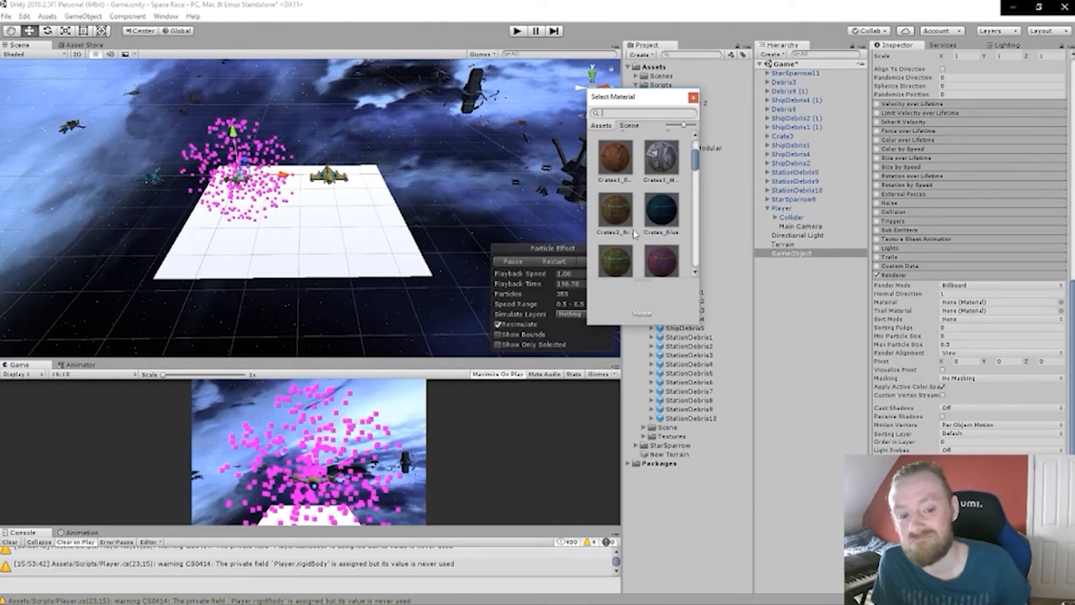
scroll(636, 234, "down", 12)
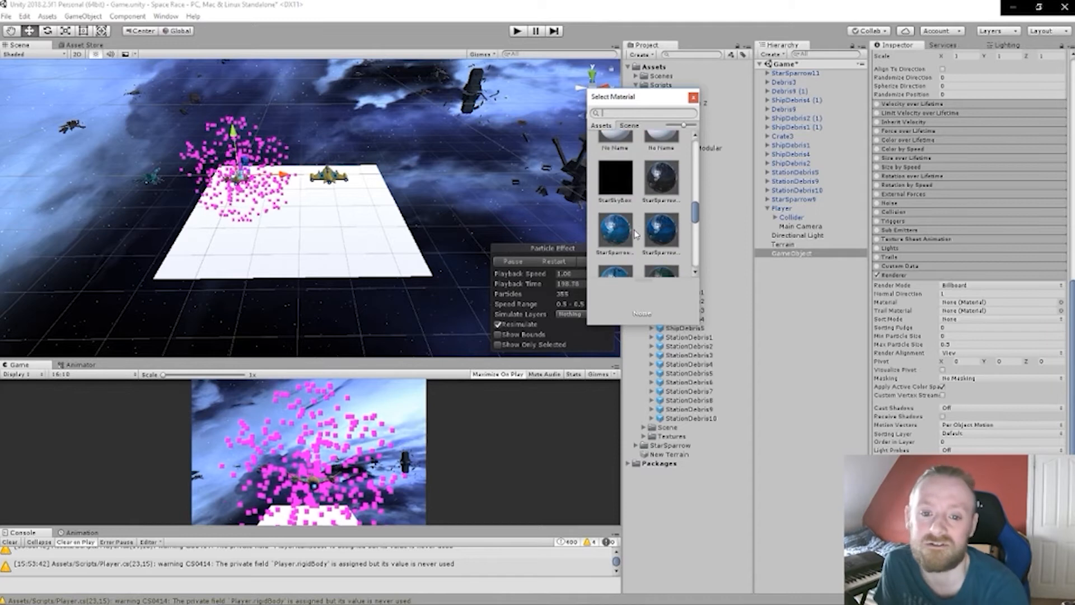
scroll(635, 234, "up", 1)
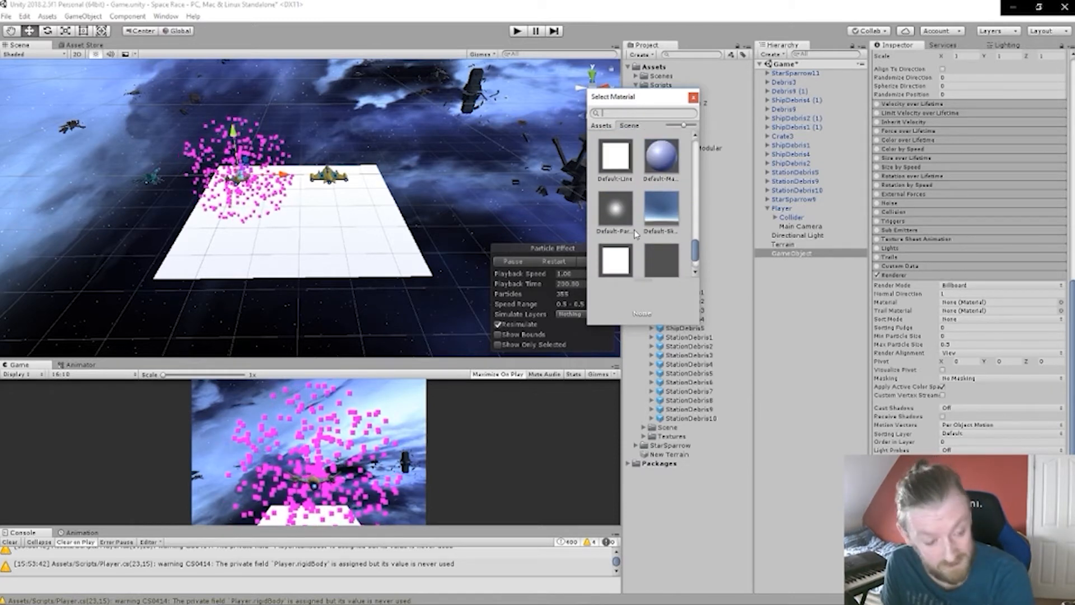
double_click(615, 215)
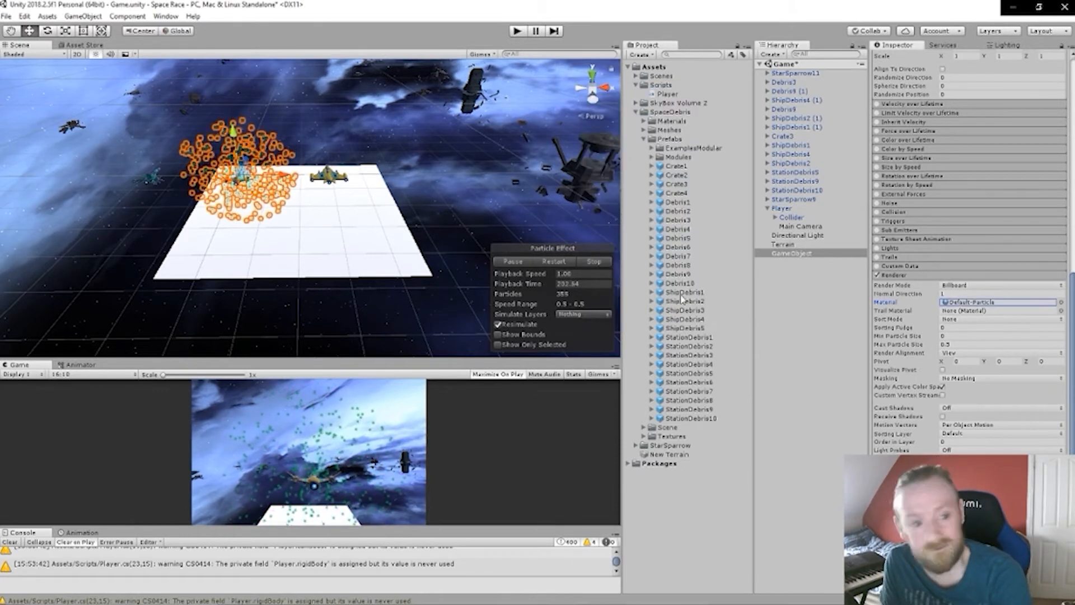
scroll(217, 163, "up", 5)
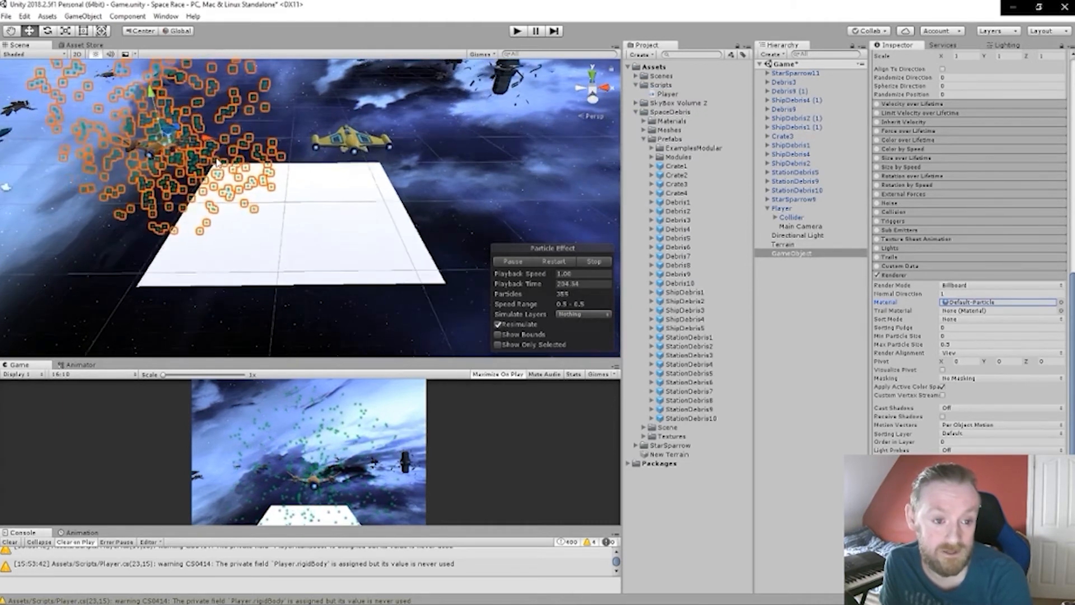
middle_click_drag(217, 162, 297, 178)
scroll(297, 178, "up", 2)
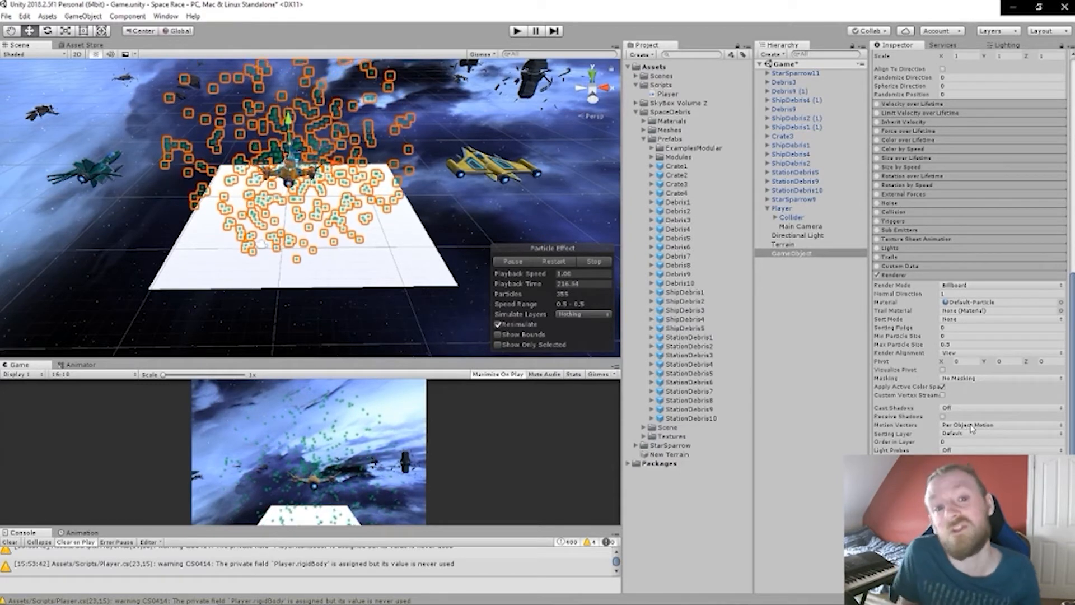
Step: Try the particle system's Noise module, disable it again and expand the Rotation by Speed settings
scroll(969, 391, "up", 3)
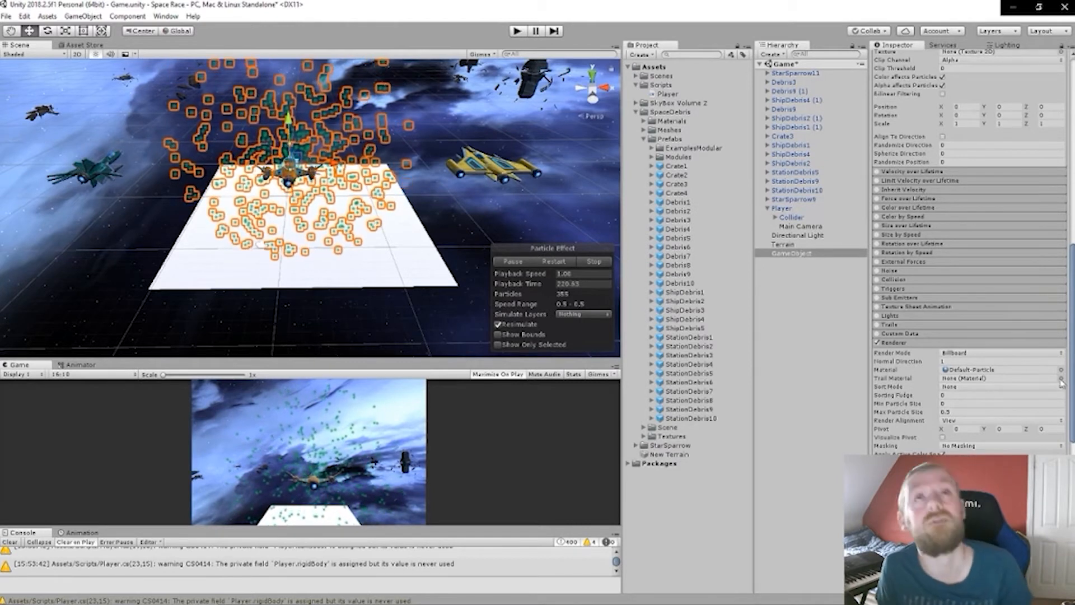
scroll(976, 402, "up", 6)
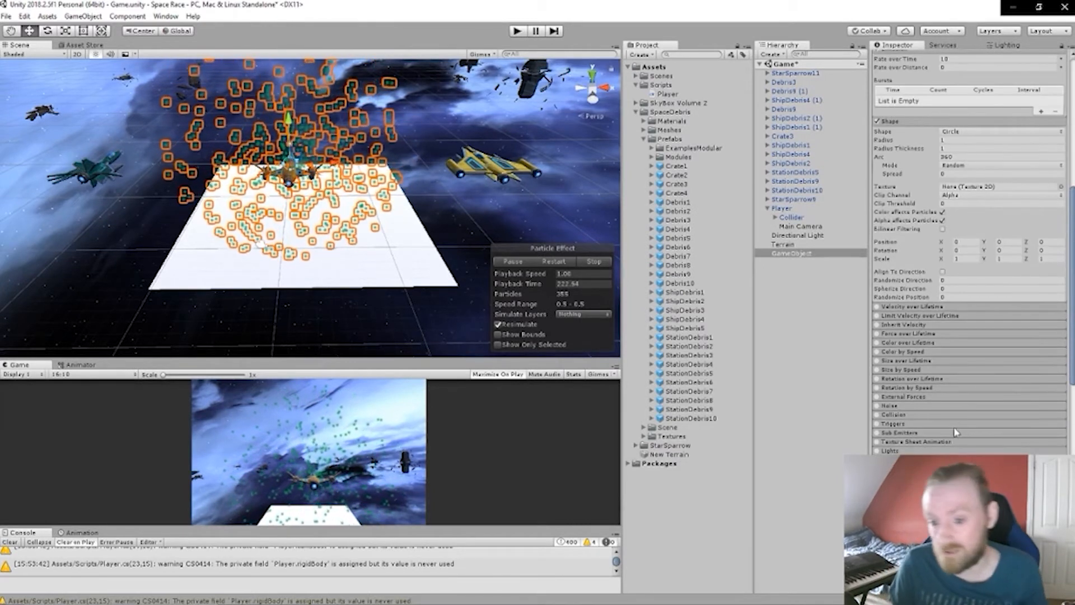
left_click(903, 406)
scroll(975, 435, "down", 6)
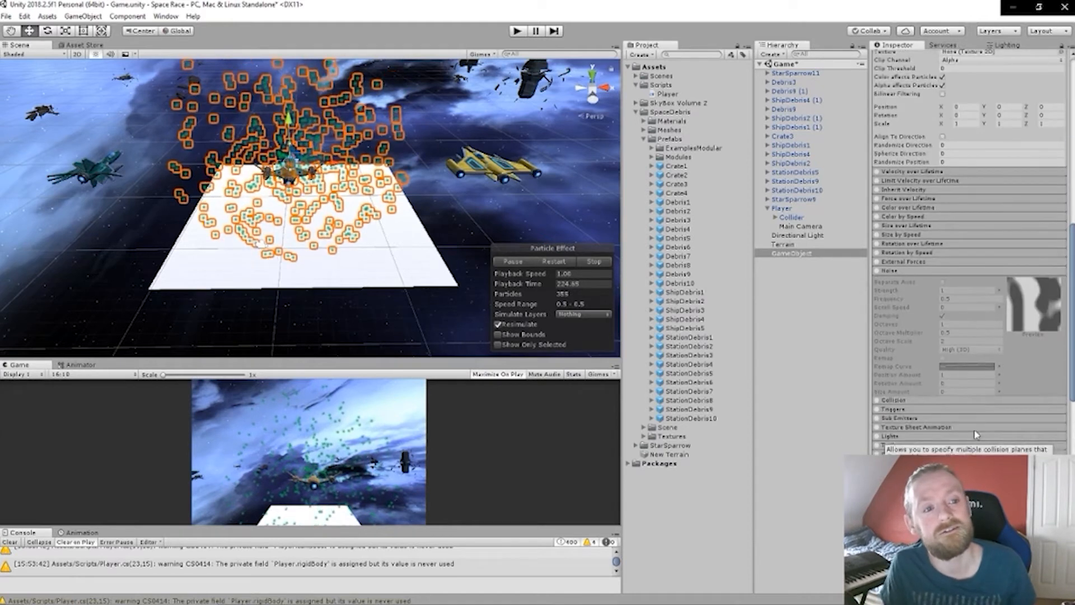
scroll(976, 434, "down", 2)
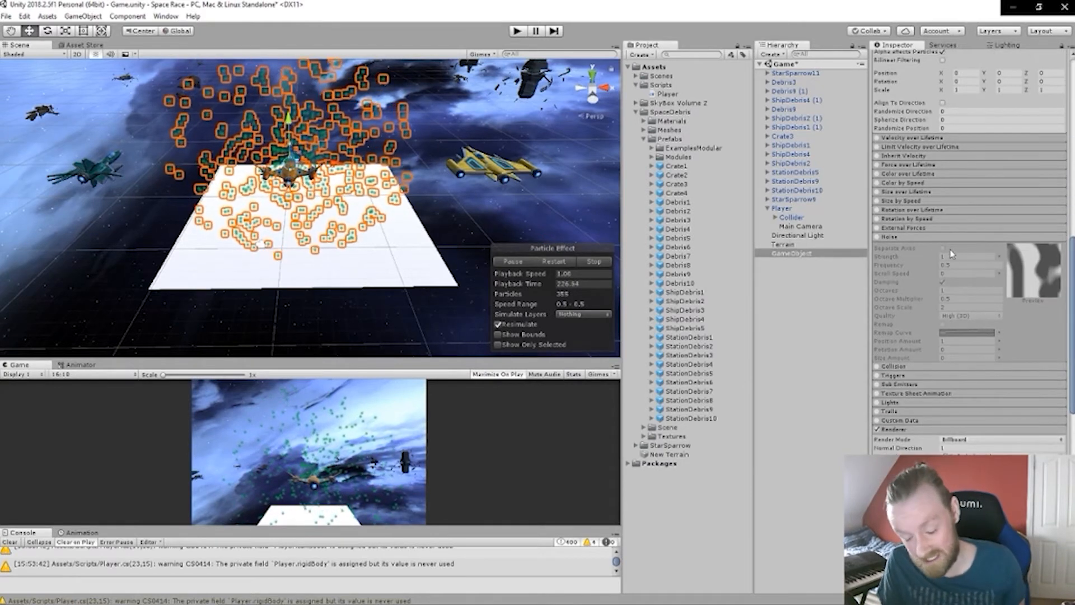
left_click(878, 238)
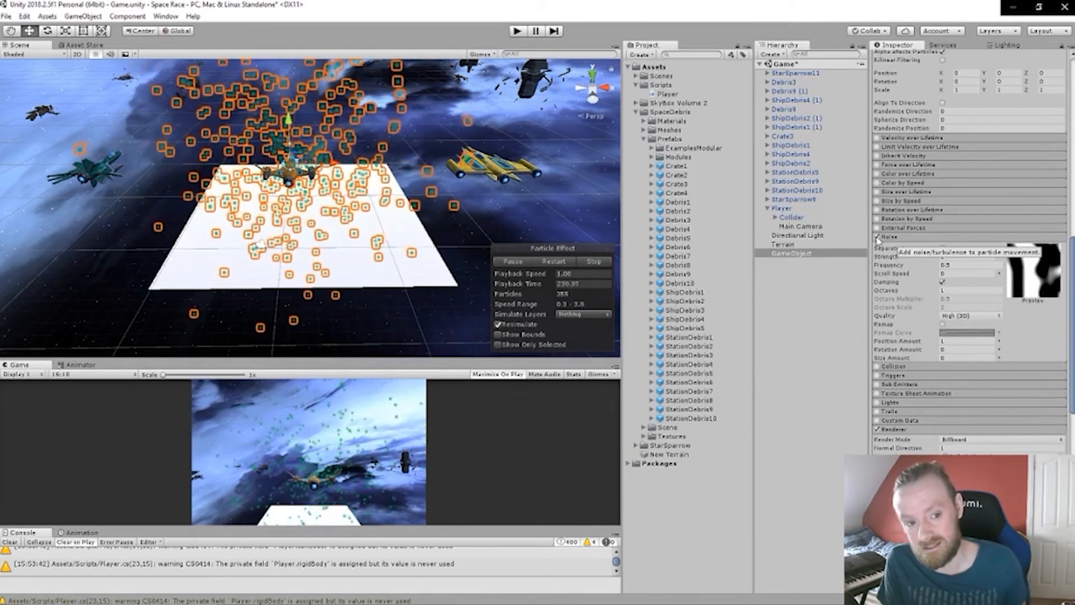
left_click(877, 238)
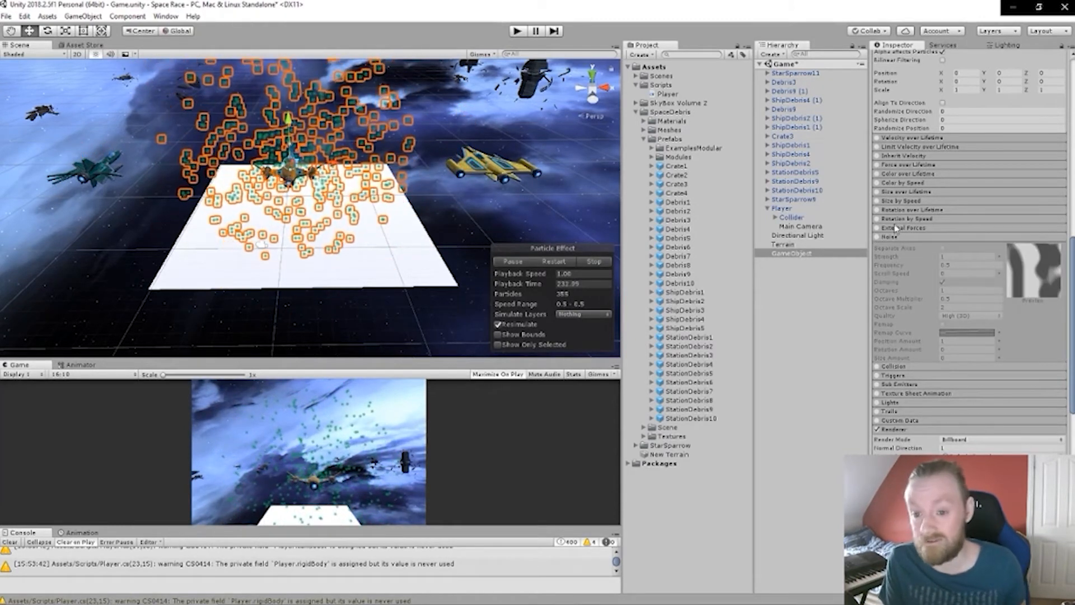
left_click(877, 219)
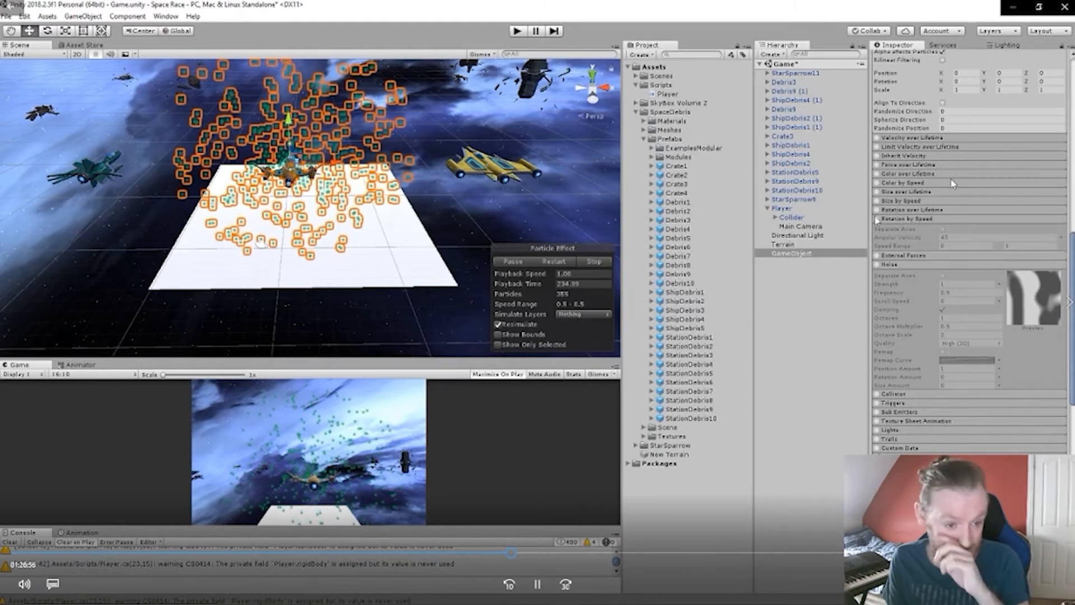
Step: Set the particles' Start Size to 0.79 and change the emitter's Shape to Cone
scroll(951, 185, "up", 3)
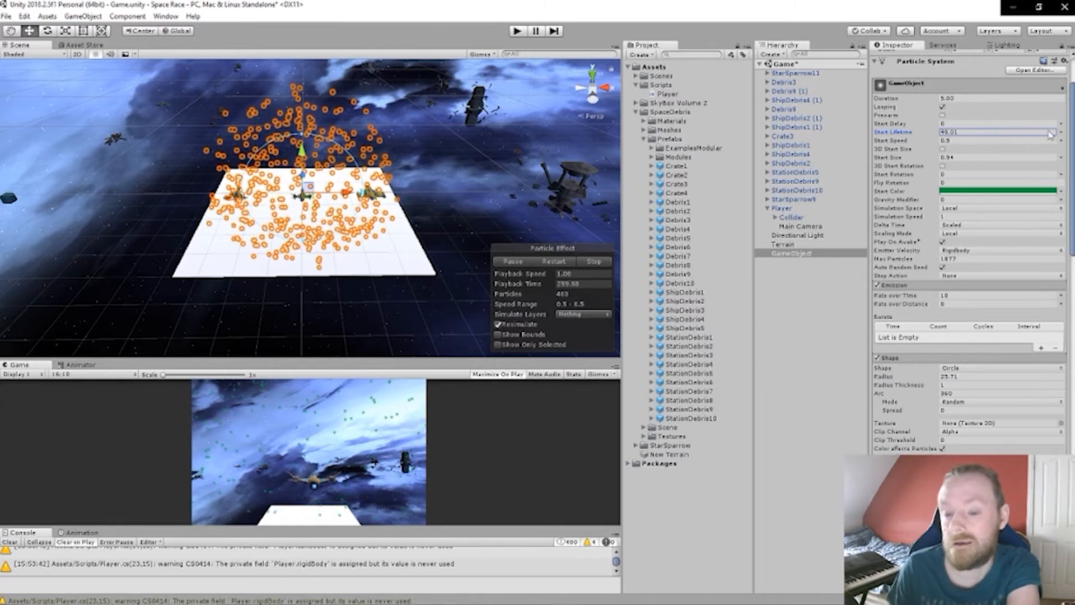
mouse_move(20, 134)
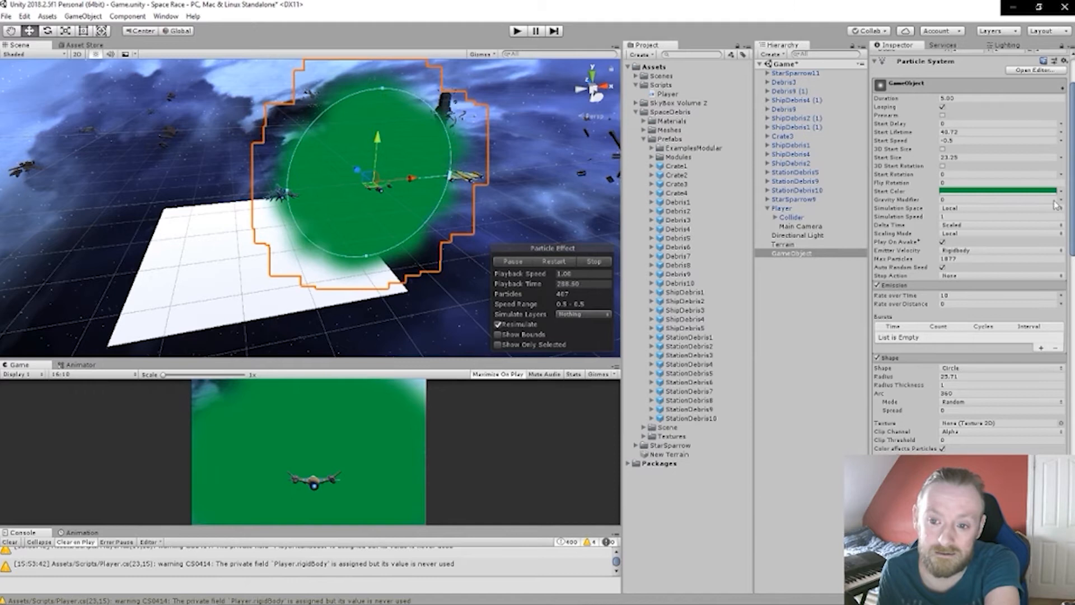
left_click_drag(933, 160, 518, 152)
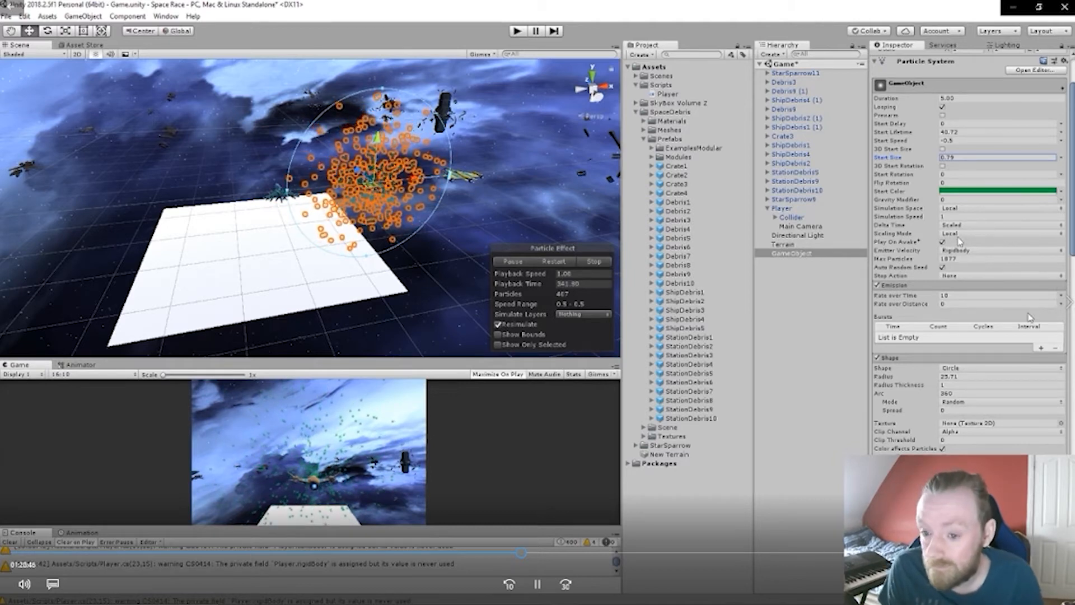
left_click(1029, 370)
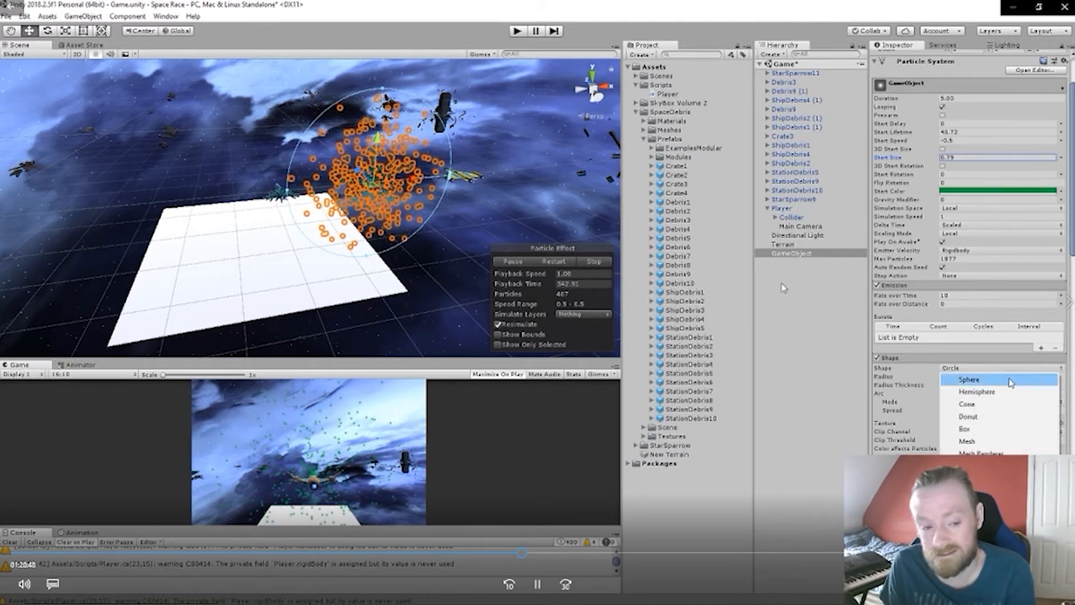
left_click(973, 404)
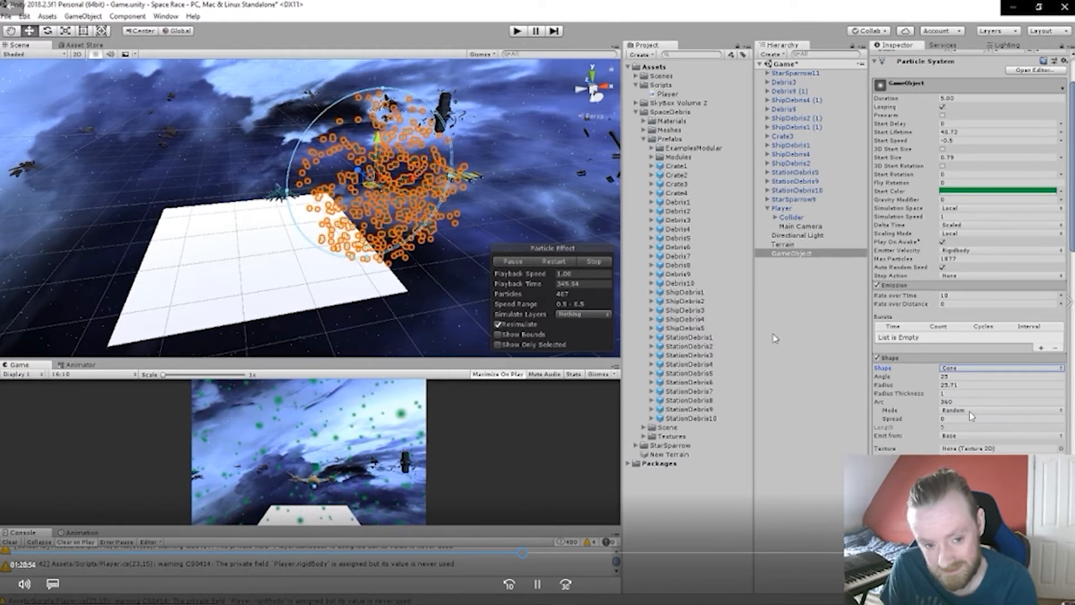
Step: Examine the direction and spread of the cone-shaped particle emission from several angles in the scene
middle_click_drag(395, 229, 500, 258)
right_click_drag(500, 258, 509, 230)
middle_click_drag(509, 230, 402, 271)
mouse_move(410, 254)
left_mouse_down()
mouse_move(364, 191)
mouse_move(415, 260)
left_mouse_up()
scroll(420, 264, "down", 6)
middle_click_drag(420, 264, 402, 232)
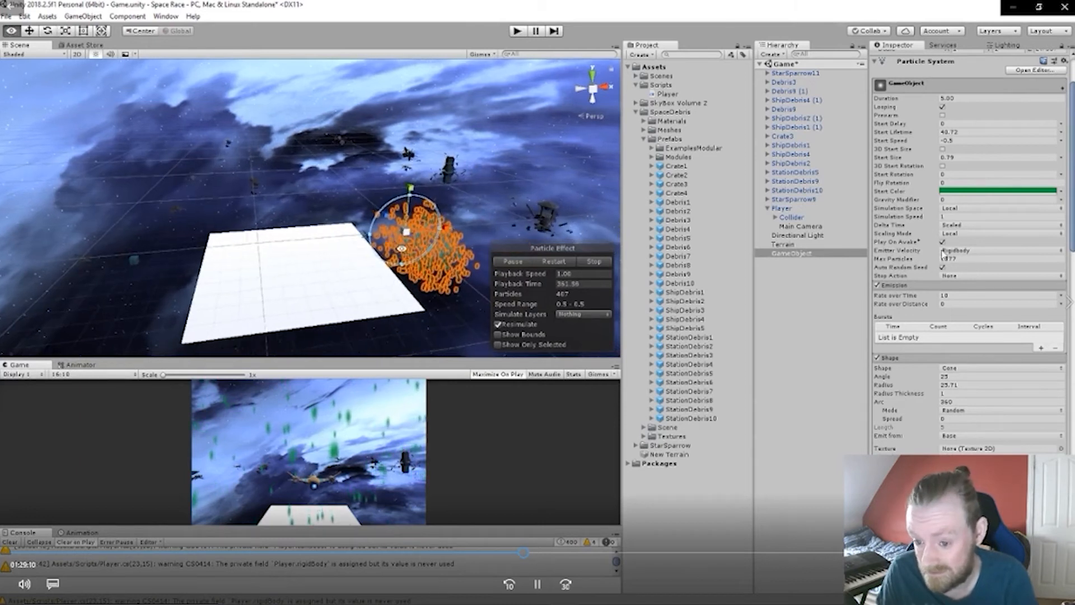
right_click_drag(347, 233, 403, 257)
middle_click_drag(335, 224, 390, 245)
right_click_drag(338, 231, 405, 233)
scroll(307, 224, "up", 6)
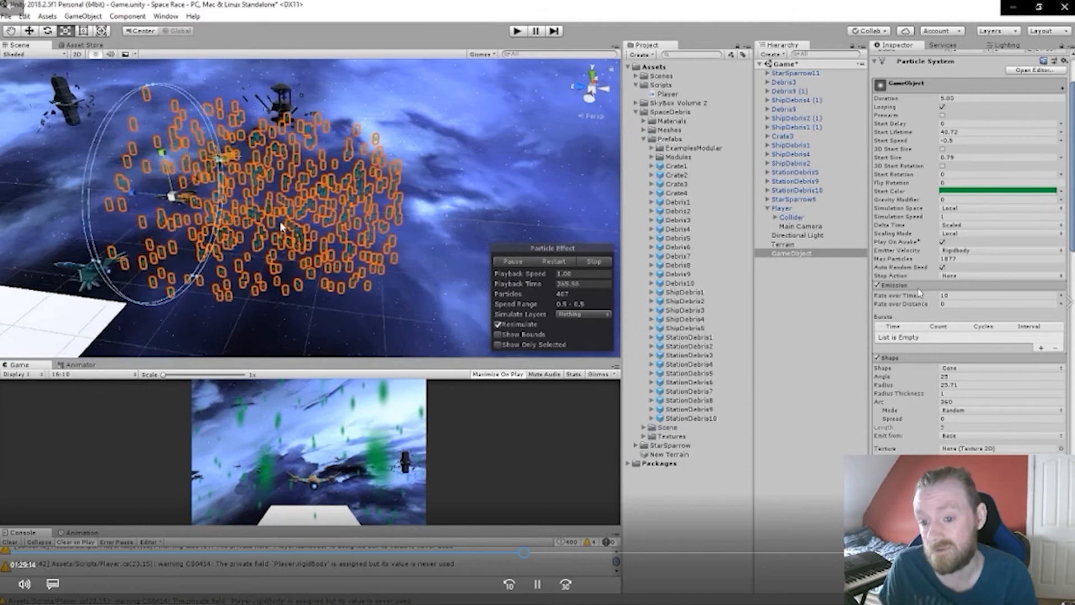
middle_click_drag(284, 228, 408, 247)
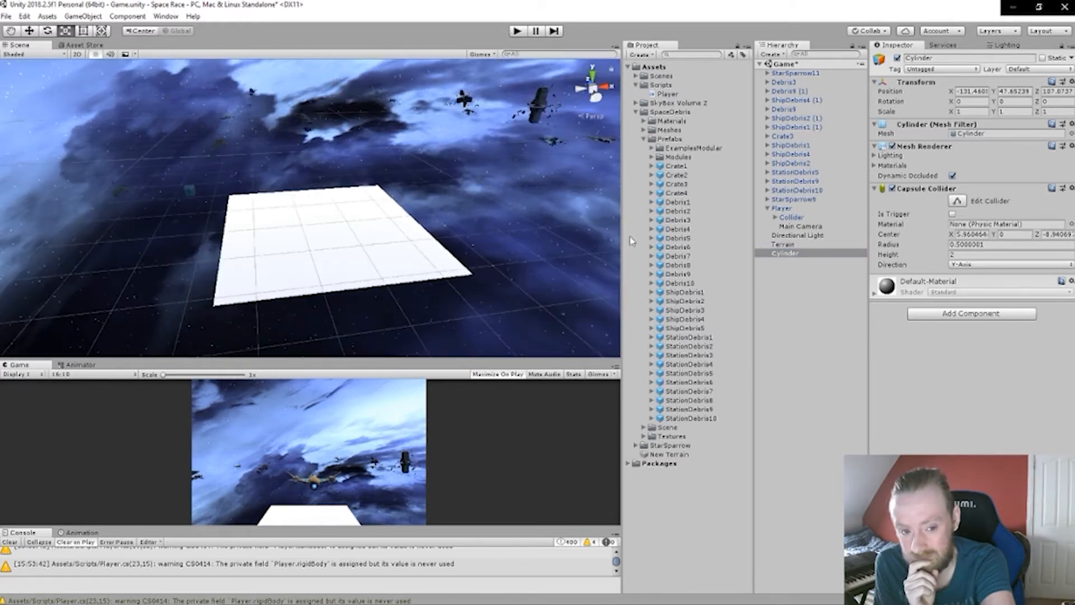
Step: Focus the scene on the Cylinder and rotate it about -90 degrees around its X axis so it lies horizontally
left_click(795, 259)
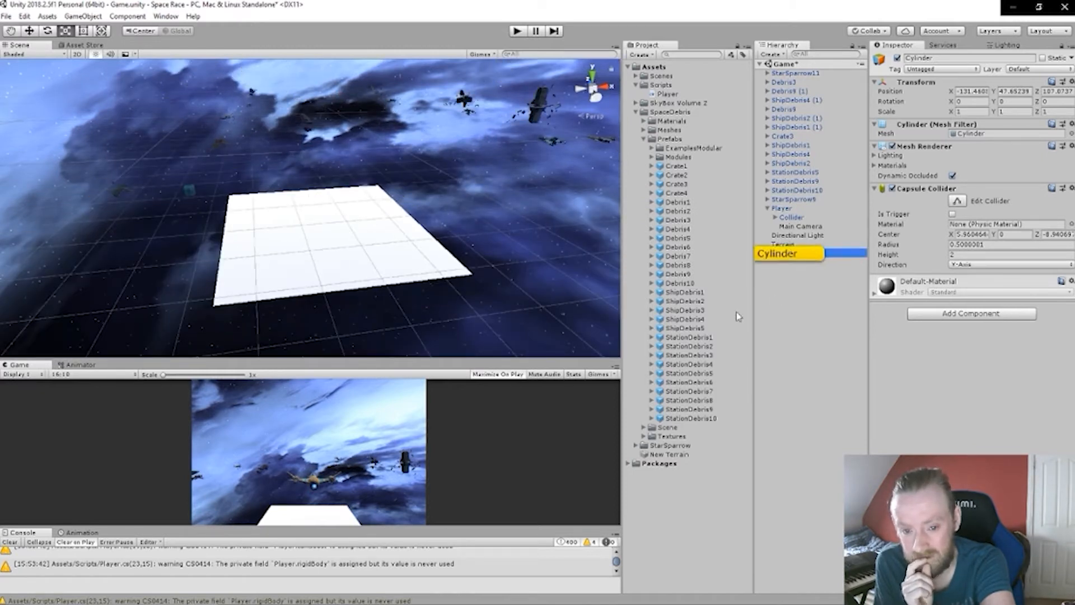
key("f")
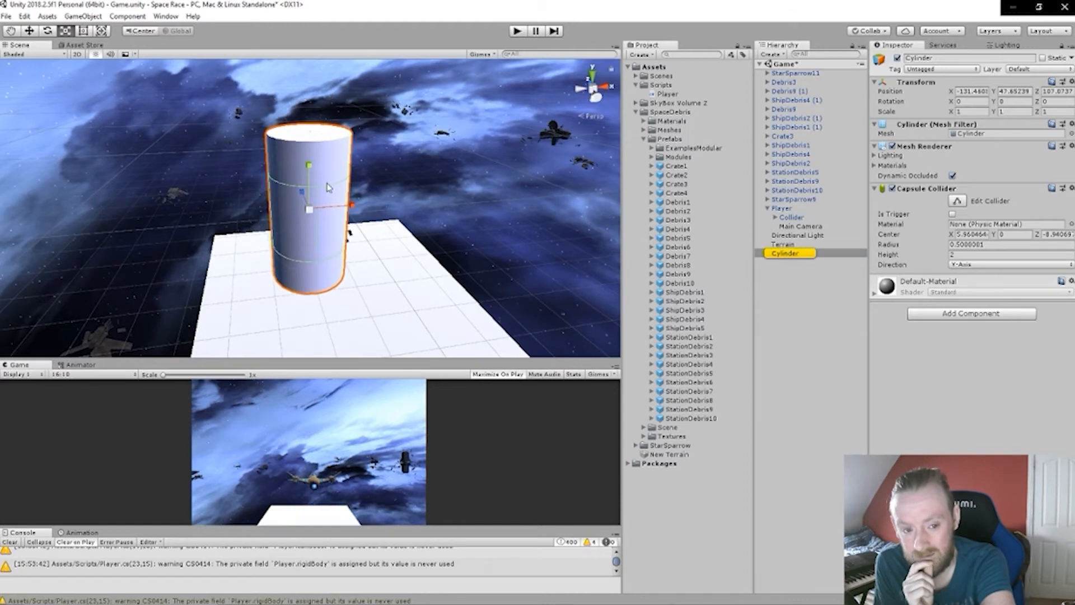
key("e")
left_click_drag(316, 191, 326, 322)
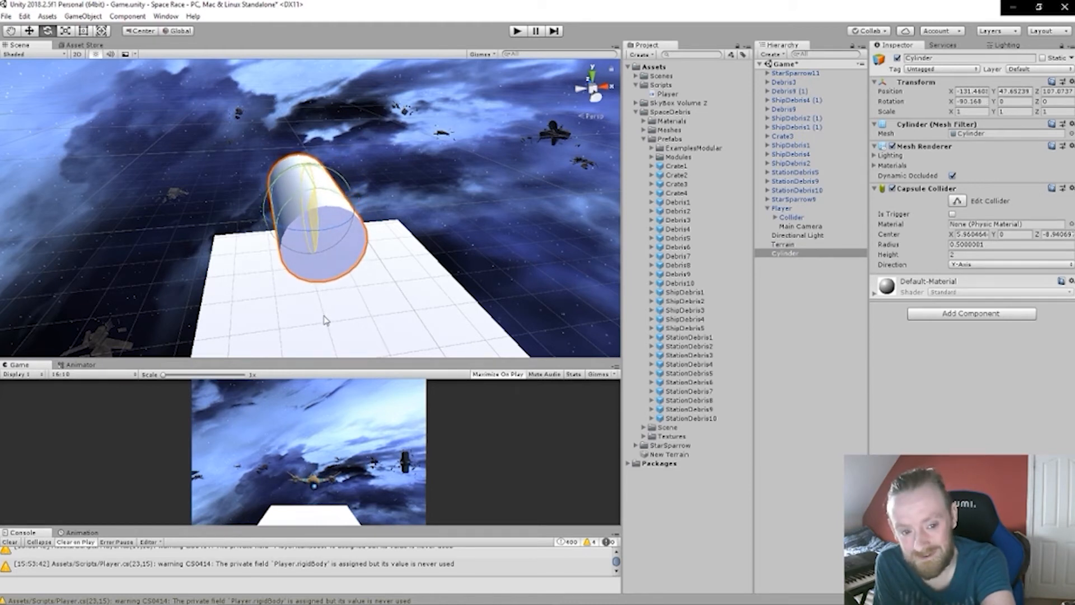
scroll(326, 317, "down", 8)
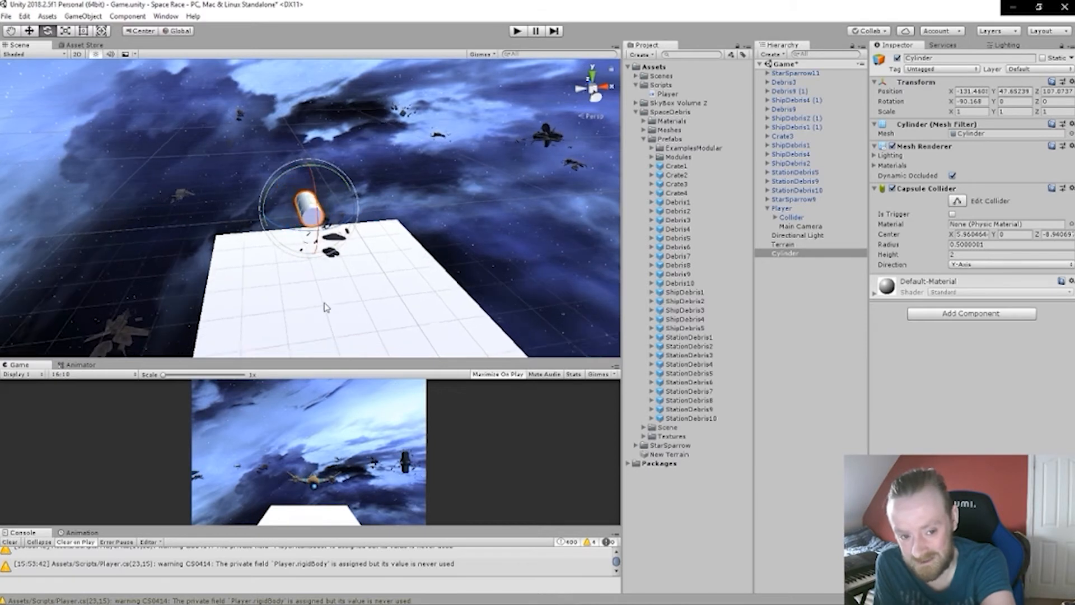
Step: Scale the Cylinder up uniformly to about 204.25 on all three axes
scroll(320, 304, "down", 3)
left_click_drag(290, 290, 326, 317, "alt")
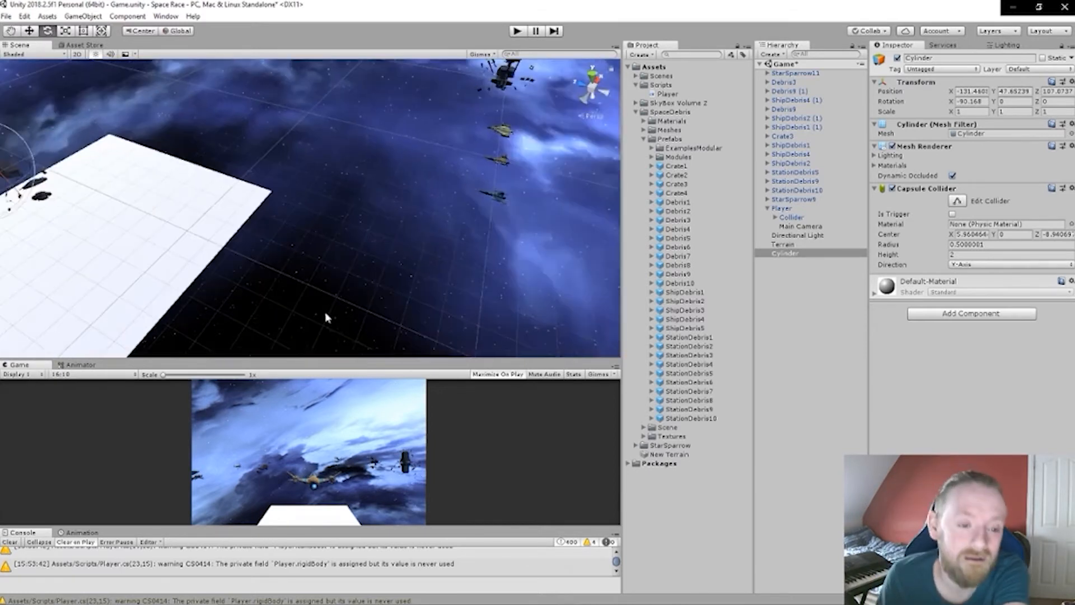
scroll(425, 314, "down", 5)
key("r")
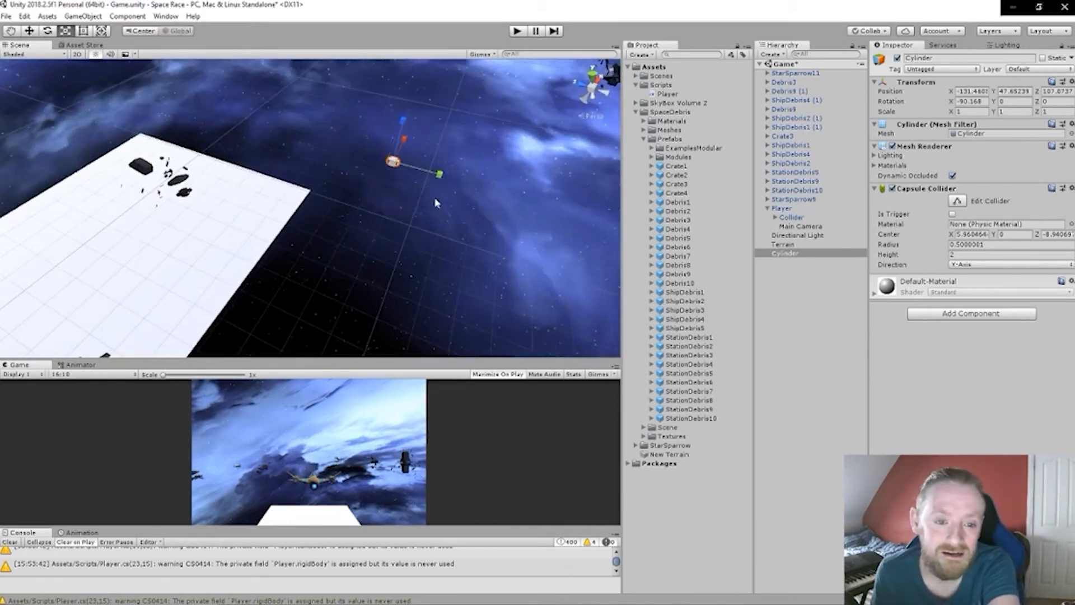
left_click_drag(393, 163, 483, 399)
key("f")
scroll(526, 145, "down", 3)
right_click_drag(504, 148, 392, 190)
middle_click_drag(426, 224, 372, 214)
right_click_drag(371, 213, 302, 162)
middle_click_drag(358, 140, 195, 133)
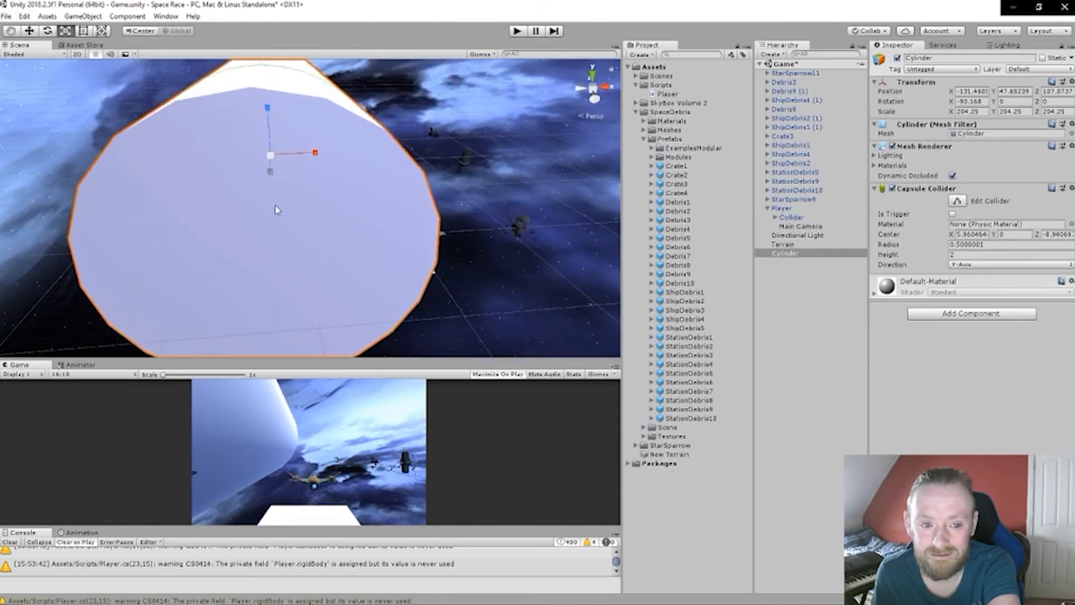
Step: Move the Cylinder along X to about -81.9 and enlarge it uniformly to a scale of about 339.57
key("w")
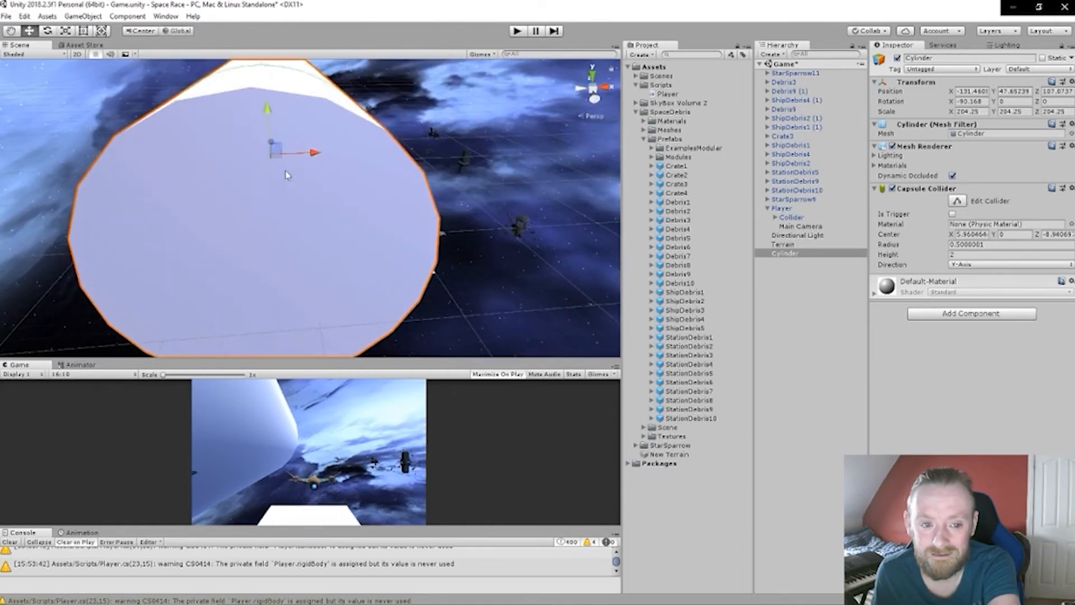
left_click_drag(312, 155, 309, 119)
key("e")
key("r")
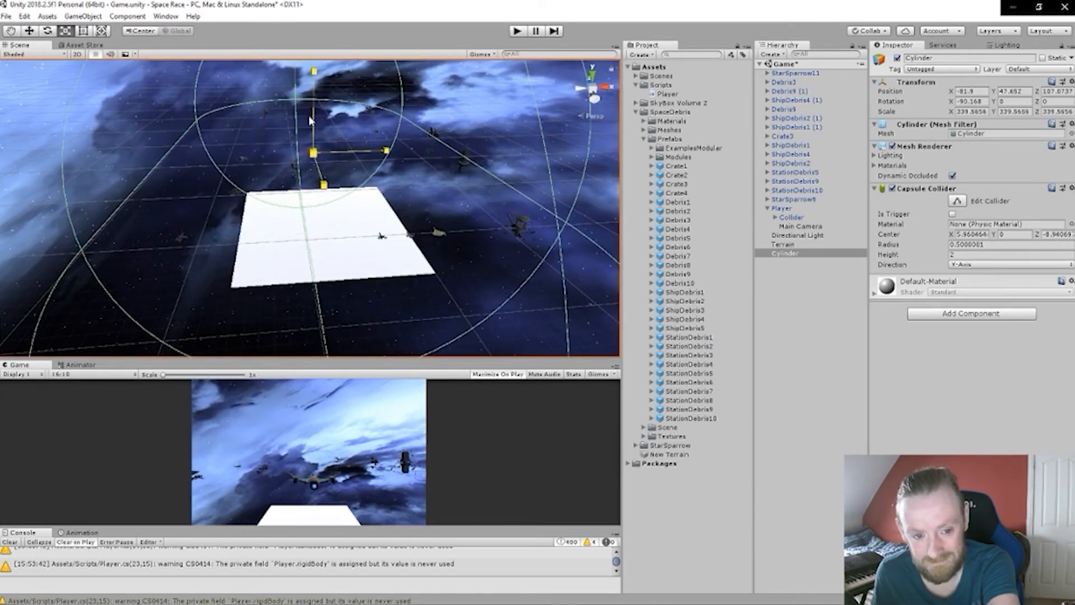
Step: Widen the Scene view slightly and stretch the Cylinder lengthwise to a Y scale of about 2048
scroll(313, 130, "down", 10)
right_click_drag(317, 132, 404, 177)
scroll(405, 177, "up", 5)
left_click_drag(621, 267, 422, 240)
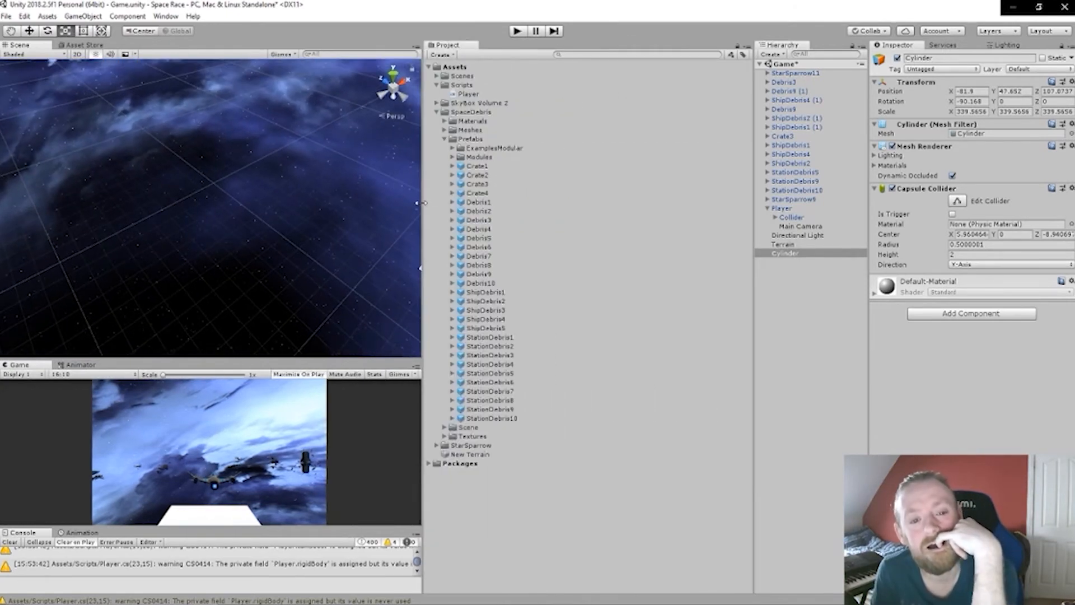
left_click_drag(421, 203, 707, 230)
middle_click_drag(581, 244, 288, 155)
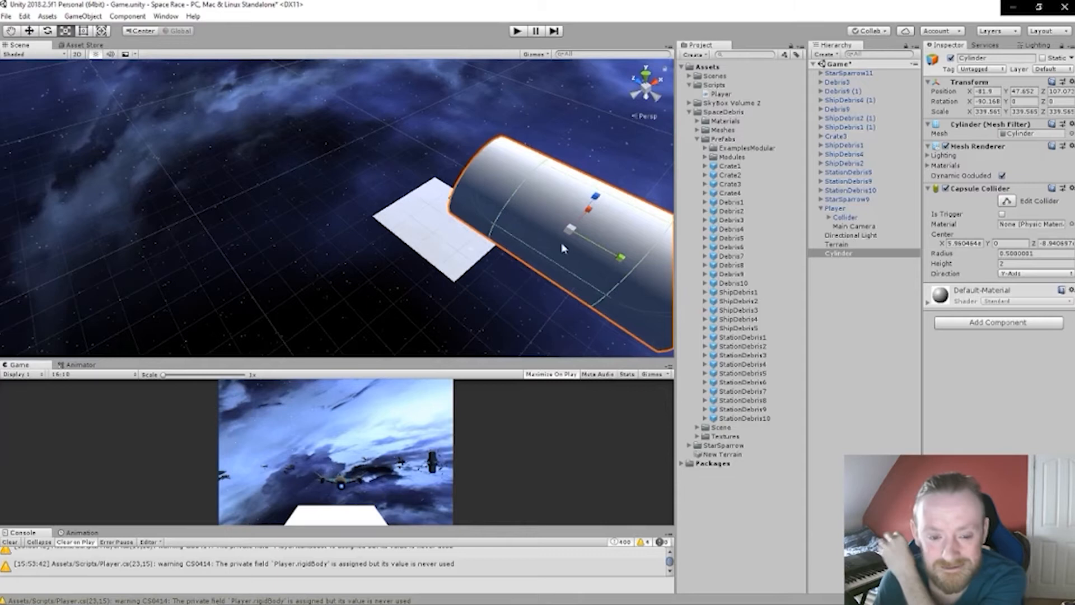
left_click_drag(619, 256, 845, 389)
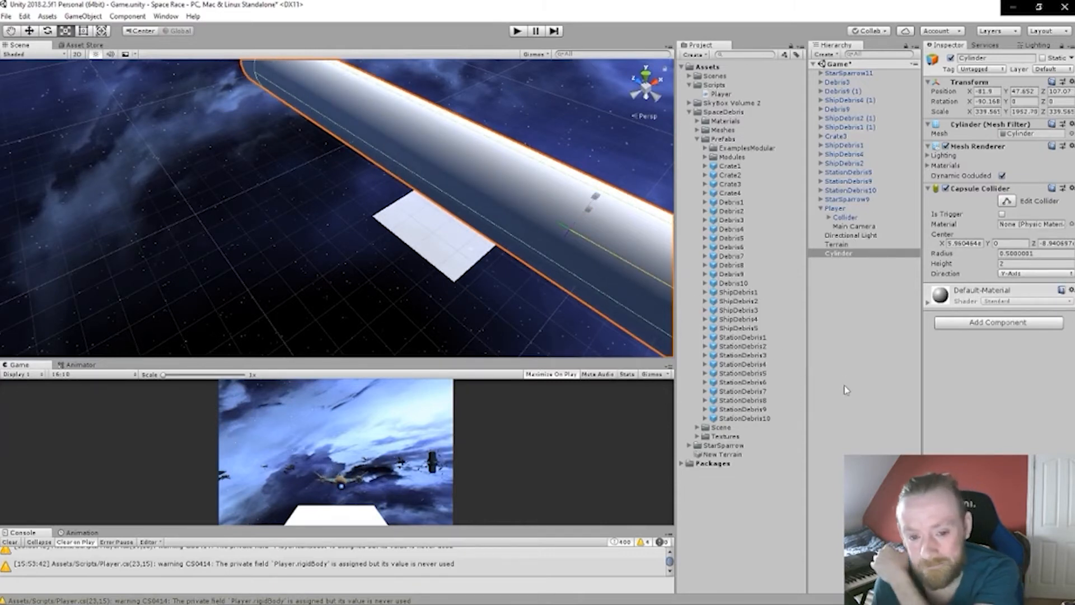
middle_click_drag(426, 284, 470, 379)
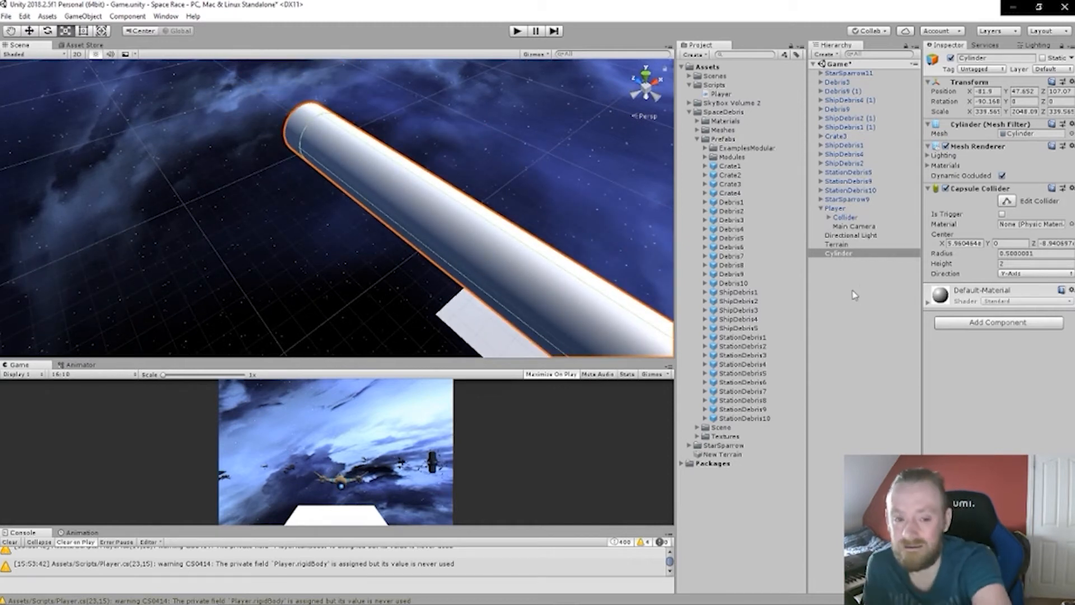
Step: Try adding a new 3D cylinder as a child of the existing Cylinder, and undo the addition
right_click(883, 280)
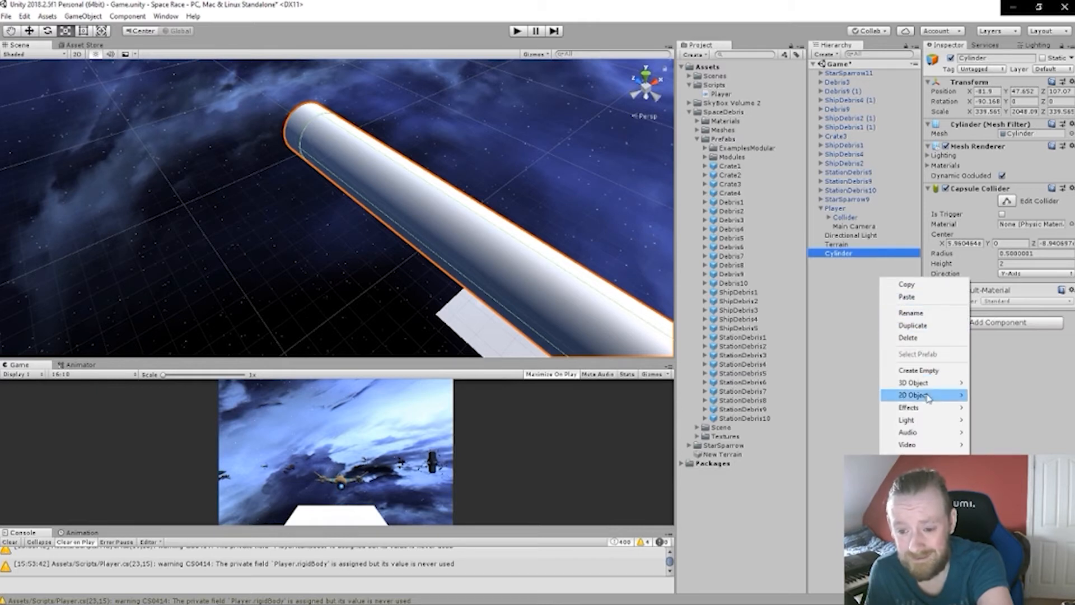
mouse_move(929, 383)
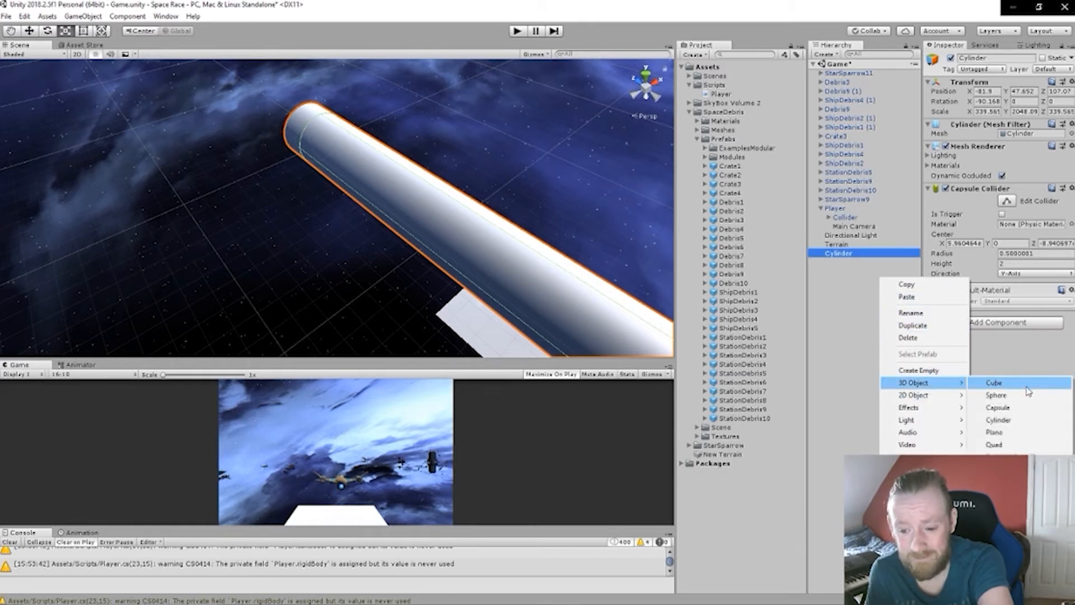
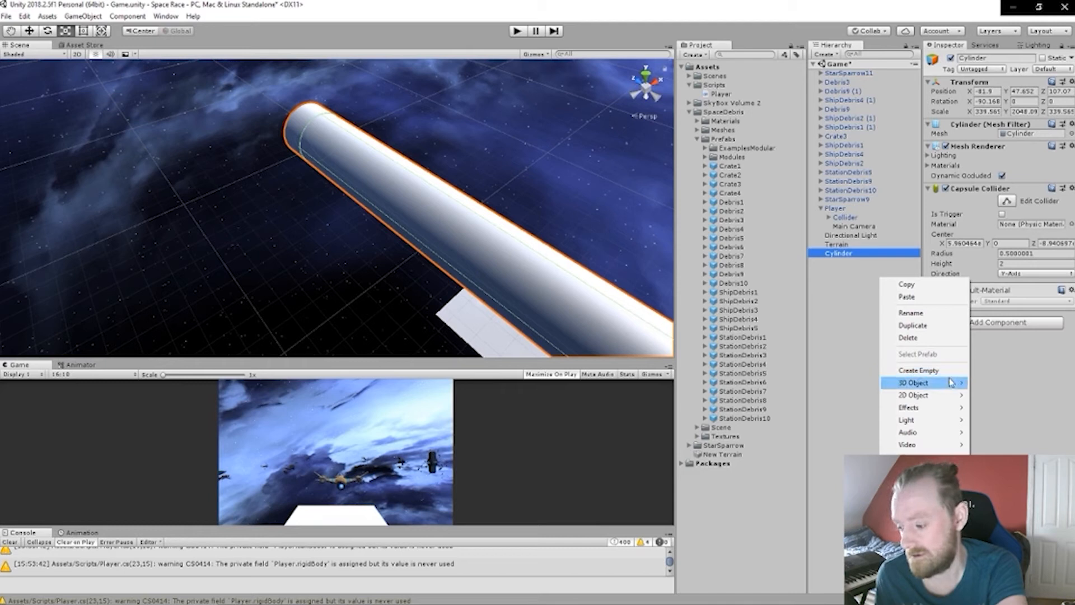
mouse_move(948, 383)
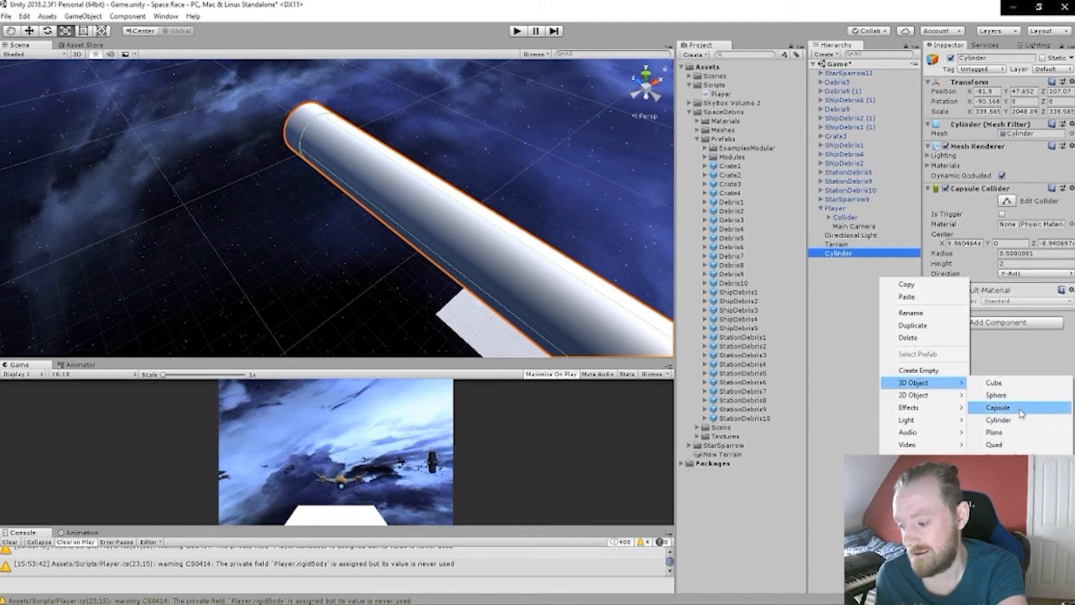
left_click(999, 420)
scroll(566, 271, "down", 5)
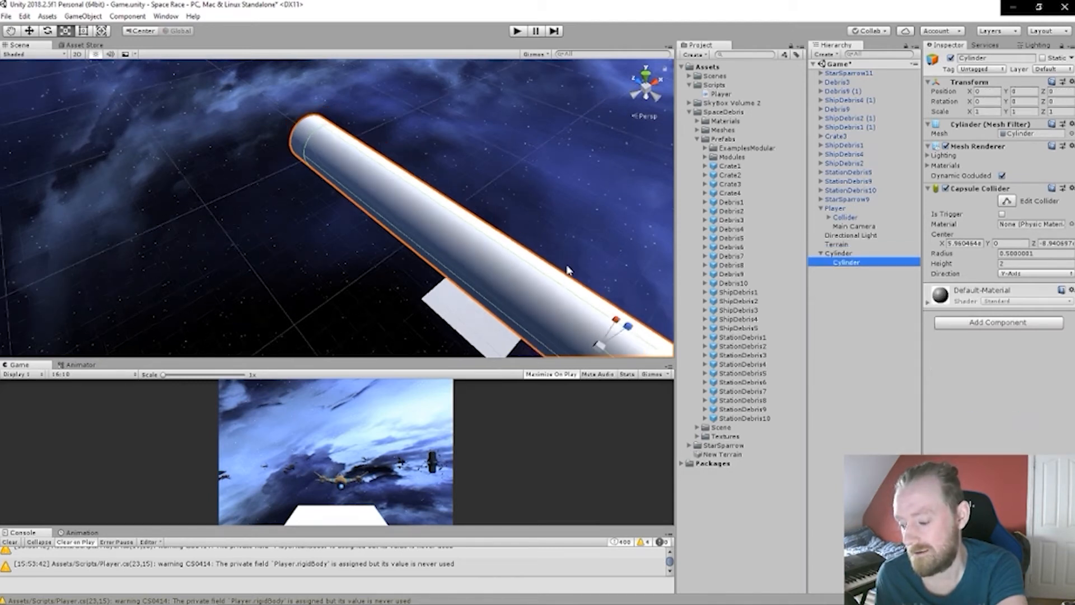
scroll(567, 270, "down", 4)
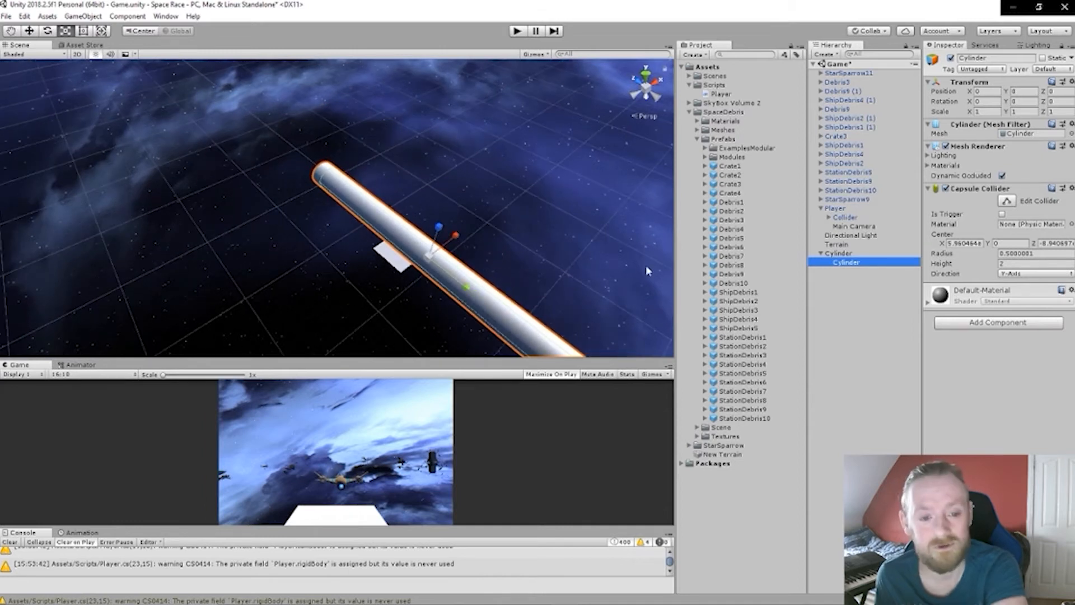
key("ctrl+z")
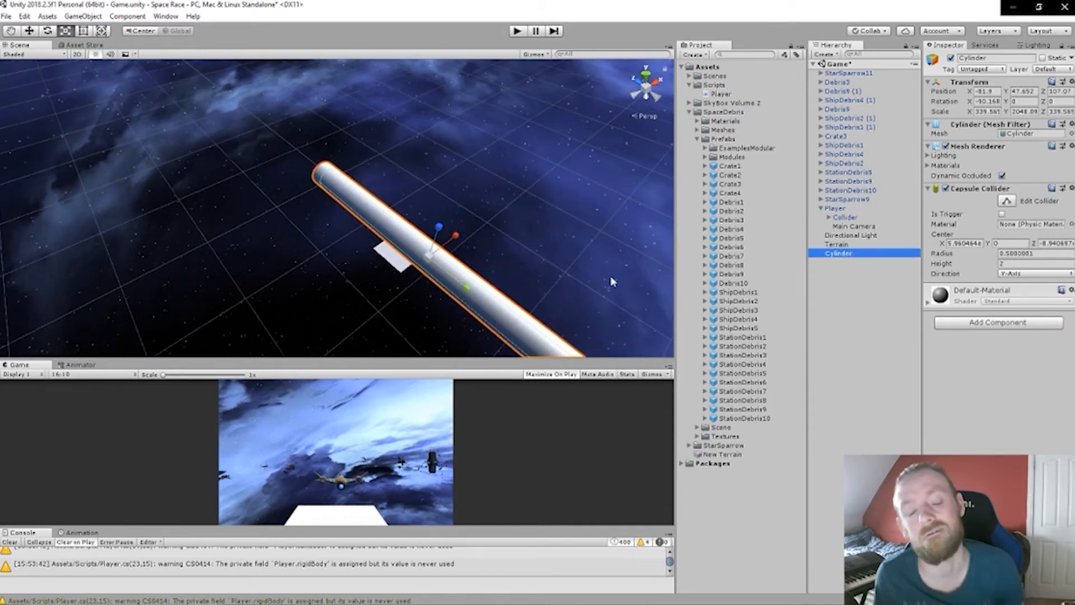
Step: Duplicate the long Cylinder and move the copy along Z to about 3614 so it extends the tube
key("w")
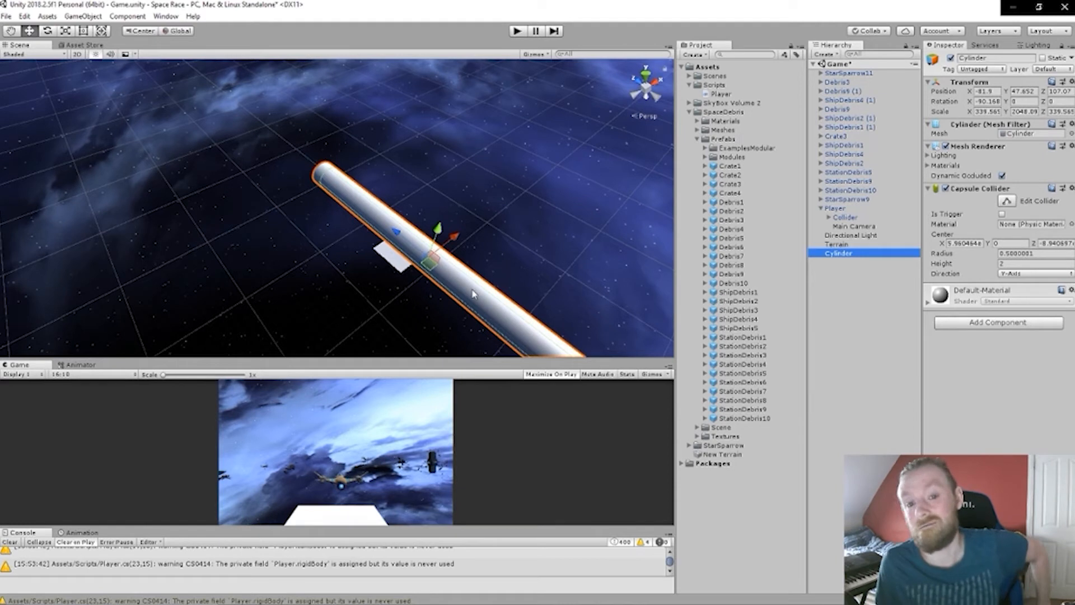
key("ctrl+d")
left_click_drag(397, 238, 132, 80)
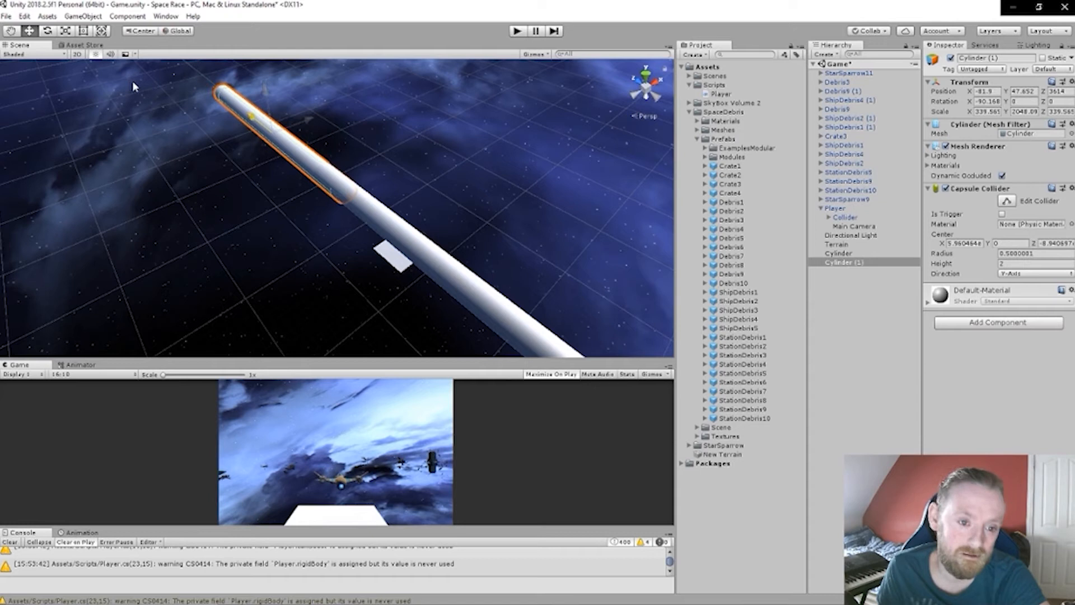
key("e")
mouse_move(273, 161)
left_mouse_down()
mouse_move(197, 153)
mouse_move(271, 173)
left_mouse_up()
scroll(315, 226, "down", 4)
middle_click_drag(314, 226, 227, 177)
Step: Delete both cylinders from the scene and save the scene
left_click(227, 141)
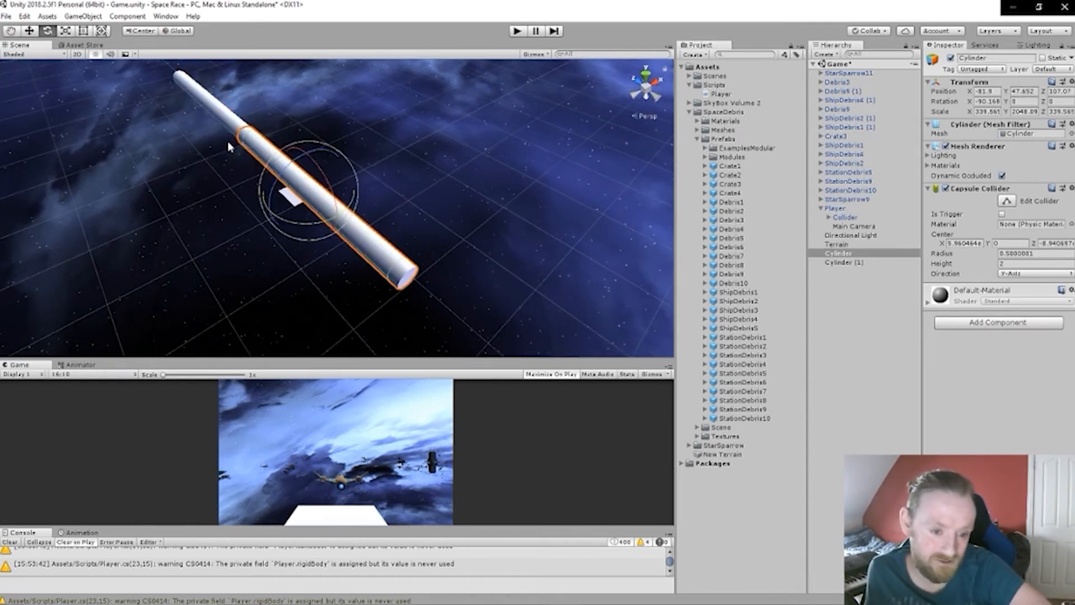
key("Delete")
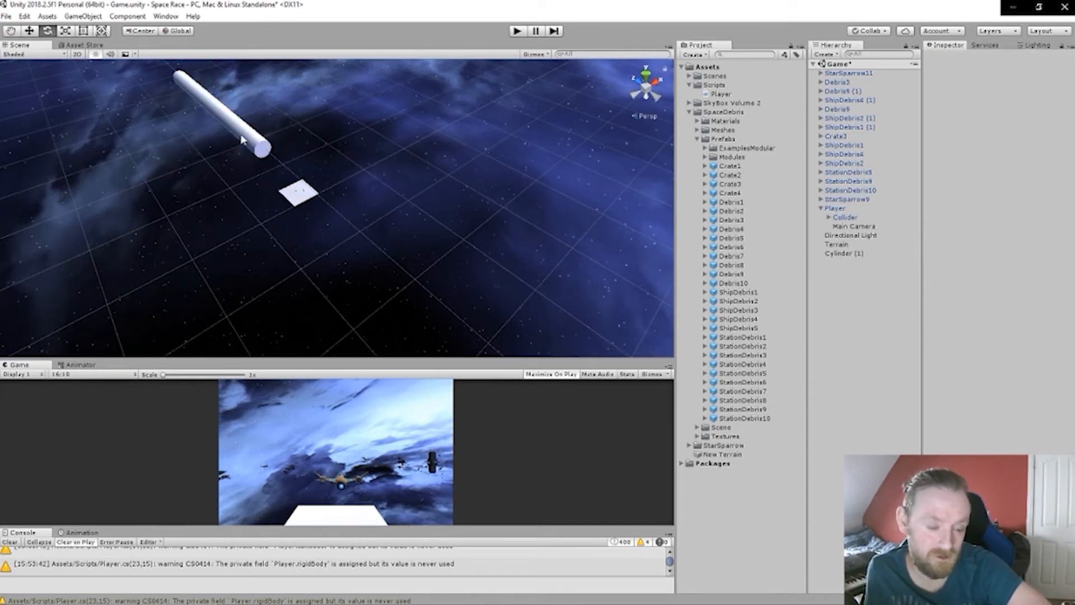
left_click(249, 140)
key("Delete")
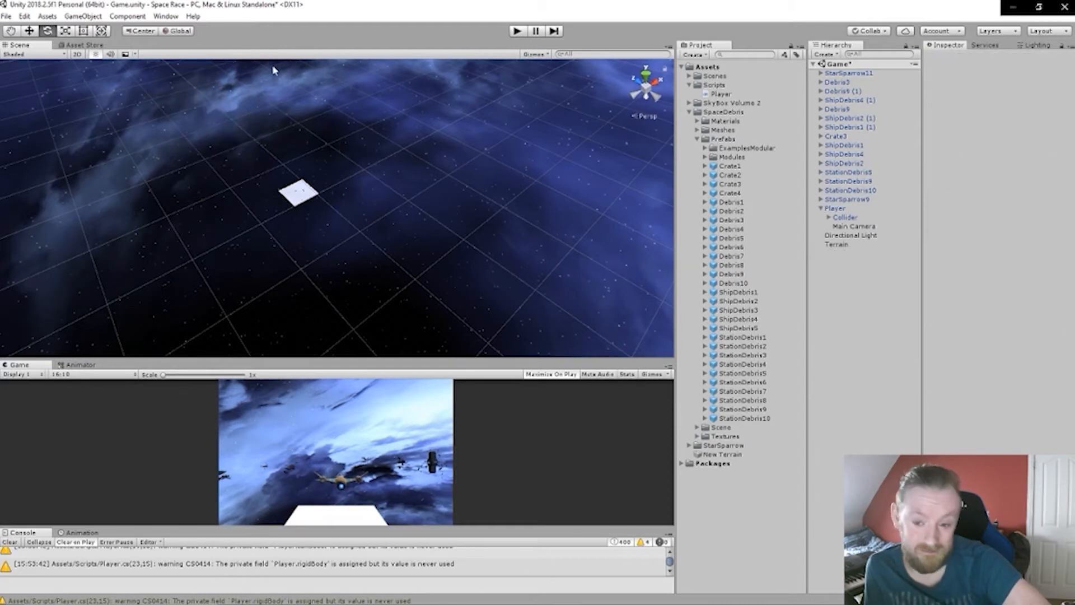
scroll(282, 248, "up", 2)
key("ctrl+s")
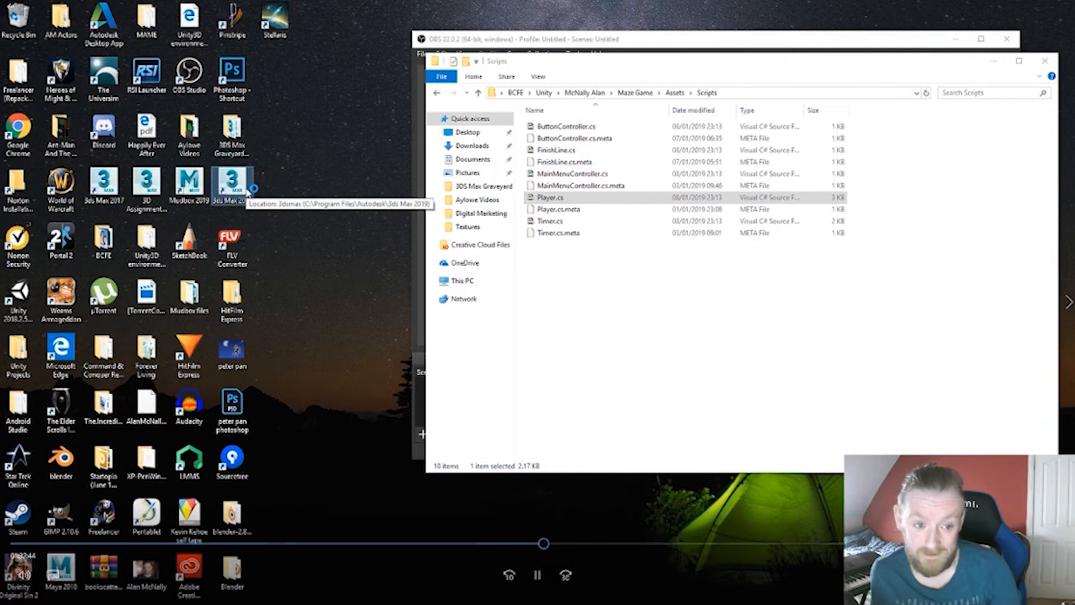
mouse_move(634, 560)
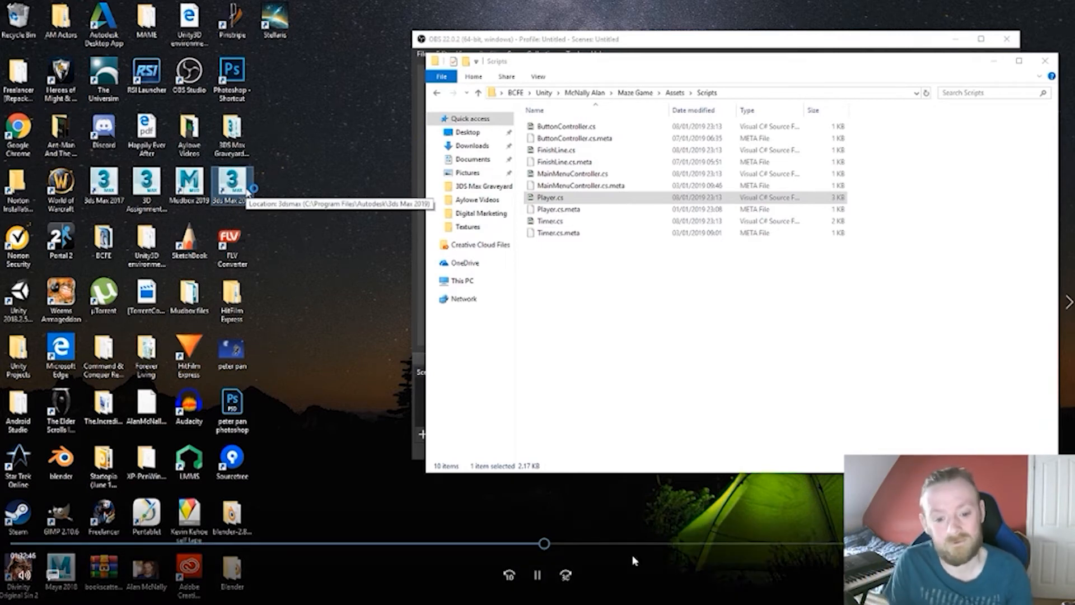
left_click(552, 543)
left_click(557, 543)
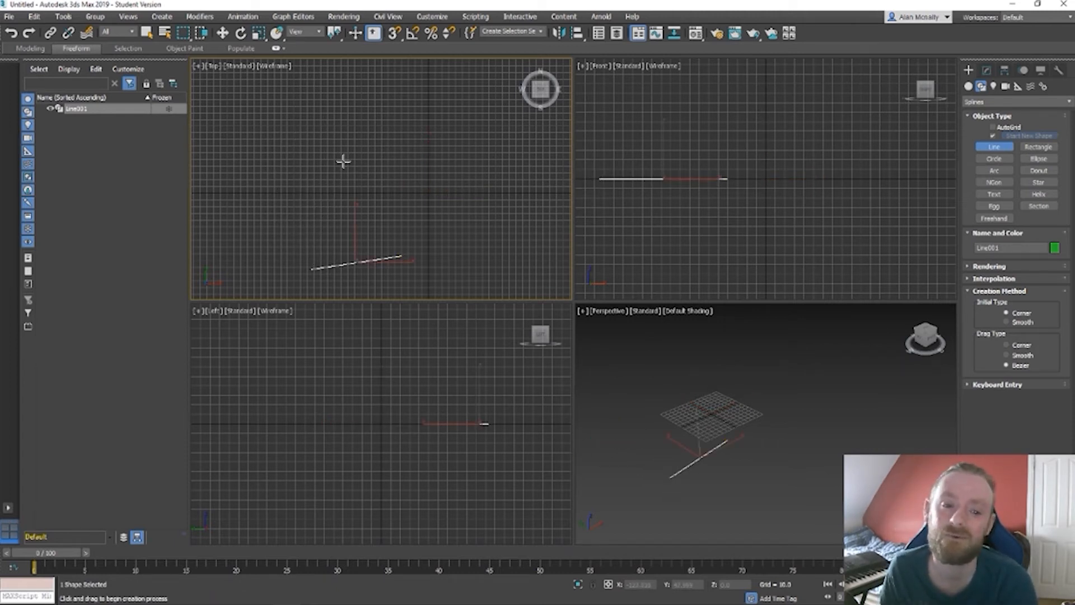
Step: In 3ds Max, draw an irregular zigzag track outline with the Line tool in the Perspective viewport and close the spline at its first vertex
left_click(700, 476)
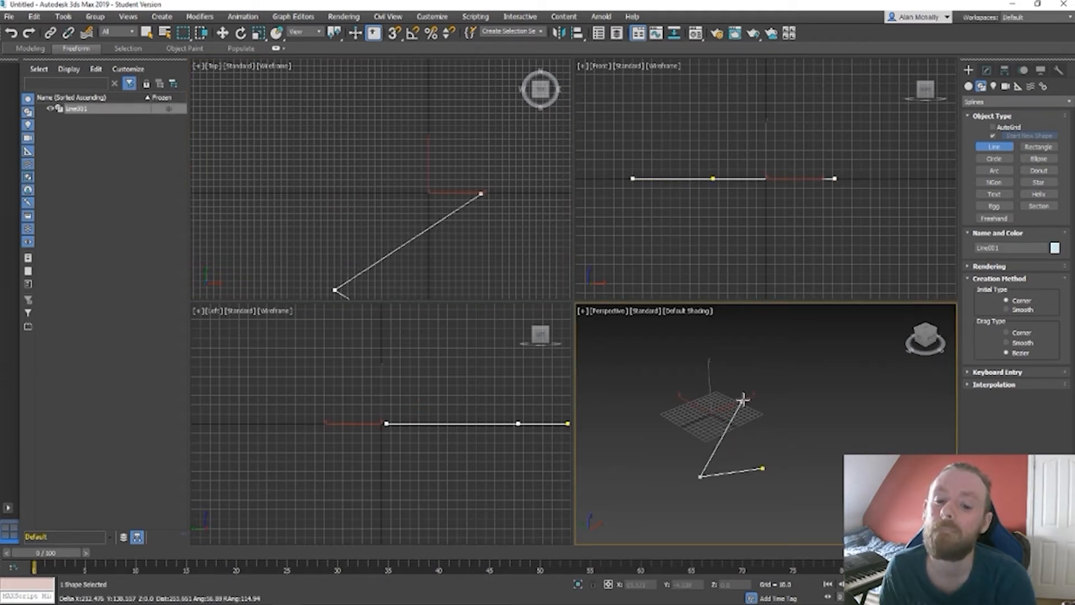
left_click(699, 414)
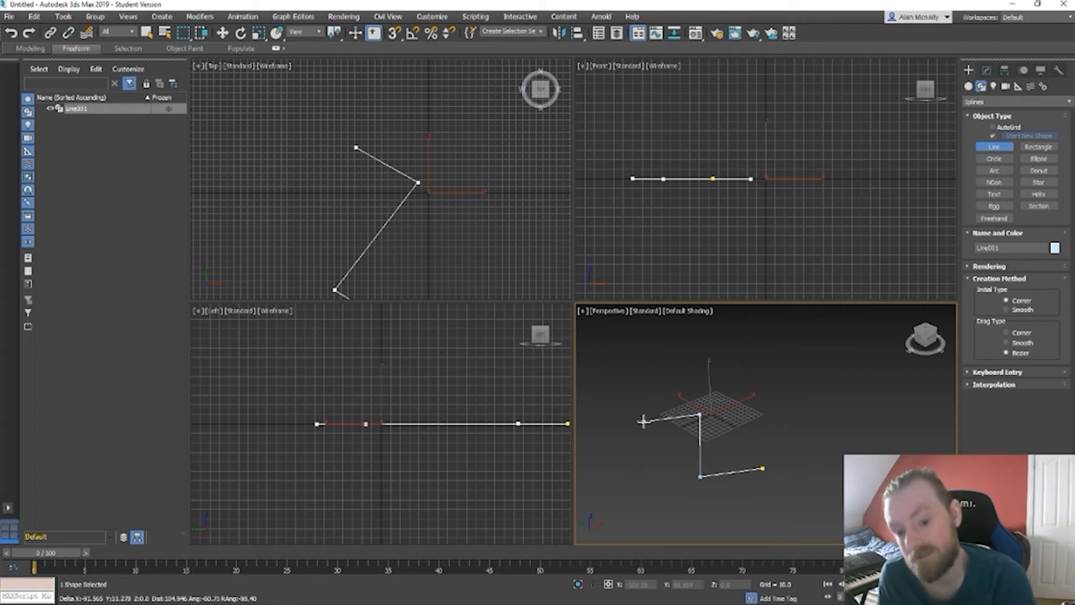
left_click(650, 459)
left_click(616, 395)
left_click(738, 362)
left_click(810, 401)
left_click(889, 439)
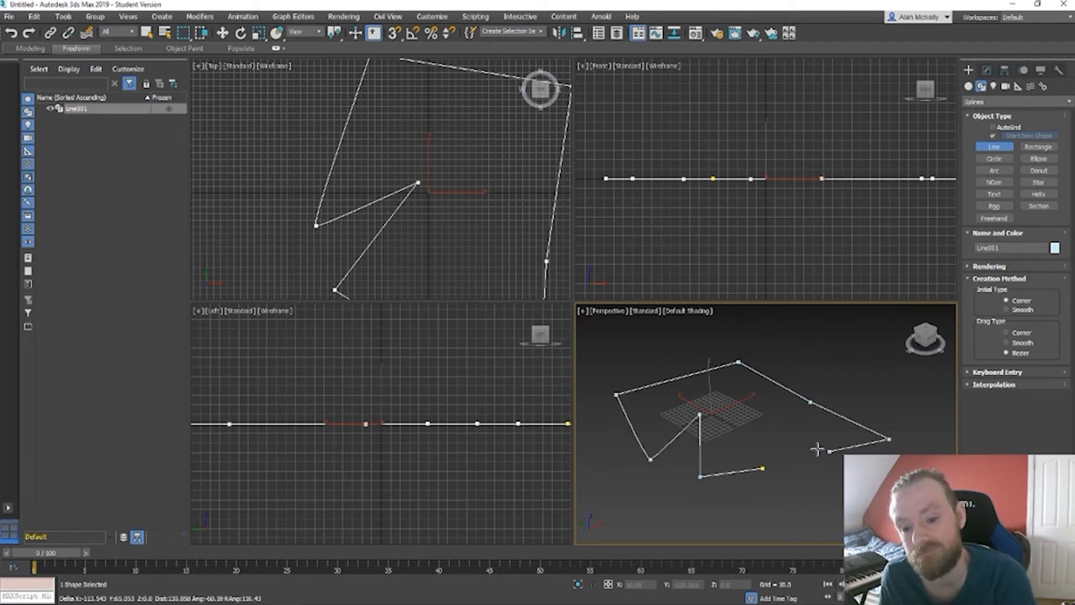
left_click(818, 449)
left_click(776, 413)
left_click(718, 425)
left_click(801, 466)
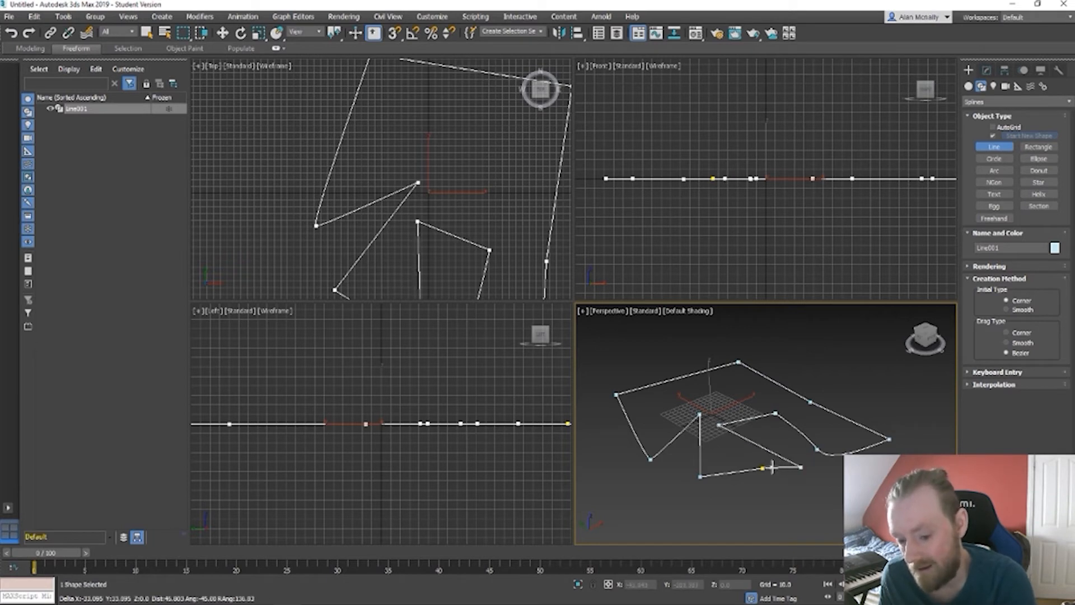
left_click(826, 512)
left_click(784, 513)
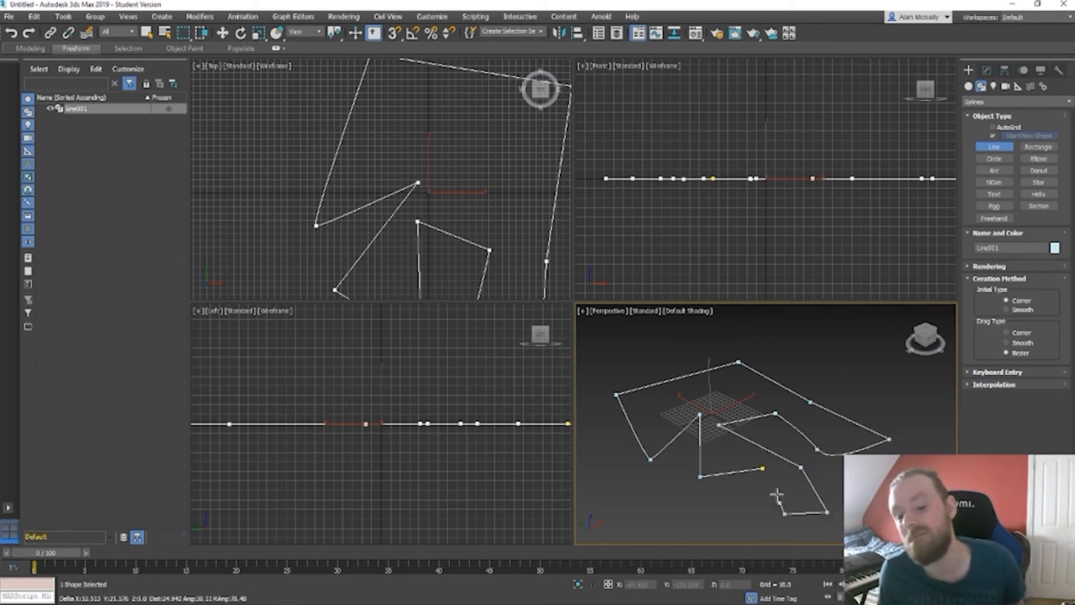
left_click(763, 468)
left_click(514, 342)
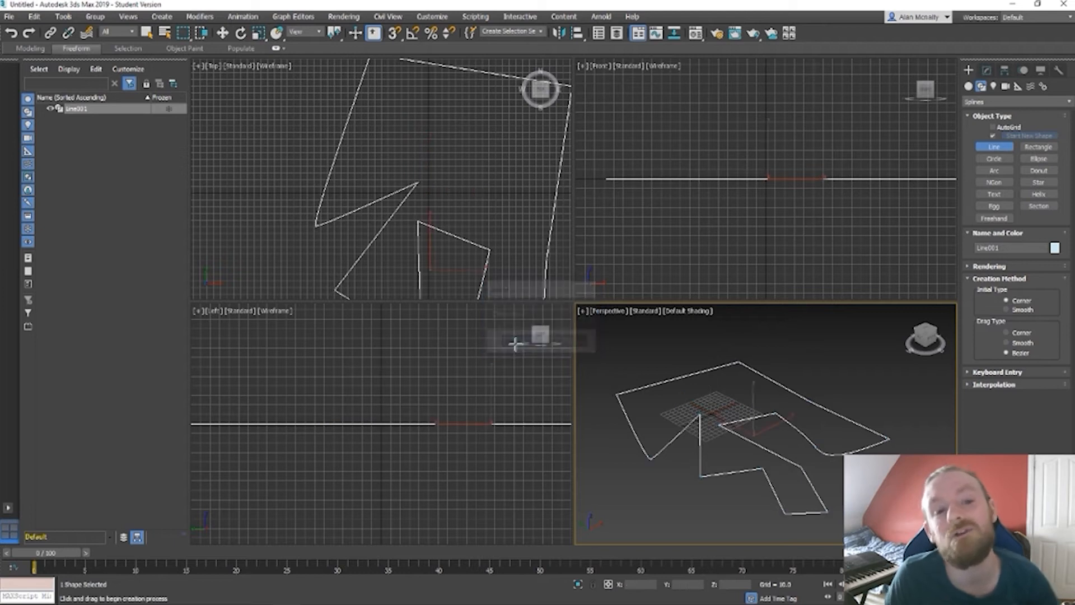
Step: Finish line creation, convert the closed outline to an editable spline and enter Vertex sub-object editing
scroll(704, 439, "up", 5)
scroll(702, 444, "down", 5)
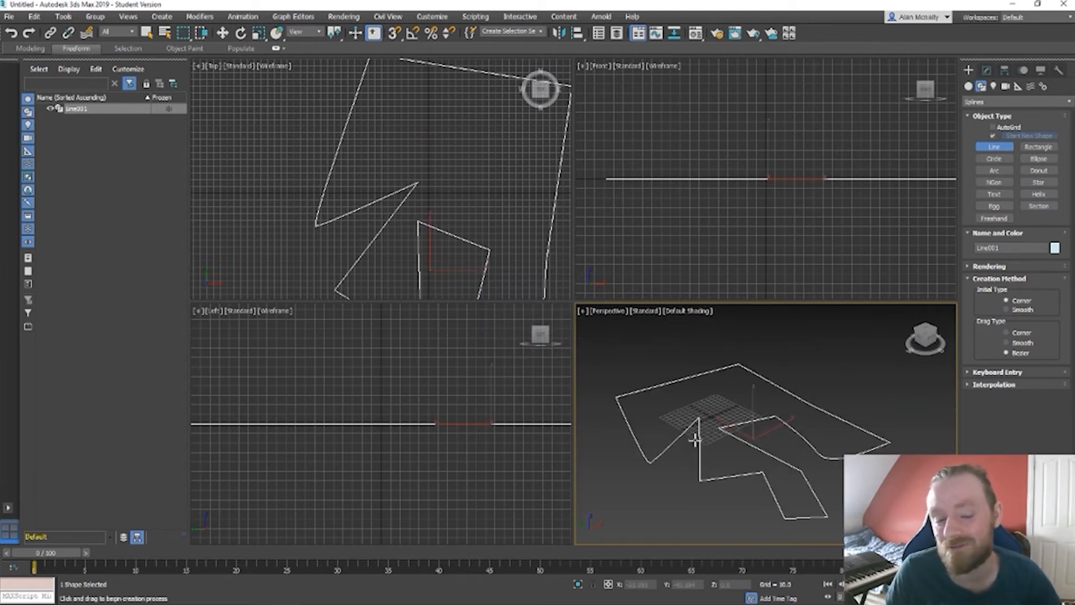
right_click(698, 442)
right_click(697, 445)
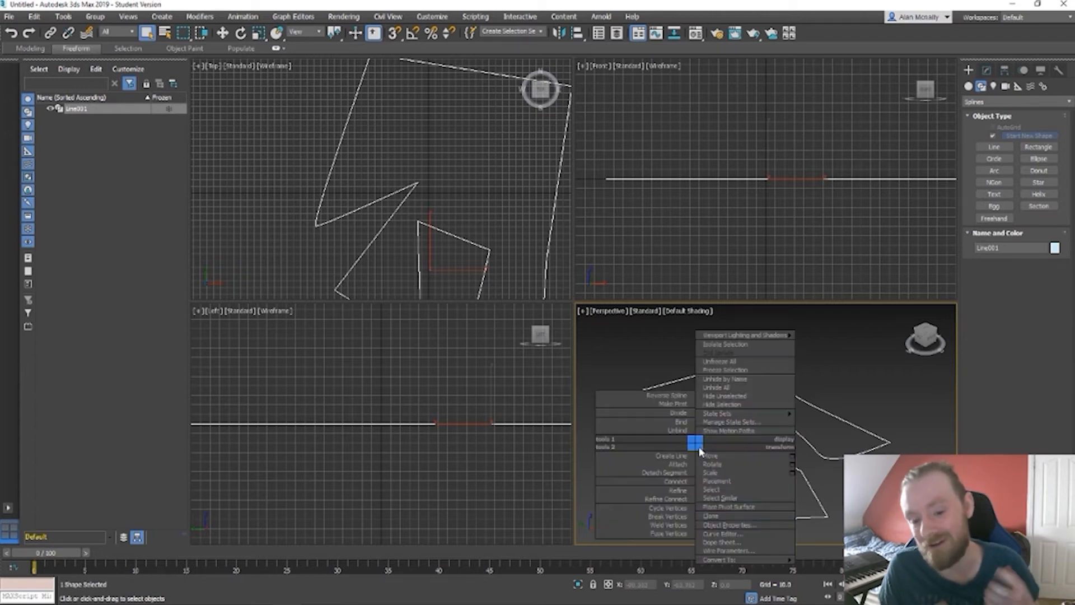
mouse_move(727, 560)
left_click(822, 560)
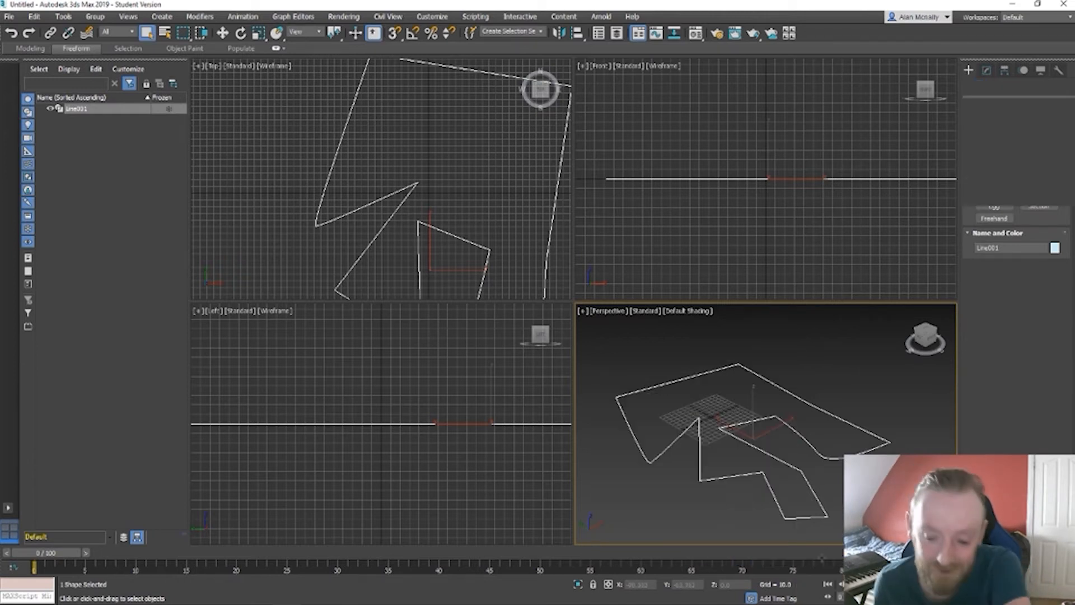
scroll(727, 453, "up", 5)
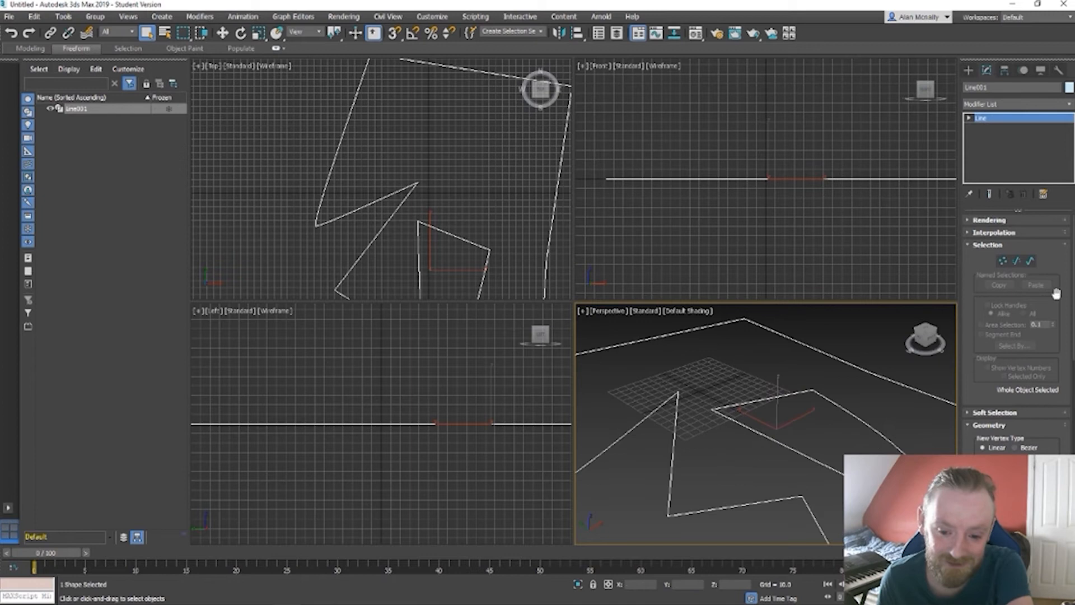
key("1")
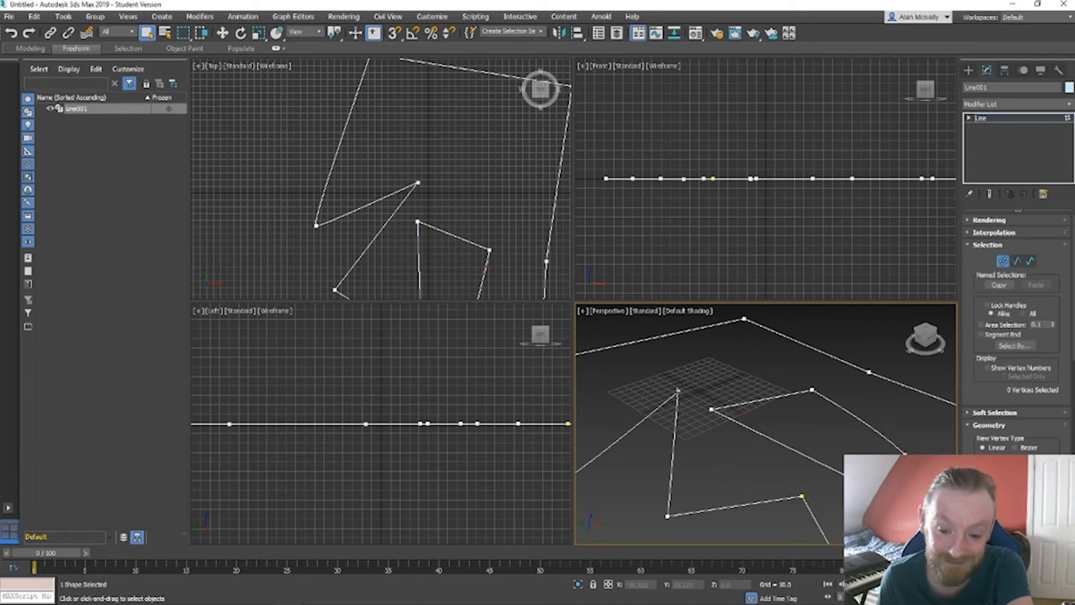
Step: Convert vertex 3, the inner peak of the line, to Smooth and move it slightly outward in the perspective view
right_click(674, 388)
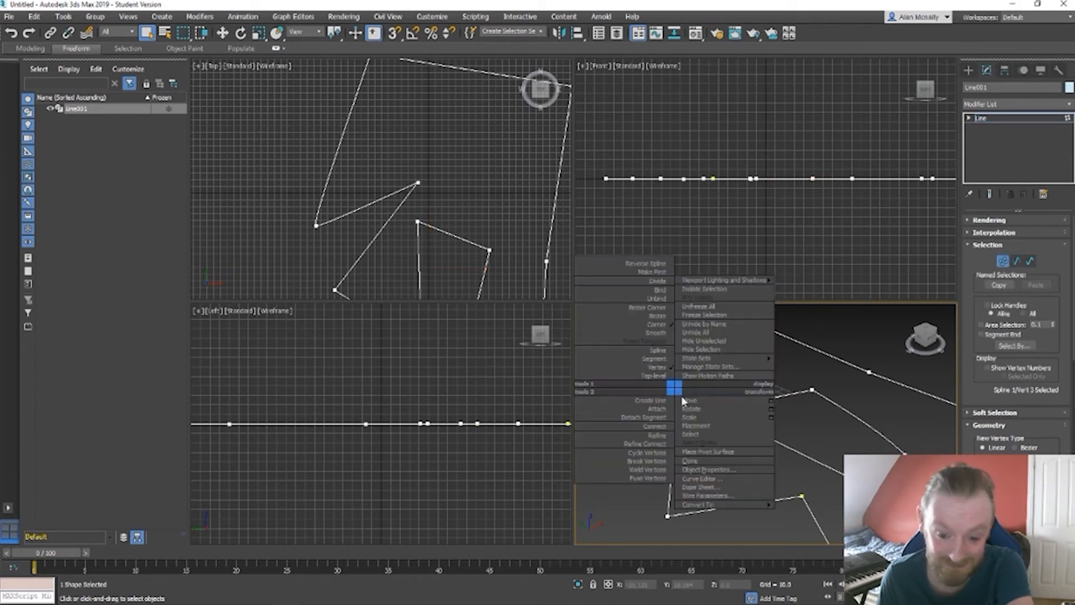
left_click(656, 334)
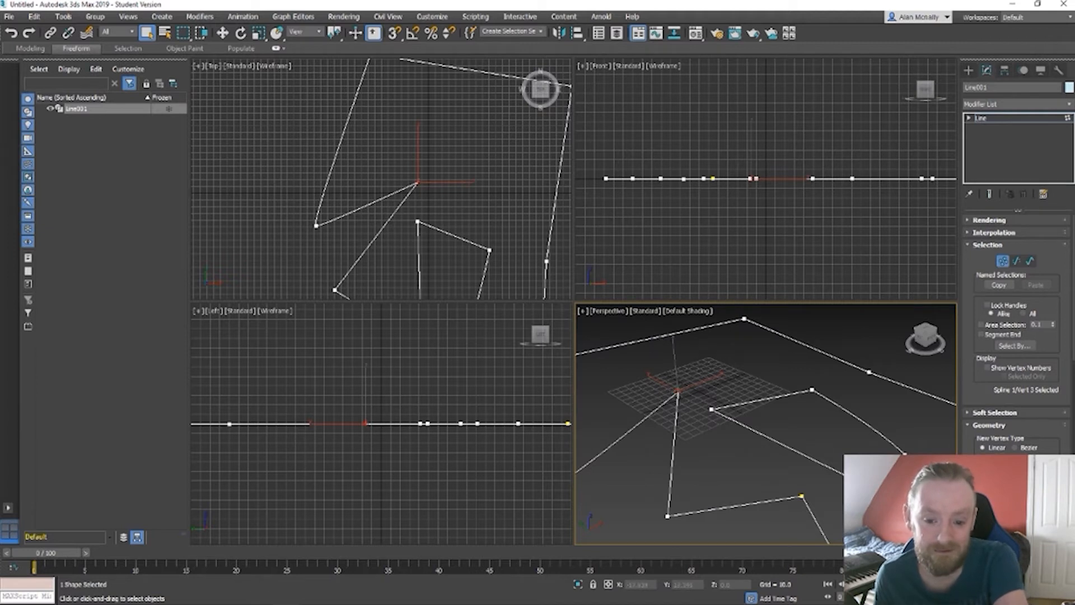
key("w")
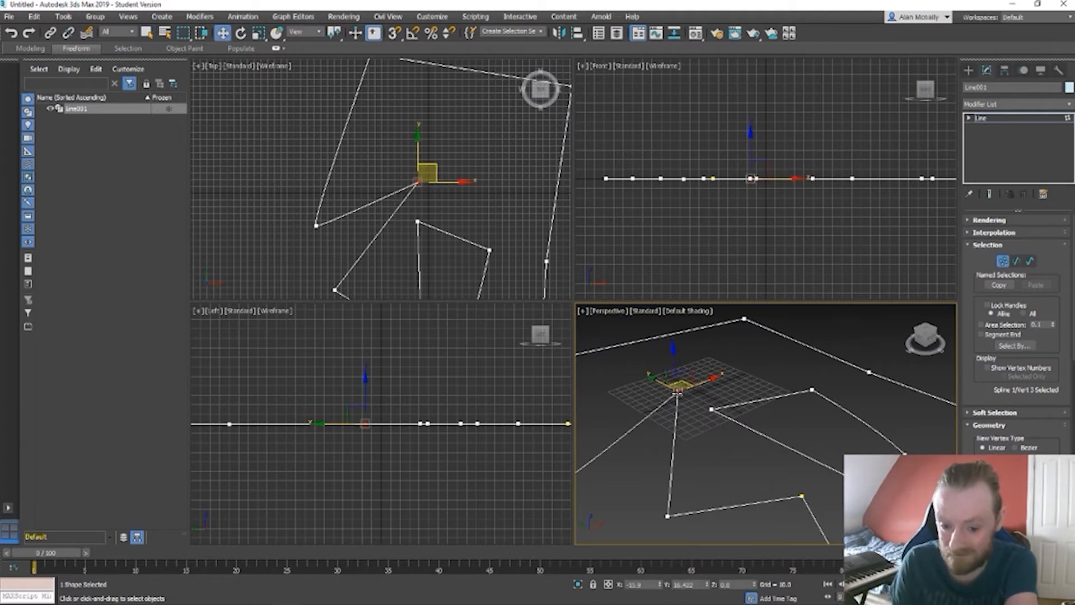
right_click(681, 387)
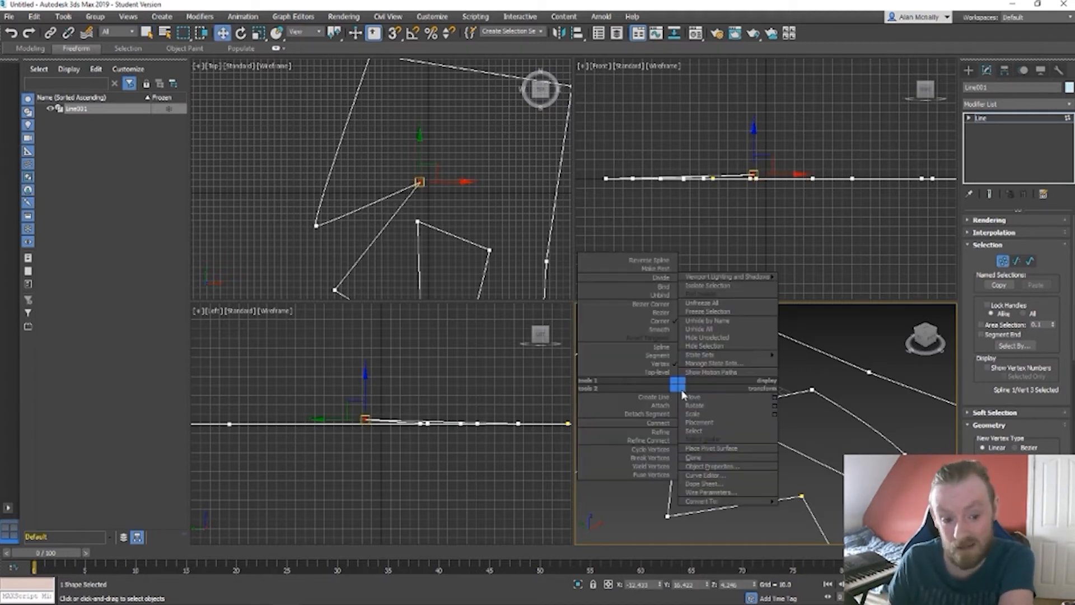
left_click(671, 334)
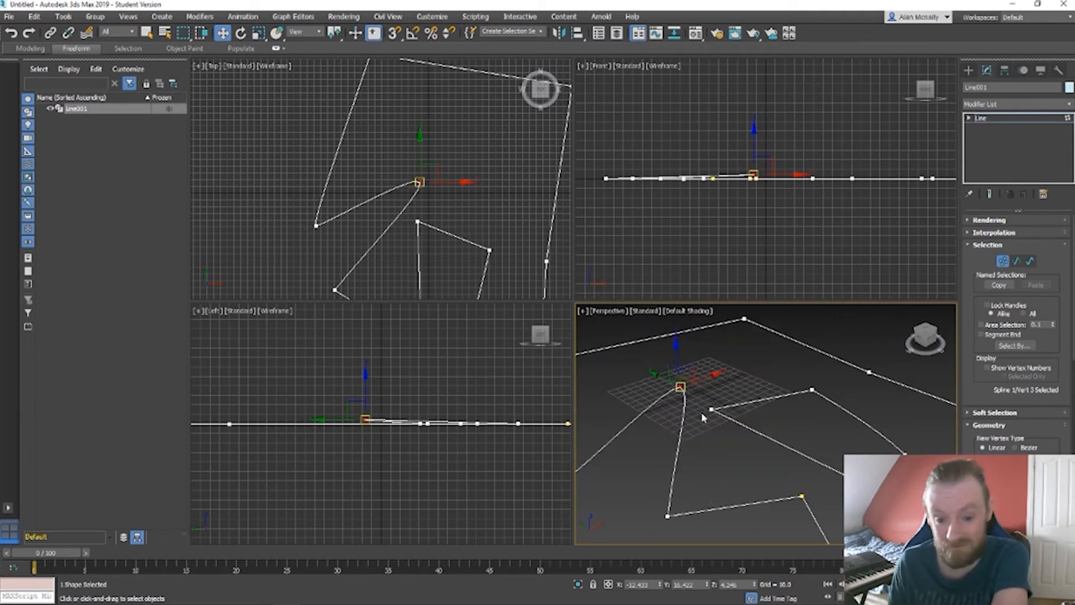
left_click_drag(680, 387, 658, 392)
Step: Convert vertex 3 to Bezier Corner and pull one tangent handle outward to bulge the segment toward vertex 2
middle_click_drag(690, 422, 792, 348, "alt")
middle_click_drag(739, 398, 689, 456, "alt")
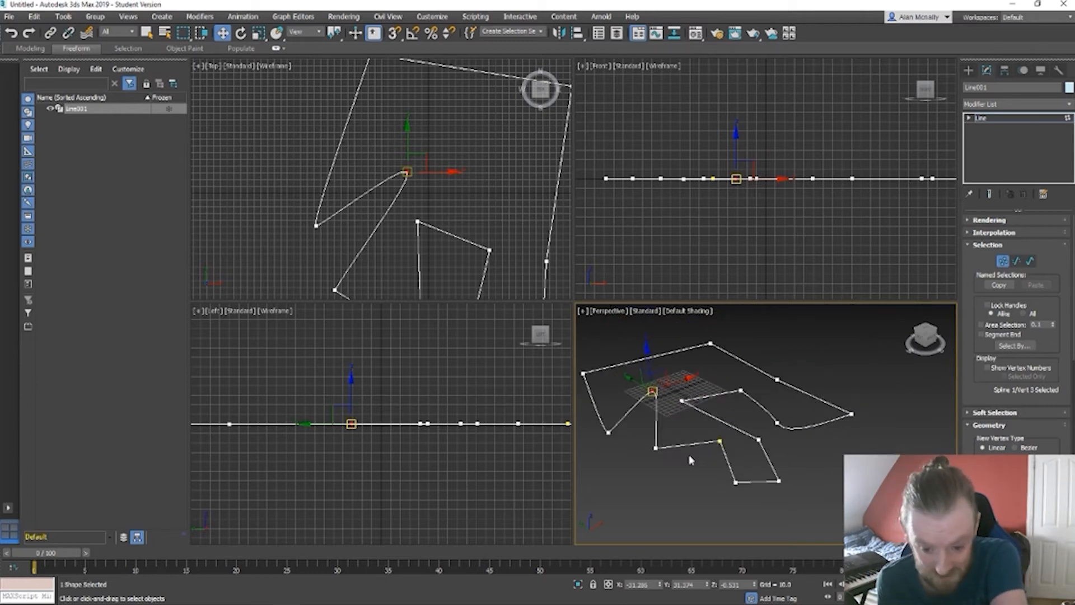
right_click(654, 392)
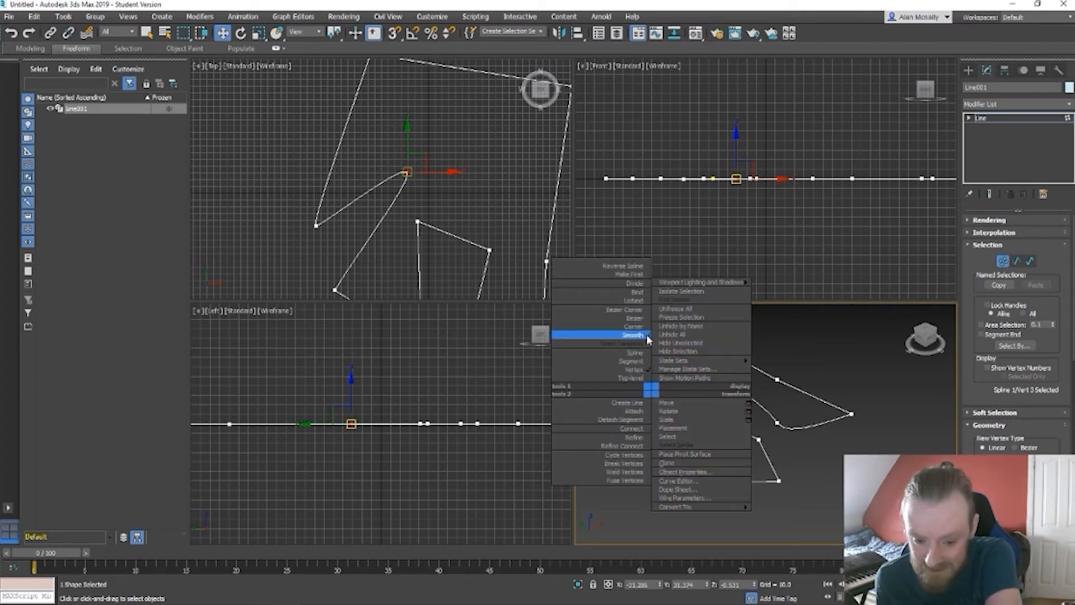
left_click(644, 312)
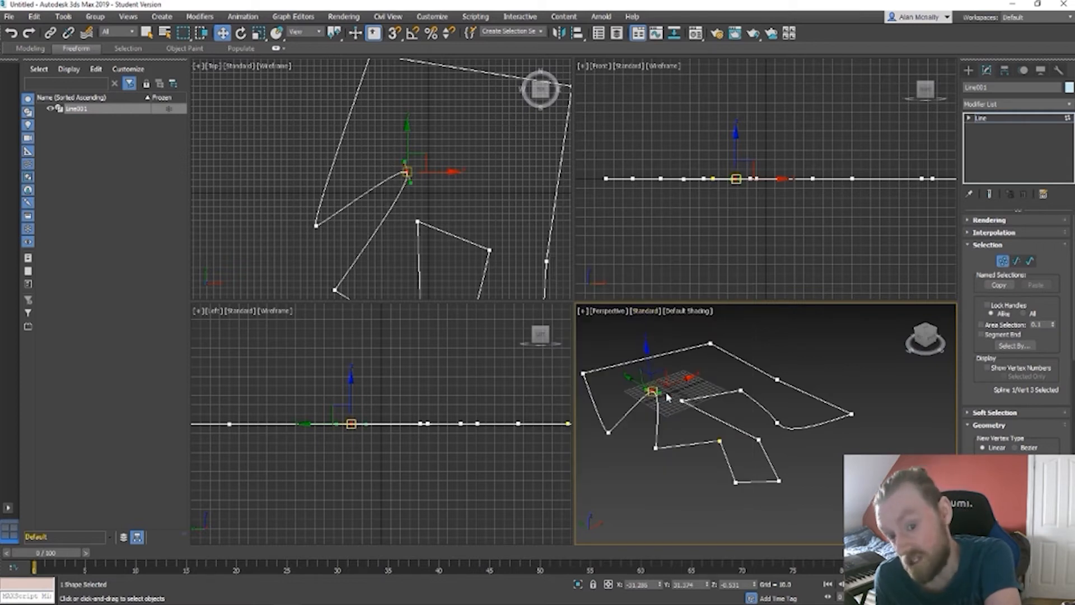
scroll(668, 402, "up", 3)
left_click_drag(651, 401, 674, 399)
middle_click_drag(673, 462, 651, 435)
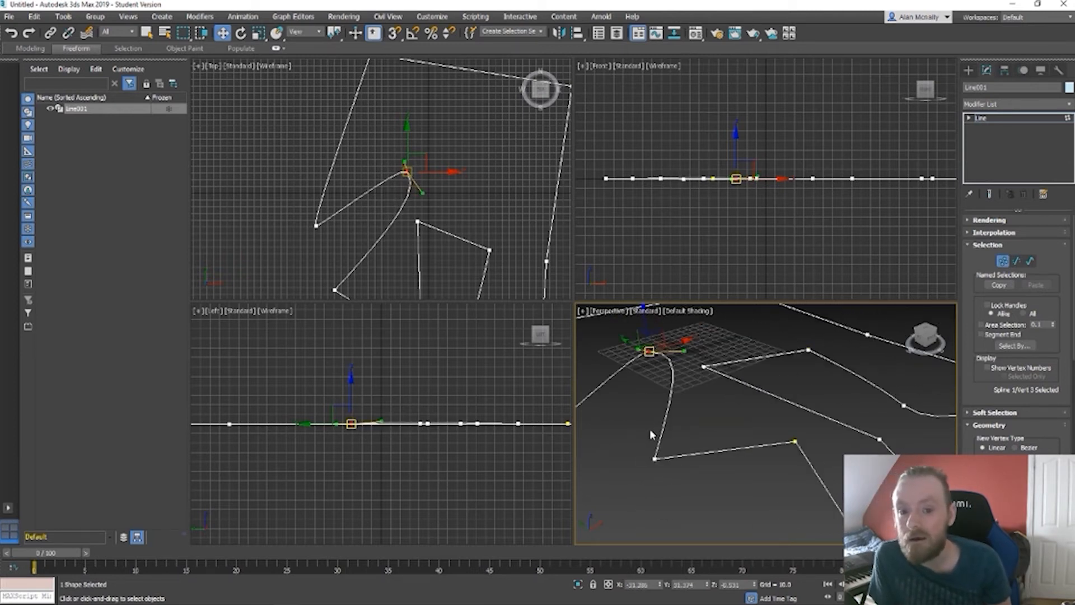
Step: Convert vertex 2 to Bezier Corner and reshape both adjoining segments by pulling its two tangent handles apart
right_click(650, 453)
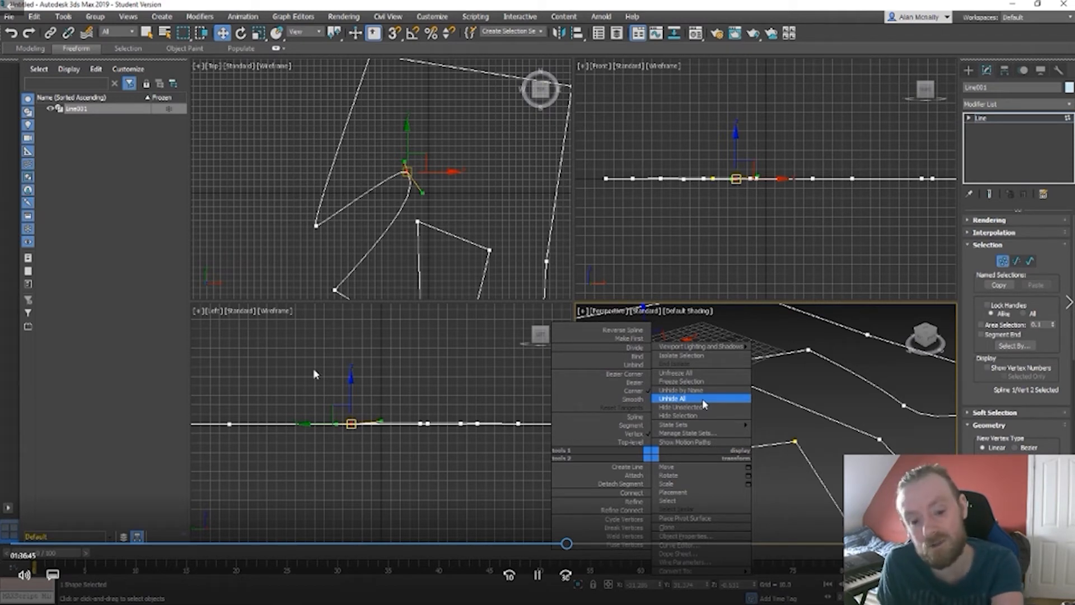
left_click(642, 373)
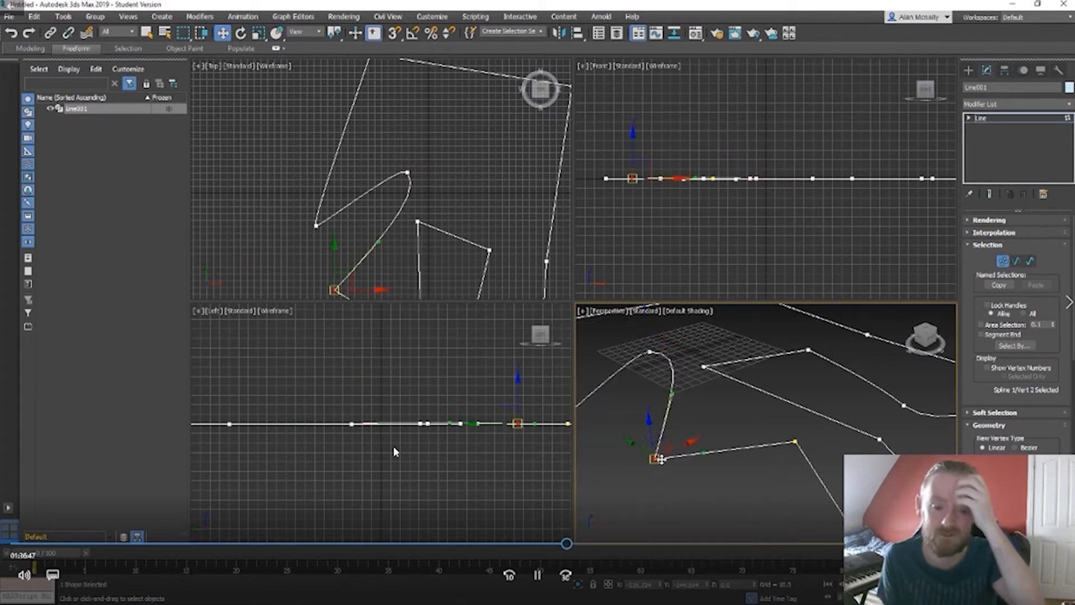
left_click_drag(672, 393, 620, 397)
left_click_drag(705, 454, 698, 514)
Step: Convert vertex 1, the line's start vertex, to Bezier Corner and raise its handle to arch the segment from vertex 2
mouse_move(752, 506)
middle_mouse_down()
mouse_move(690, 451)
mouse_move(751, 488)
middle_mouse_up()
right_click(771, 391)
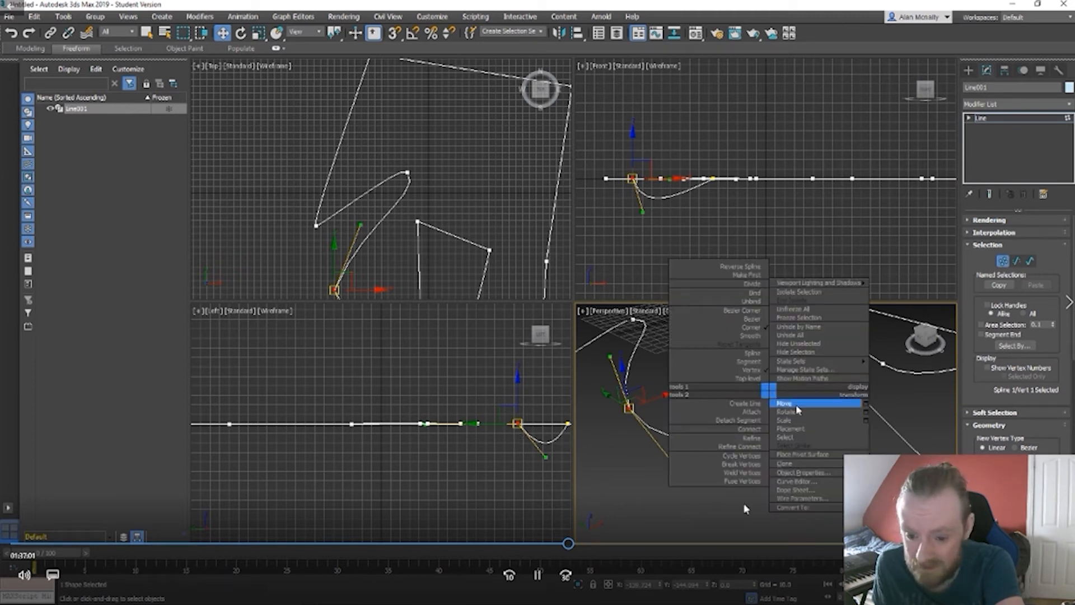
left_click(750, 311)
left_click_drag(731, 428, 701, 343)
Step: Convert vertex 13 to Bezier Corner, pull its handle downward to curve the adjoining segment, and move the vertex outward
middle_click_drag(780, 484, 751, 514)
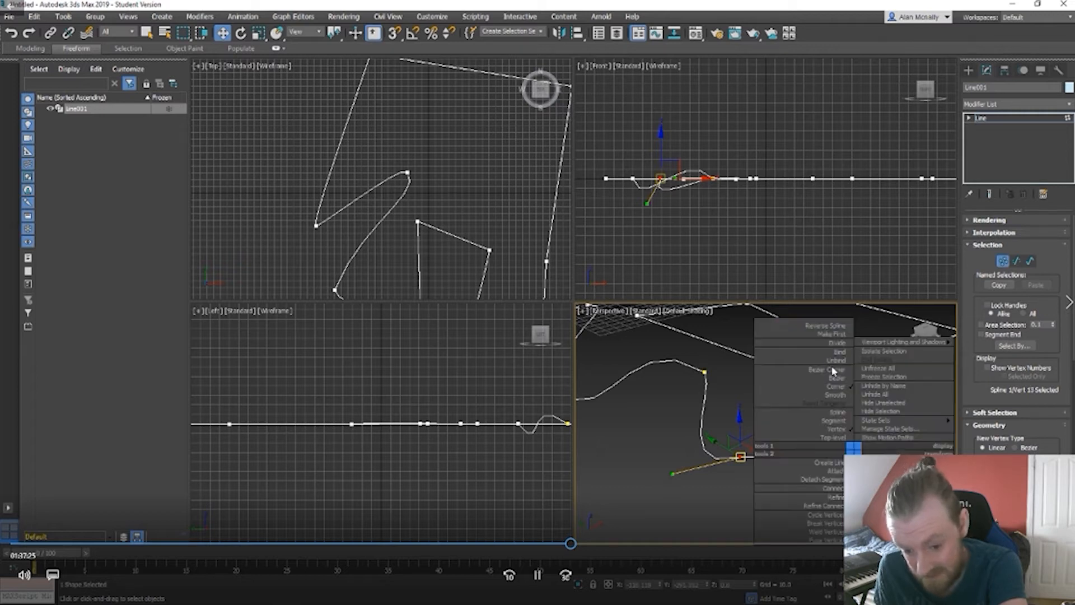
left_click(842, 379)
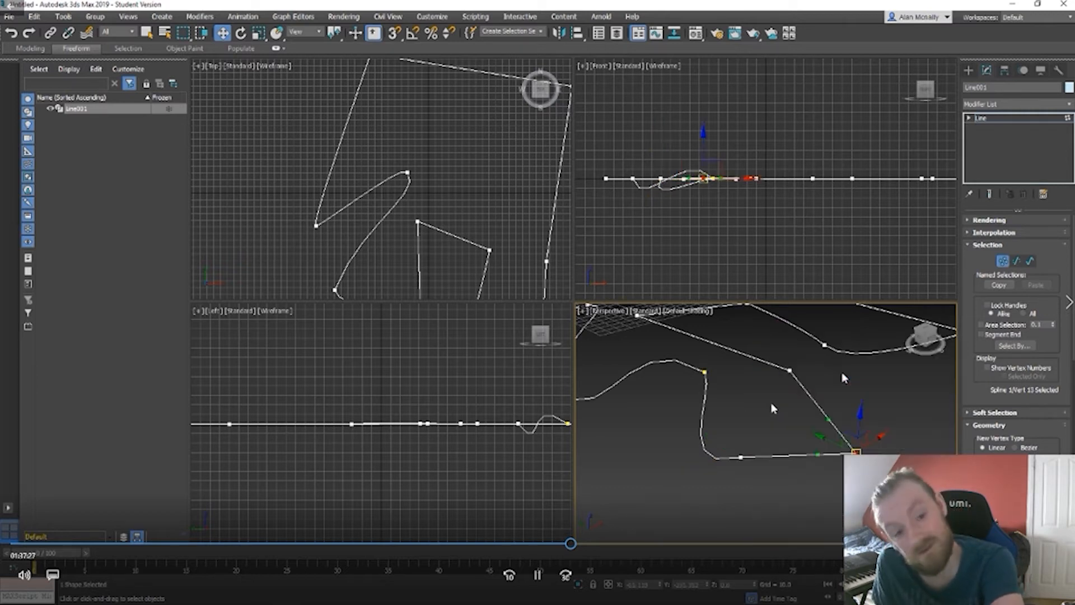
left_click_drag(821, 456, 845, 476)
left_click_drag(774, 408, 896, 452)
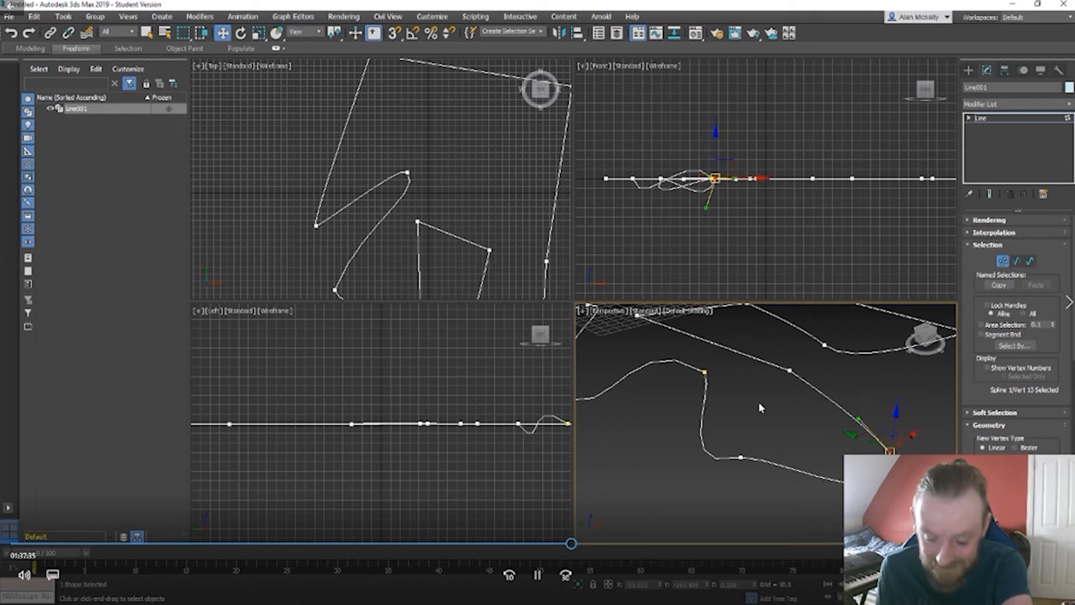
Step: Convert vertex 11 to Bezier Corner and pull the handle toward vertex 12 across to vertex 3's side to round the bend
middle_click_drag(833, 381, 742, 441, "alt")
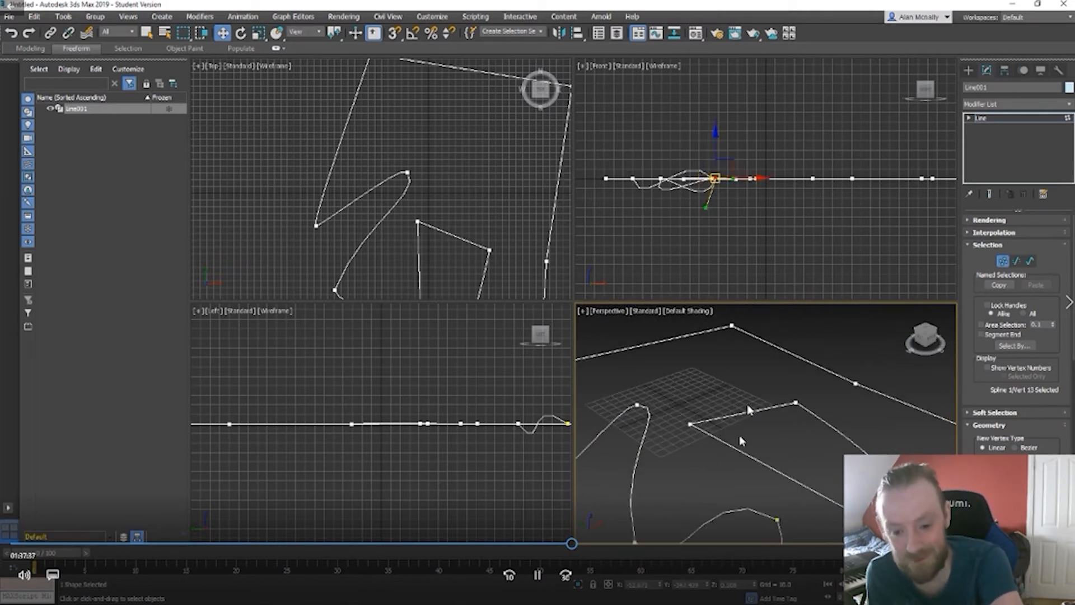
right_click(684, 423)
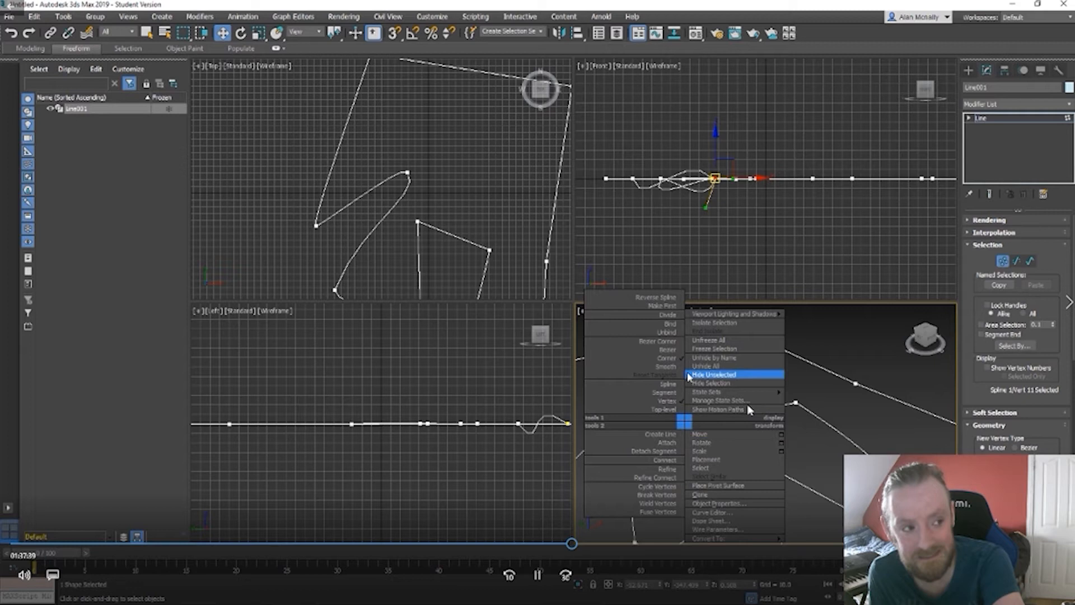
left_click(671, 350)
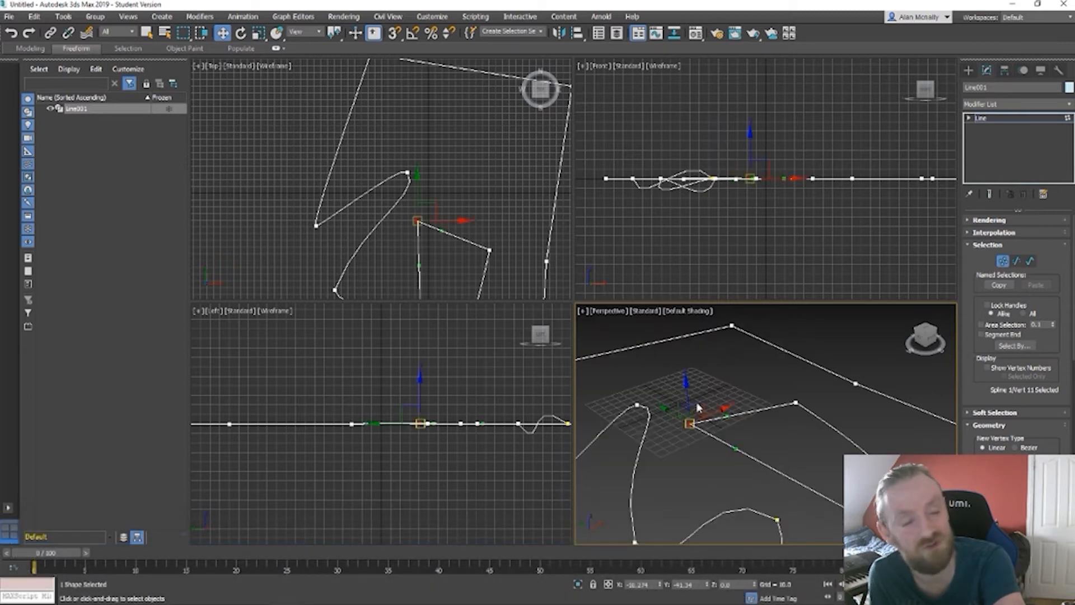
left_click_drag(734, 445, 636, 440)
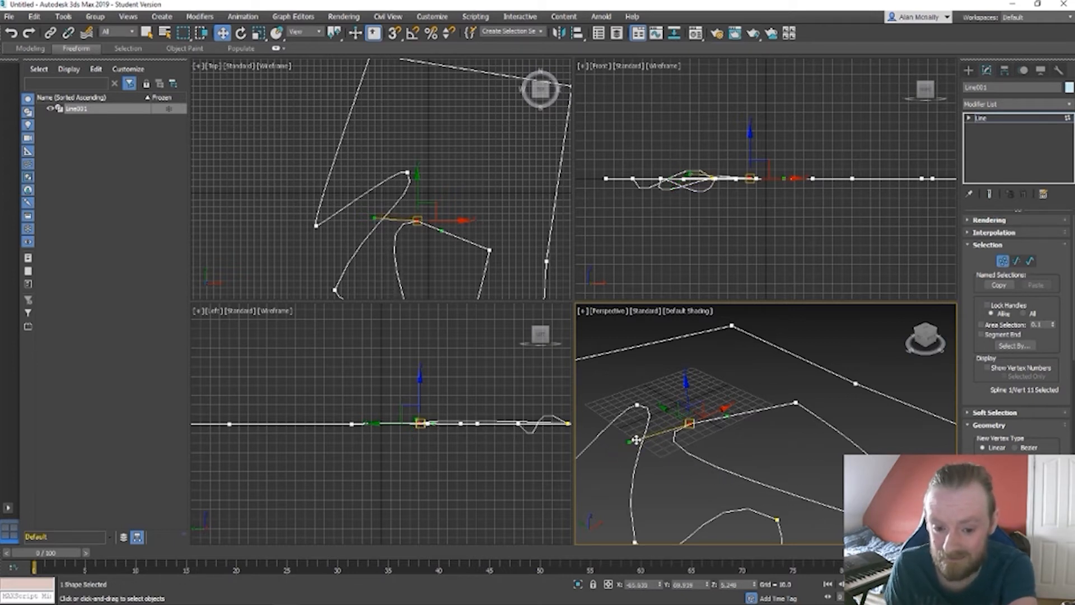
Step: Move the line's first vertex down below the grid plane to about Z -92.5
middle_click_drag(713, 477, 755, 457, "alt")
left_click(830, 373)
left_click_drag(830, 373, 683, 522)
mouse_move(760, 482)
middle_mouse_down()
mouse_move(696, 428)
mouse_move(761, 479)
middle_mouse_up()
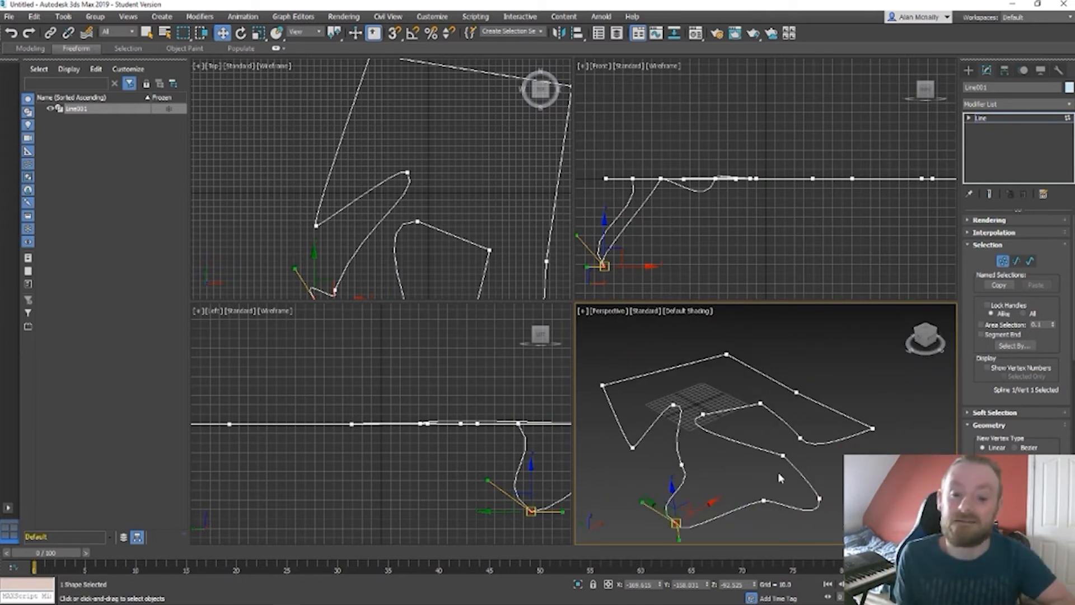
Step: Convert vertex 10, the corner after the rounded inner bend, to Smooth
scroll(762, 408, "up", 5)
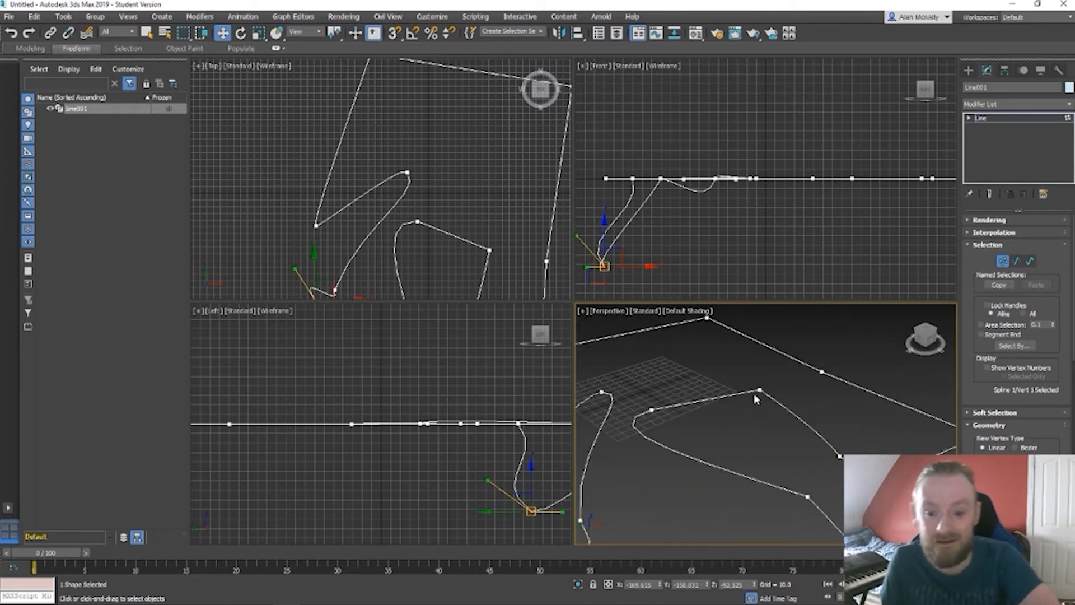
right_click(755, 387)
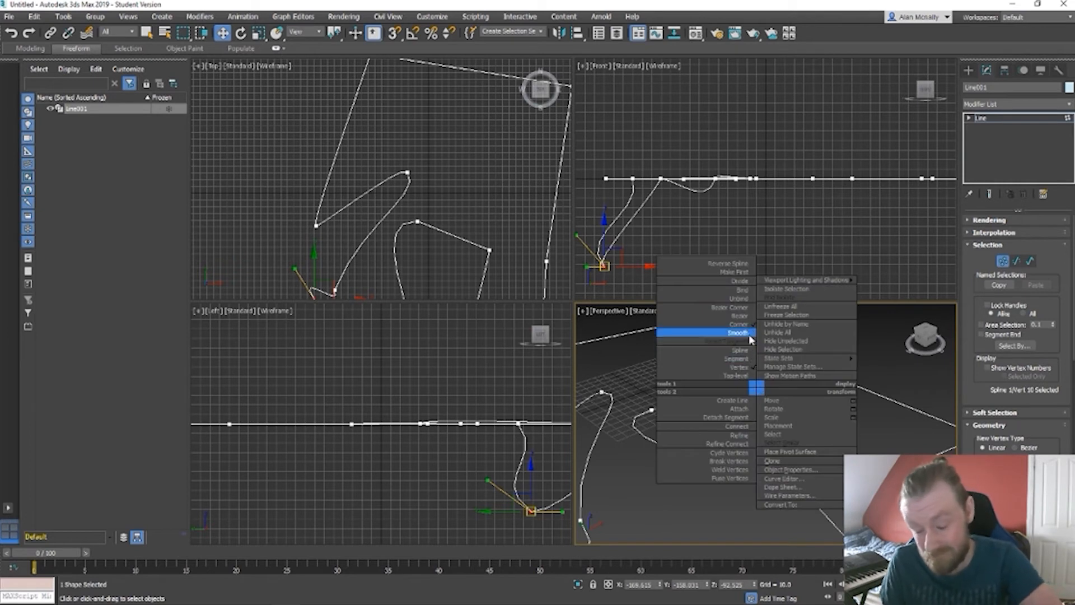
left_click(745, 333)
Step: Convert vertex 8, the far outer corner, to Bezier Corner, pull one handle outward, and raise the vertex to about Z 28.8
middle_click_drag(862, 464, 828, 460, "alt")
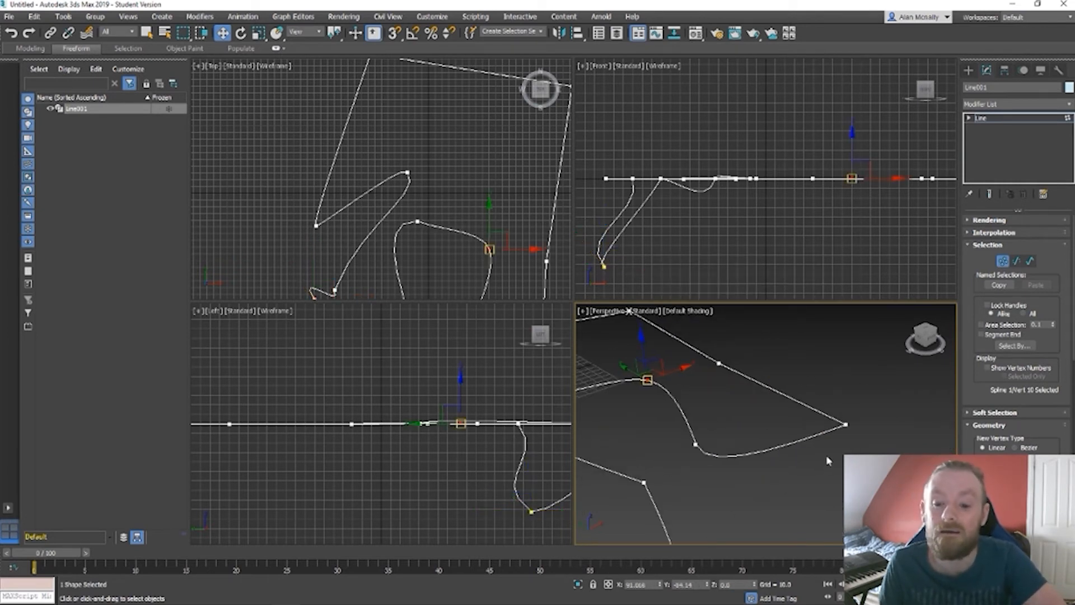
right_click(844, 421)
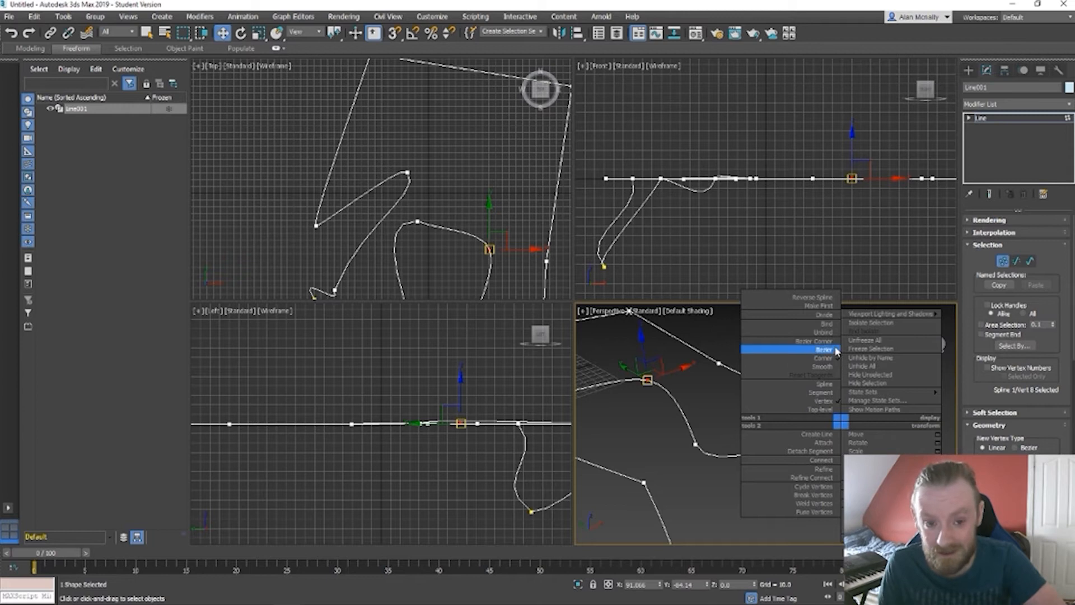
left_click(833, 343)
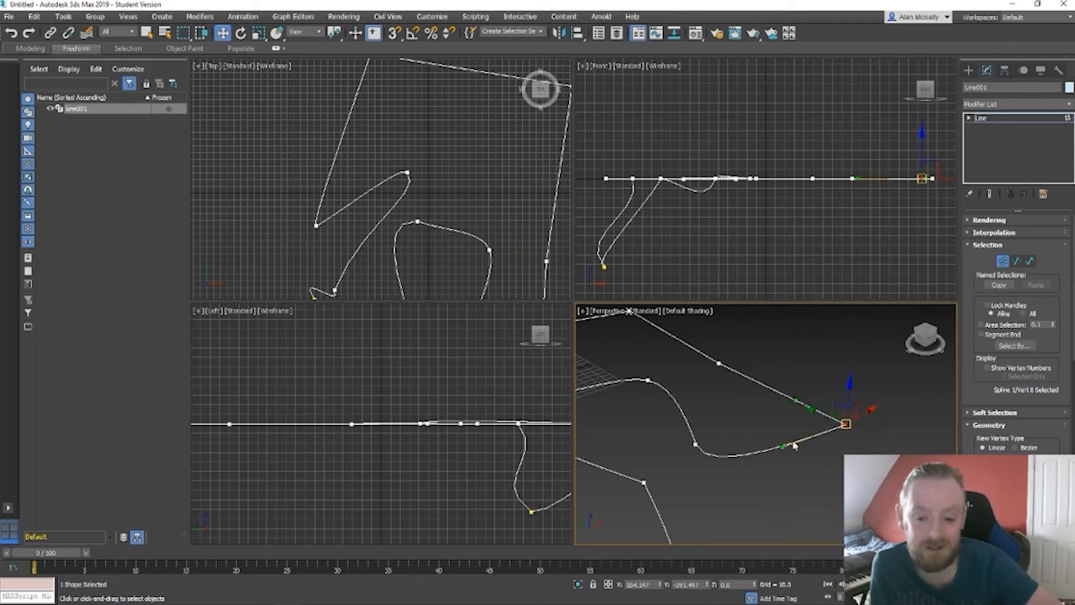
left_click_drag(782, 445, 875, 491)
left_click_drag(845, 424, 877, 386)
middle_click_drag(744, 376, 770, 441)
Step: Convert vertices 7, 6 and 5 along the outer edge of the line to Smooth
right_click(746, 427)
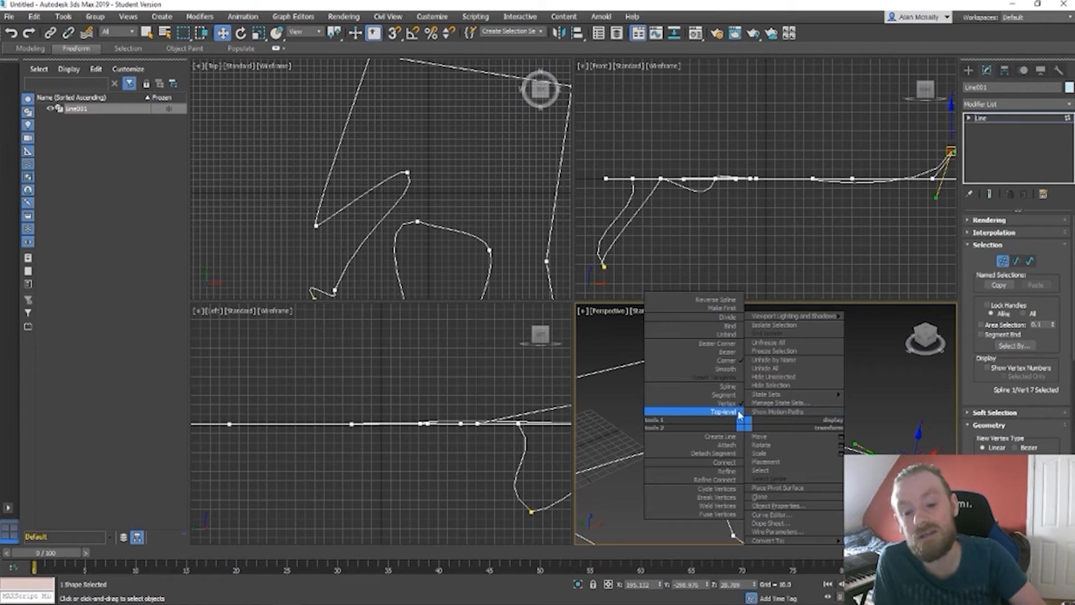
left_click(734, 371)
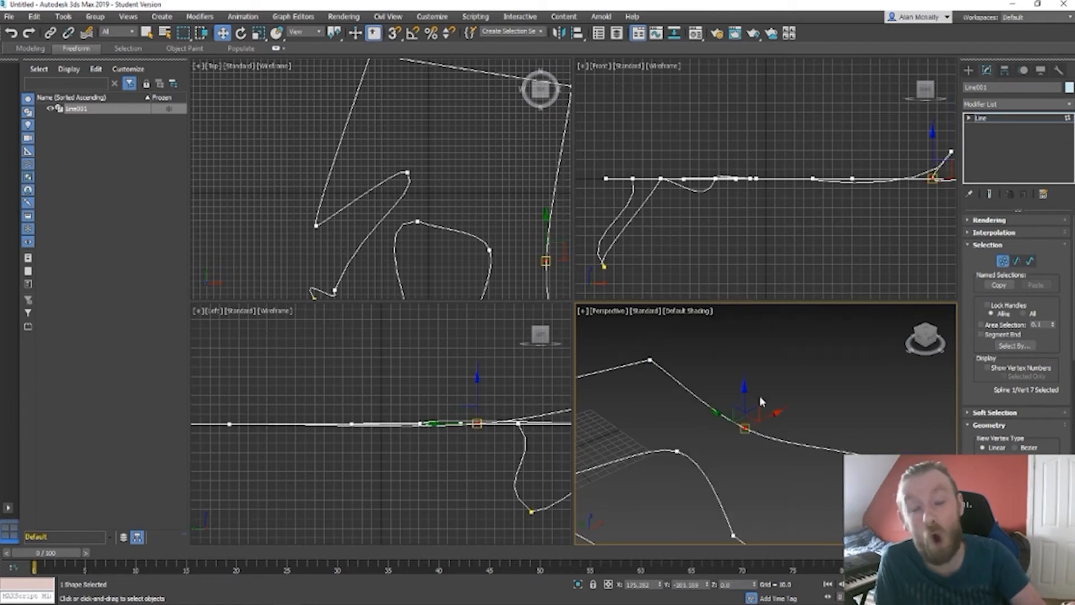
right_click(651, 359)
left_click(633, 311)
middle_click_drag(688, 401, 888, 373)
right_click(676, 381)
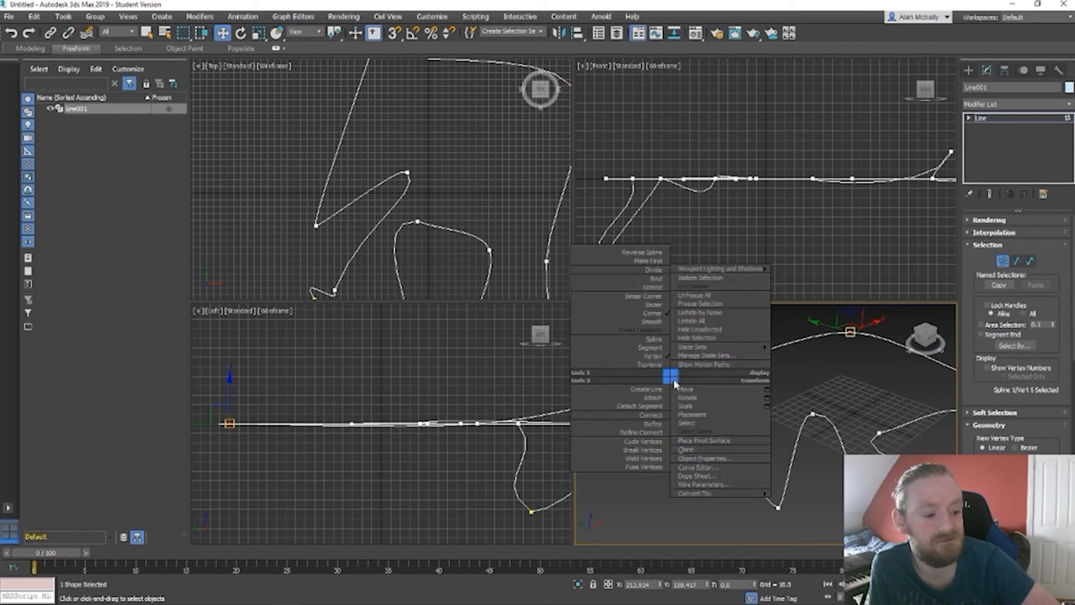
left_click(657, 329)
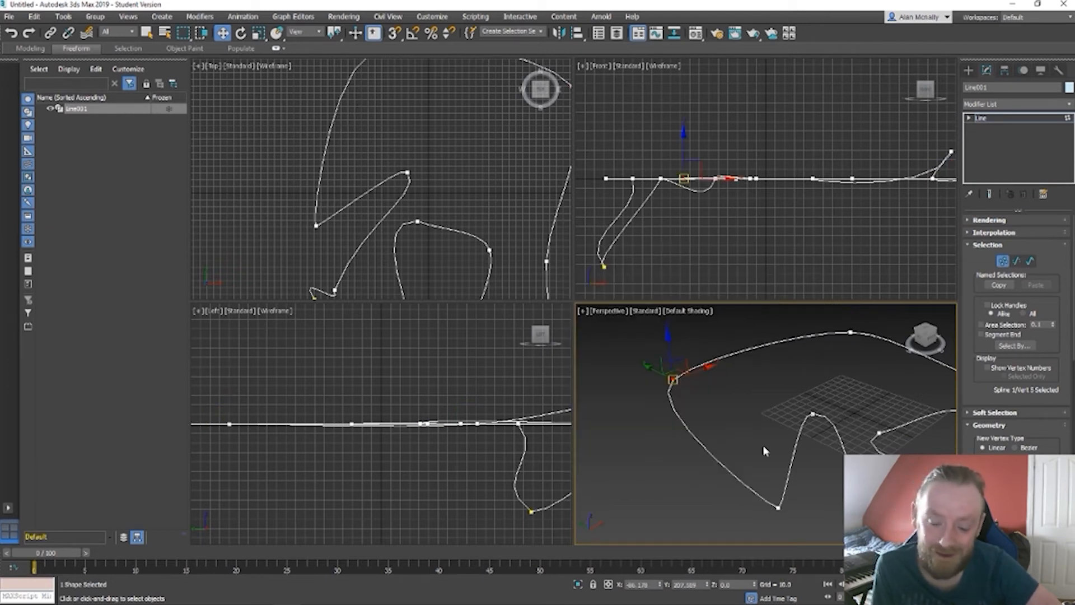
scroll(766, 451, "down", 3)
middle_click_drag(766, 450, 716, 424)
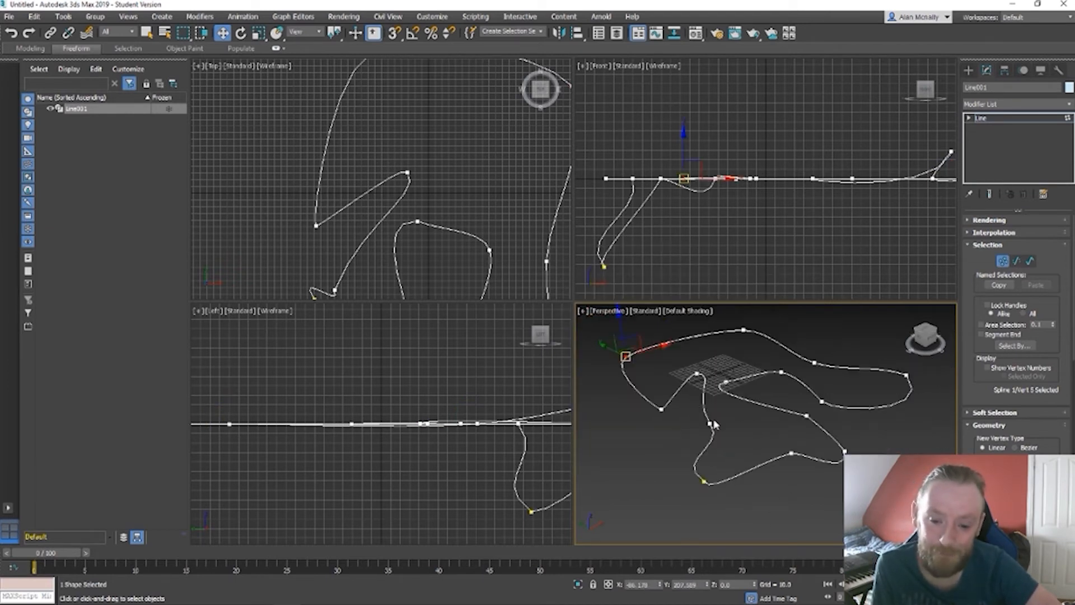
Step: Move vertex 3 farther from the inner bend, slightly below the grid plane
left_click(697, 373)
left_click_drag(697, 373, 681, 376)
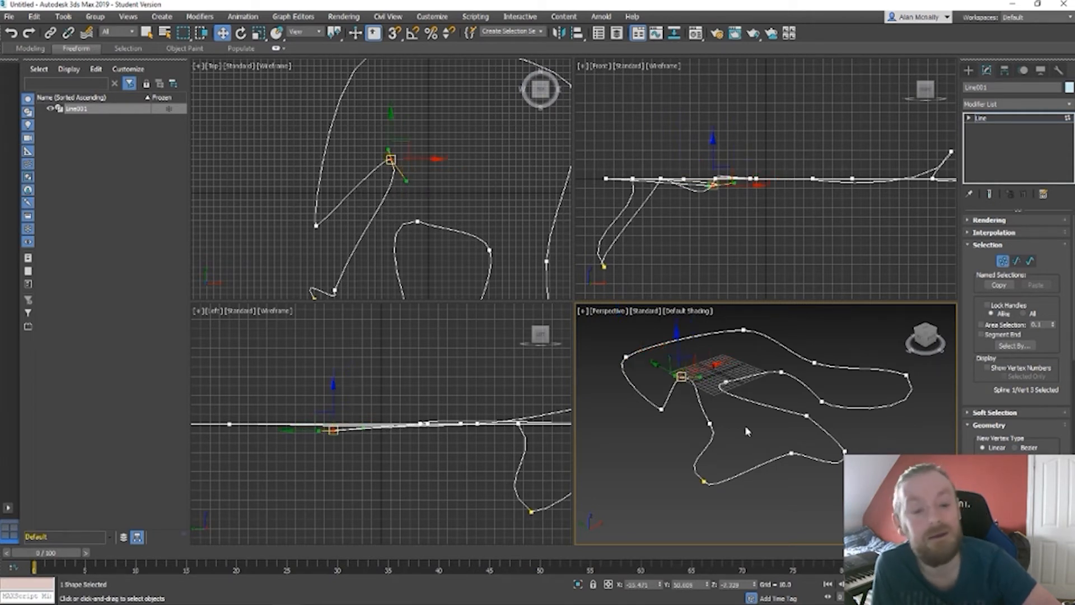
middle_click_drag(813, 432, 782, 448, "alt")
Step: Exit vertex editing to return to the whole line and activate the Move tool
right_click(774, 433)
left_click(738, 471)
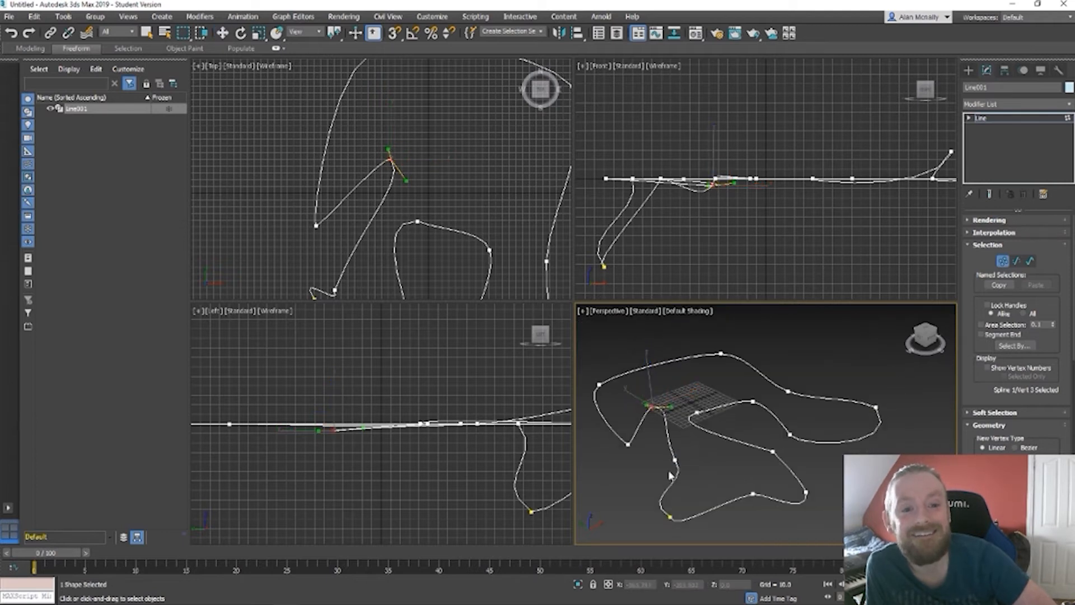
middle_click_drag(692, 463, 728, 436, "alt")
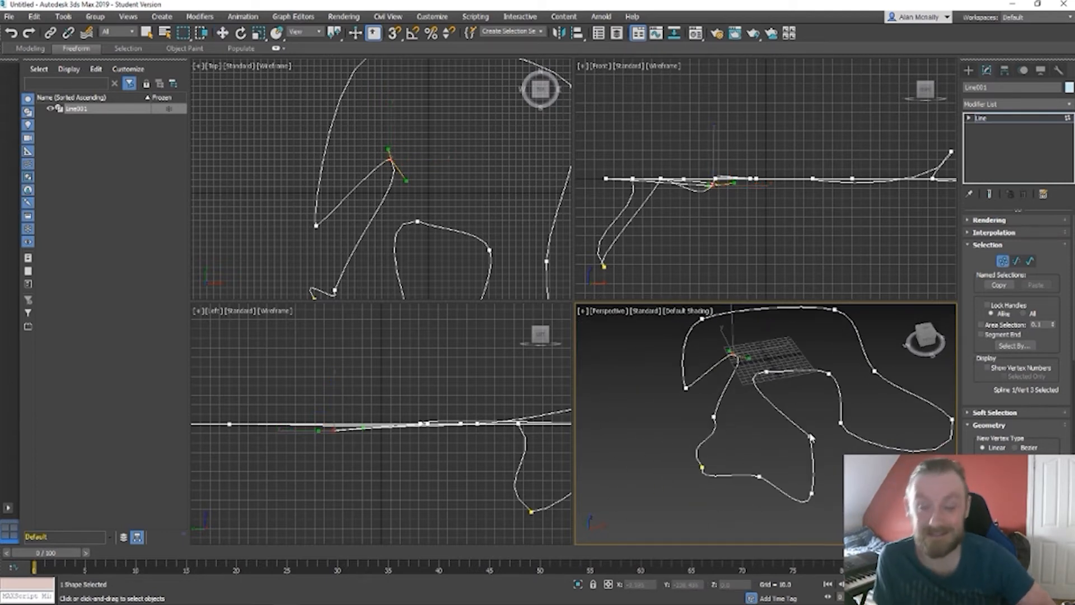
middle_click_drag(811, 438, 808, 399, "alt")
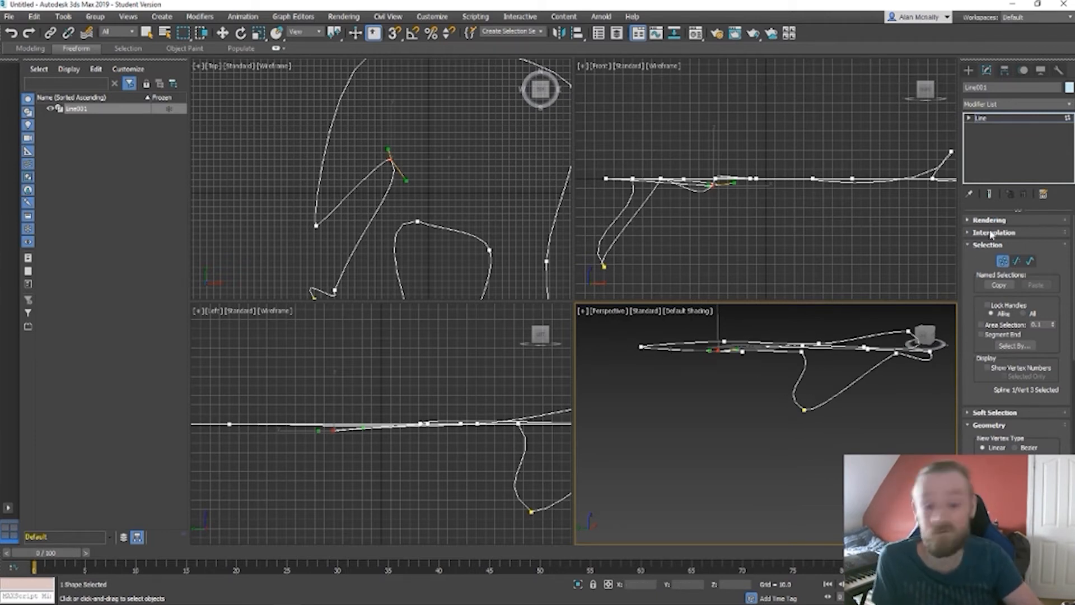
left_click(1002, 261)
key("w")
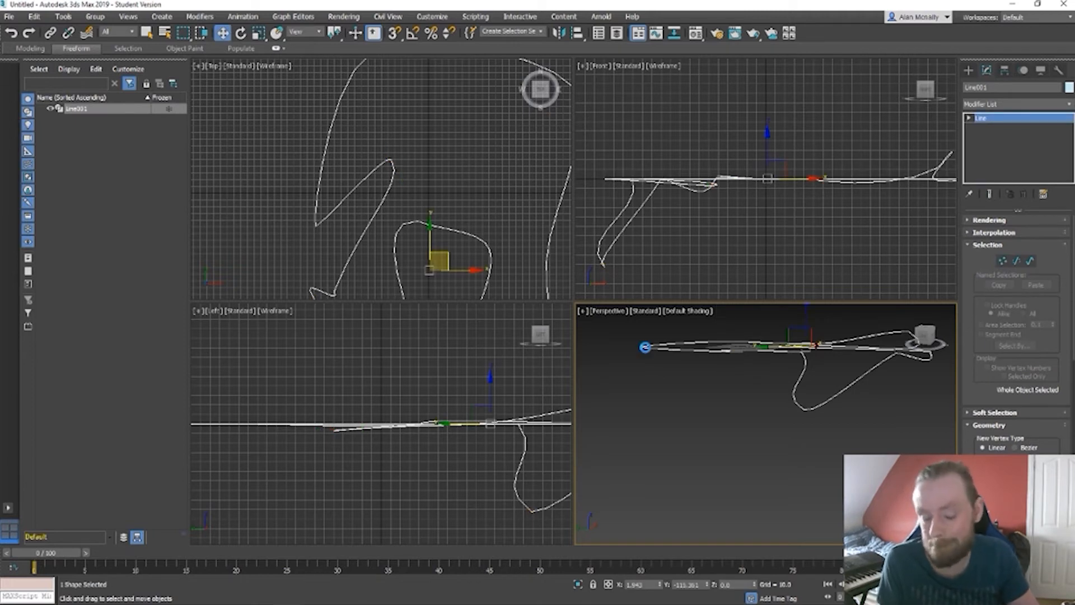
Step: Return to vertex editing and raise vertex 5, at the far outer end of the line, to about Z 53.7
left_click(1002, 261)
left_click(641, 346)
left_click_drag(646, 326, 648, 305)
middle_click_drag(684, 316, 671, 352)
left_click_drag(627, 348, 603, 315)
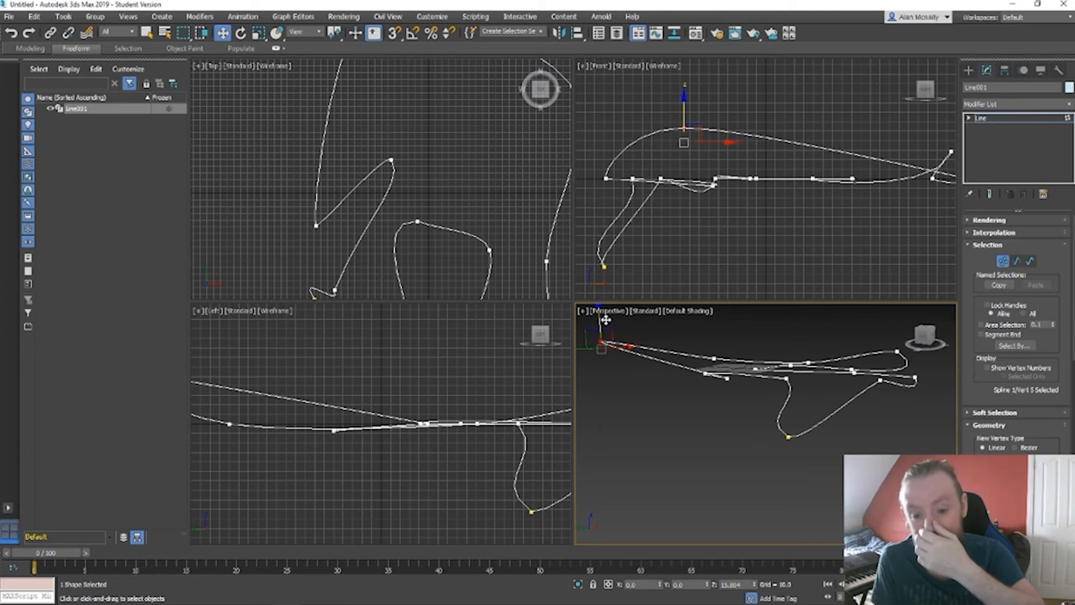
middle_click_drag(656, 363, 715, 448)
right_click(715, 448)
left_click(717, 448)
middle_click_drag(793, 492, 880, 446, "alt")
middle_click_drag(768, 393, 785, 389, "alt")
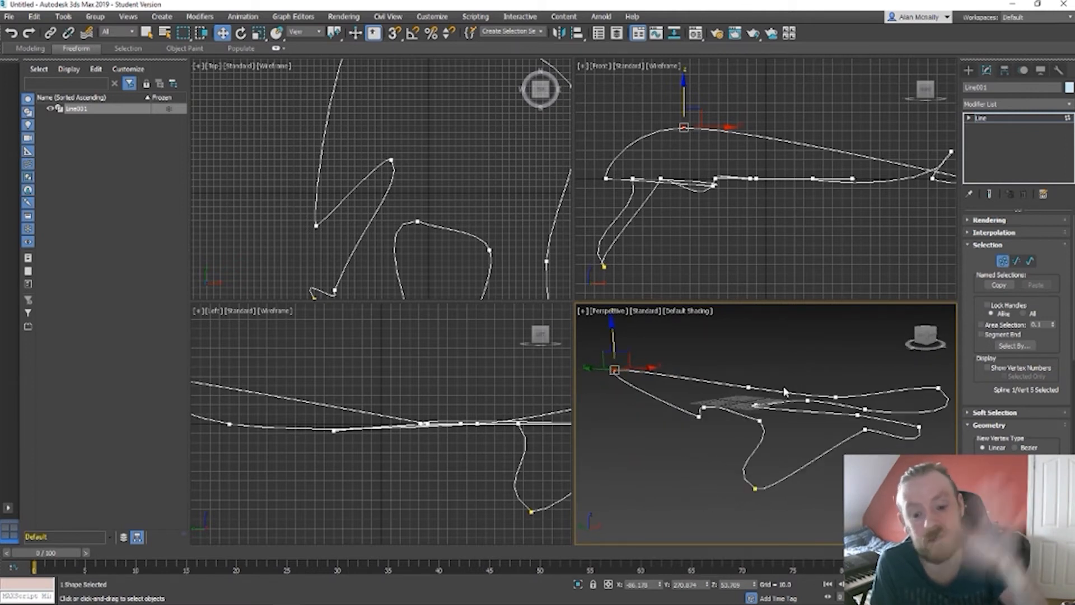
Step: Lower the vertex beside the raised end well below the grid plane, and lower vertex 9 to about Z -37
left_click(749, 385)
left_click_drag(748, 348, 748, 385)
middle_click_drag(750, 387, 805, 390, "alt")
mouse_move(804, 404)
left_mouse_down()
mouse_move(799, 384)
mouse_move(798, 406)
left_mouse_up()
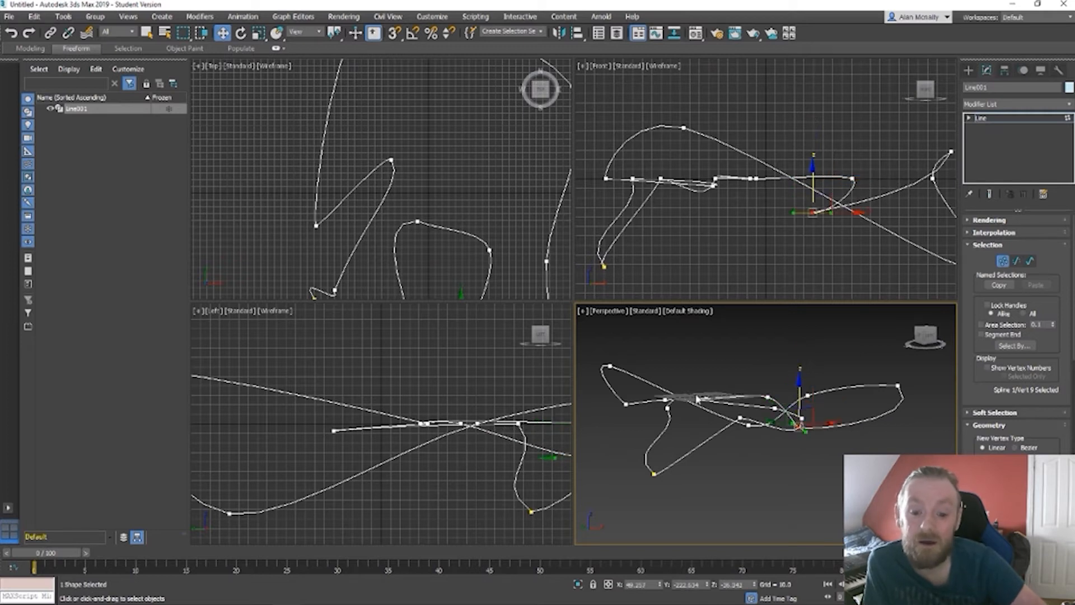
Step: Raise vertex 11, on the inner loop of the line near the grid, to about Z 39
left_click(706, 395)
left_click_drag(706, 360, 711, 340)
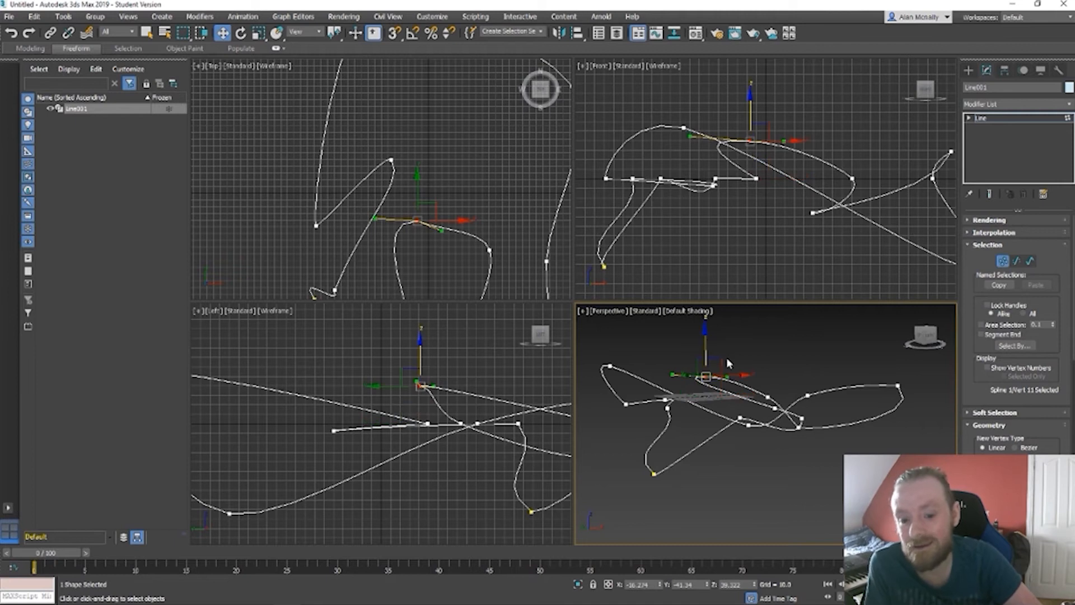
middle_click_drag(761, 397, 752, 427)
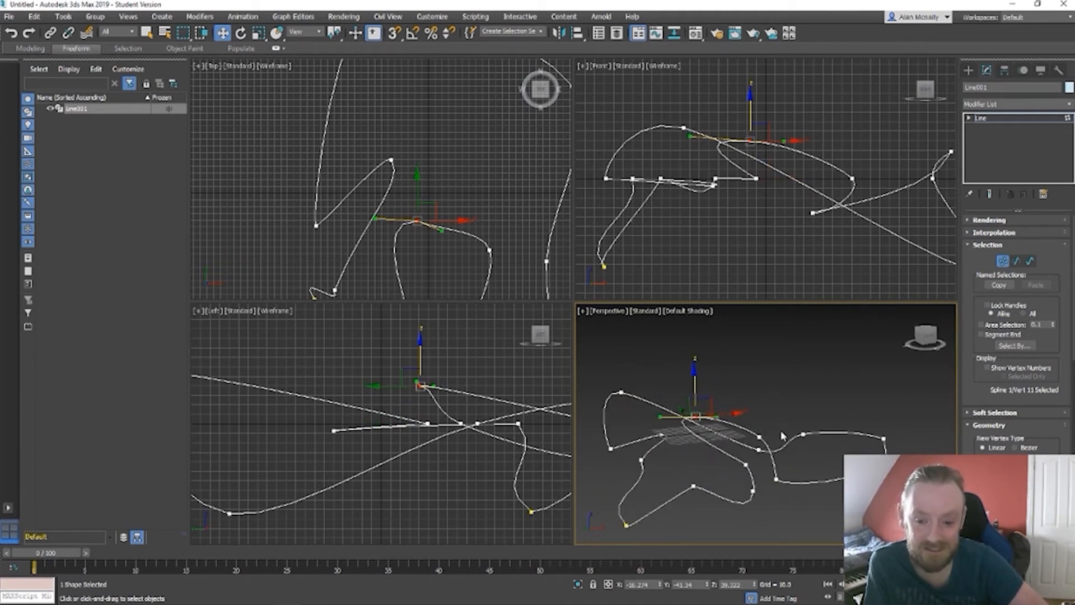
Step: Create a cylinder with a radius of about 1735 and a height of about 5700 behind the line, and activate the Move tool
left_click(967, 70)
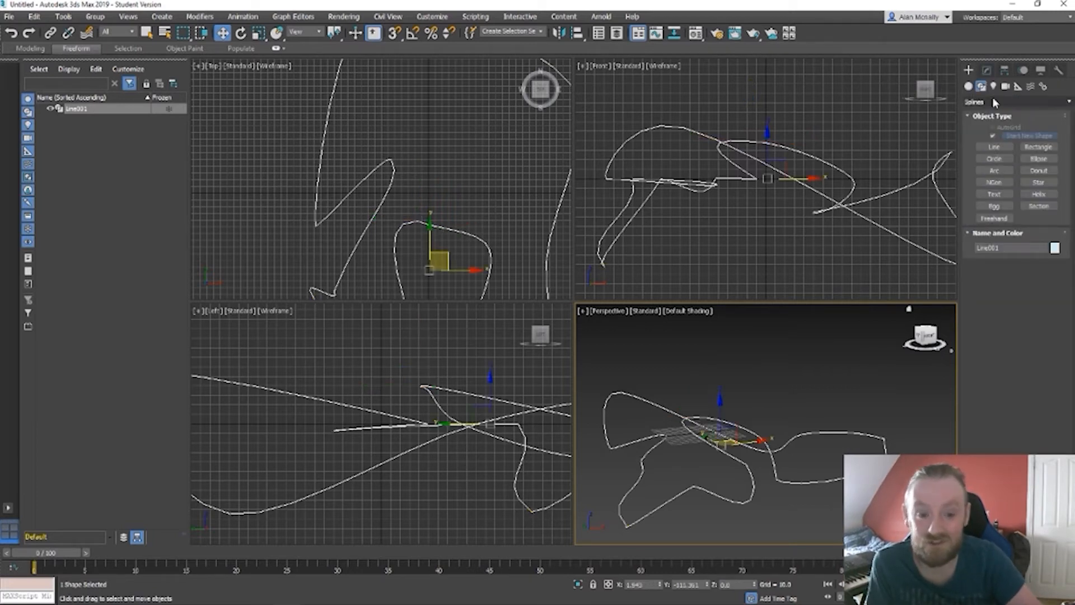
left_click(968, 87)
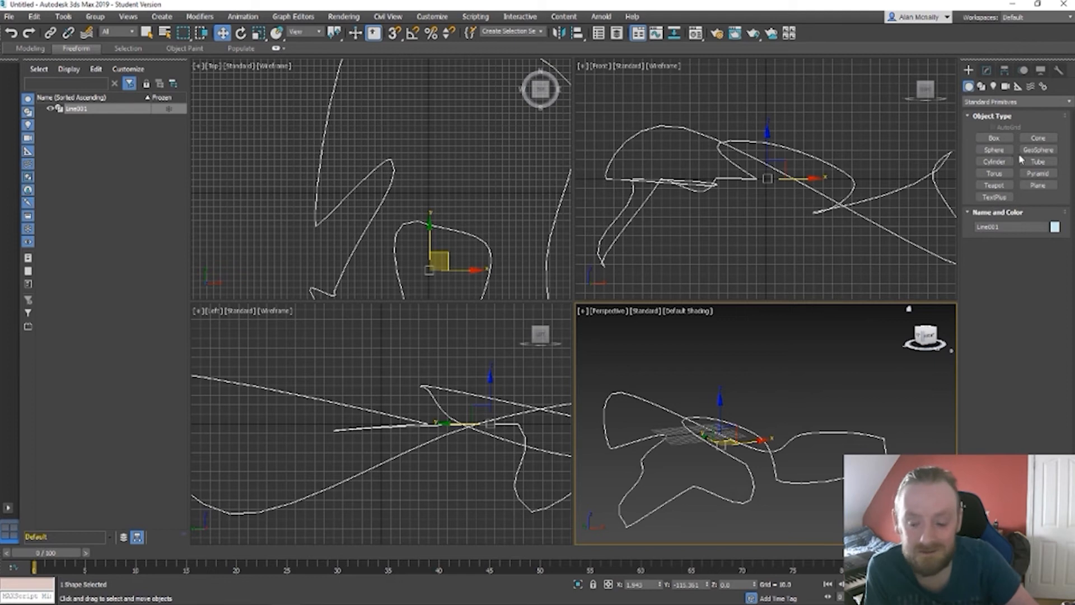
left_click(995, 161)
left_click_drag(881, 348, 786, 344)
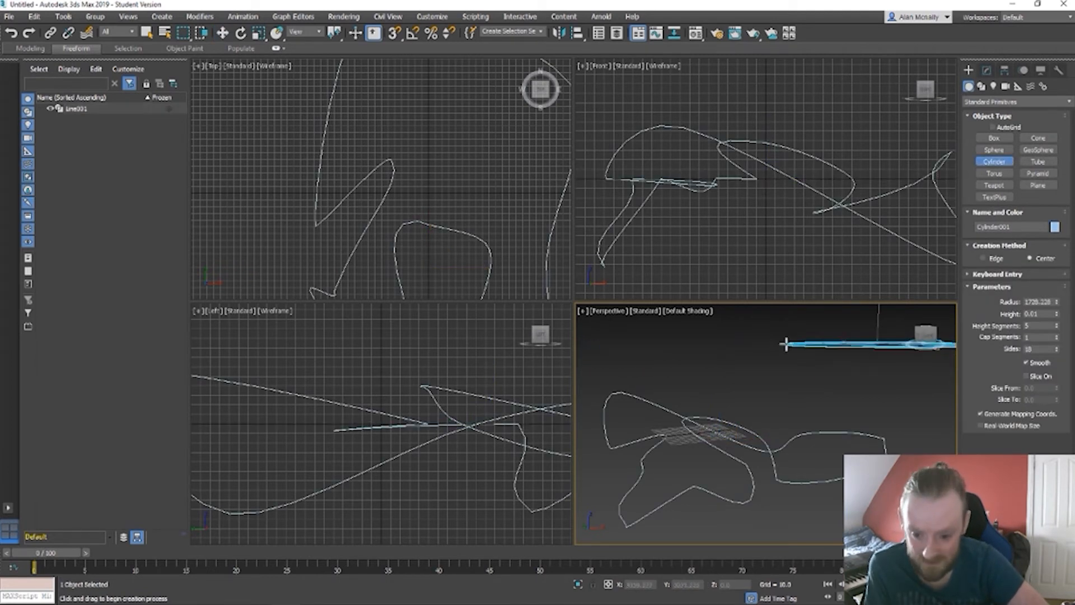
left_click(794, 245)
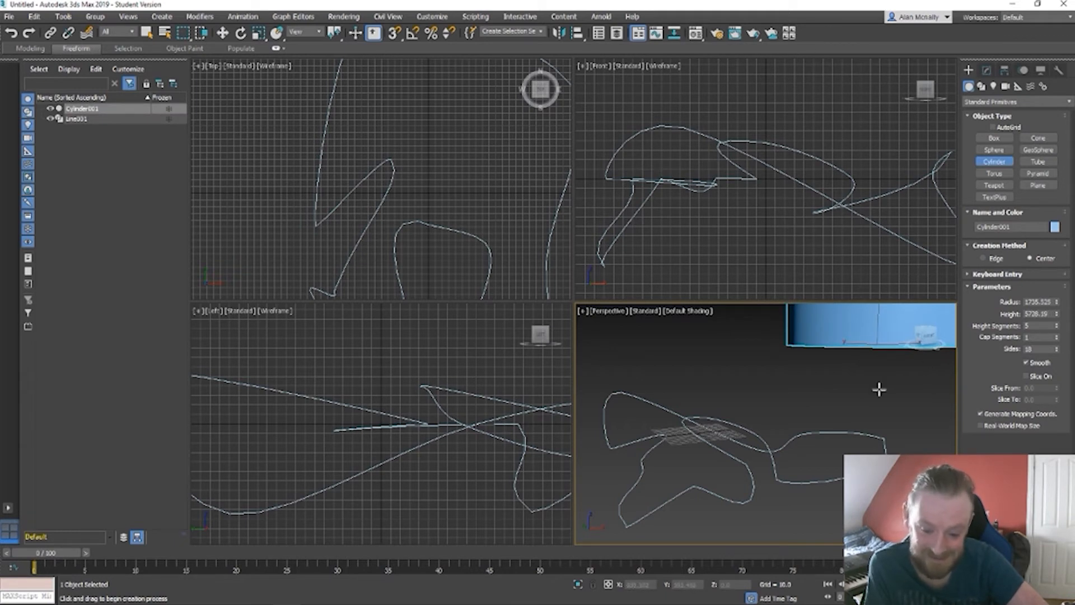
scroll(878, 389, "up", 5)
left_click(986, 102)
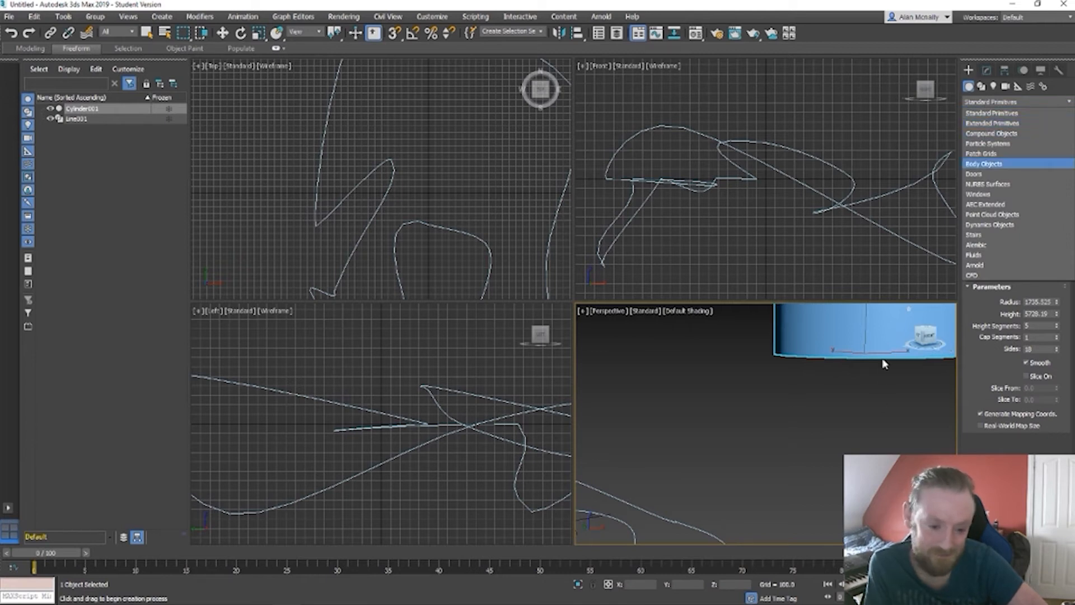
left_click(859, 335)
key("w")
scroll(897, 319, "down", 10)
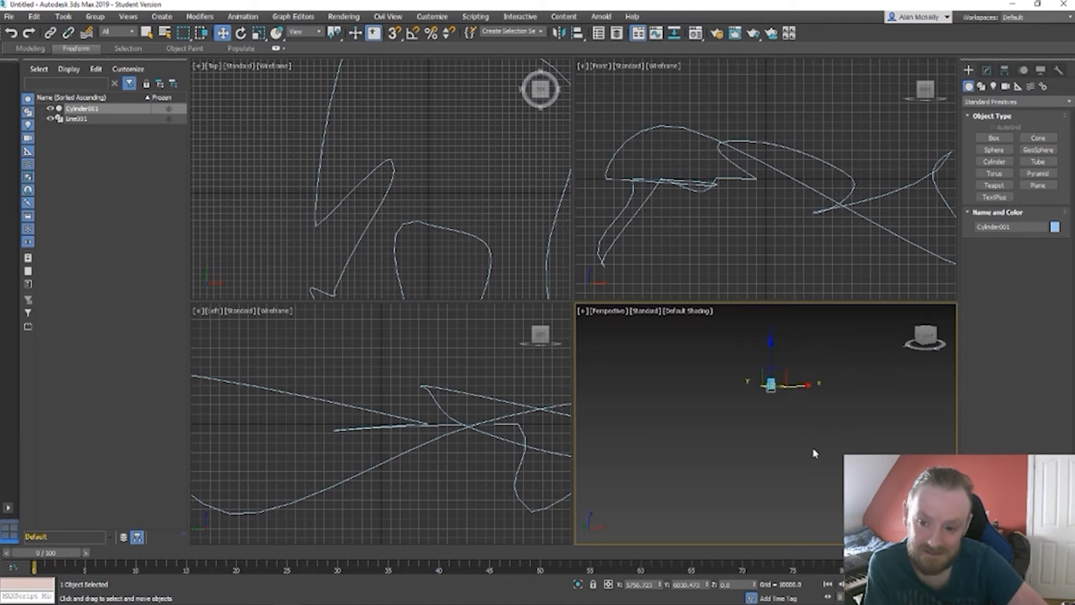
scroll(764, 444, "up", 6)
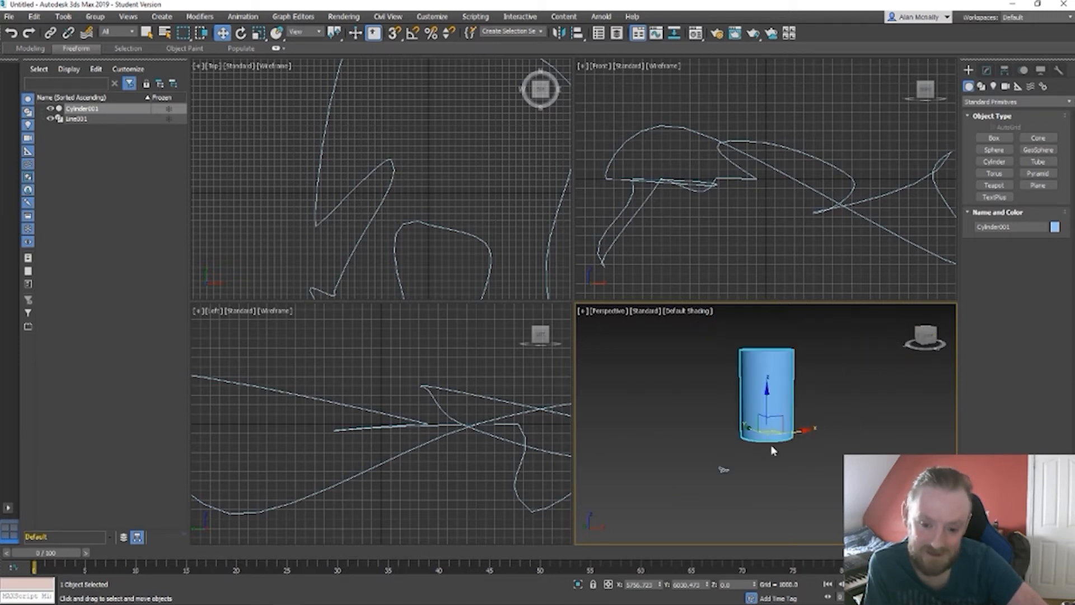
Step: Convert the cylinder to an Editable Poly
right_click(721, 469)
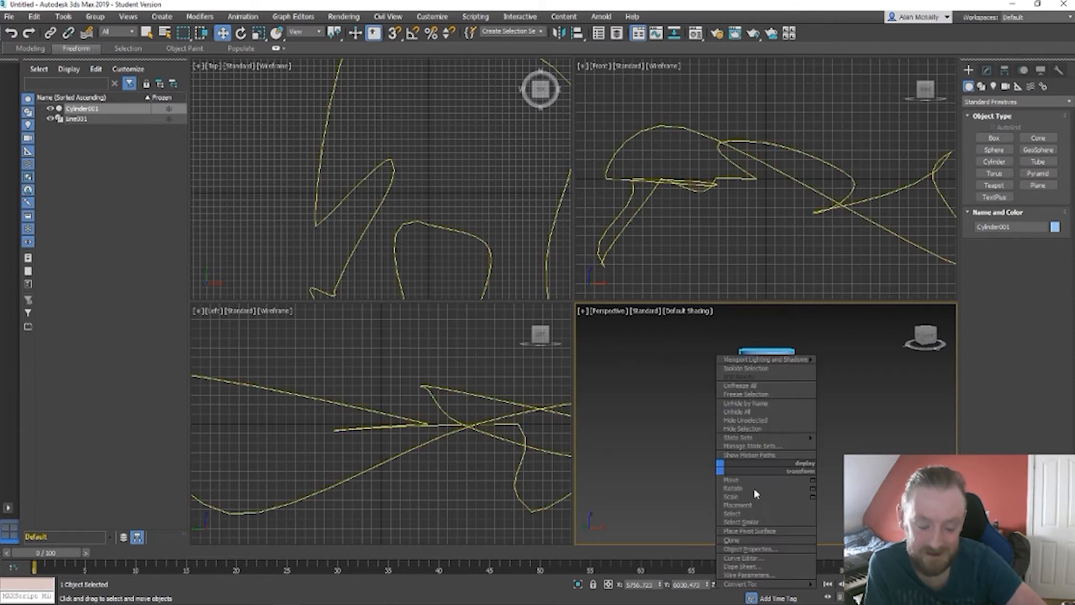
mouse_move(789, 584)
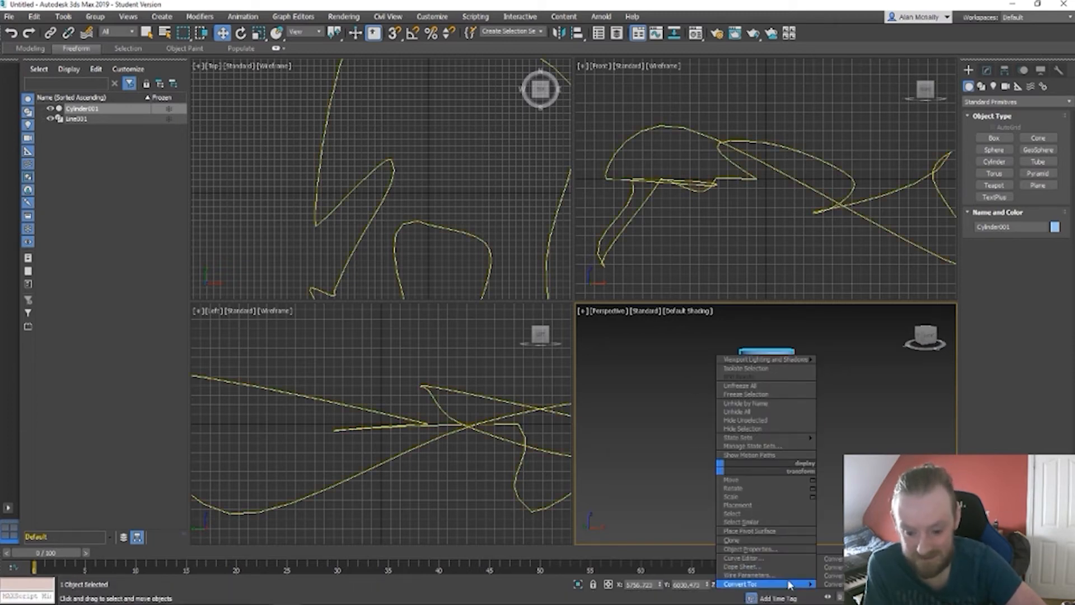
left_click(835, 567)
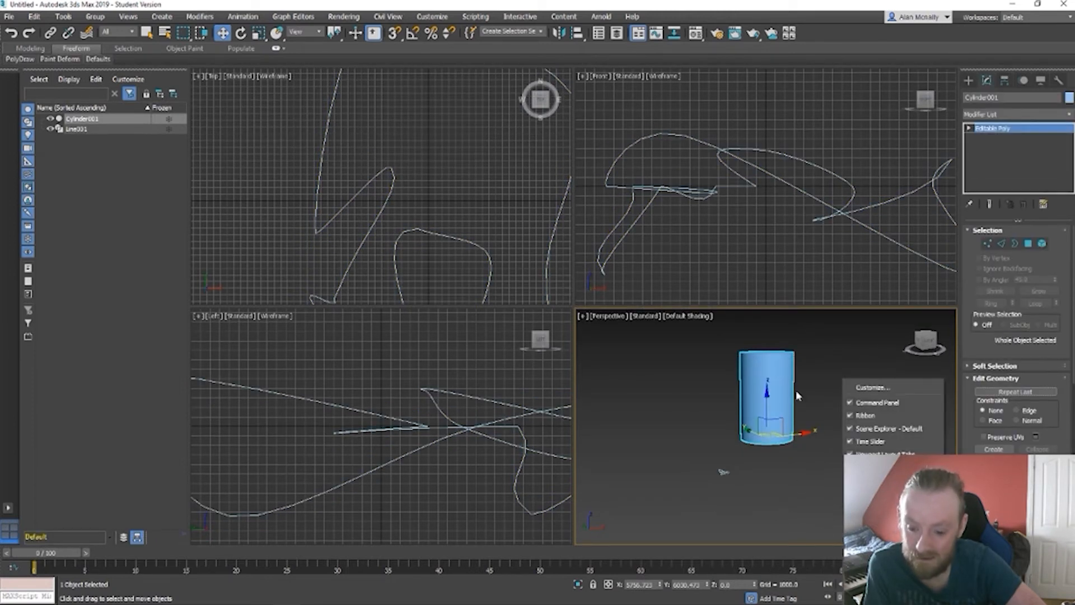
left_click(778, 385)
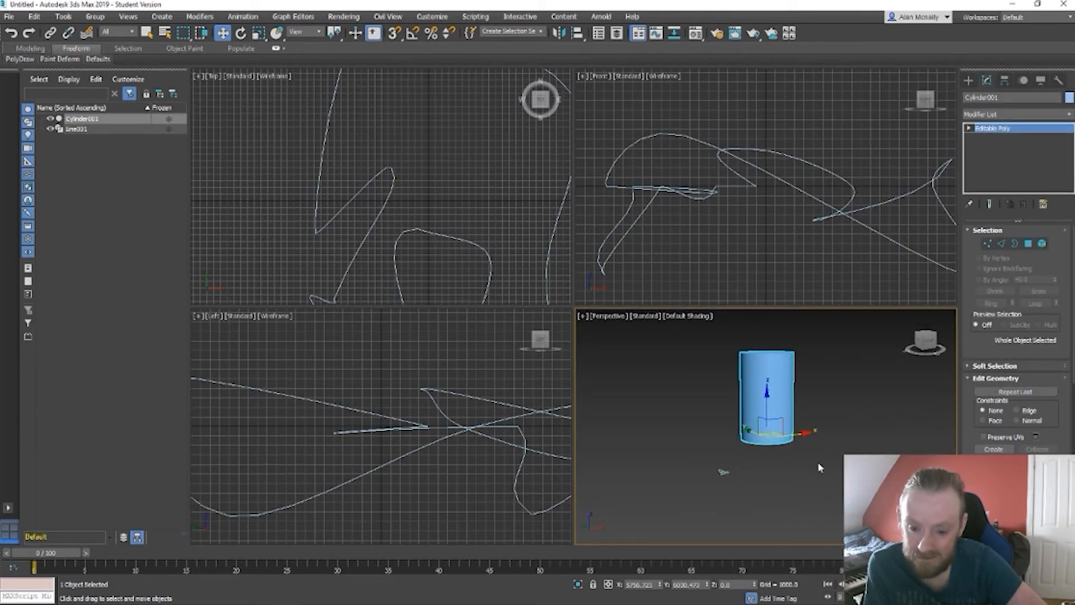
right_click(778, 381)
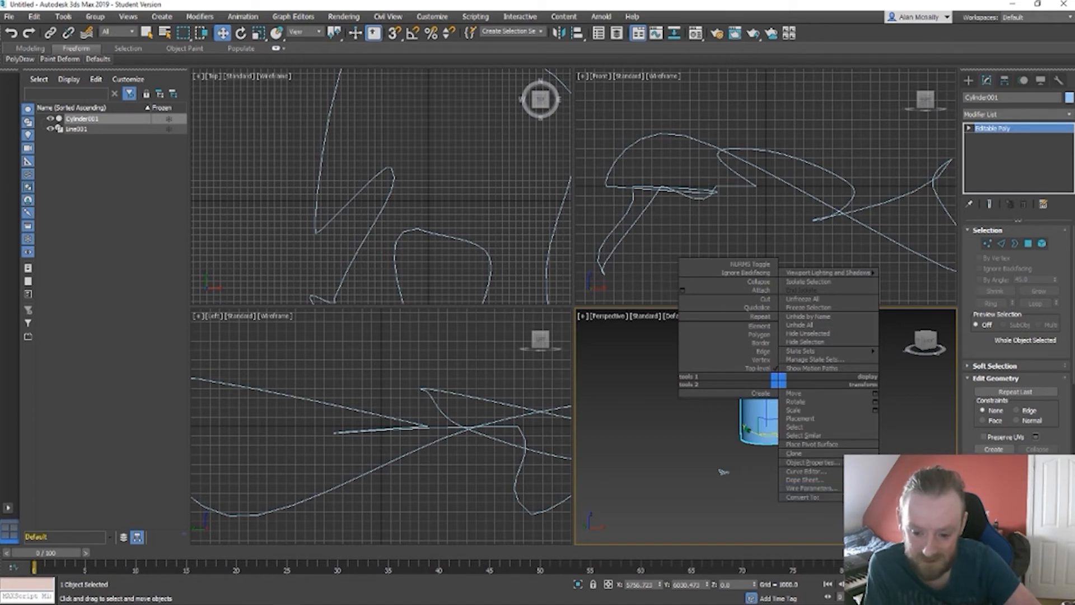
left_click(918, 505)
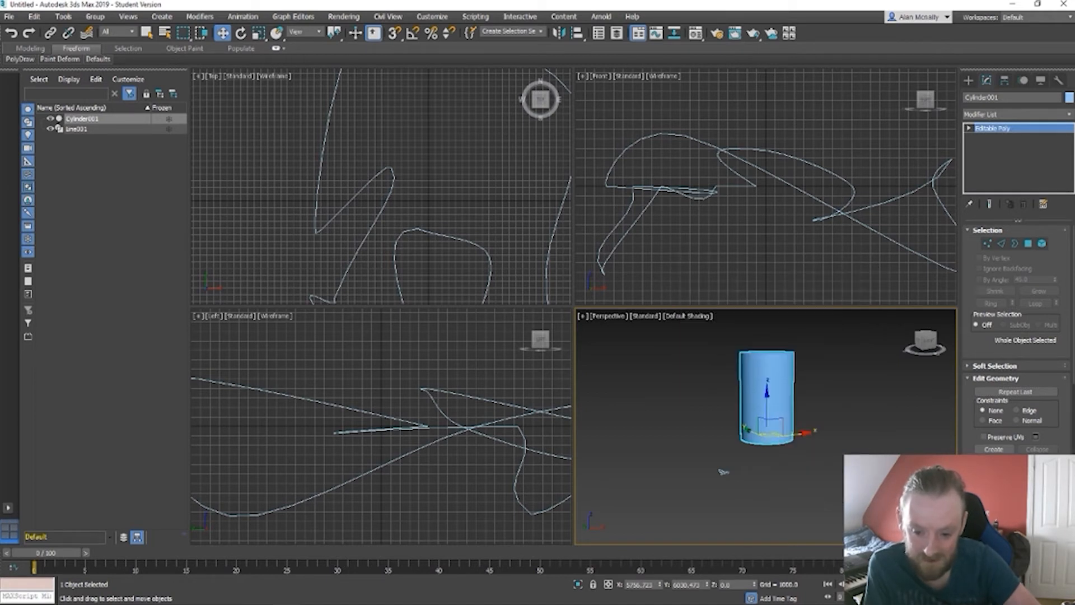
right_click(960, 198)
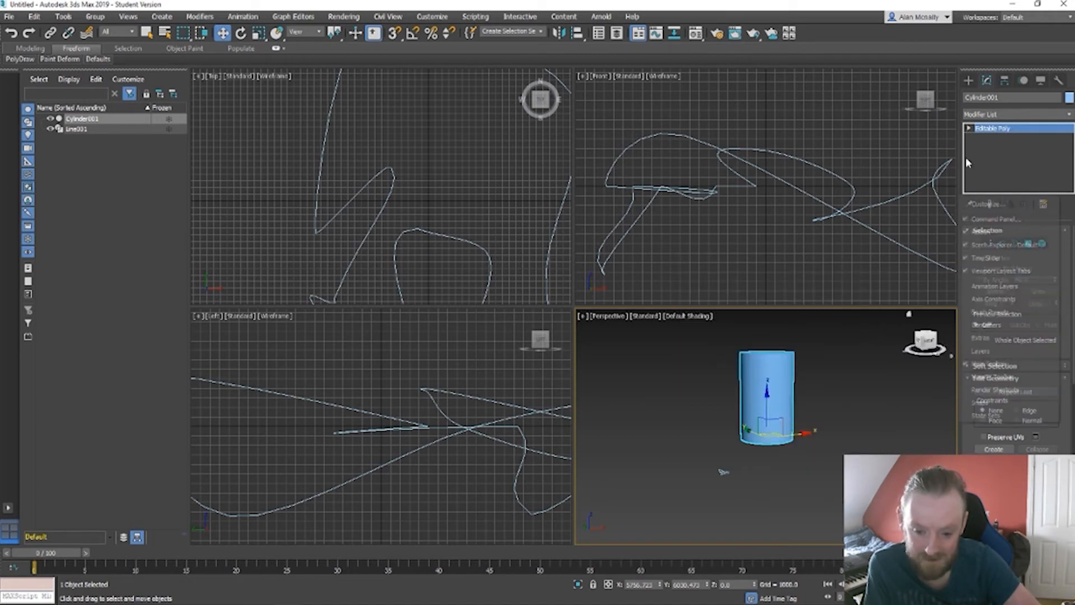
Step: Try a Loft compound object on the line, using the same line as its path
left_click(968, 80)
left_click(990, 112)
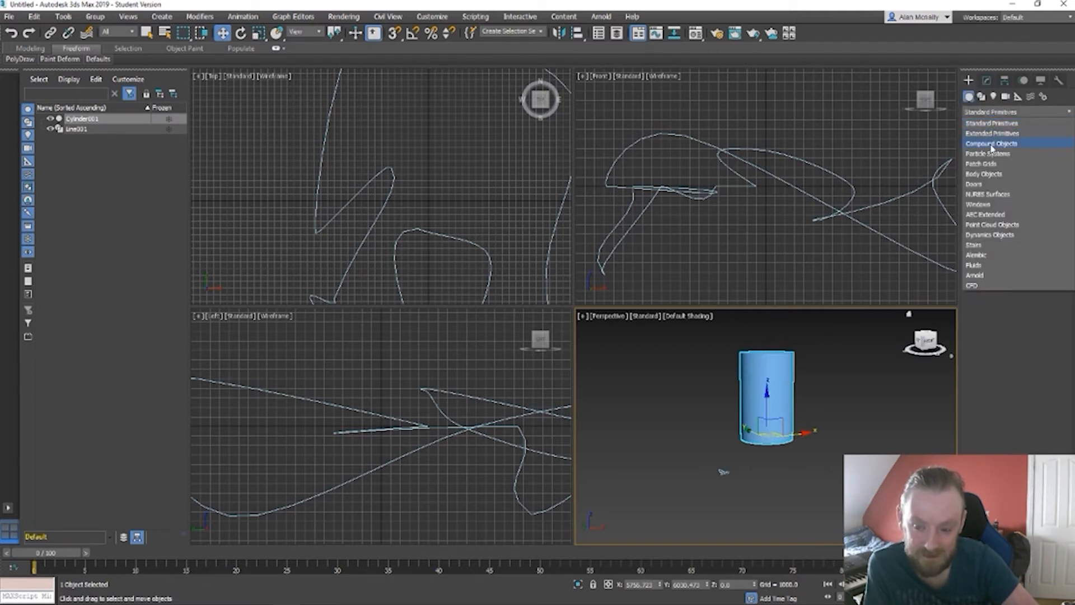
left_click(992, 145)
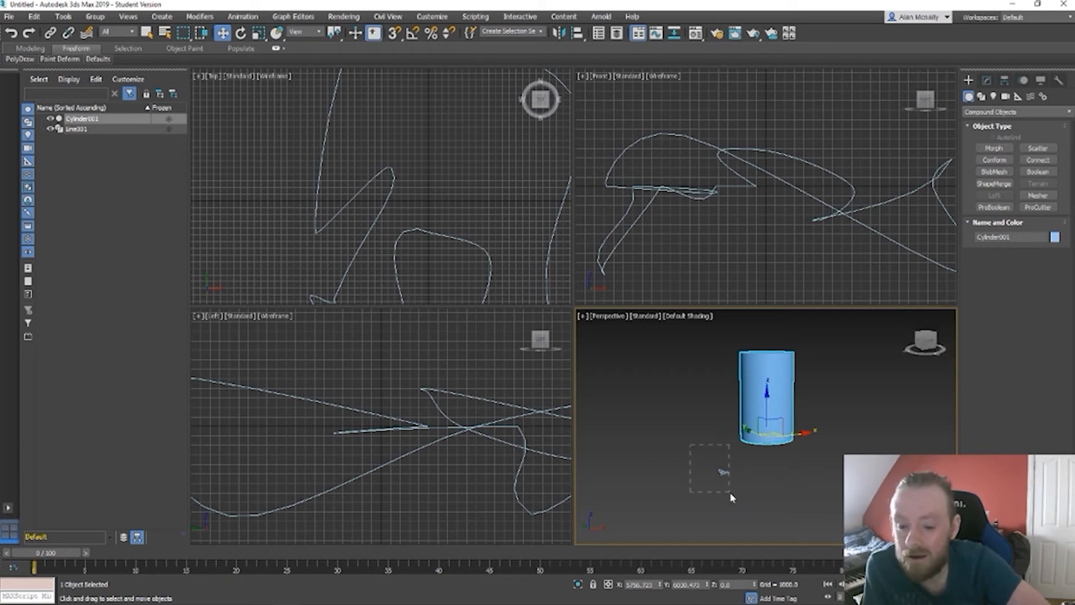
left_click(732, 496)
left_click(996, 197)
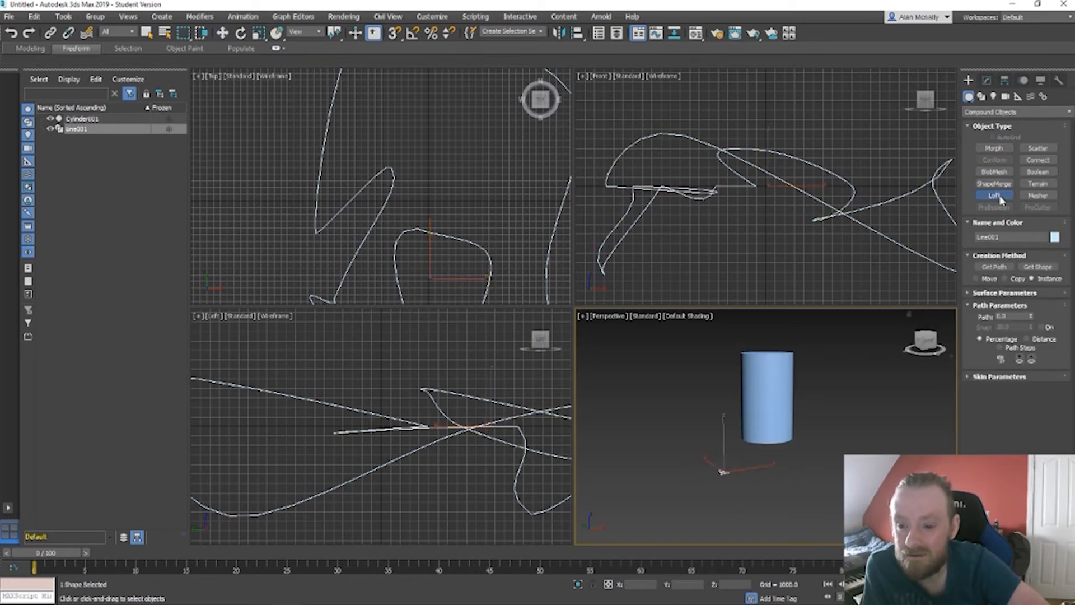
left_click(1036, 267)
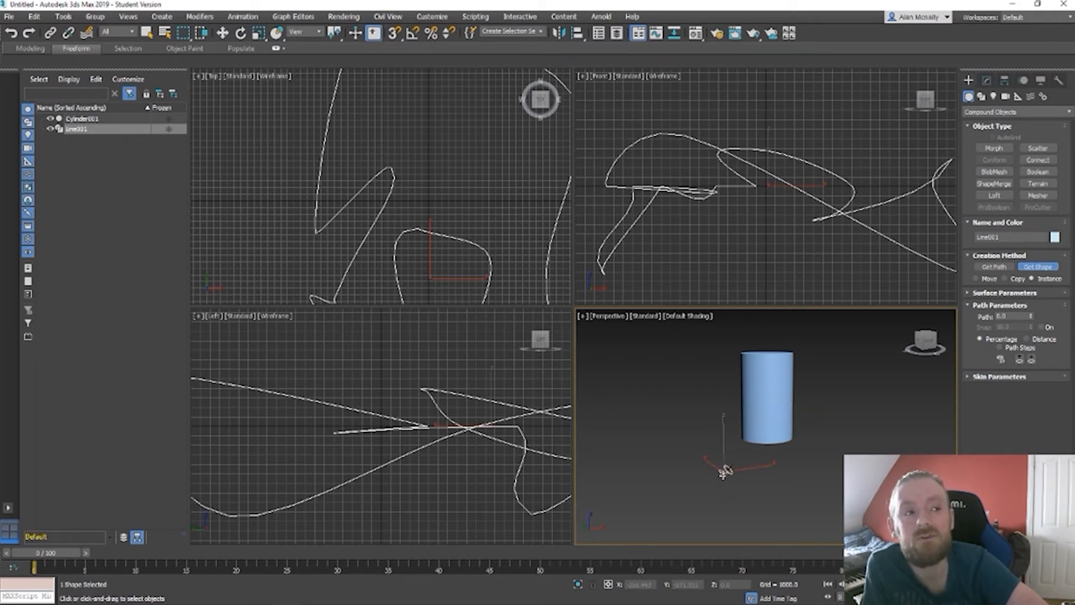
left_click(994, 267)
left_click(722, 472)
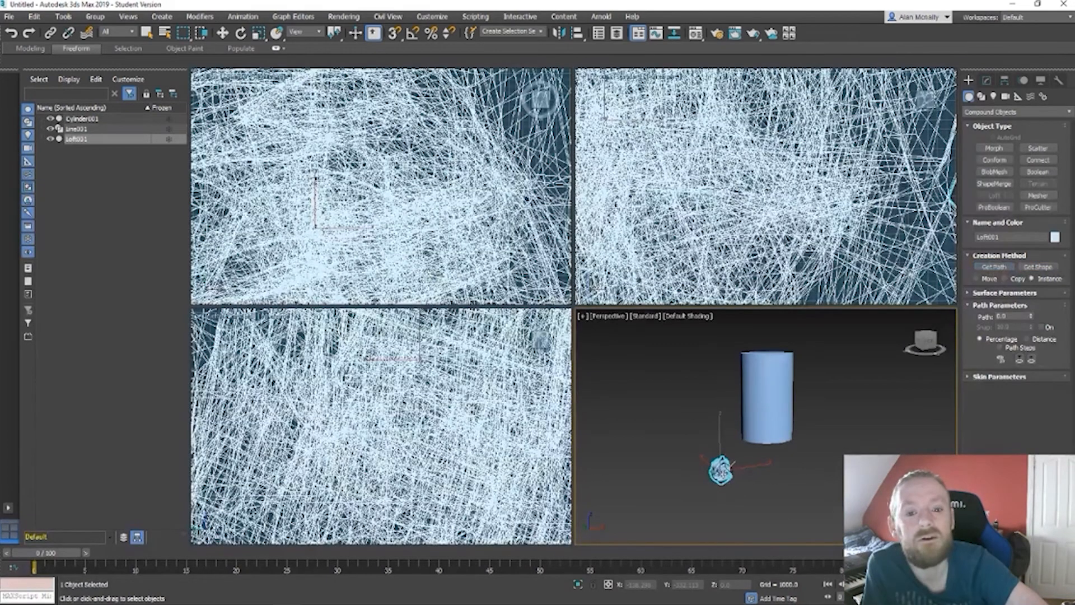
Step: Examine the lofted mesh closely and from a distance in the perspective view, next to the cylinder
scroll(724, 477, "up", 4)
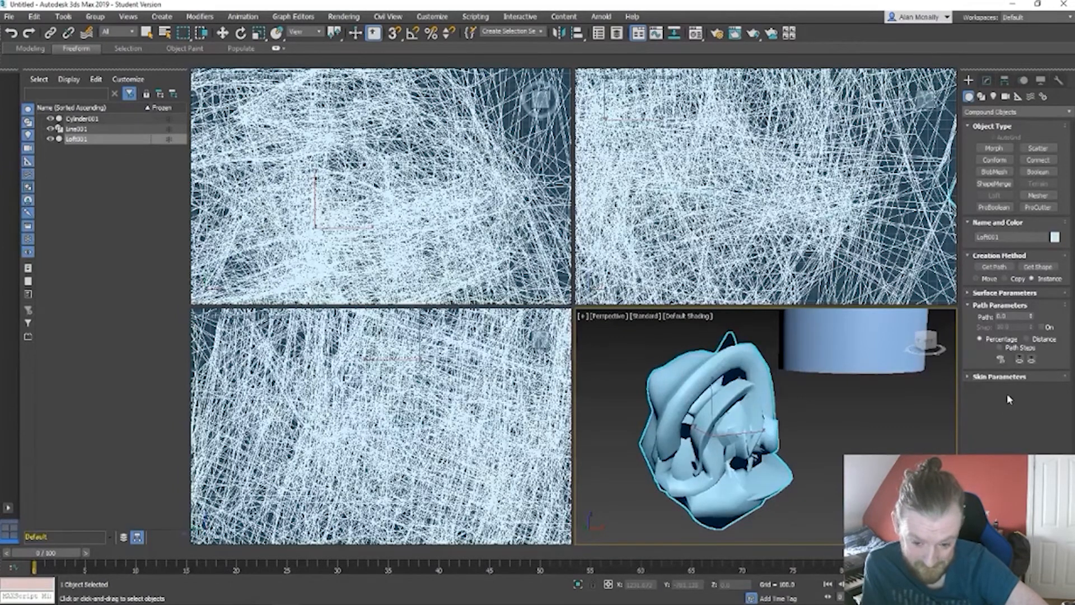
scroll(787, 456, "up", 5)
scroll(737, 446, "down", 2)
key("w")
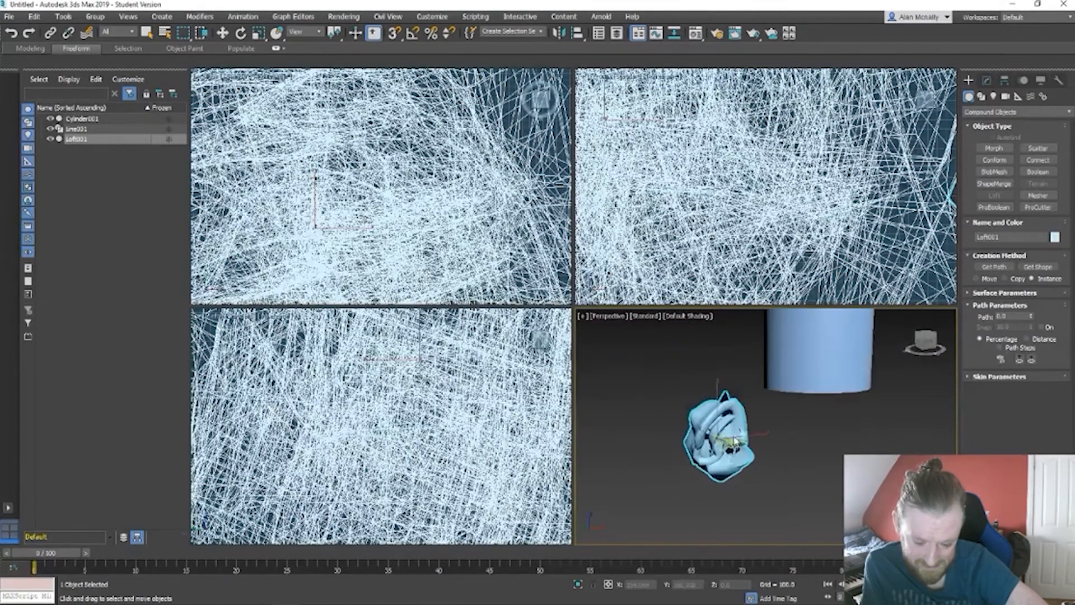
middle_click_drag(737, 433, 810, 456, "alt")
scroll(713, 420, "up", 5)
scroll(713, 420, "down", 5)
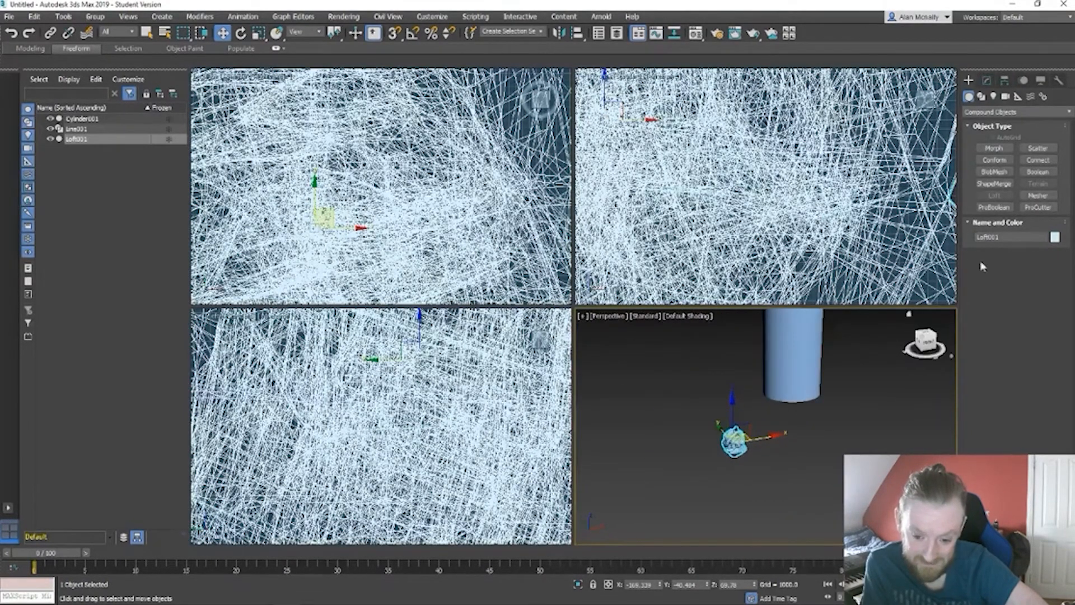
Step: Try to change the loft's path position in its parameters, and undo the loft
left_click(987, 81)
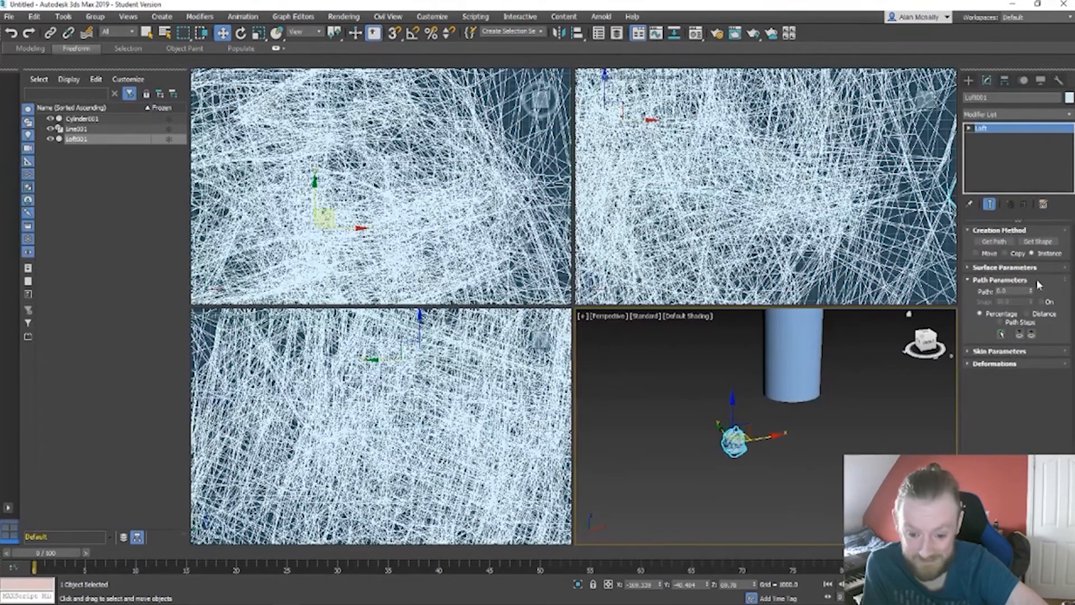
left_click_drag(1030, 290, 1032, 254)
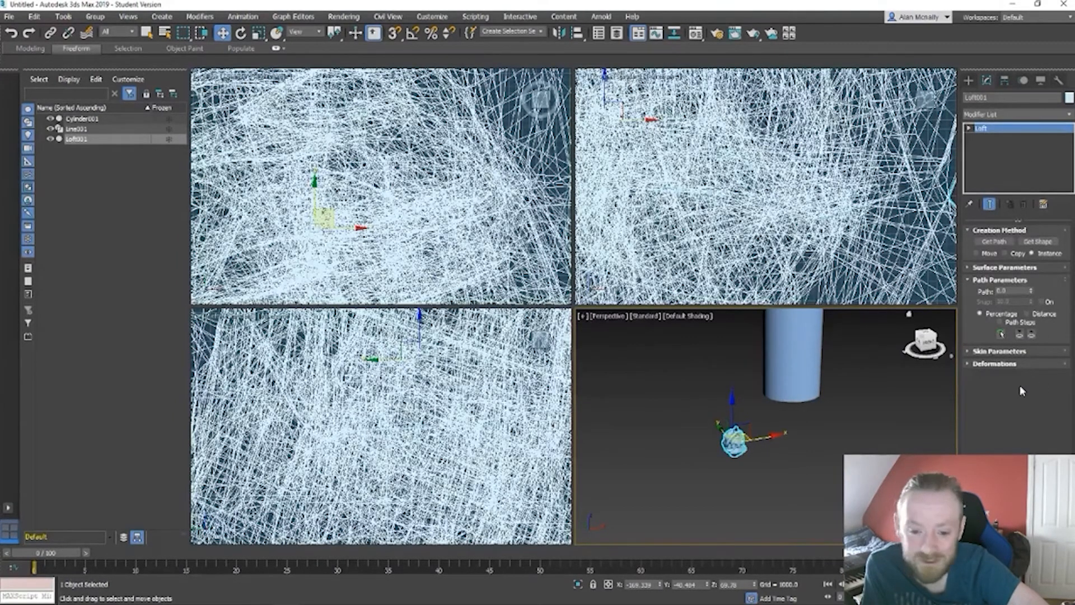
key("ctrl+z")
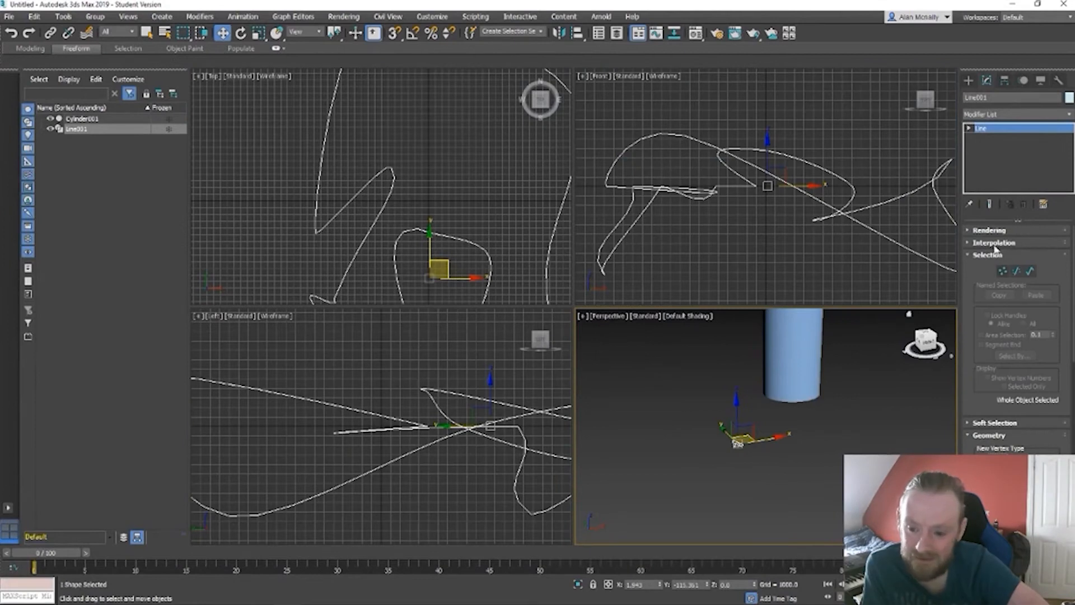
Step: Select the line again and loft it, picking the same line as the shape
left_click(784, 347)
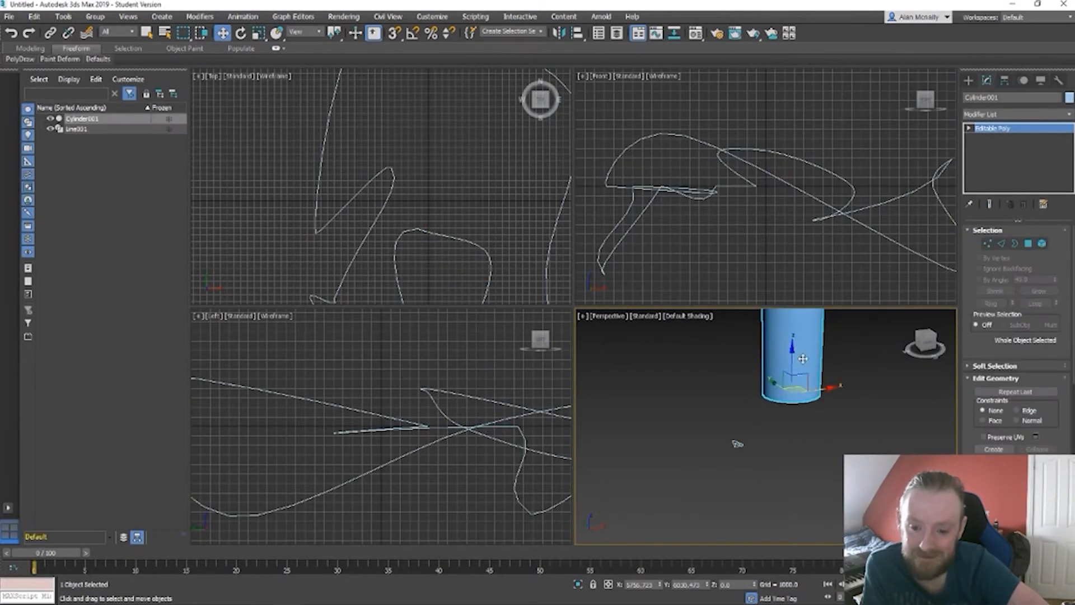
left_click(734, 443)
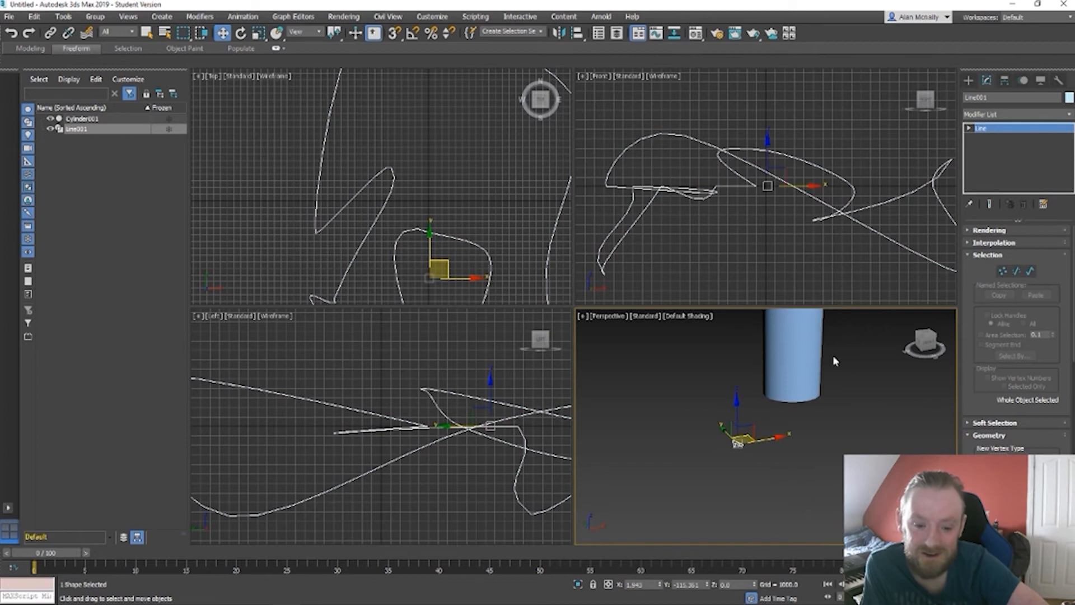
left_click(968, 80)
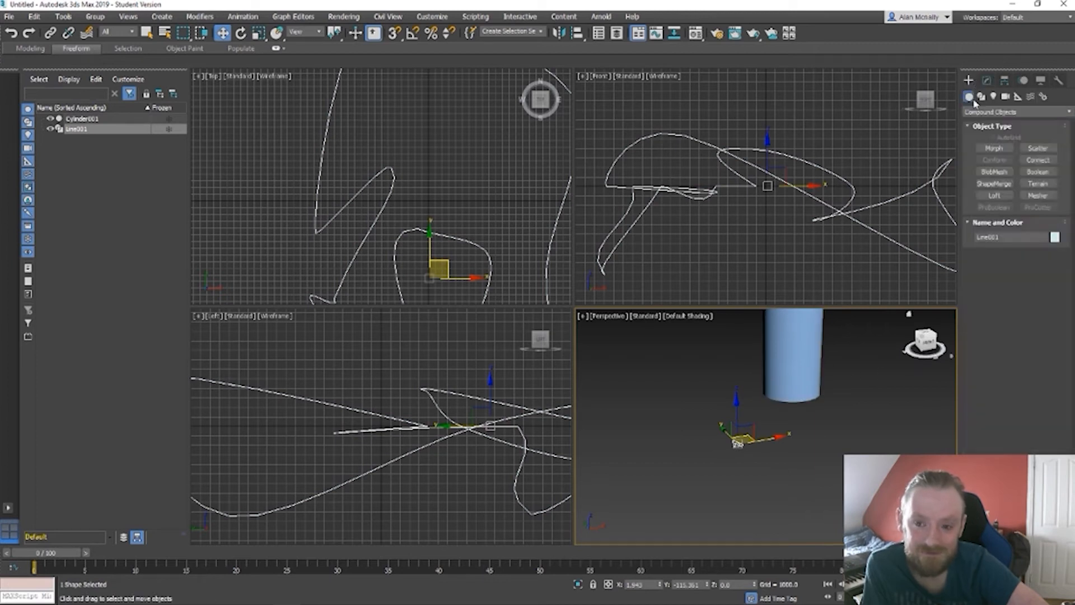
left_click(993, 195)
left_click(1037, 266)
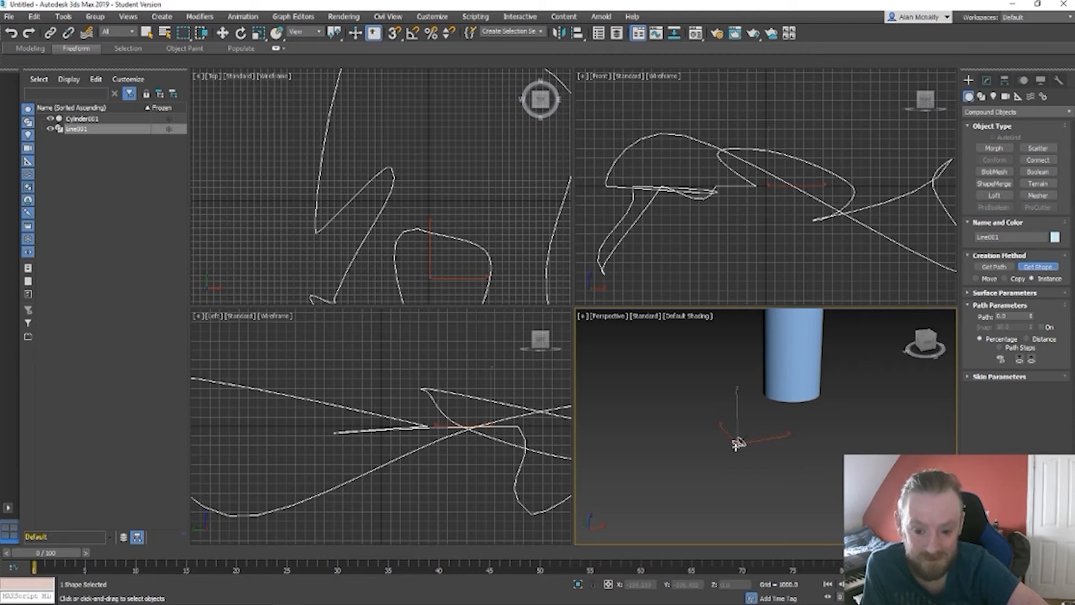
left_click(738, 444)
middle_click_drag(749, 464, 833, 445)
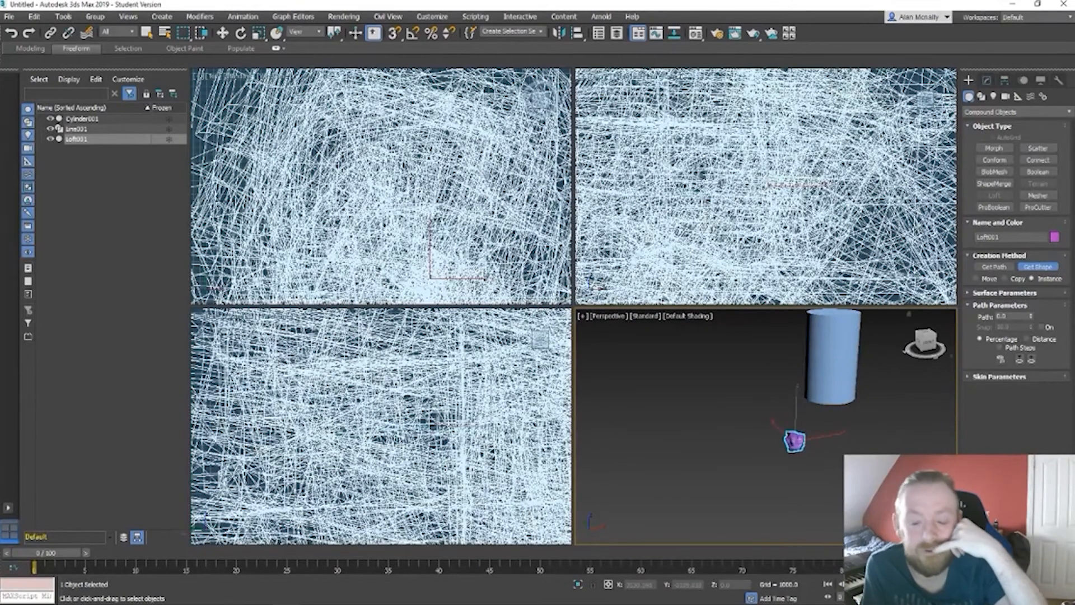
Step: Undo the loft and convert the line to an Editable Poly surface
key("ctrl+z")
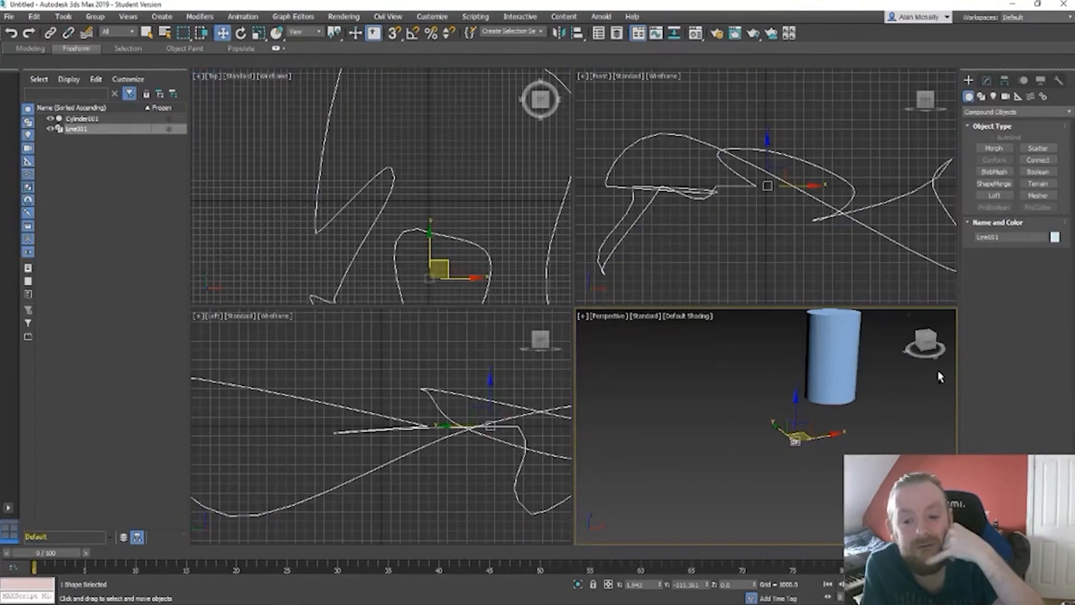
left_click(986, 80)
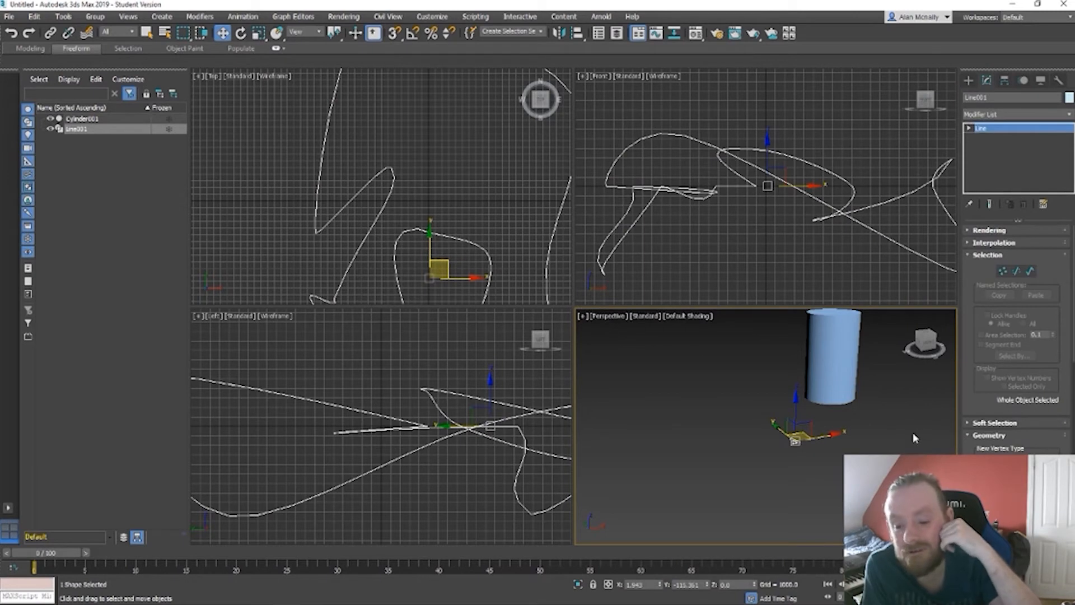
right_click(791, 443)
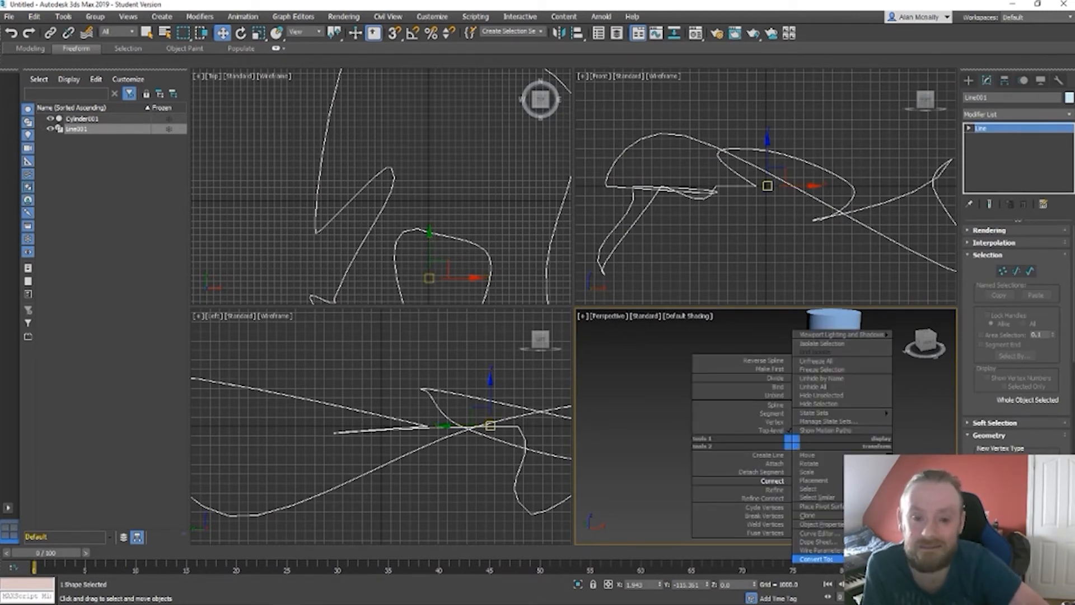
left_click(873, 551)
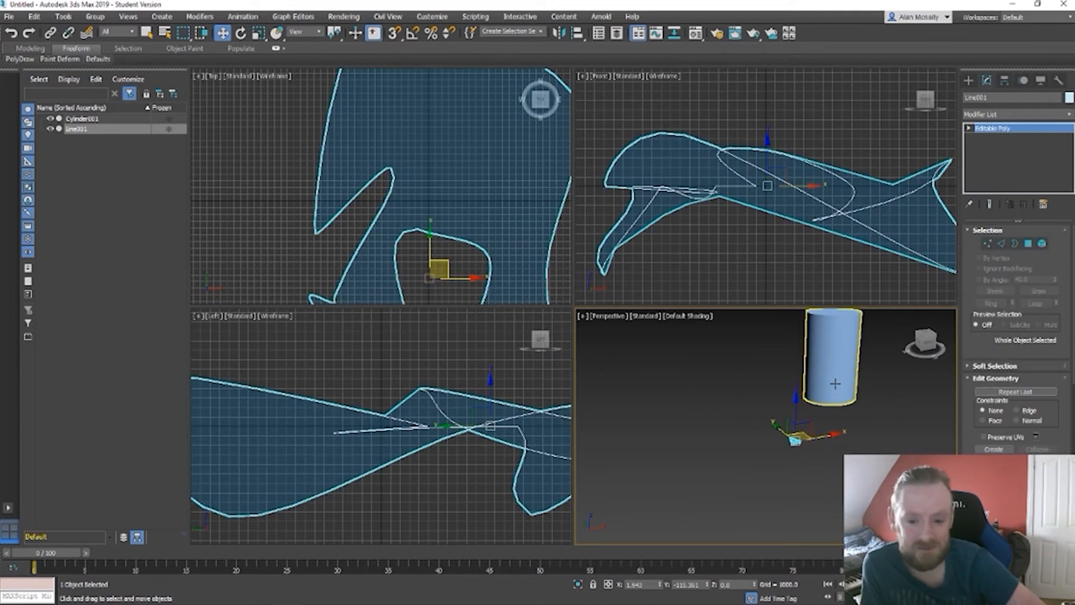
scroll(840, 470, "up", 5)
middle_click_drag(672, 367, 798, 398)
scroll(725, 437, "up", 6)
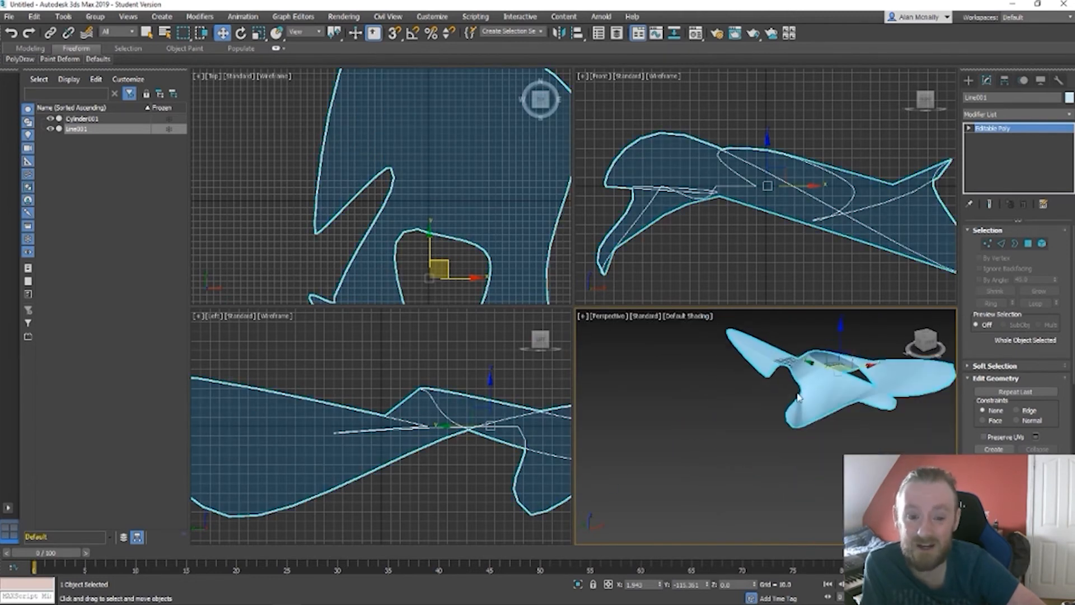
Step: Try a Shell modifier on the converted surface with an inner amount of about 61.45
left_click(1069, 115)
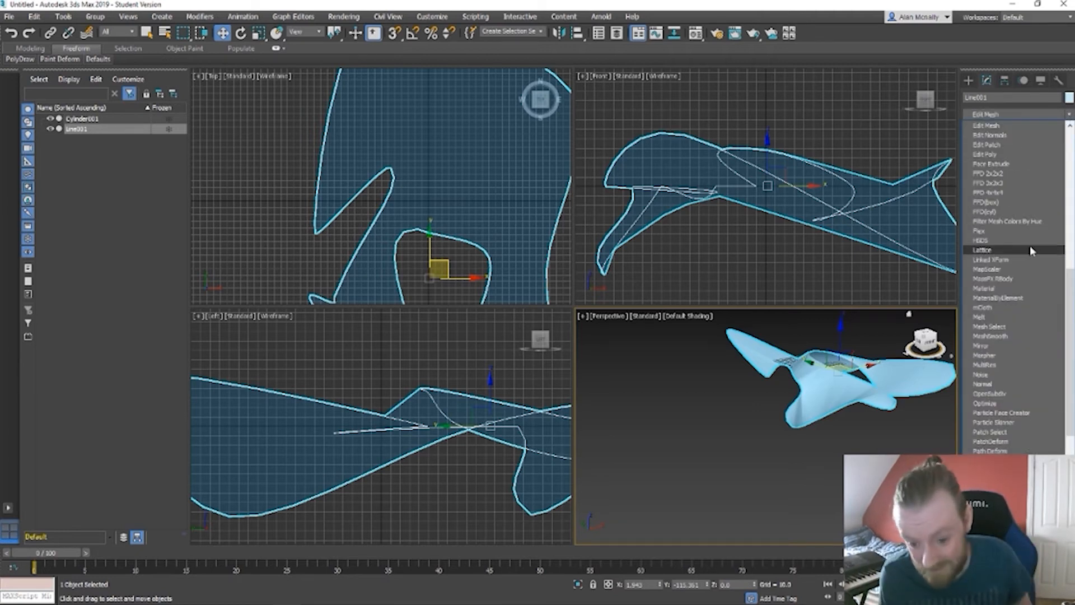
scroll(1030, 227, "up", 2)
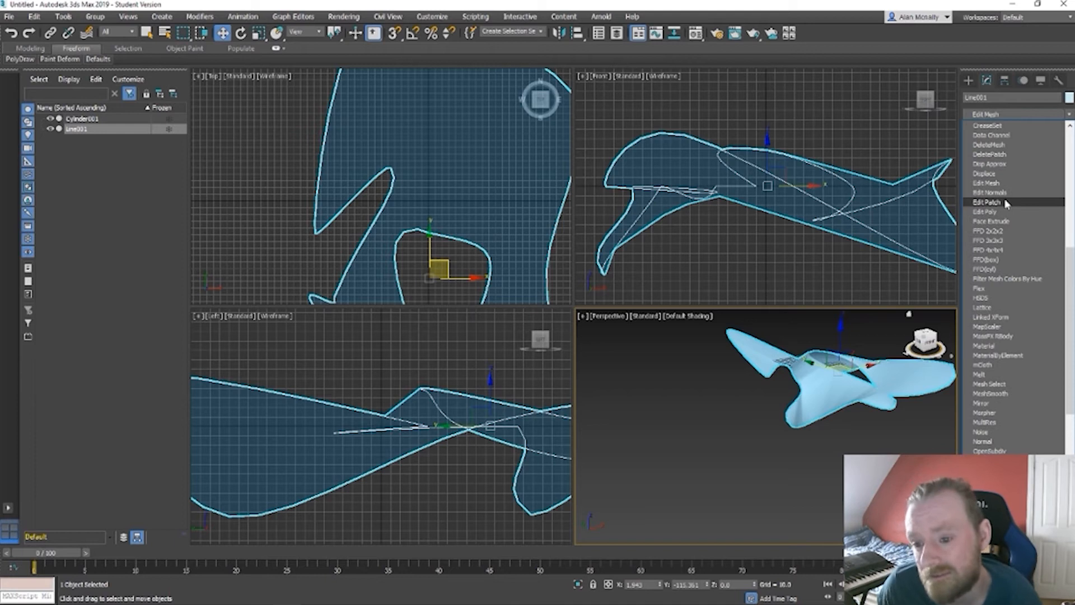
scroll(1006, 197, "down", 12)
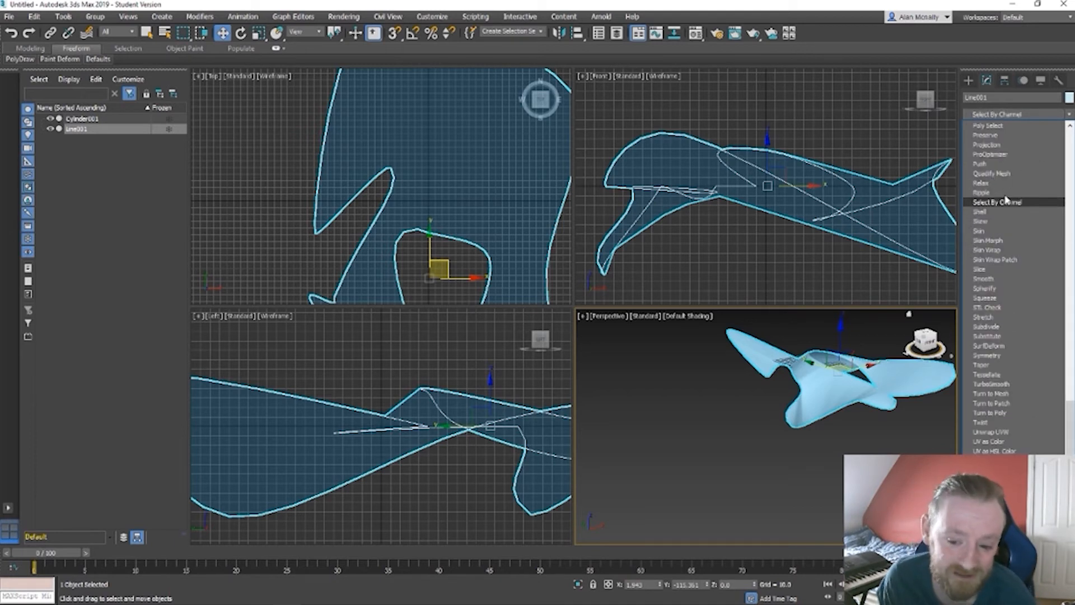
left_click(1002, 212)
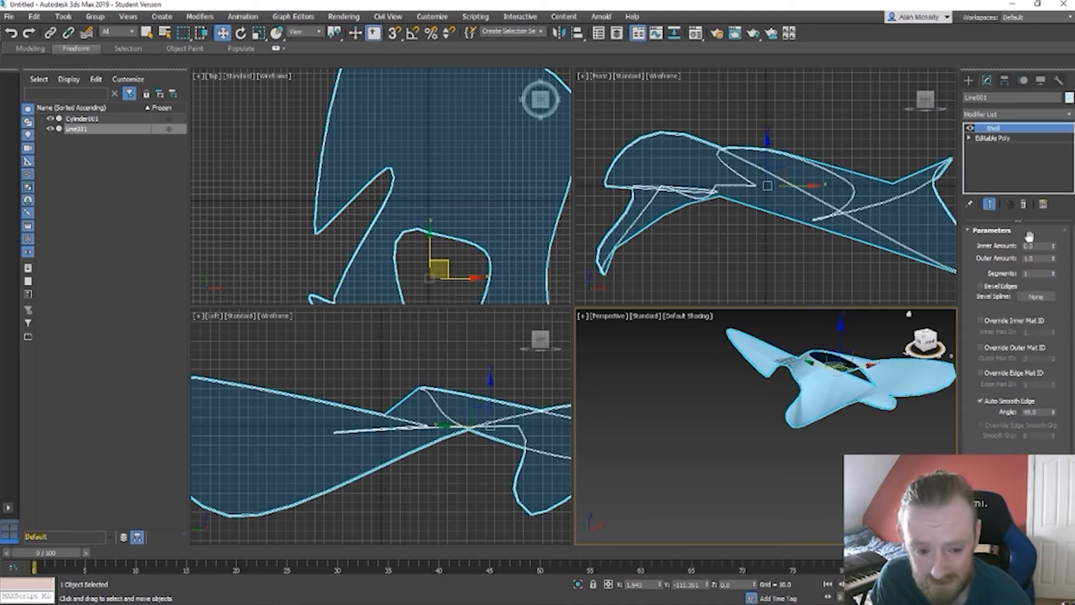
left_click_drag(1055, 245, 1055, 196)
left_click_drag(985, 317, 973, 336)
scroll(866, 400, "up", 4)
middle_click_drag(866, 401, 836, 418, "alt")
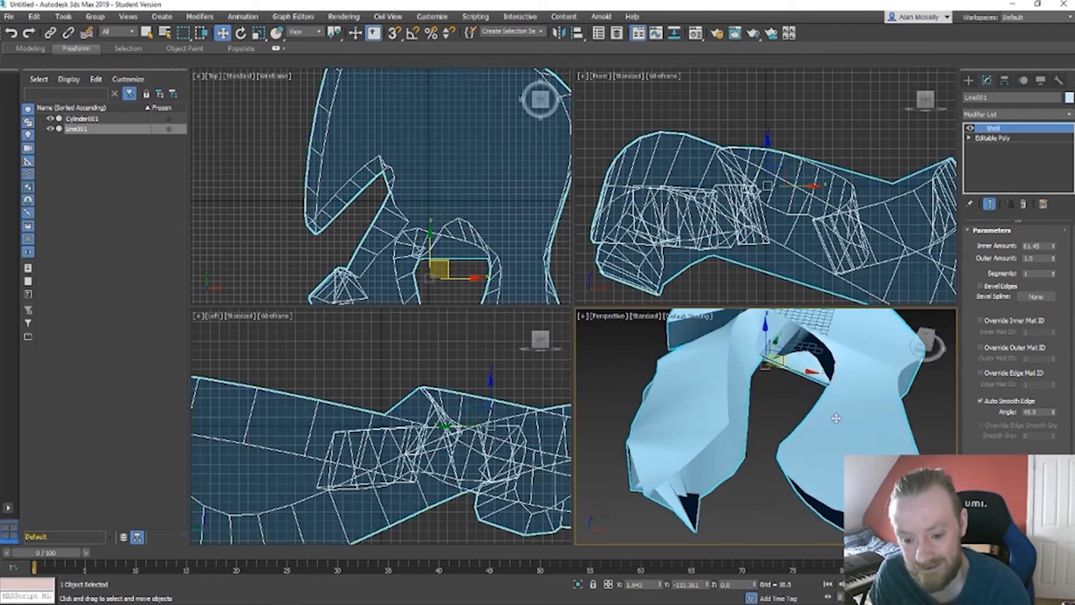
Step: Undo the Shell modifier and the Editable Poly conversion so that the object is a line again
key("ctrl+z")
key("ctrl+z")
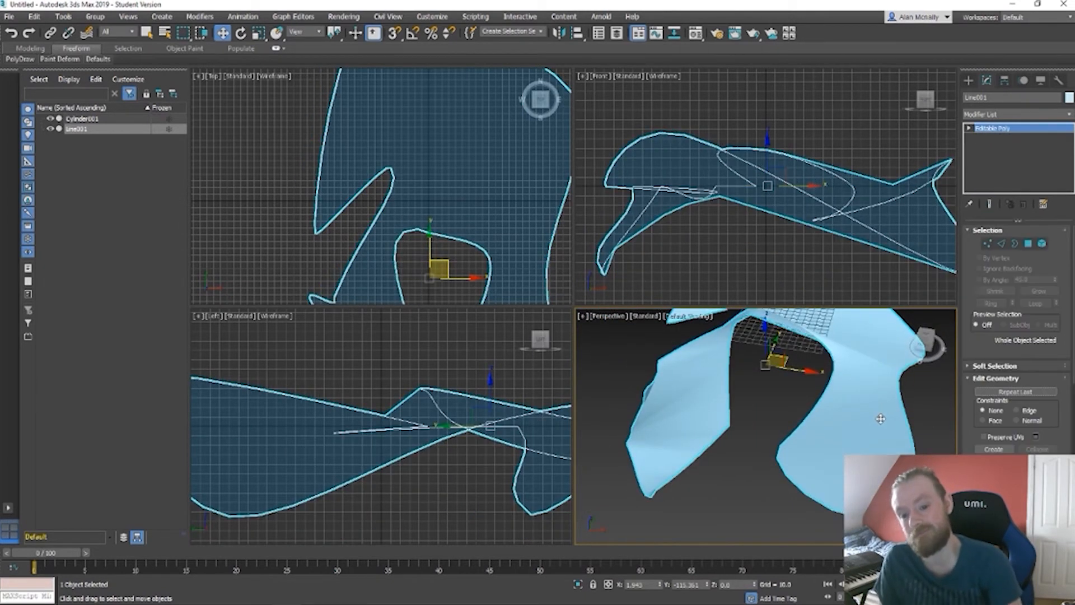
scroll(913, 431, "down", 5)
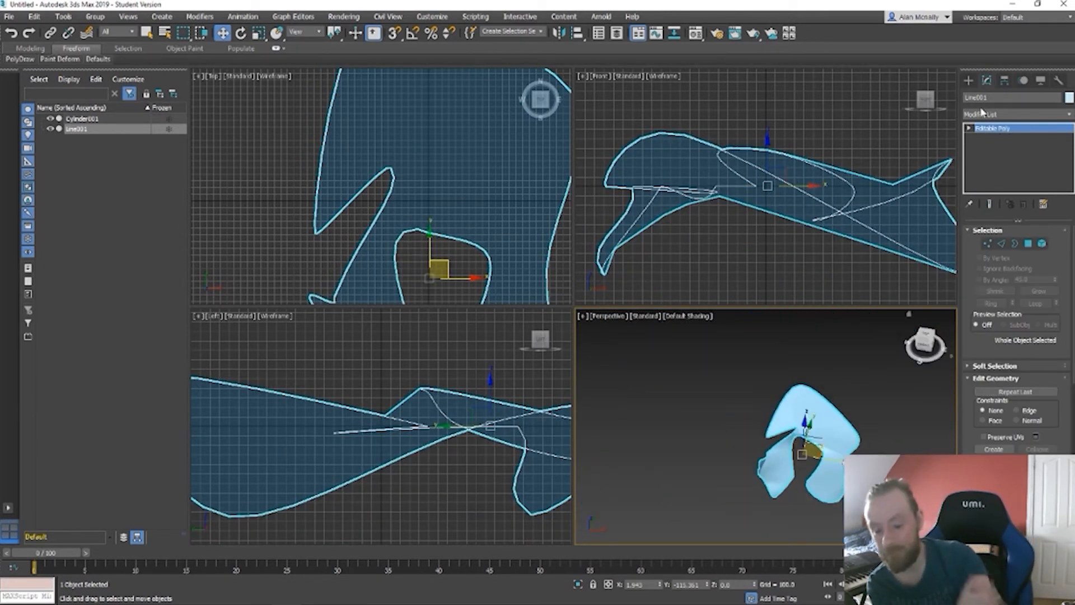
left_click(973, 85)
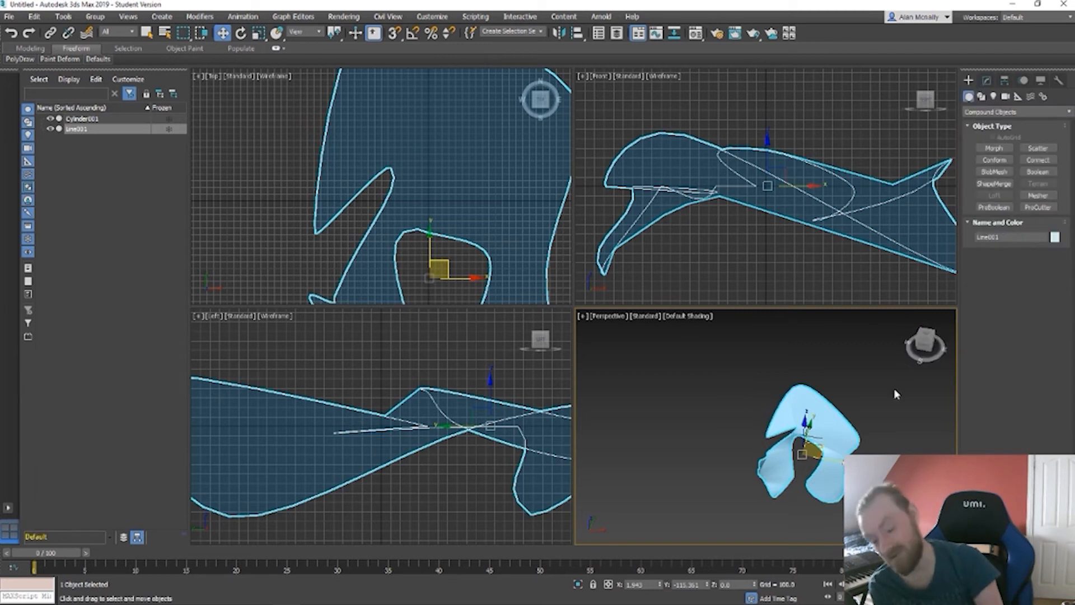
left_click(94, 120)
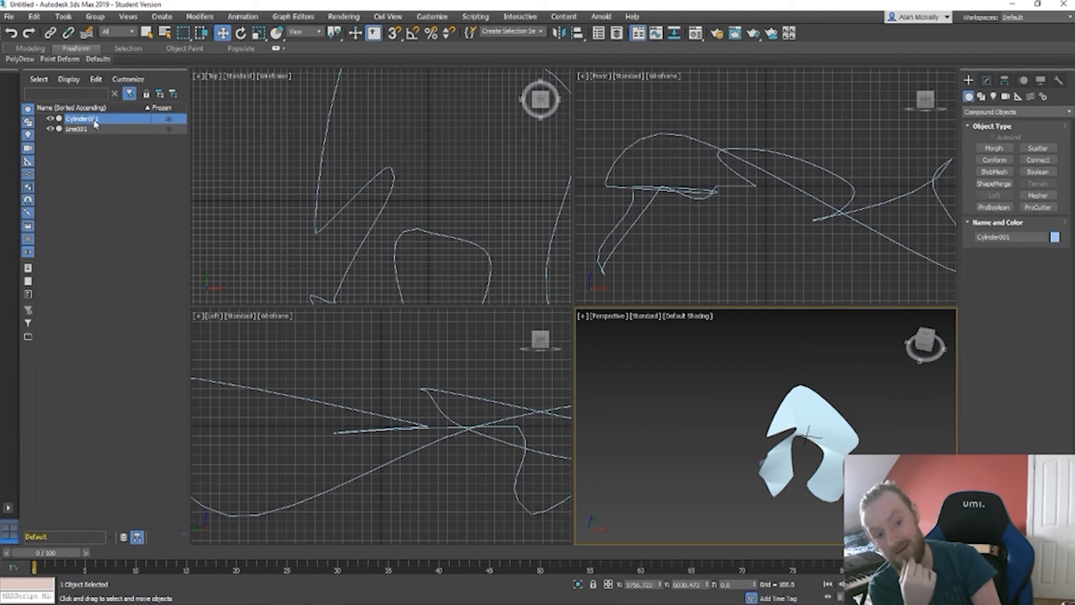
left_click(90, 132)
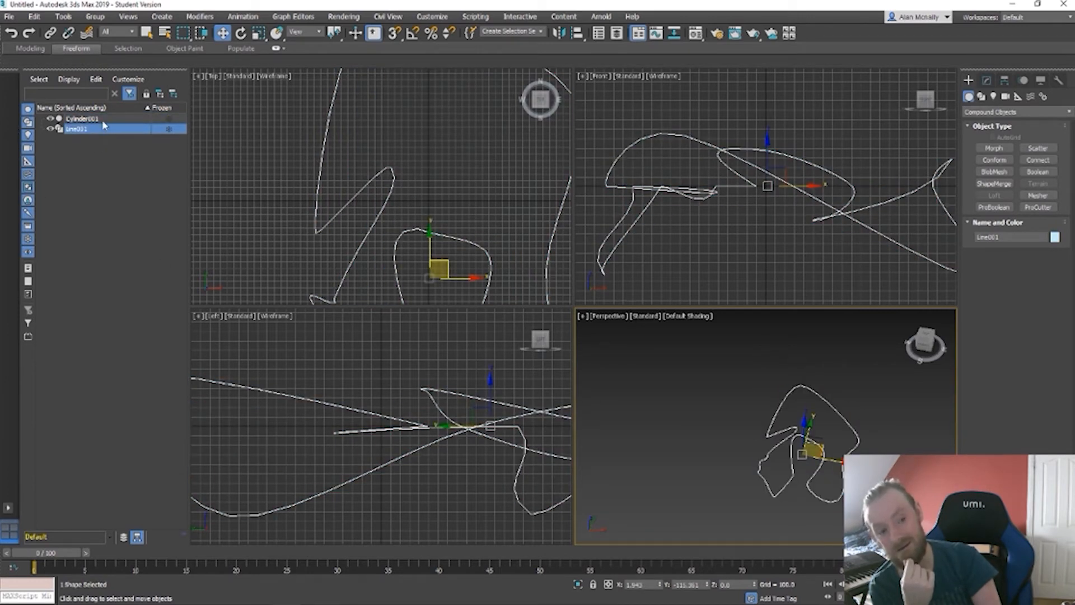
middle_click_drag(844, 458, 832, 490)
scroll(718, 421, "up", 3)
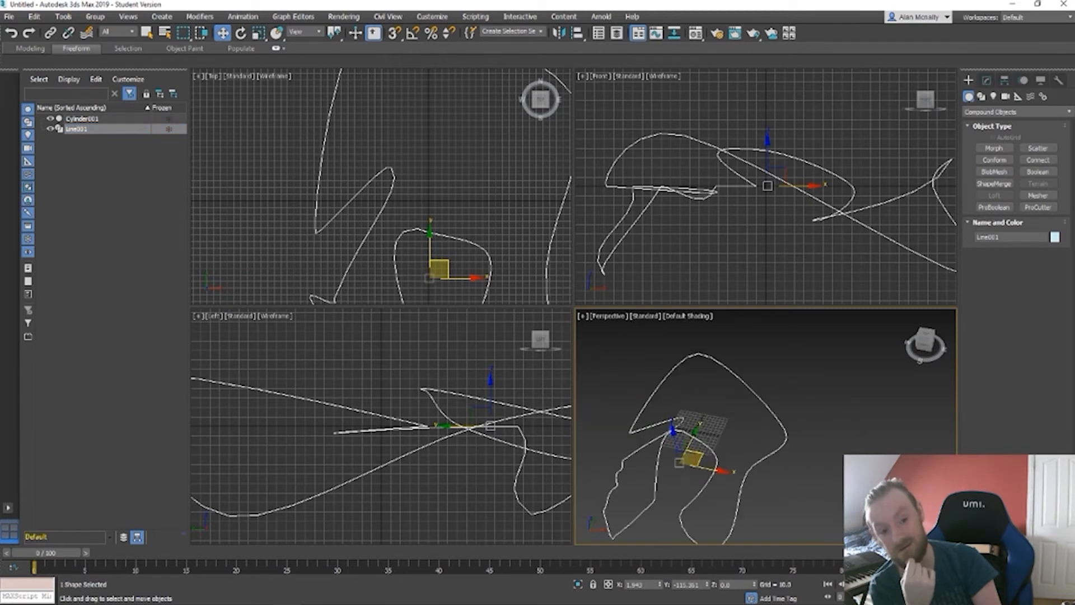
Step: Delete the cylinder from the scene
scroll(849, 388, "down", 5)
middle_click_drag(847, 389, 729, 357)
scroll(730, 358, "down", 5)
left_click(822, 316)
key("Delete")
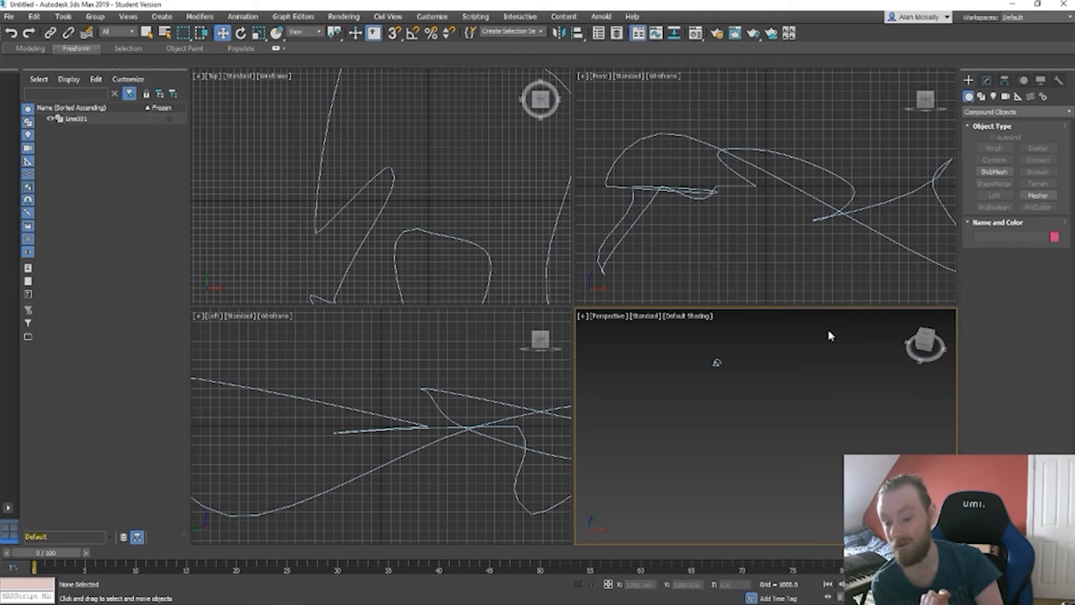
Step: Draw a circle spline with a radius of about 1402 near the line in the perspective view
left_click(986, 80)
left_click(968, 80)
left_click(980, 96)
left_click(993, 169)
left_click_drag(821, 328, 843, 330)
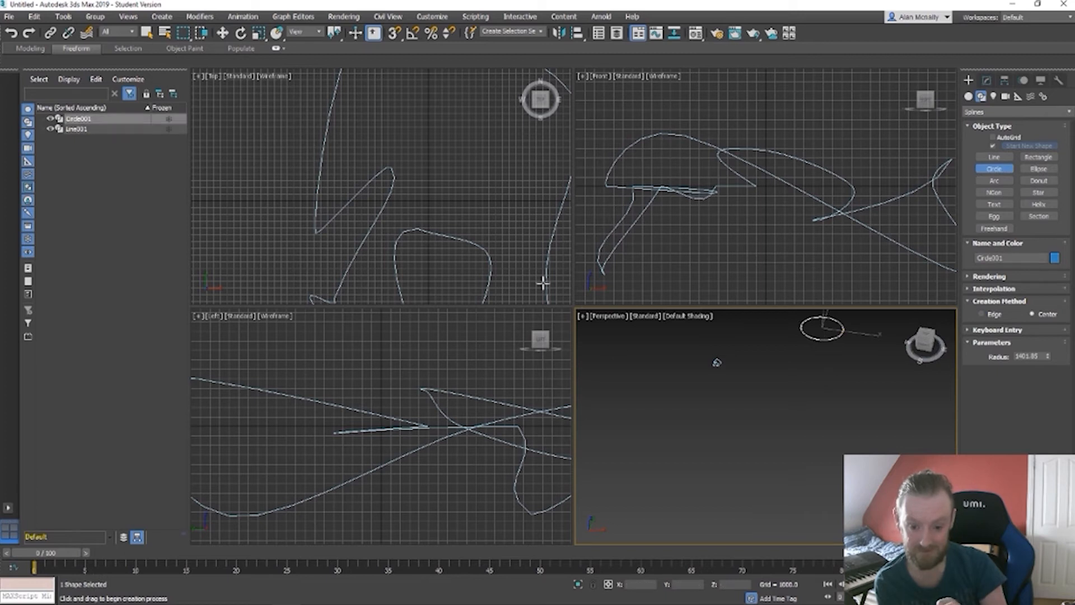
Step: Try a Loft compound object on the line with the circle as its shape, and inspect the mesh
left_click(74, 129)
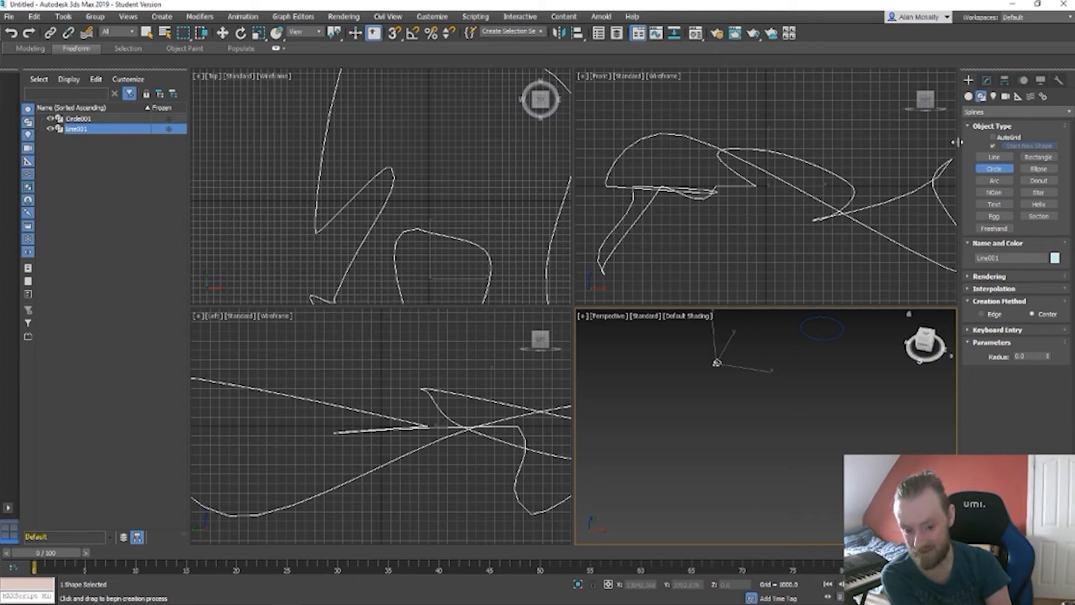
left_click(968, 98)
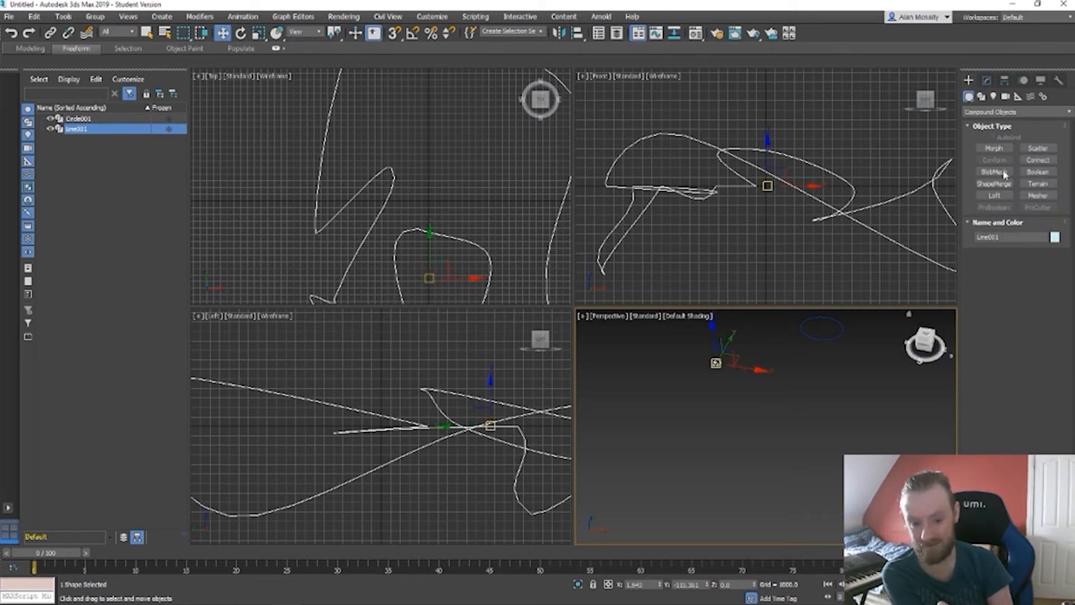
left_click(995, 195)
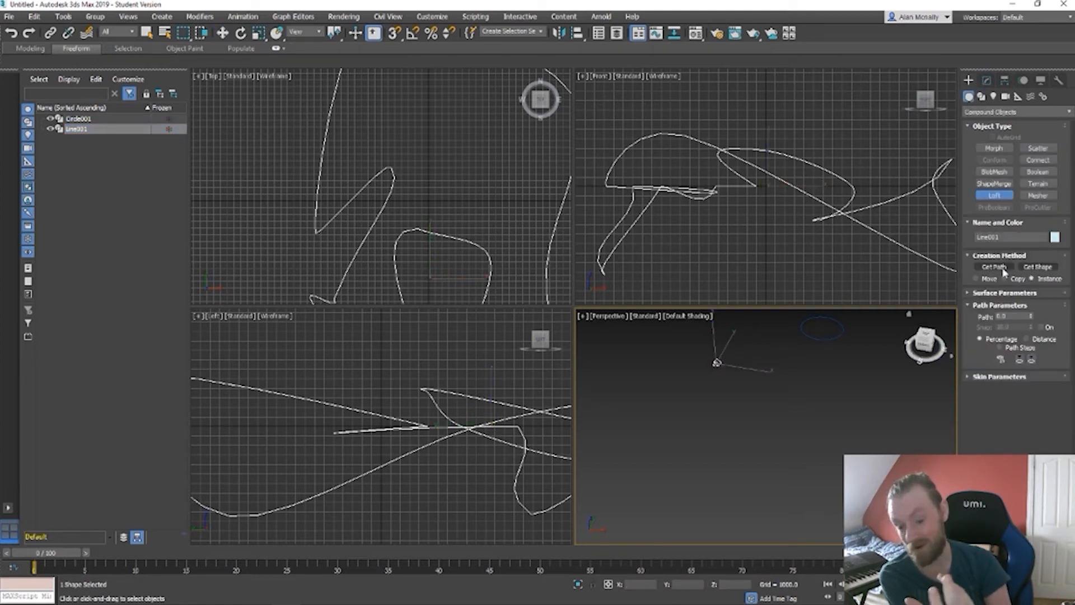
left_click(1037, 267)
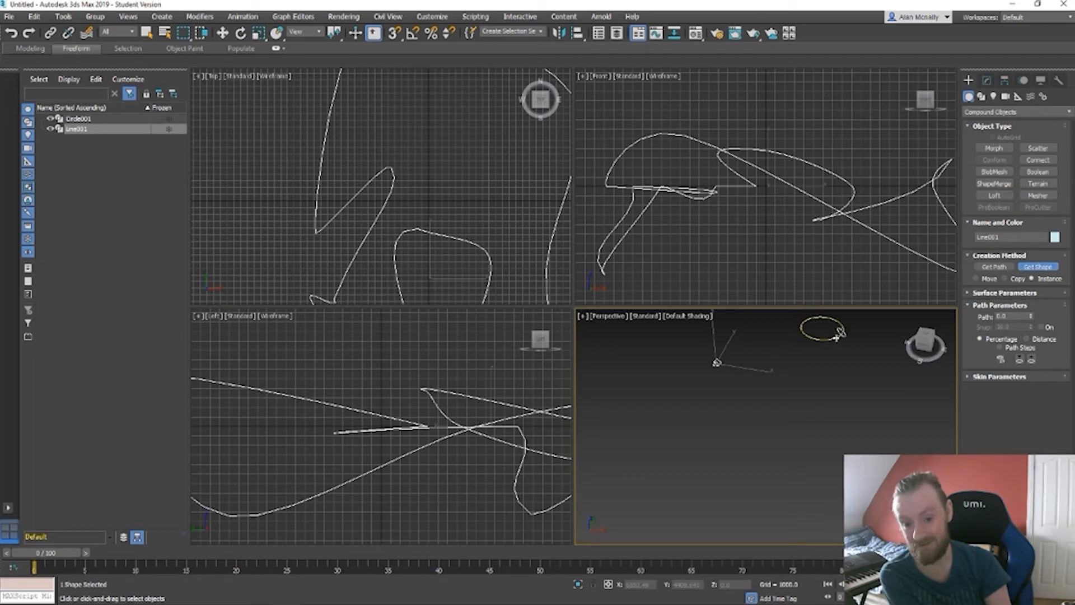
left_click(840, 333)
scroll(756, 372, "up", 5)
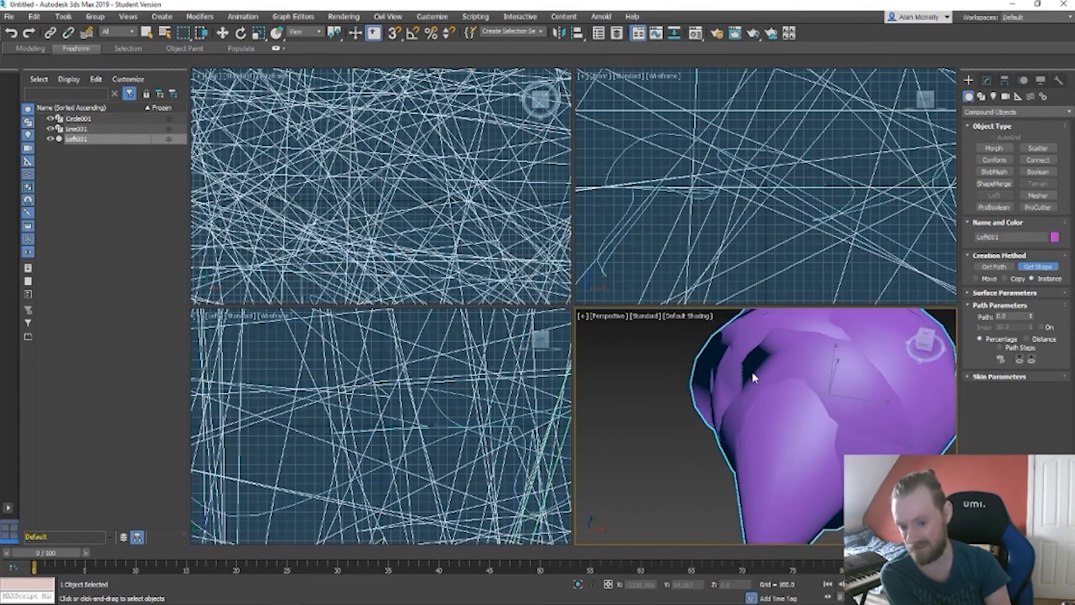
scroll(747, 388, "down", 6)
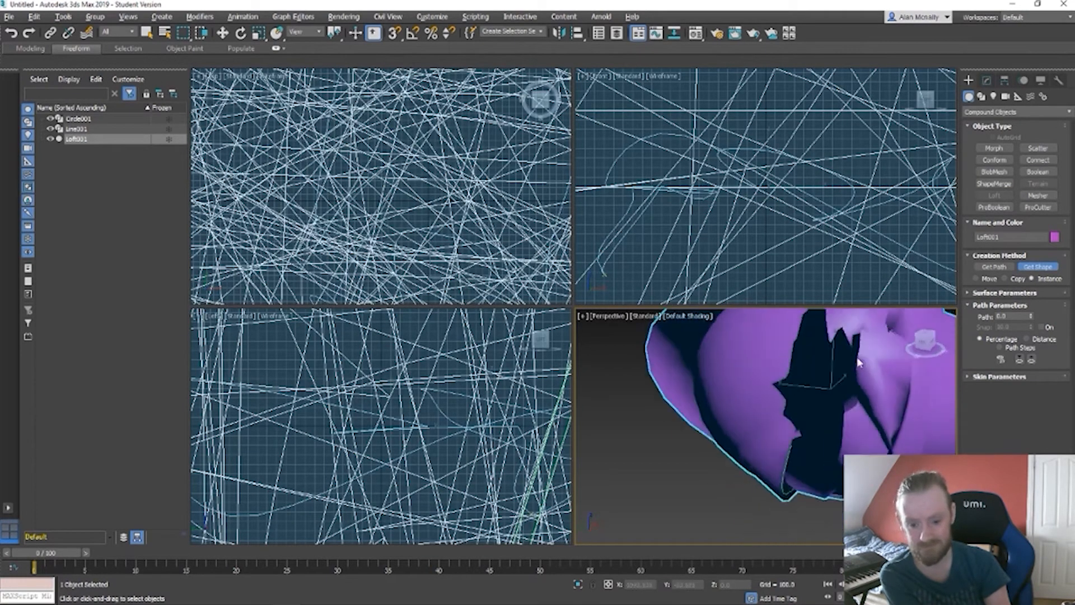
middle_click_drag(774, 364, 837, 411, "alt")
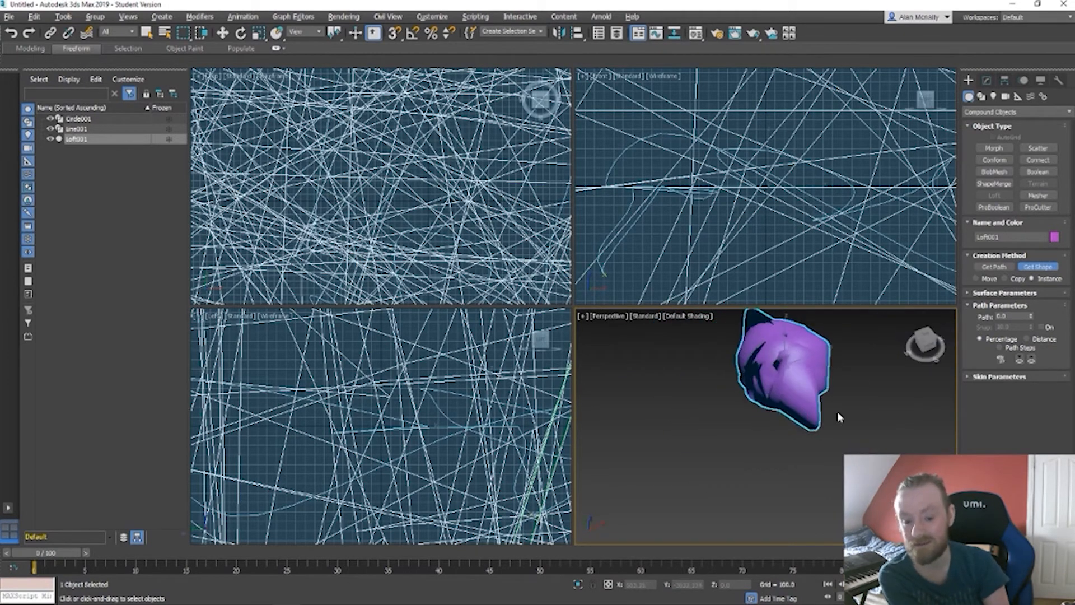
Step: Try a different path position for the circle-shaped loft, and undo the loft
left_click(1030, 316)
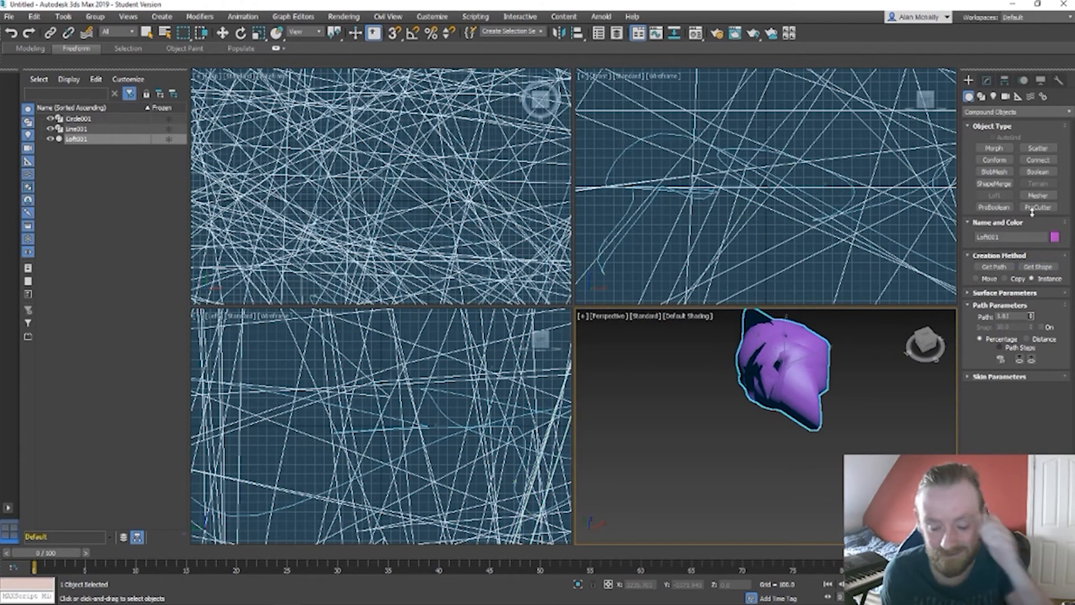
mouse_move(1051, 372)
left_mouse_down()
mouse_move(1048, 381)
mouse_move(1037, 347)
left_mouse_up()
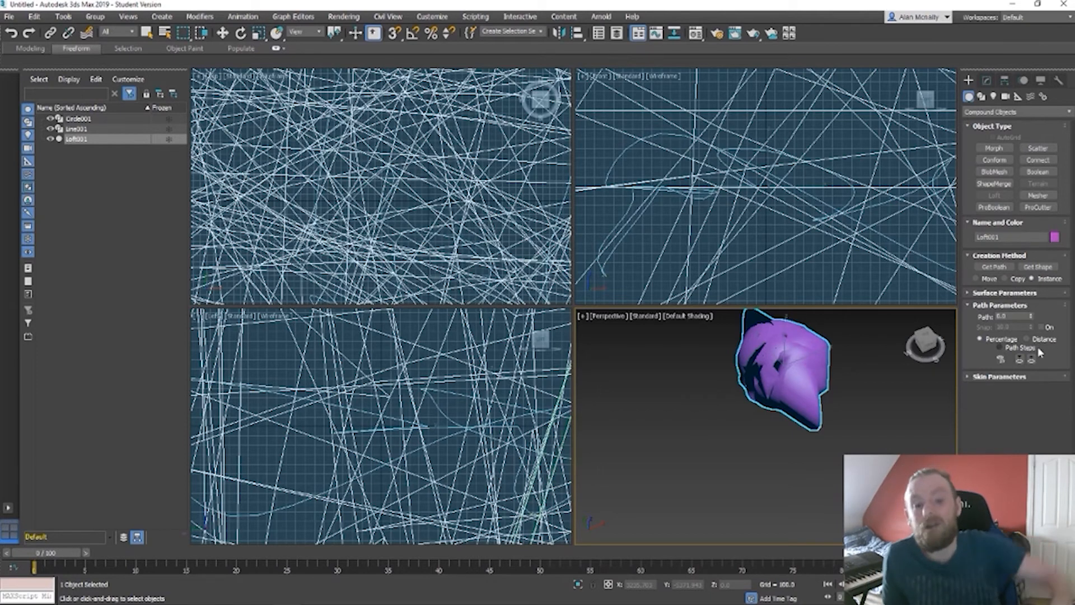
key("ctrl+z")
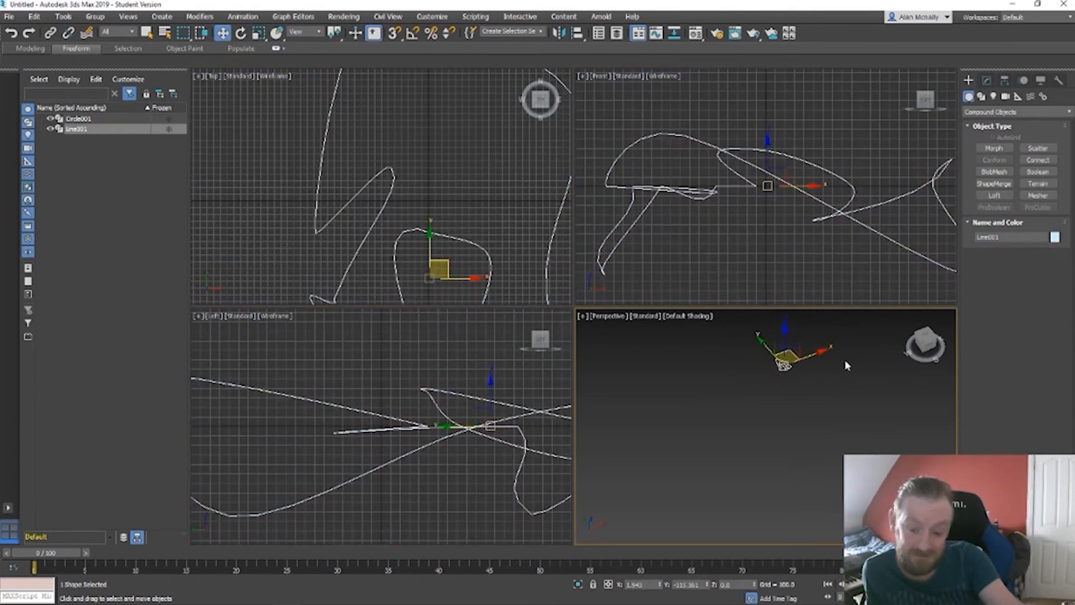
Step: Examine the line closely and from a distance in the perspective view, next to the circle
mouse_move(824, 348)
left_mouse_down()
mouse_move(803, 349)
mouse_move(814, 362)
left_mouse_up()
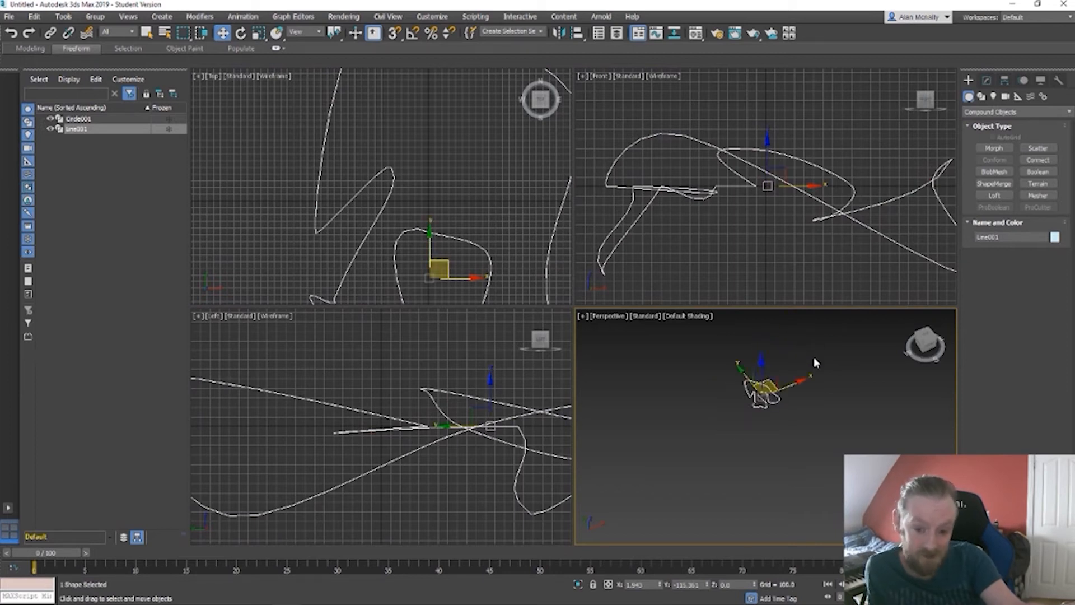
middle_click_drag(813, 365, 809, 336)
scroll(753, 448, "up", 5)
scroll(753, 449, "down", 2)
scroll(779, 480, "up", 2)
middle_click_drag(798, 414, 782, 398)
scroll(782, 398, "up", 3)
scroll(782, 398, "down", 5)
left_click(78, 107)
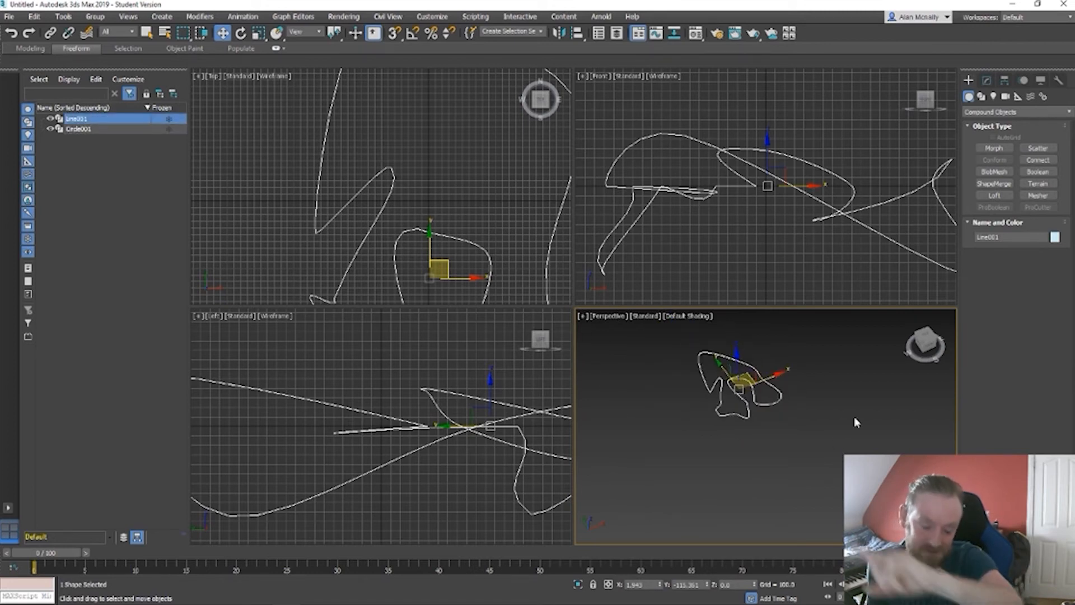
scroll(833, 410, "down", 5)
middle_click_drag(857, 398, 748, 356)
scroll(748, 356, "up", 2)
middle_click_drag(780, 393, 831, 449)
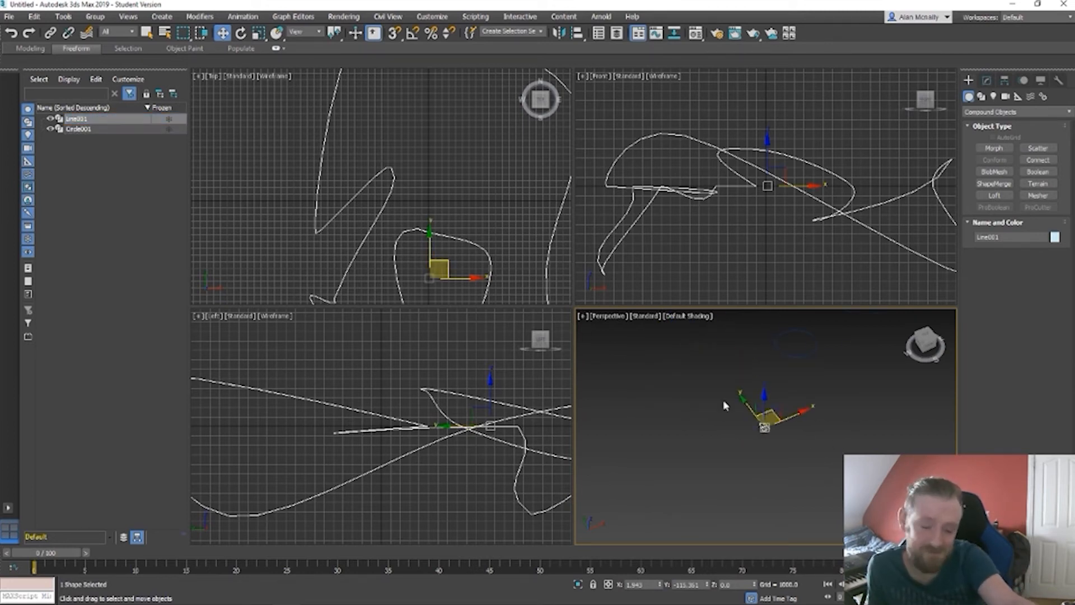
Step: Loft the line as the shape along the circle as its path, and inspect the resulting ring
left_click(994, 194)
left_click(994, 267)
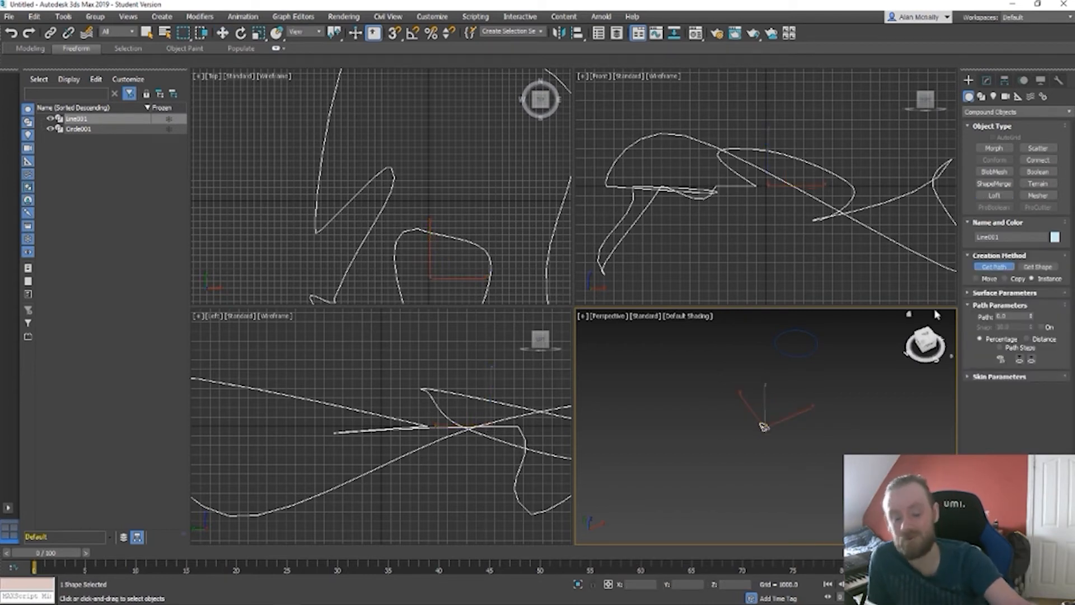
left_click(795, 356)
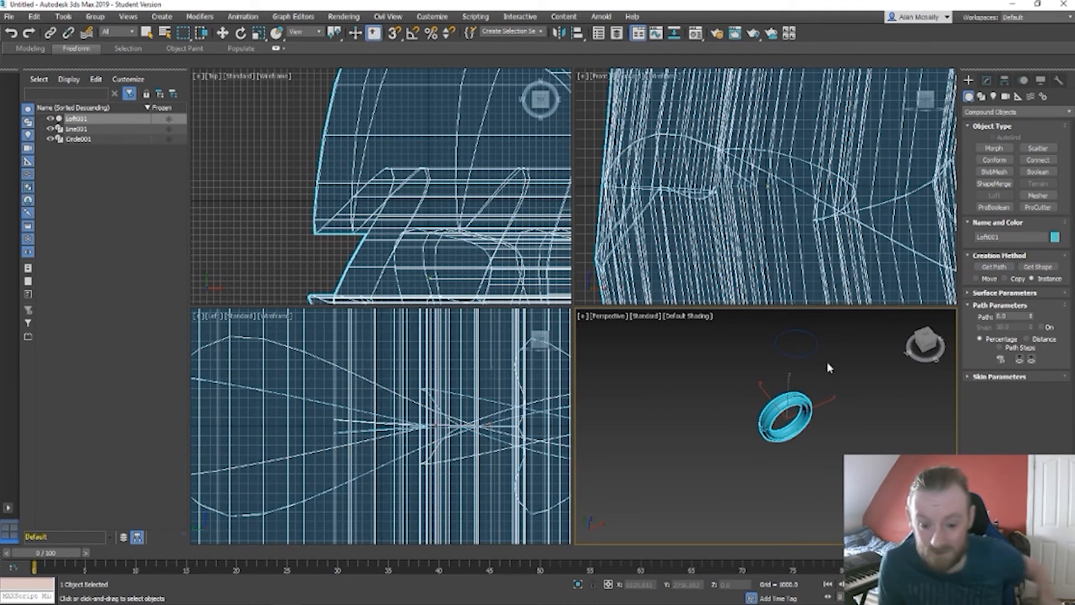
scroll(855, 412, "up", 6)
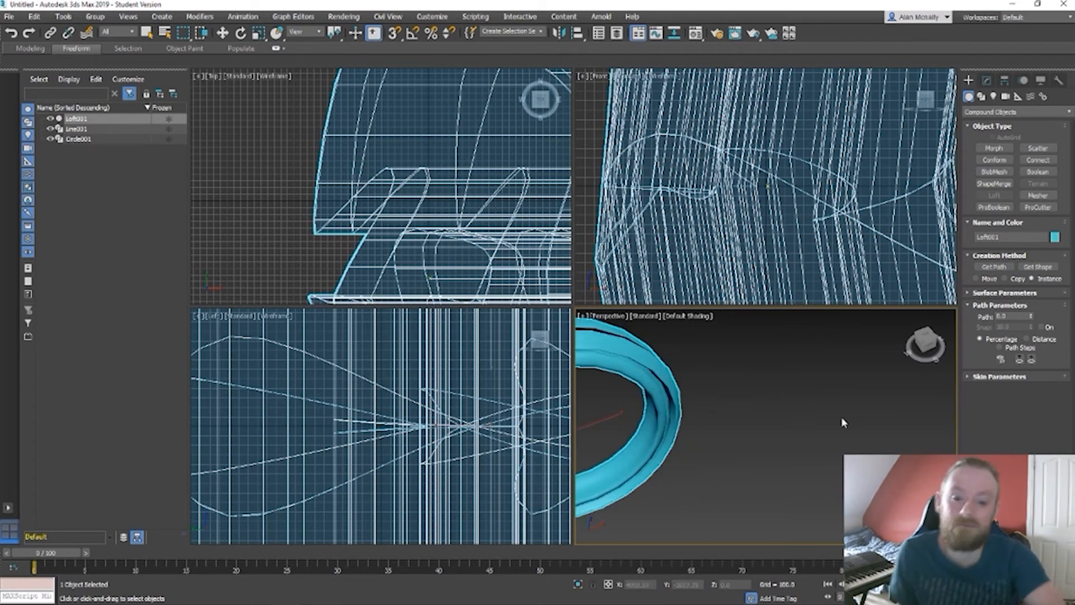
middle_click_drag(952, 435, 1017, 390)
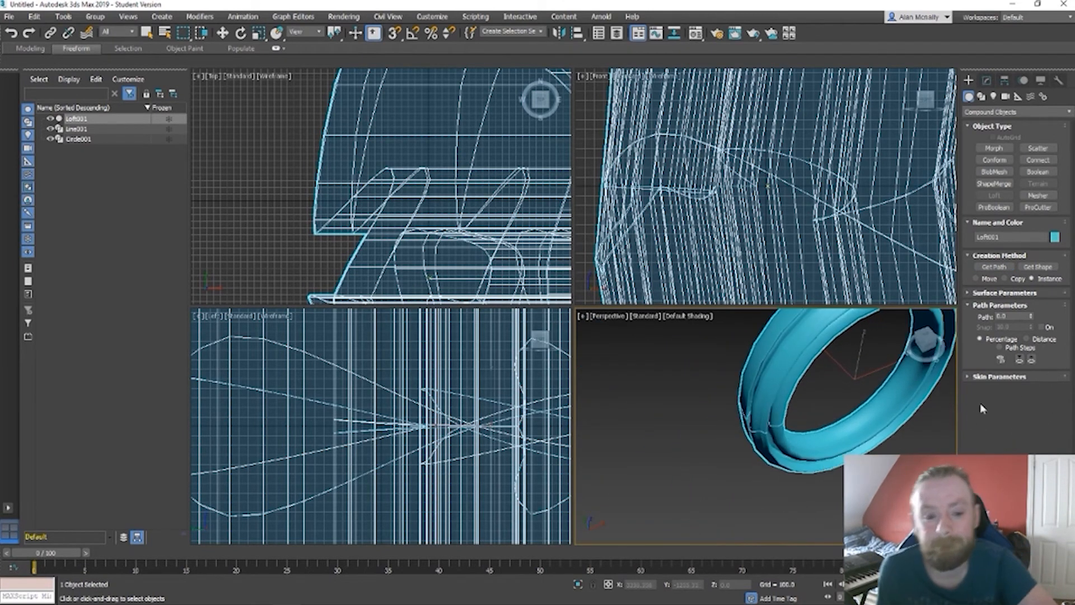
Step: Try scaling the lofted ring uniformly and inspect its shape in the perspective view
right_click(791, 434)
middle_click_drag(667, 421, 759, 434, "alt")
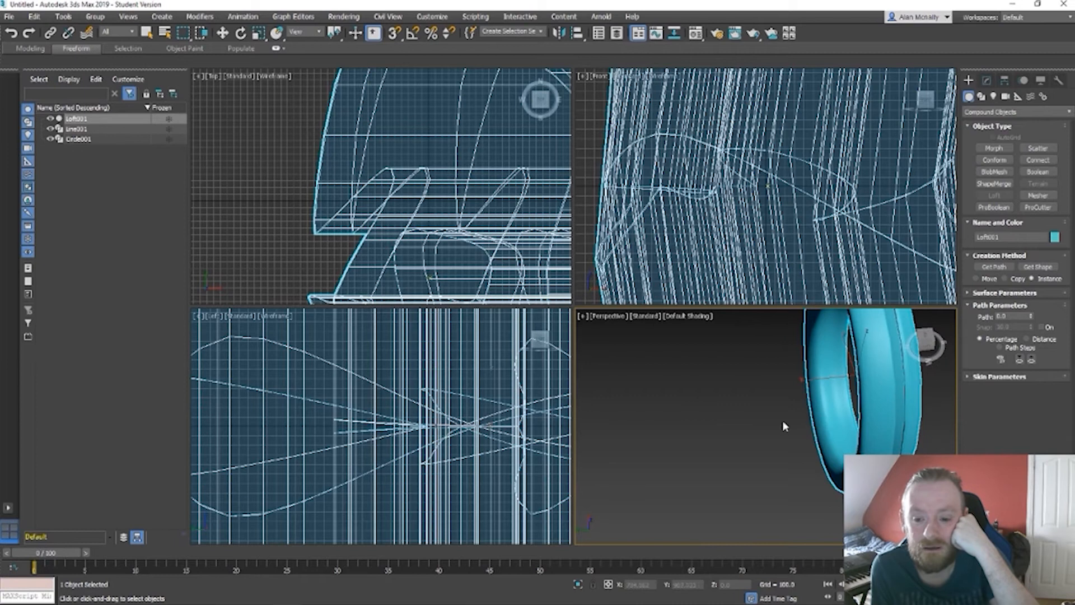
key("r")
left_click_drag(828, 384, 120, 325)
scroll(832, 438, "down", 10)
middle_click_drag(686, 428, 734, 391, "alt")
scroll(787, 421, "up", 5)
scroll(780, 419, "down", 1)
middle_click_drag(781, 419, 746, 430, "alt")
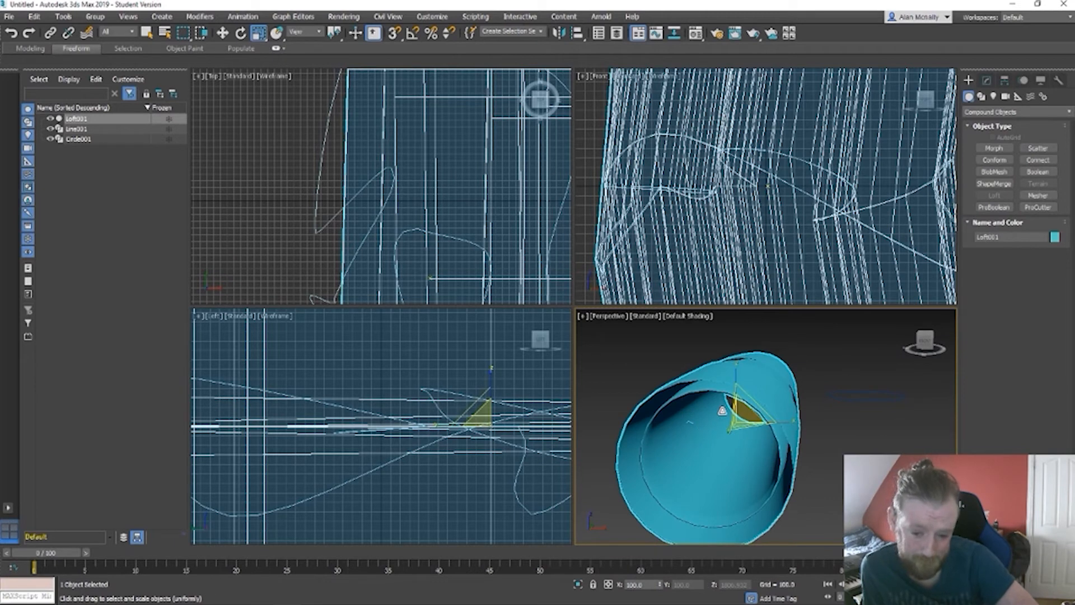
Step: Delete the lofted ring and examine the remaining line in the perspective view
key("Delete")
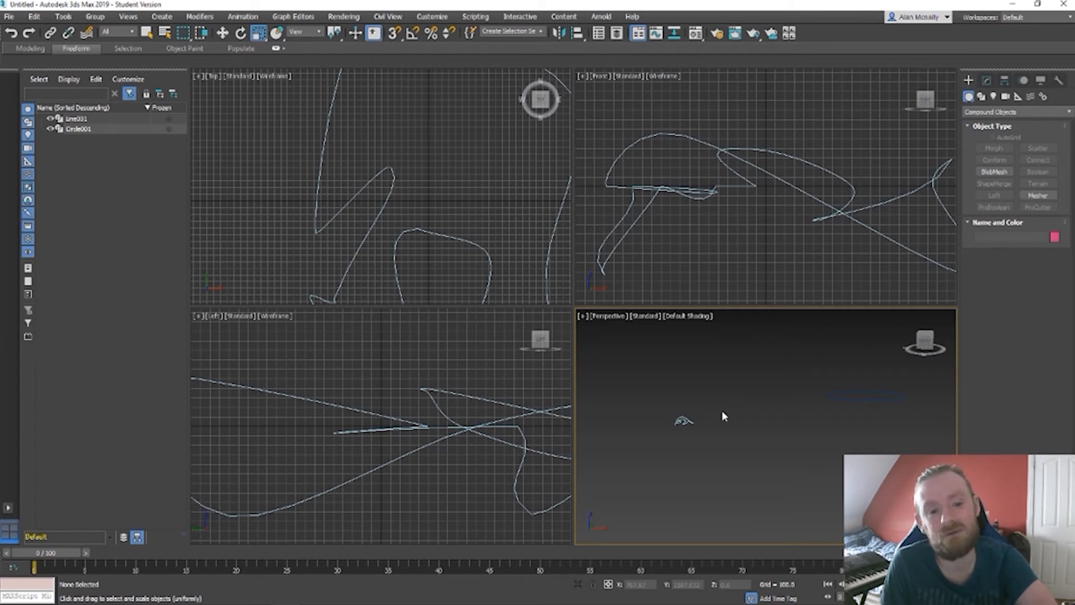
scroll(750, 137, "down", 5)
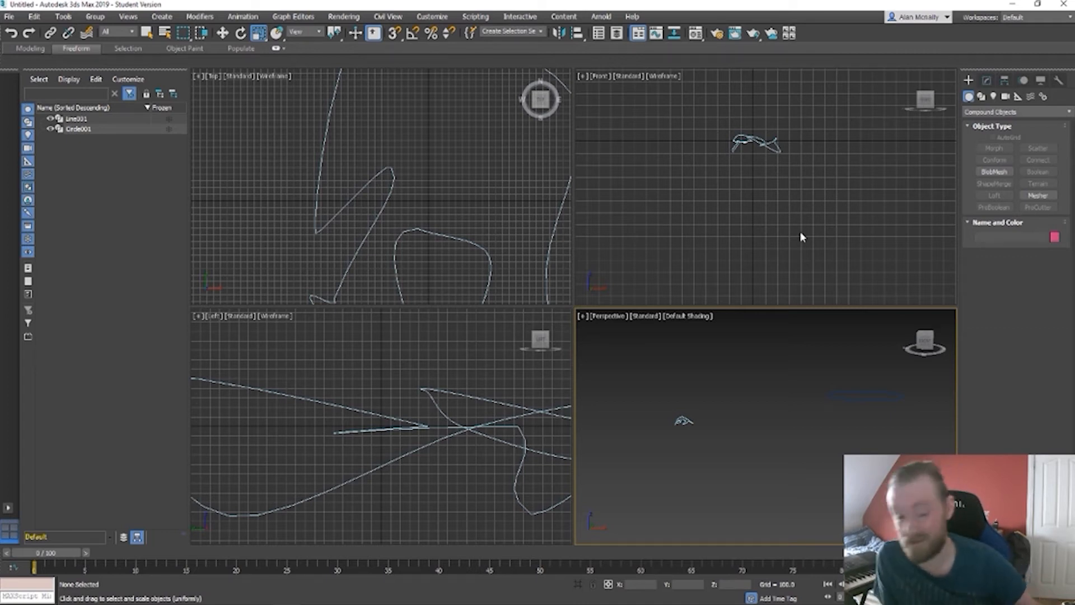
scroll(828, 448, "up", 6)
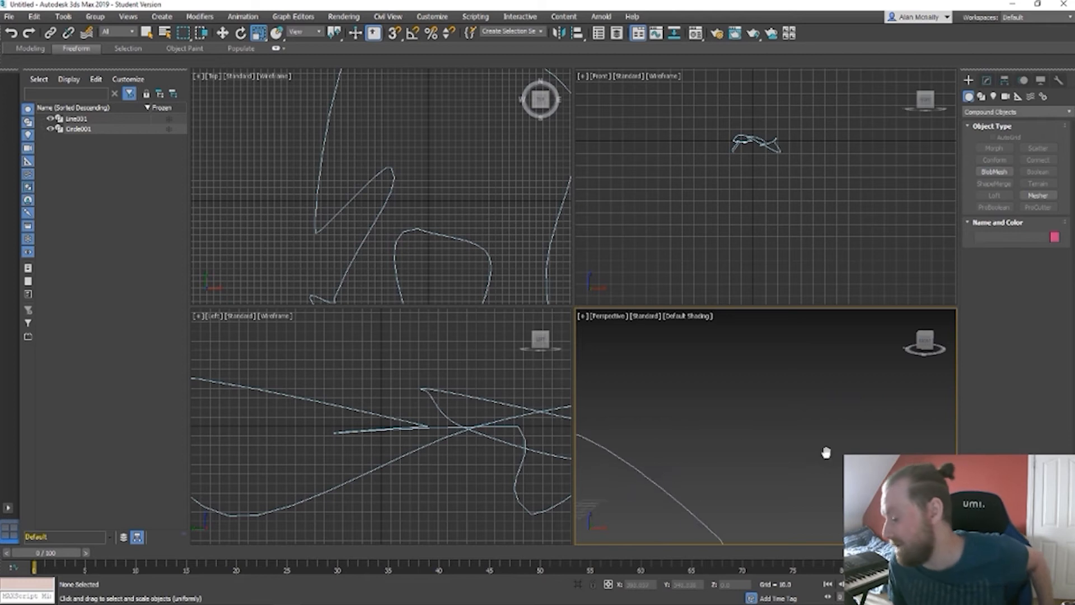
scroll(787, 443, "up", 5)
scroll(786, 442, "down", 4)
scroll(784, 442, "up", 4)
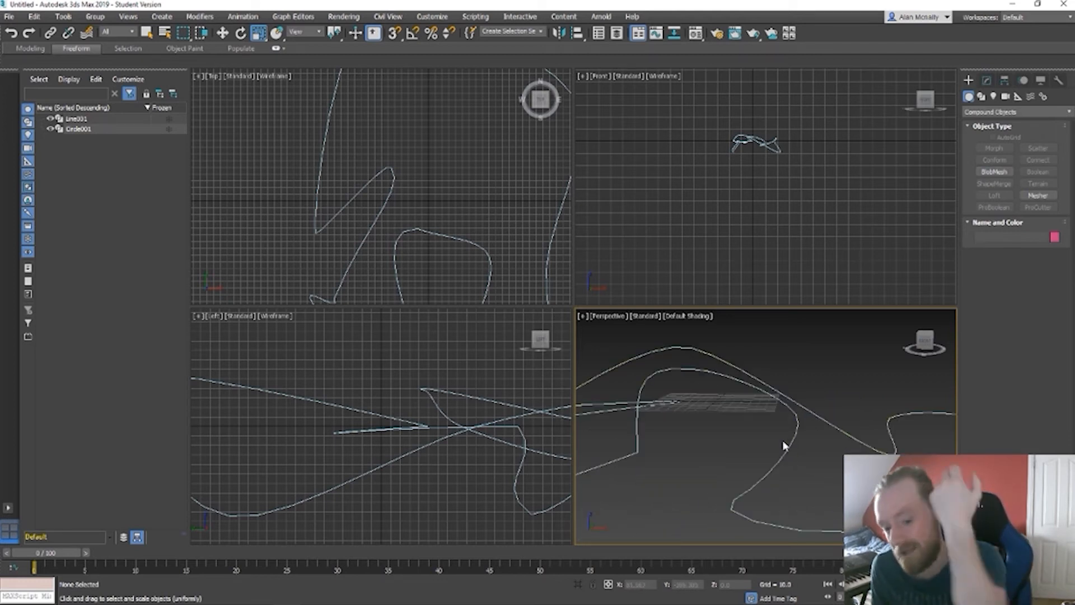
middle_click_drag(743, 437, 813, 459)
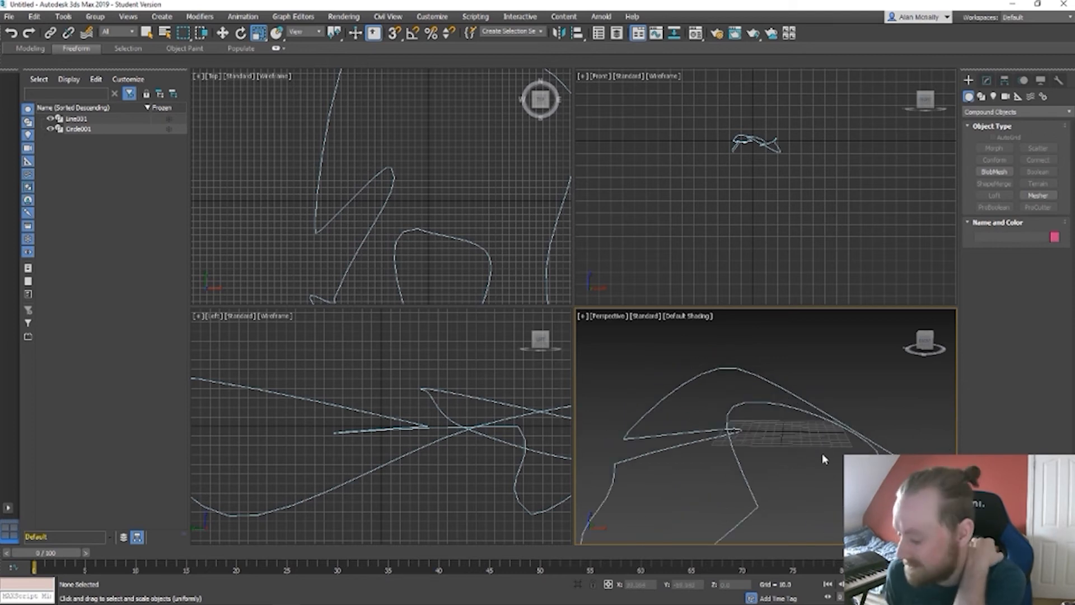
Step: Apply an Extrude modifier to the line with an amount of about 129
left_click(853, 435)
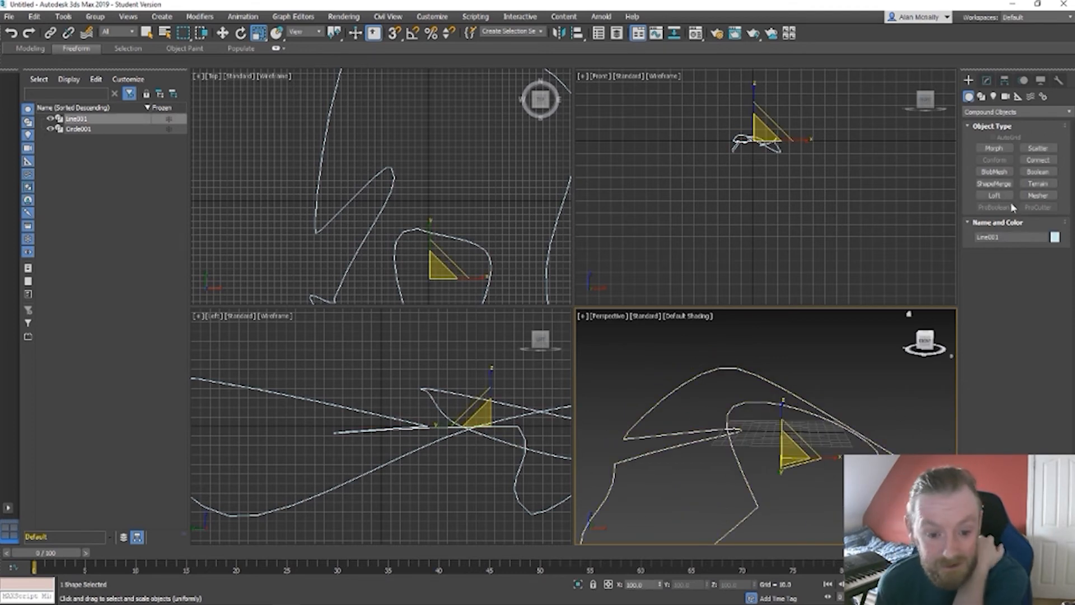
left_click(986, 81)
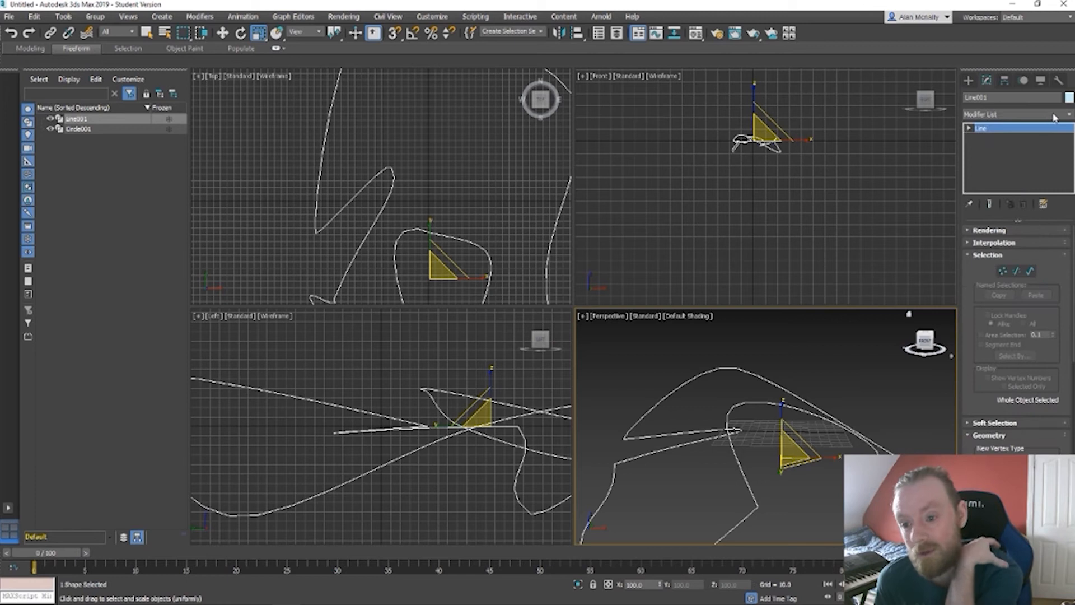
left_click(1054, 115)
key("e")
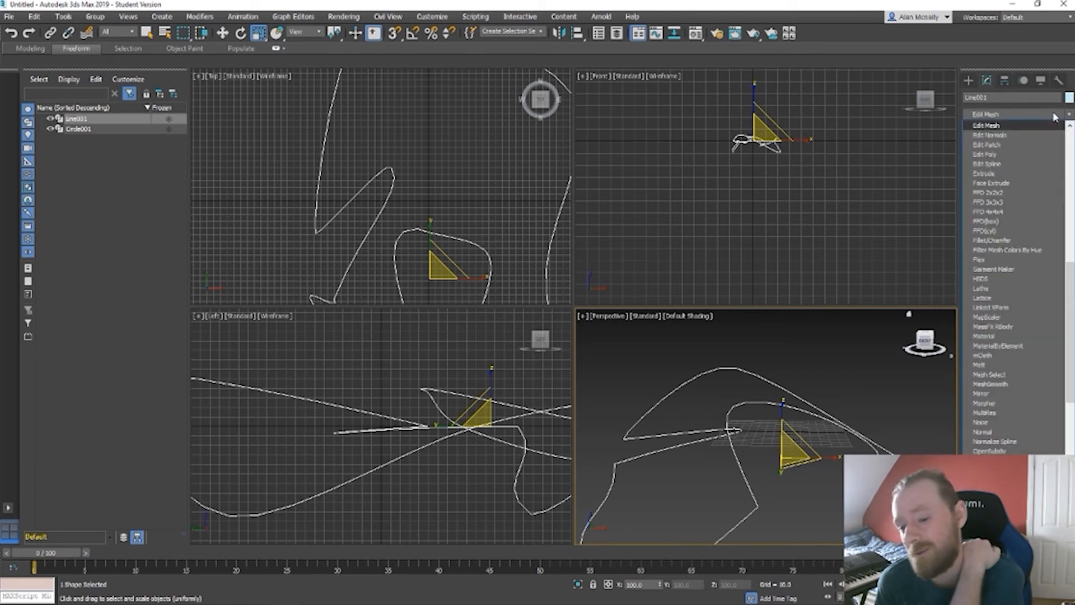
left_click(1036, 174)
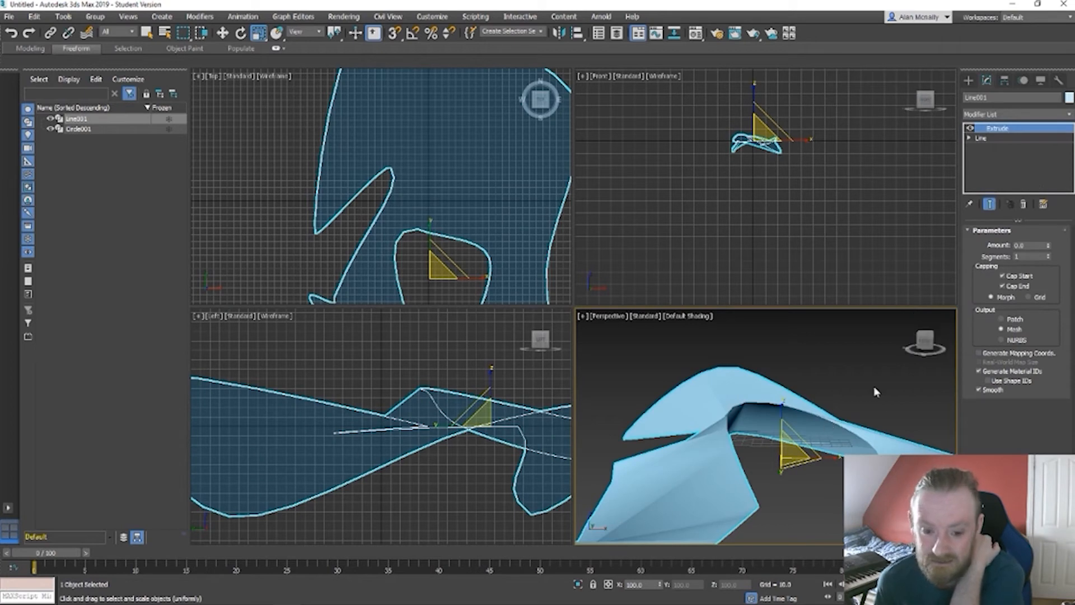
left_click_drag(1048, 247, 1031, 100)
left_click_drag(924, 343, 863, 403)
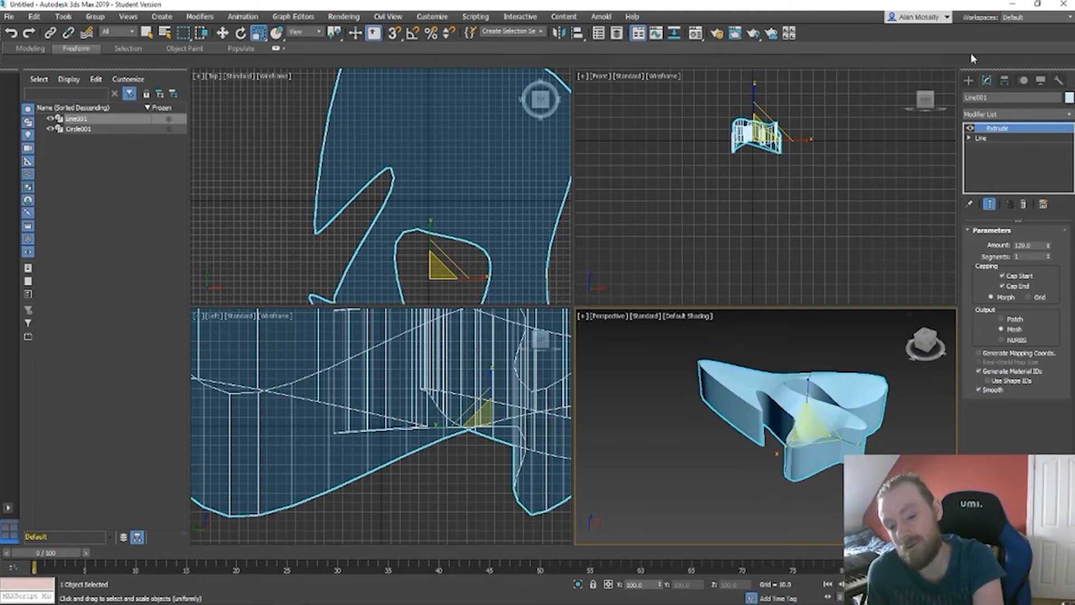
Step: Reduce the line's Extrude amount to about 10.5 and inspect the thin solid
left_click_drag(1046, 249, 1043, 378)
middle_click_drag(896, 465, 785, 429, "alt")
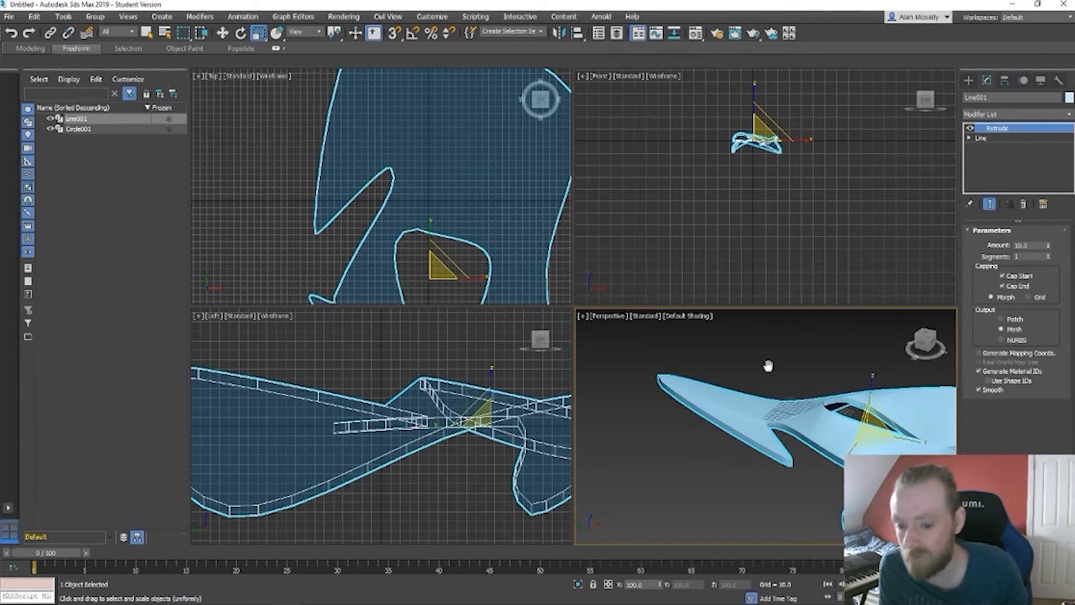
middle_click_drag(768, 364, 764, 350)
scroll(762, 406, "down", 3)
middle_click_drag(762, 406, 756, 456, "alt")
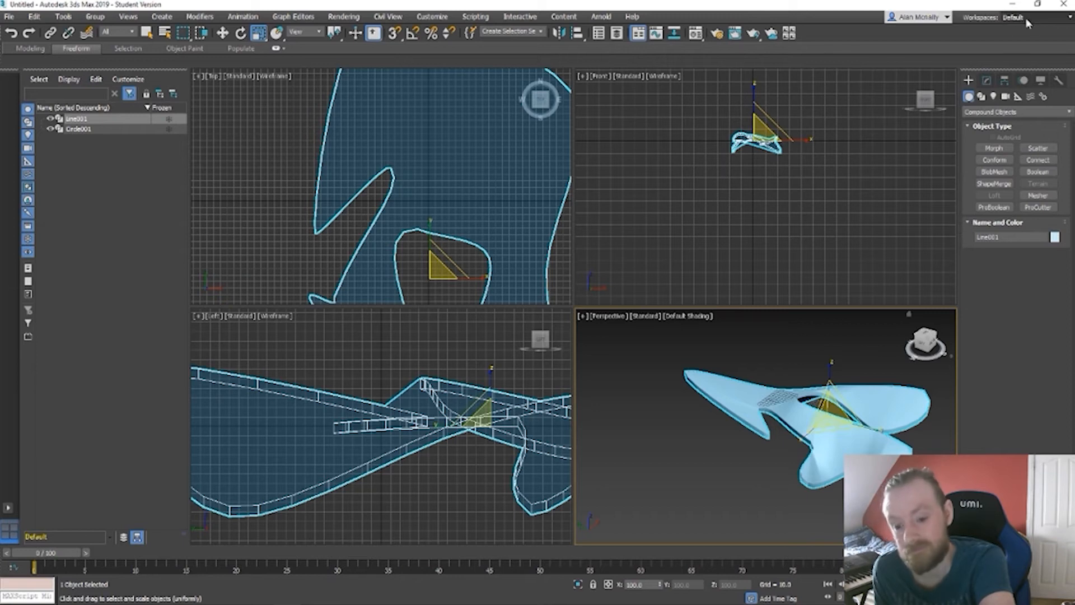
Step: Draw a standard tube in the Front view with radii about 406 and 310 and height about -76, and increase its sides
left_click(1006, 113)
left_click(1001, 123)
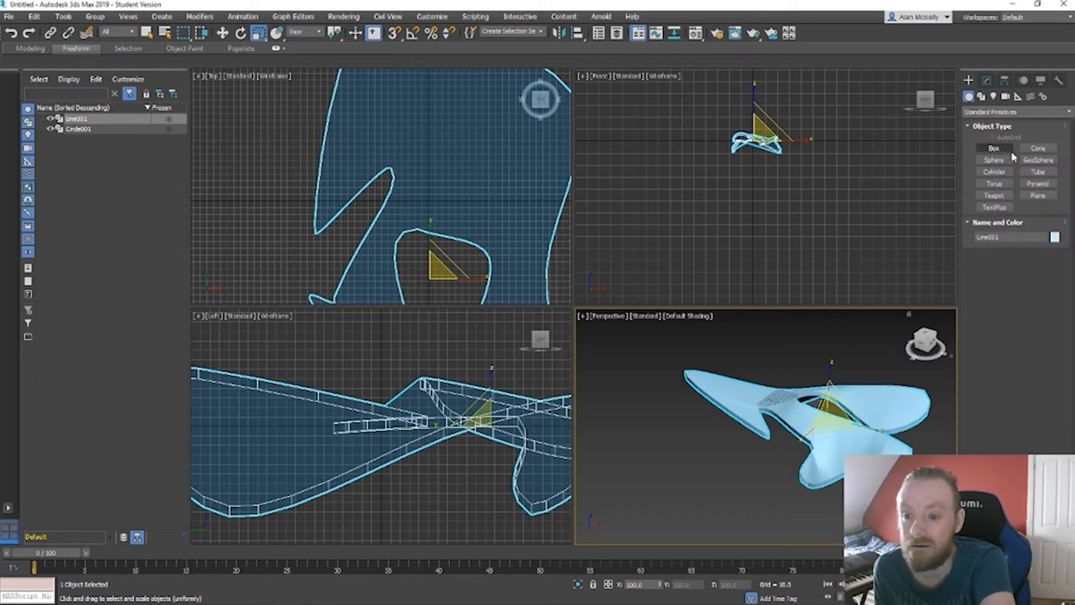
left_click(1037, 172)
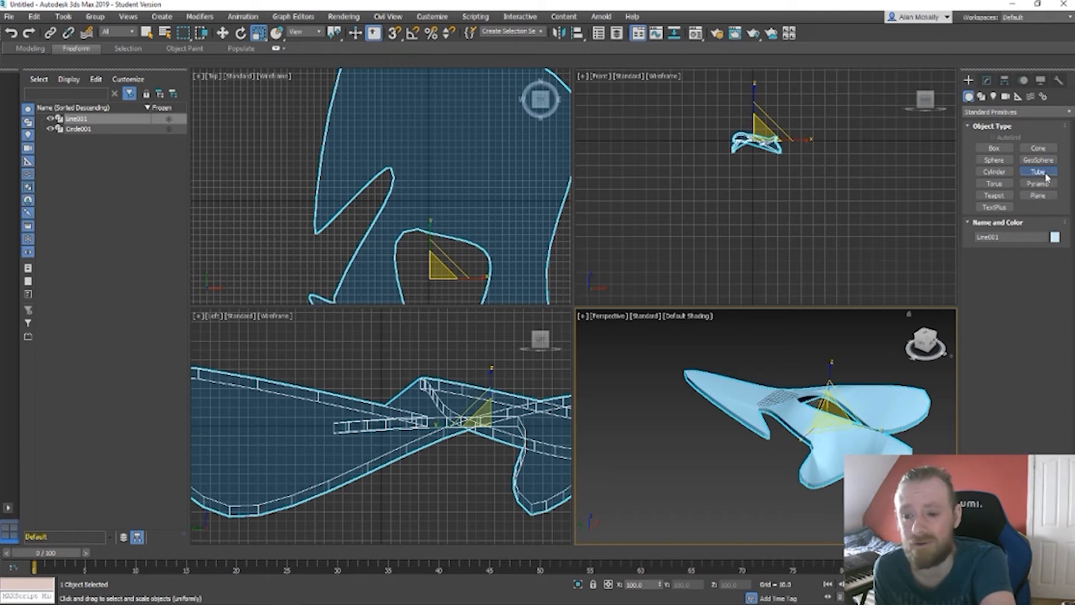
left_click_drag(705, 218, 745, 253)
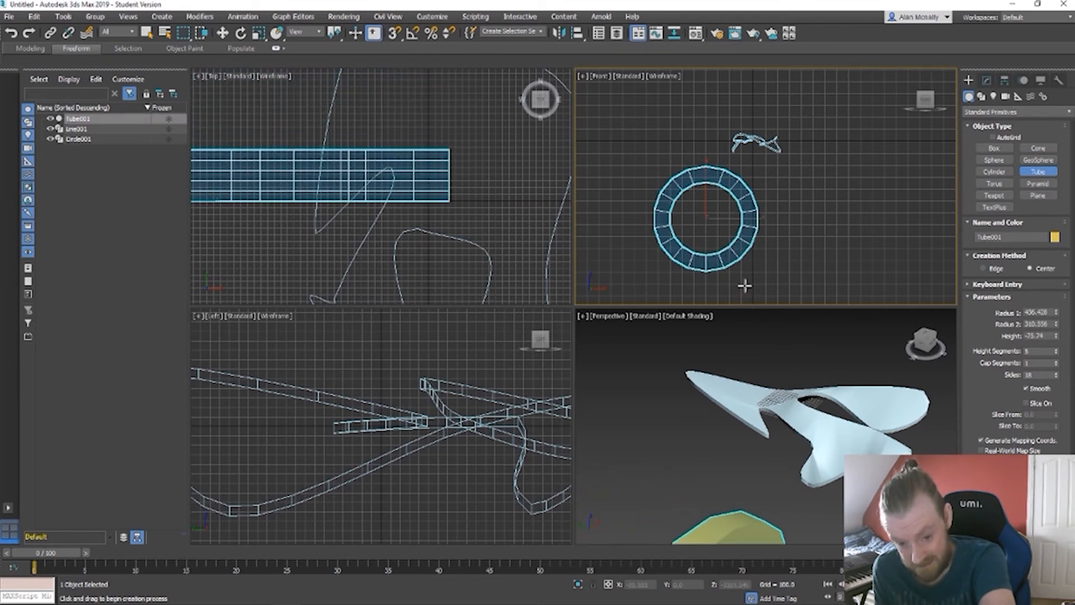
middle_click_drag(857, 465, 802, 307)
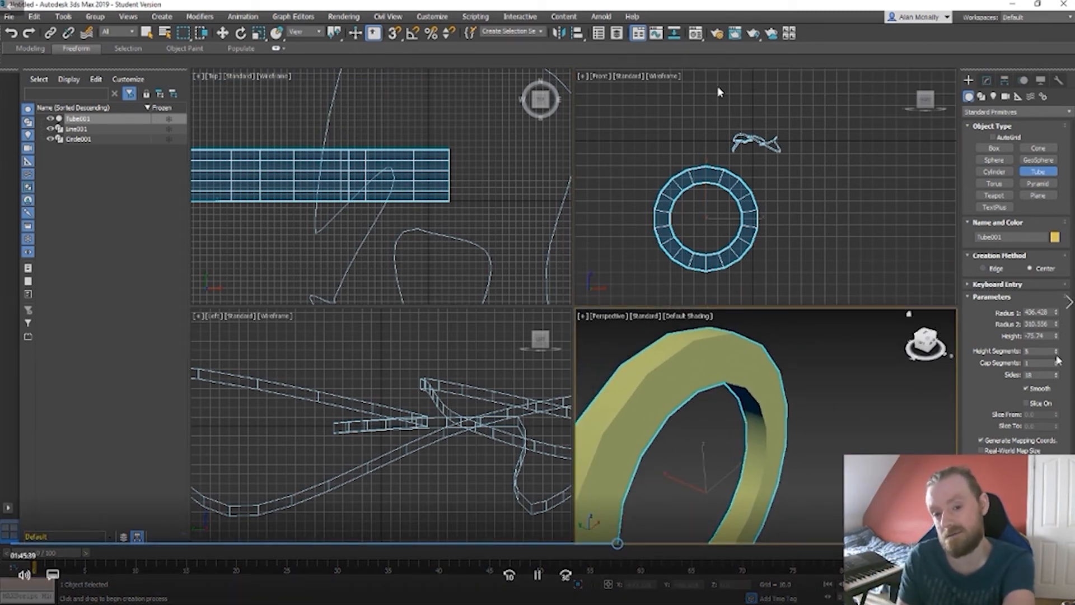
left_click_drag(1057, 375, 1057, 363)
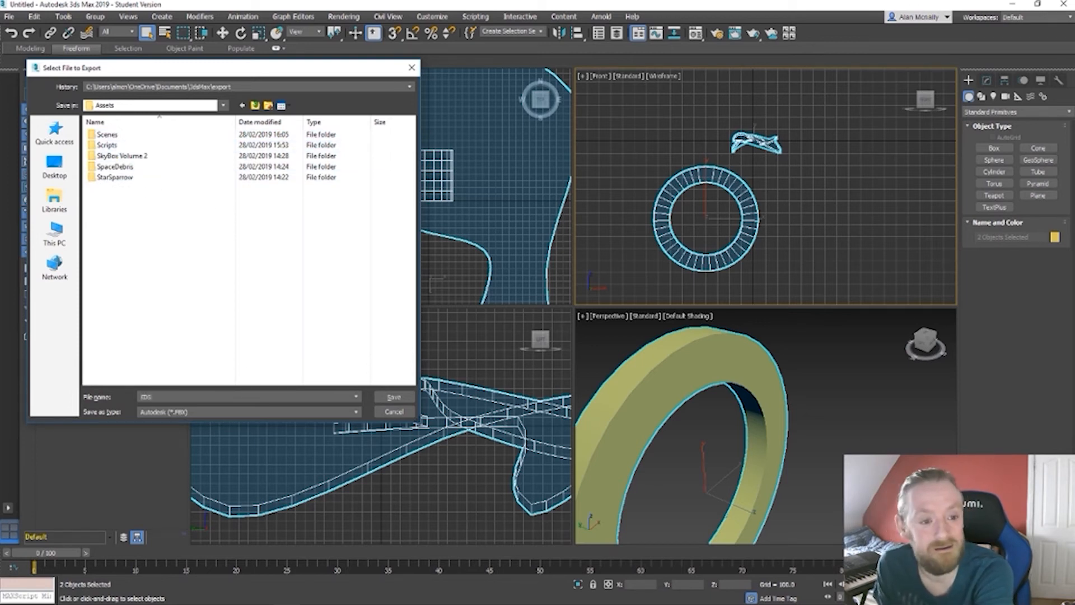
Step: Export the selected line and tube as the FBX file "3DS Max assets" in the Unity project's Assets folder
mouse_move(449, 342)
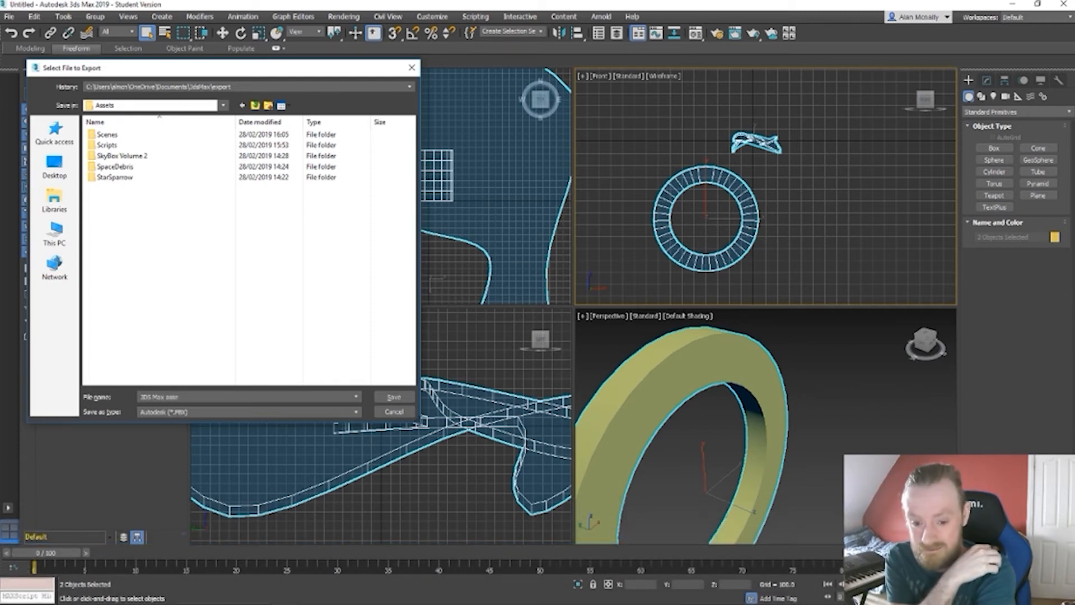
mouse_move(418, 197)
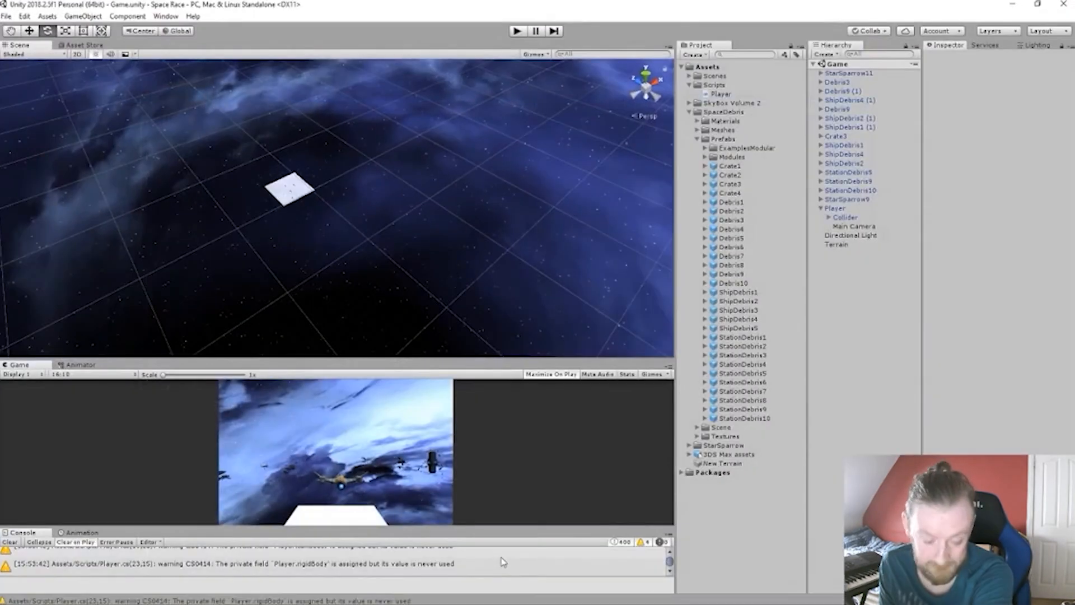
Step: In Unity, expand the imported 3DS Max assets and examine its material and the line and tube meshes
left_click(689, 455)
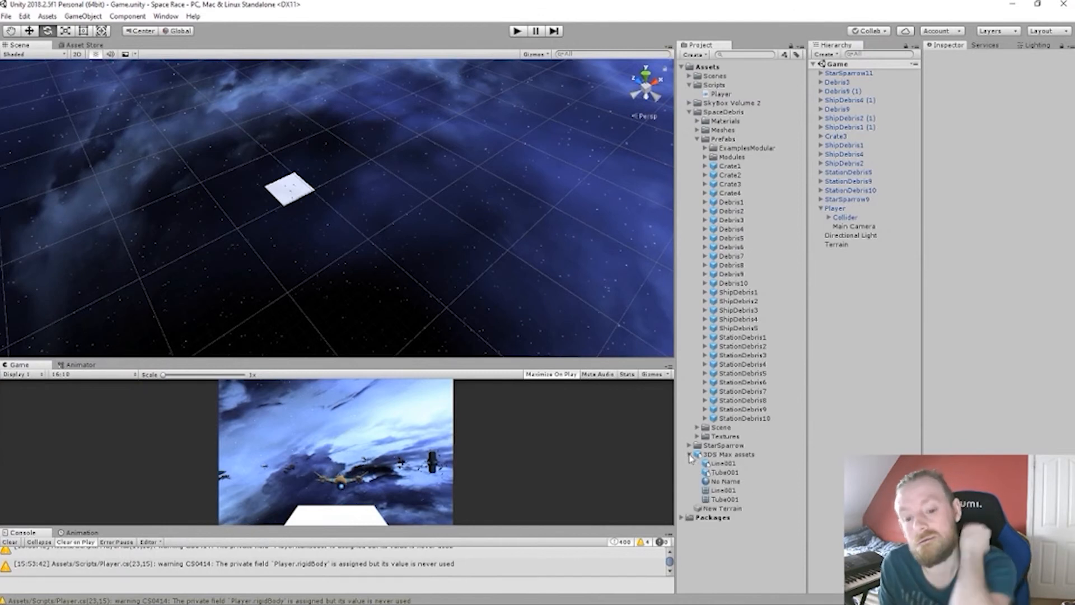
left_click(725, 482)
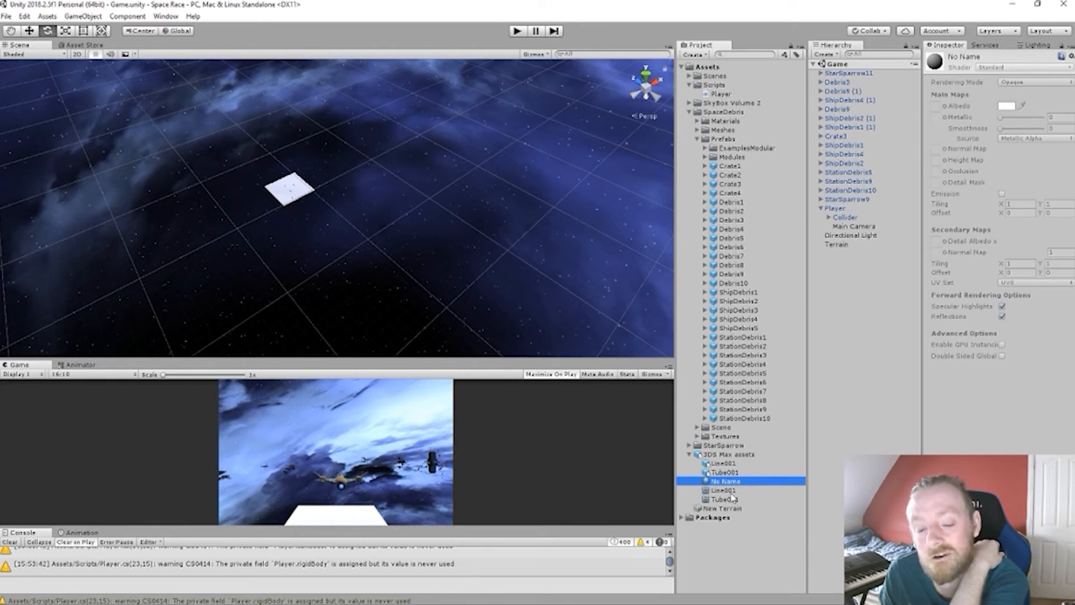
left_click(731, 493)
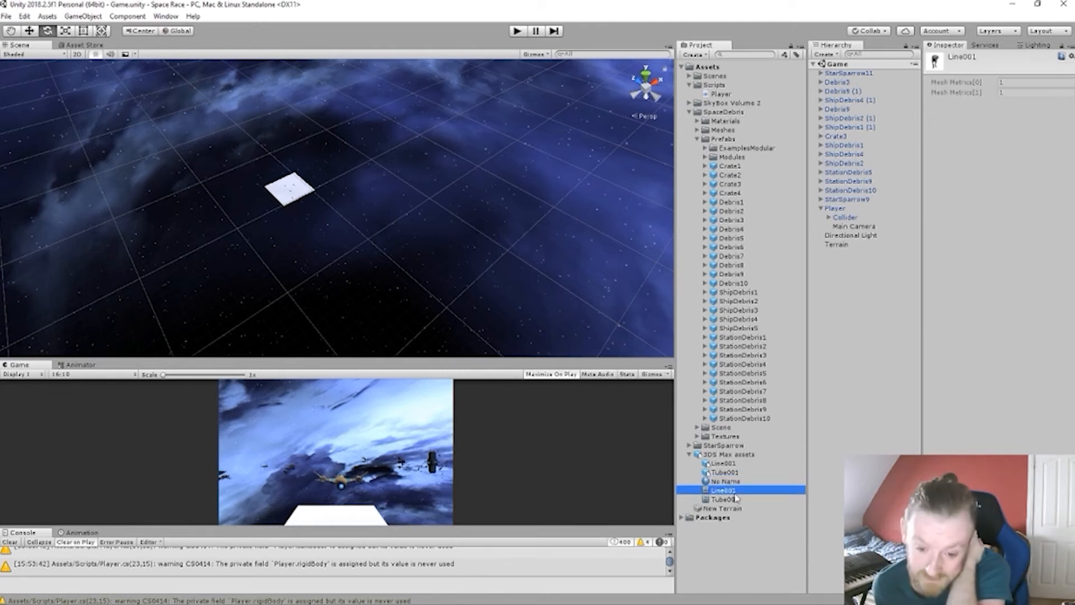
left_click(733, 499)
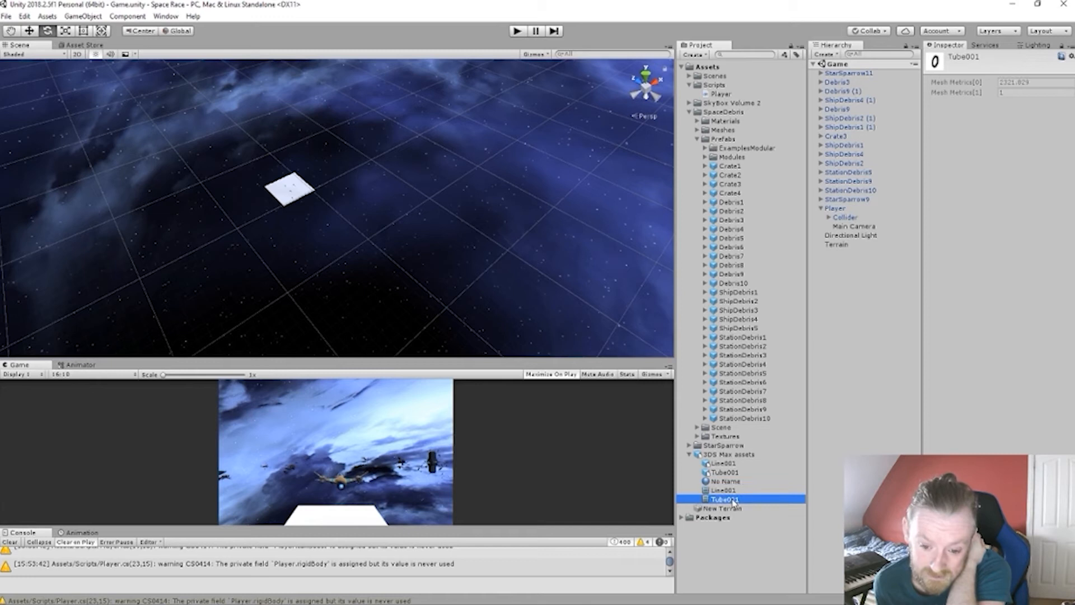
Step: Place the Tube001 mesh in the scene near the terrain's far edge, at about X 7.5, Y -32.5, Z 329.7
scroll(252, 204, "up", 12)
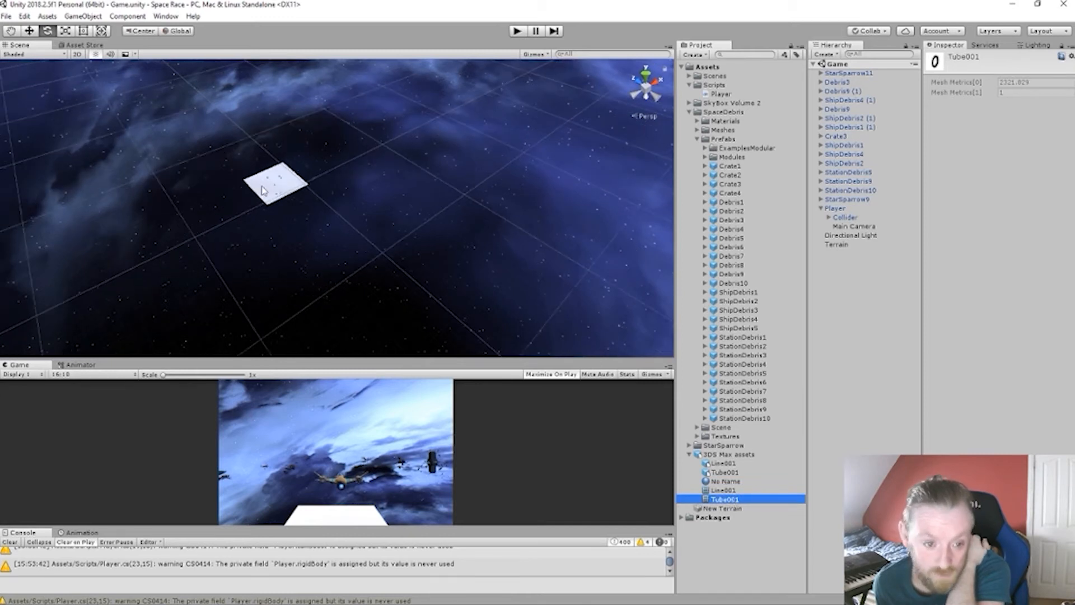
middle_click_drag(229, 169, 331, 193)
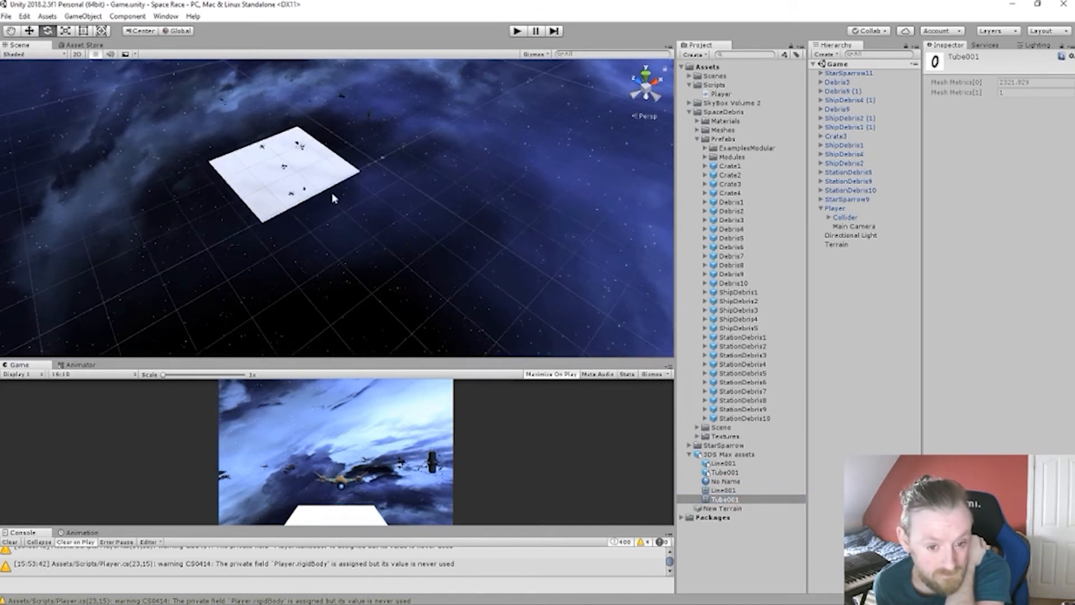
scroll(334, 190, "up", 5)
middle_click_drag(408, 142, 422, 210)
left_click_drag(724, 499, 382, 272)
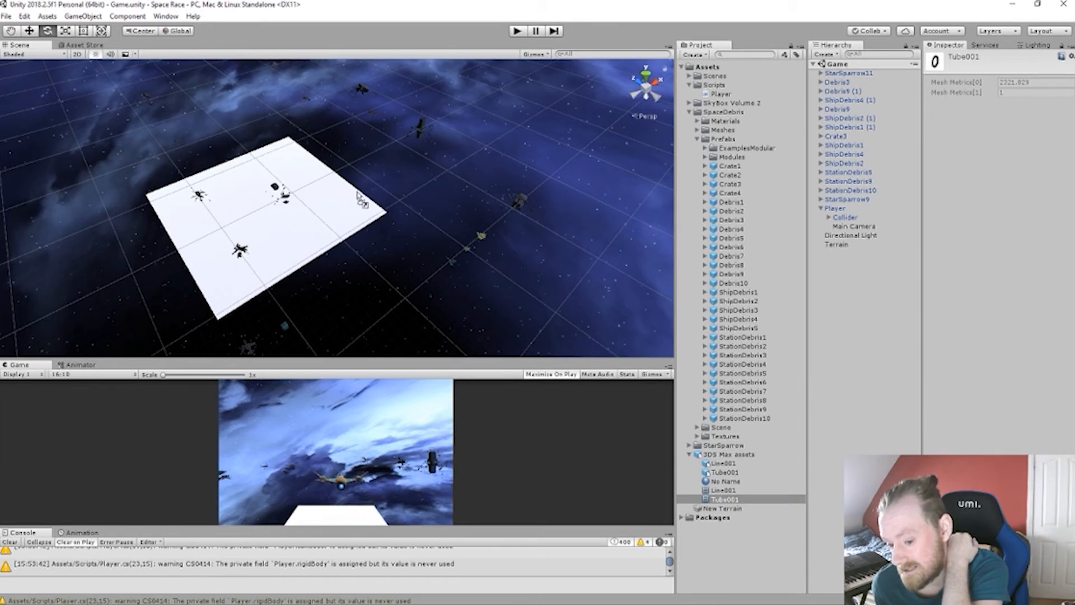
left_click_drag(361, 199, 384, 219)
scroll(314, 214, "up", 10)
scroll(357, 231, "down", 3)
left_click_drag(336, 175, 320, 96)
Step: Scale the tube to about -22.03, -15.32, -15.32 and apply the StarSparrow Black material to it
key("e")
key("r")
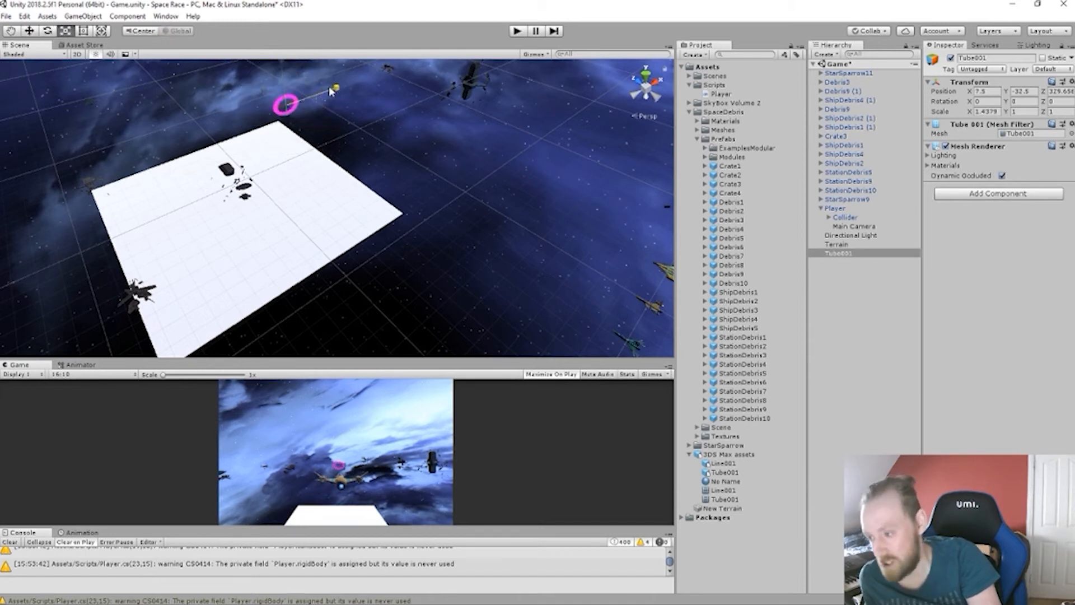
left_click_drag(285, 109, 3, 577)
scroll(259, 326, "down", 5)
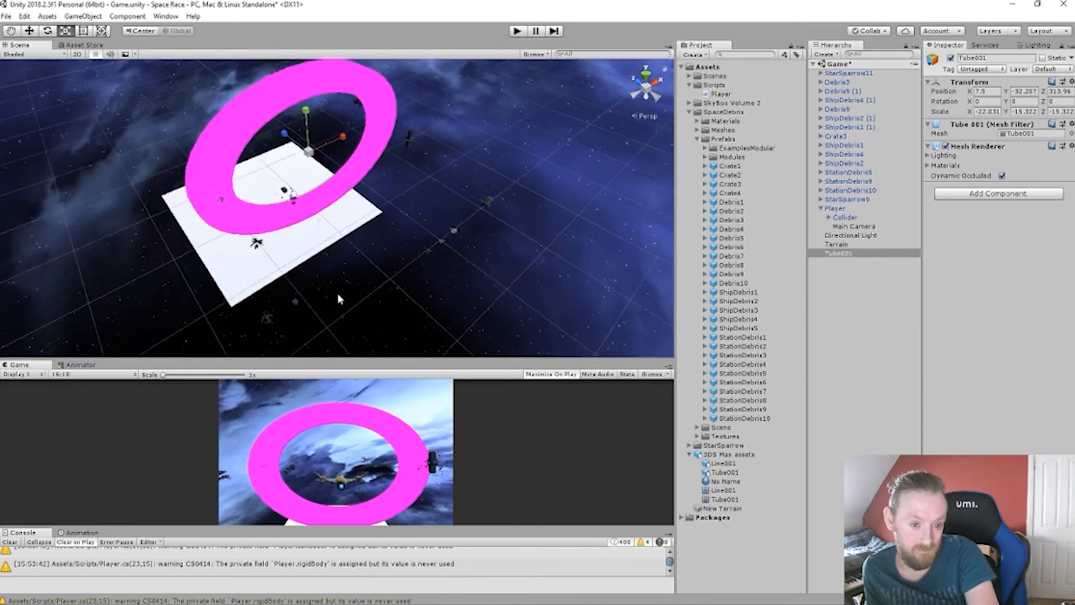
left_click_drag(390, 280, 231, 128, "alt")
middle_click_drag(232, 127, 293, 187)
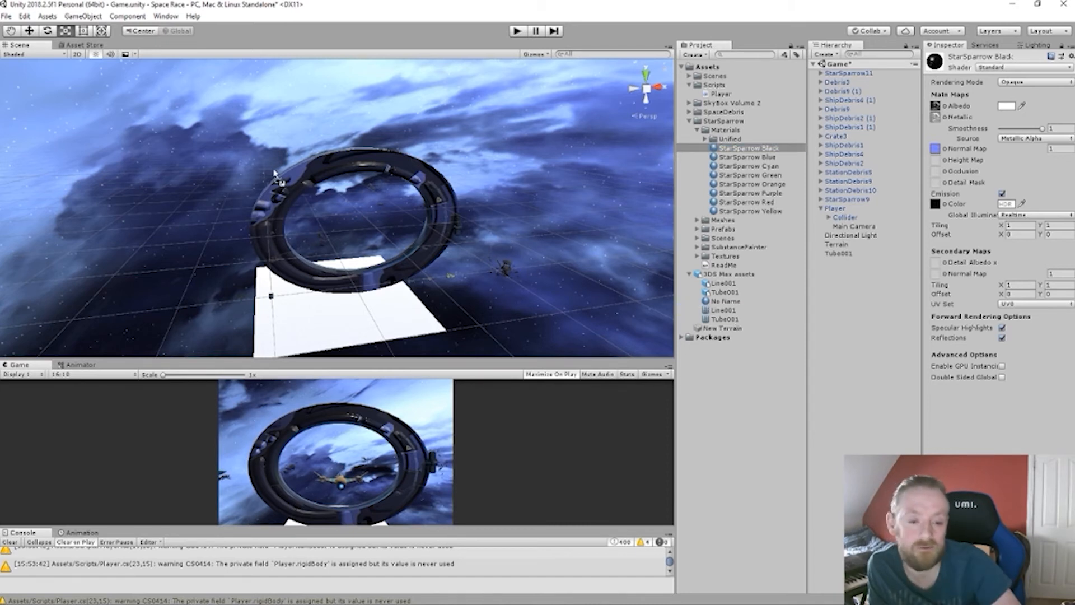
Step: Add the Line001 mesh to the scene, rotated 90 degrees about X and scaled uniformly to about 342
left_click_drag(335, 242, 139, 496)
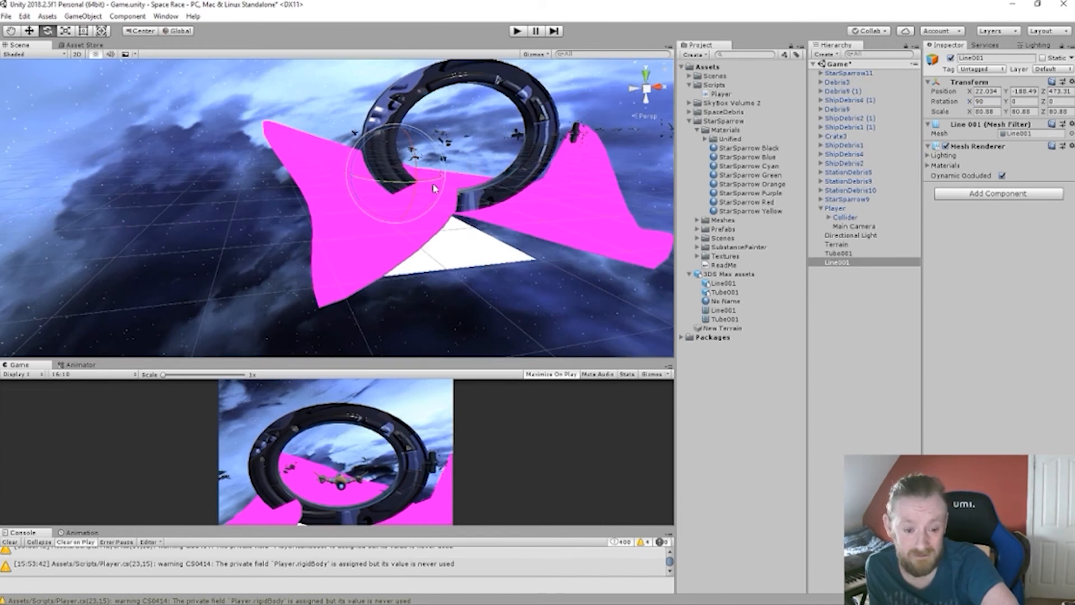
key("w")
key("r")
left_click_drag(396, 175, 411, 1)
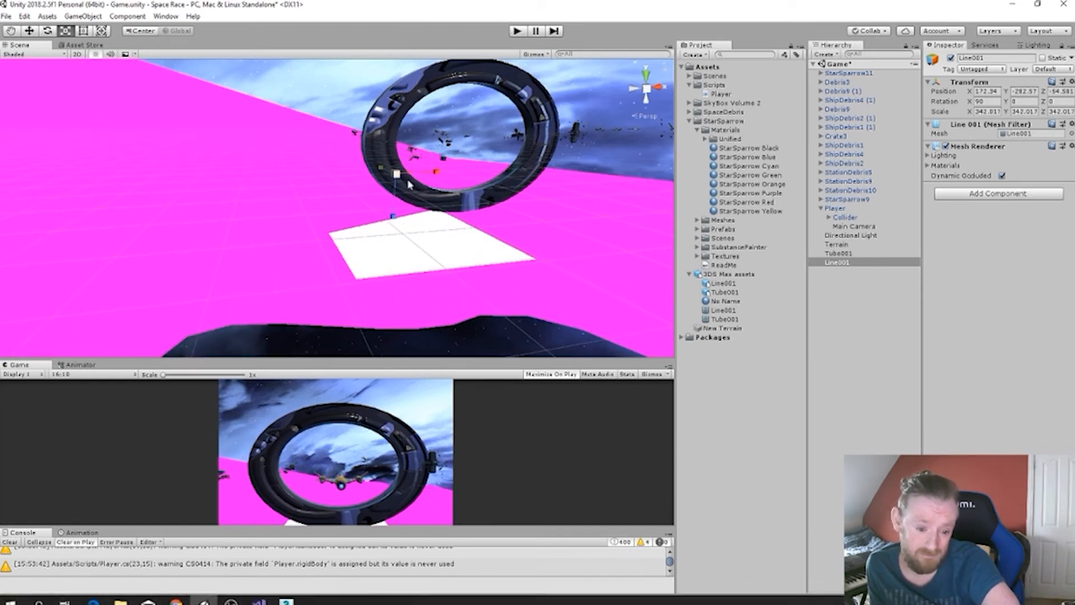
scroll(425, 171, "down", 10)
middle_click_drag(434, 166, 522, 270)
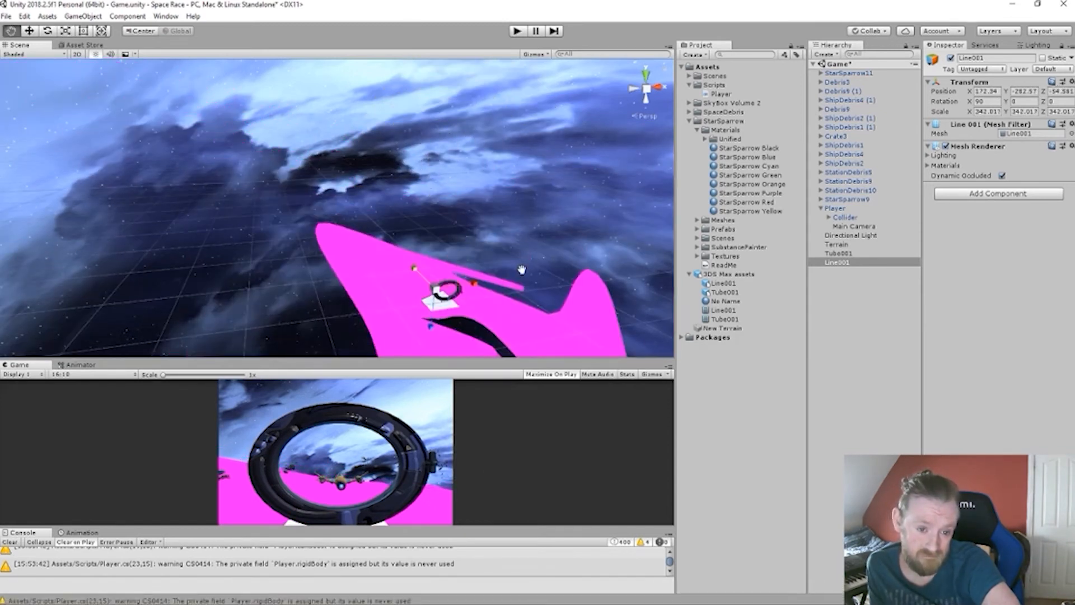
Step: Move the Line001 object behind the tube to about X -546, Y 14, Z 2038
key("w")
left_click_drag(435, 292, 358, 250)
left_click_drag(358, 202, 357, 188)
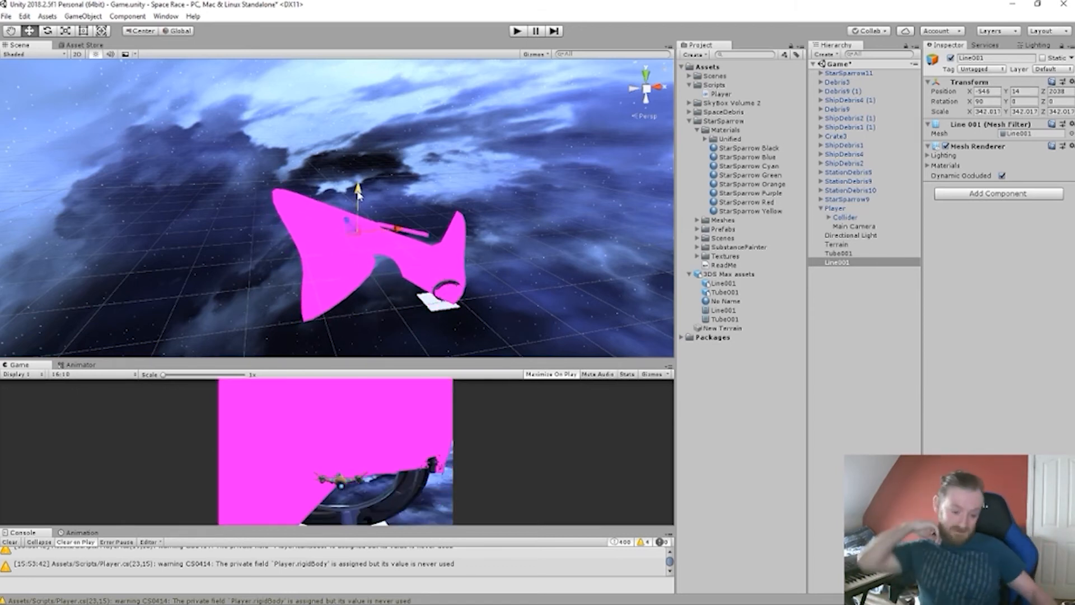
Step: Stretch the Line001 object along its Z axis to a scale of about 395
key("e")
key("r")
mouse_move(358, 264)
left_mouse_down()
mouse_move(364, 344)
mouse_move(364, 267)
left_mouse_up()
Step: Duplicate the Line001 object and raise the copy to Y 390 above the original
key("w")
left_click_drag(357, 199, 355, 177)
key("ctrl+d")
Step: Examine how the two line meshes sit around the tube from several angles and distances
middle_click_drag(349, 267, 449, 238)
right_click_drag(450, 238, 580, 241)
middle_click_drag(349, 234, 504, 215)
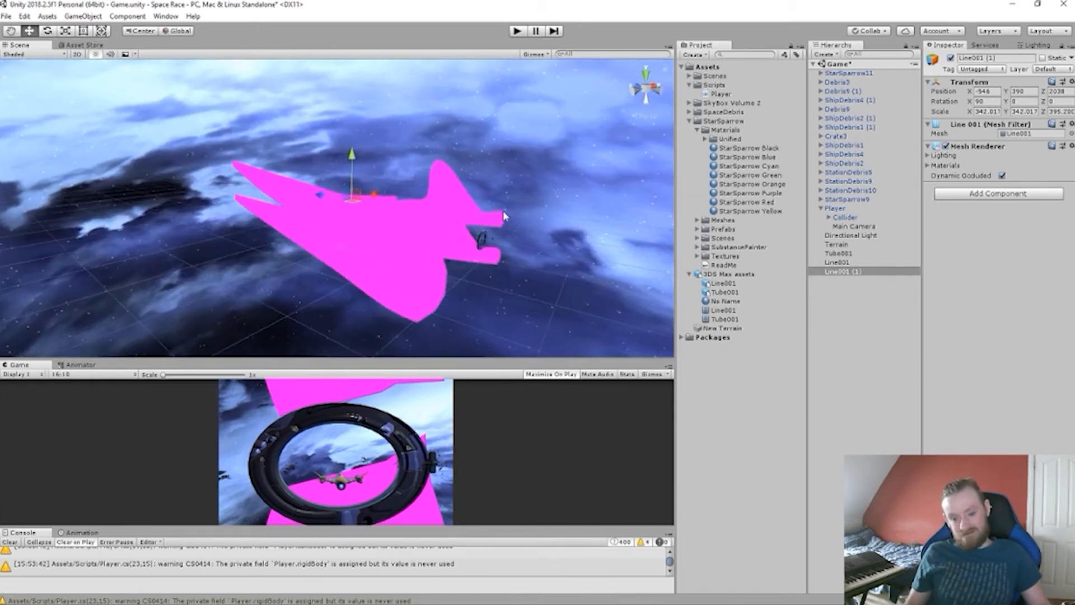
scroll(450, 259, "up", 3)
middle_click_drag(448, 257, 456, 315)
scroll(461, 169, "up", 2)
scroll(465, 164, "down", 2)
right_click_drag(403, 276, 518, 272)
right_click_drag(365, 272, 426, 234)
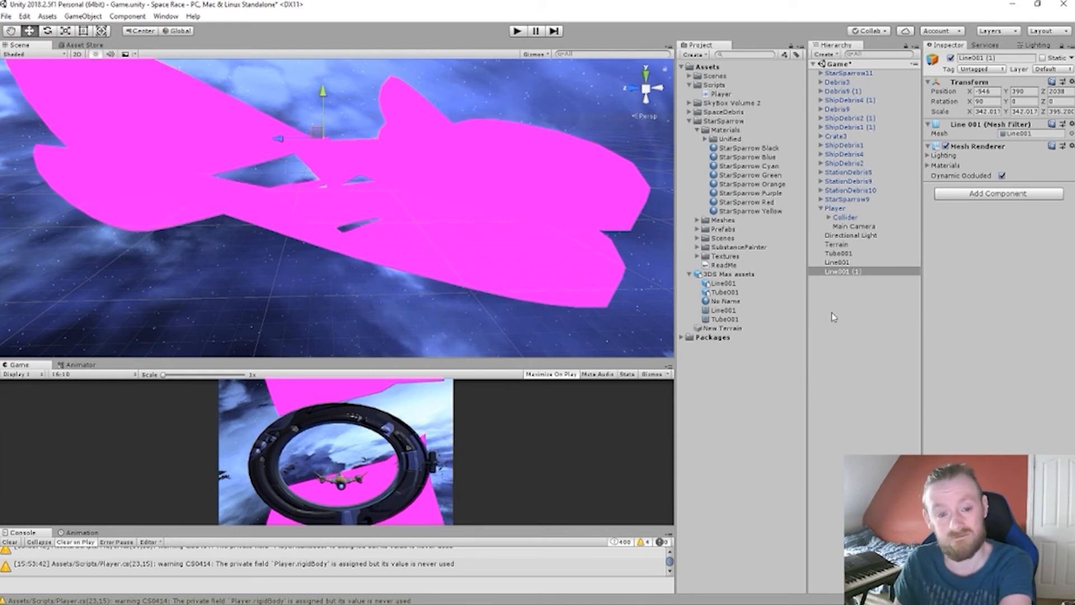
right_click_drag(606, 195, 437, 201)
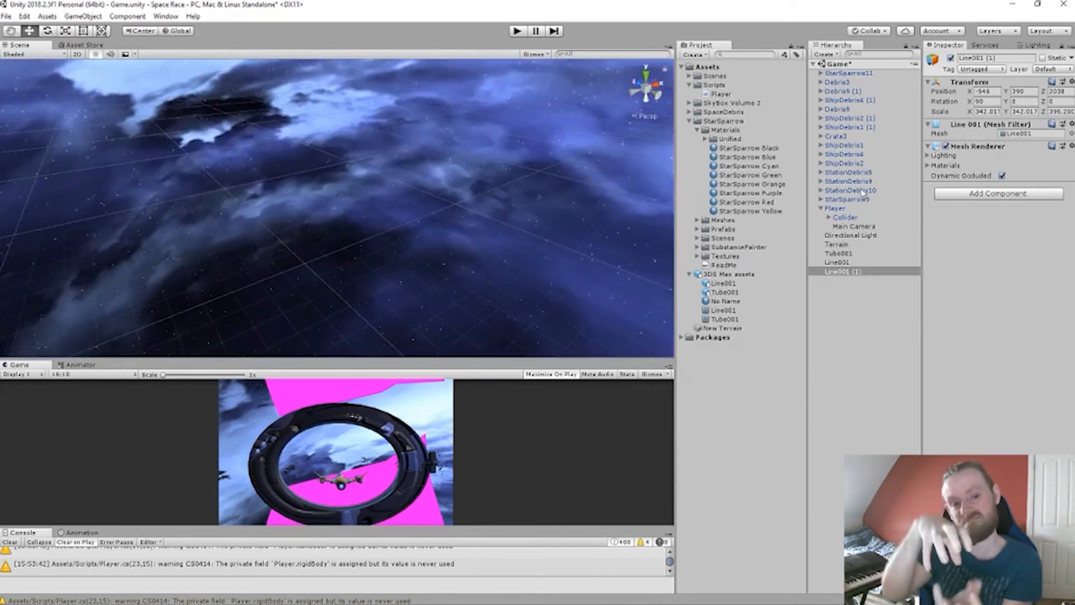
middle_click_drag(430, 195, 519, 226)
scroll(520, 226, "down", 3)
scroll(249, 239, "down", 4)
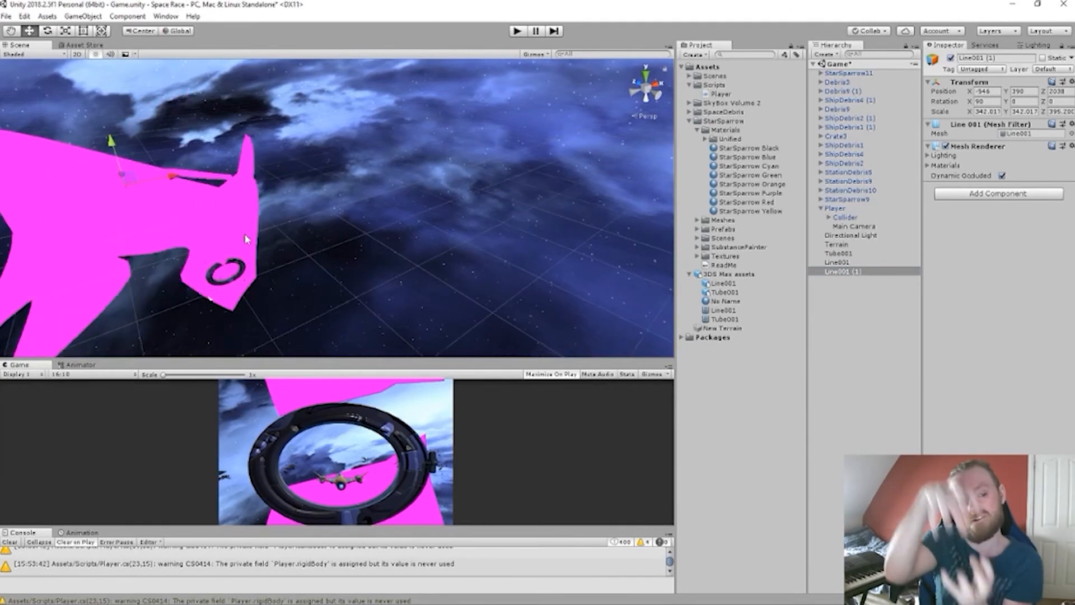
middle_click_drag(265, 240, 343, 251)
right_click_drag(364, 251, 244, 244)
middle_click_drag(456, 259, 437, 220)
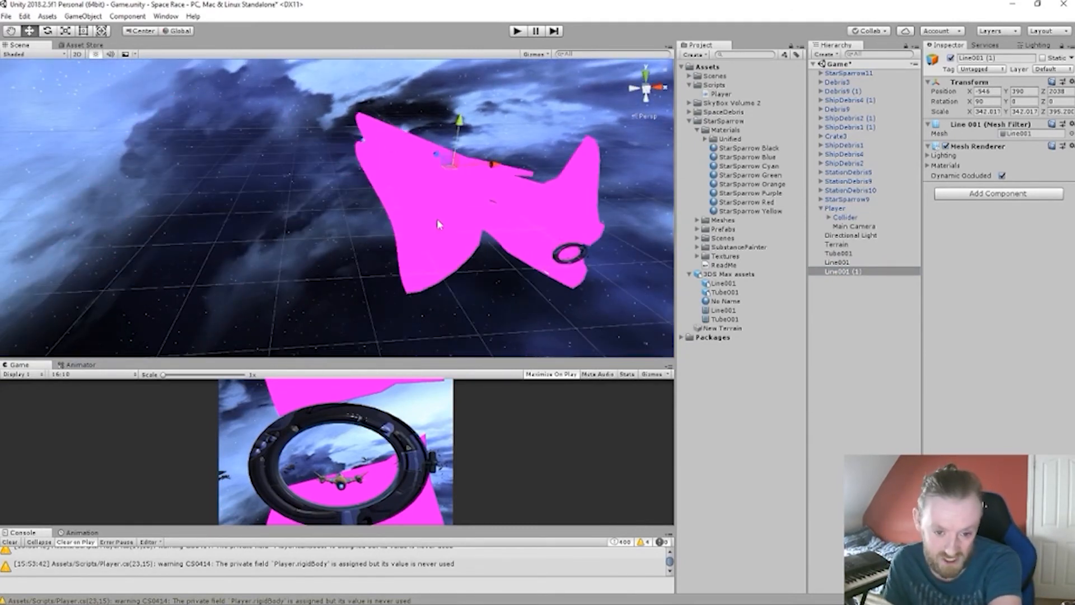
scroll(436, 218, "up", 3)
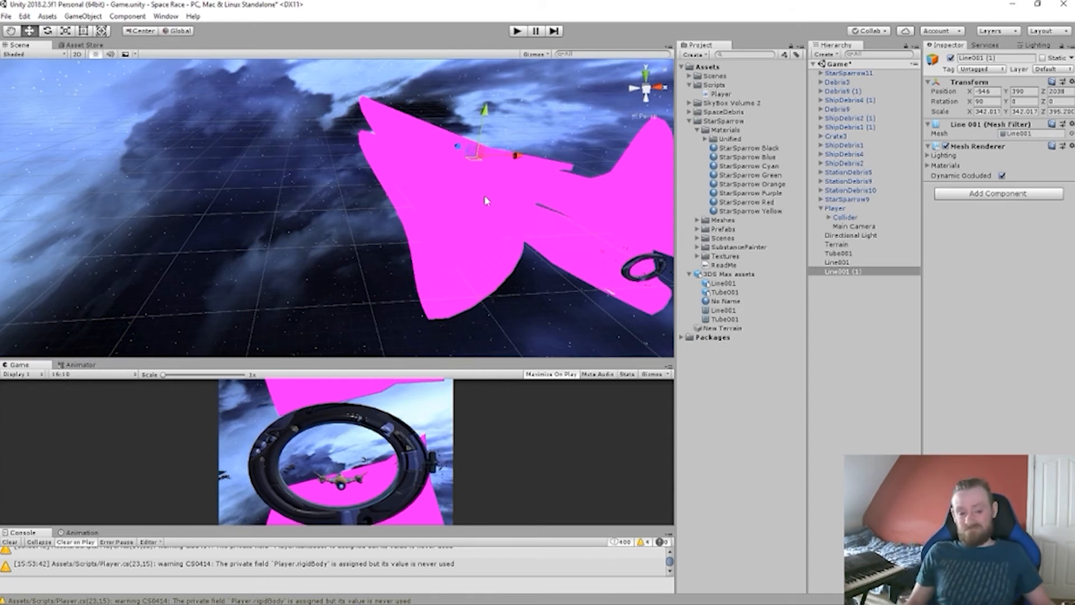
Step: Switch to Chrome, pause the Spotify playlist and minimize the browser to return to Unity
mouse_move(257, 601)
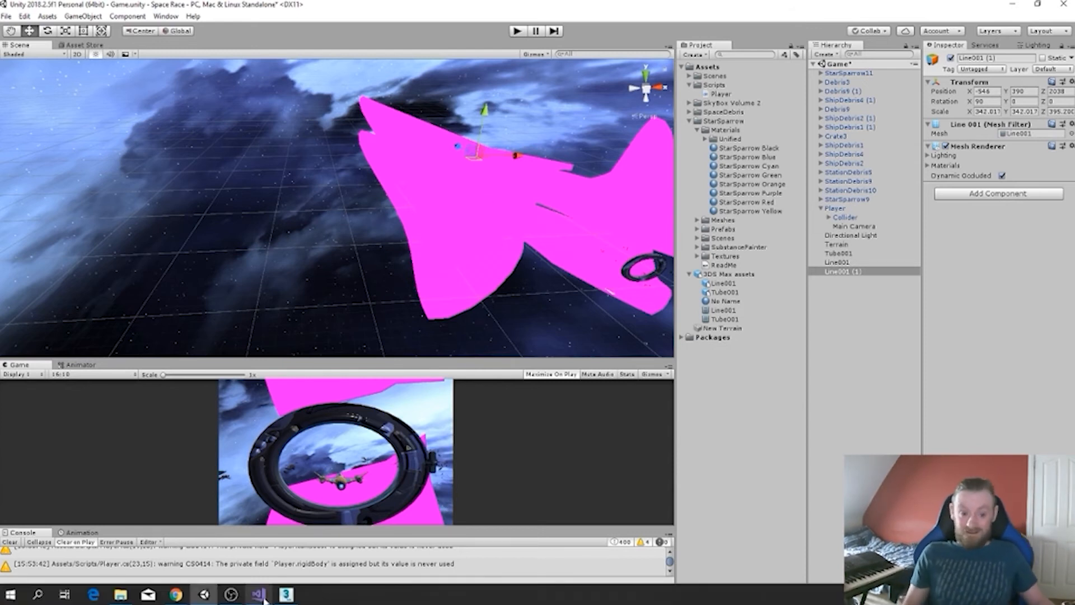
mouse_move(182, 596)
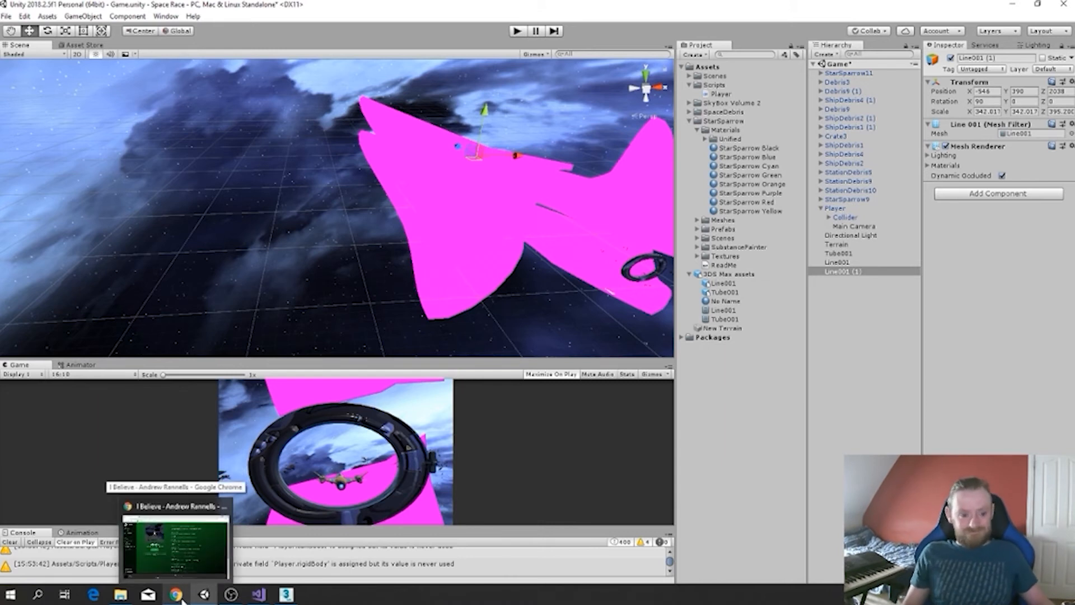
left_click(178, 595)
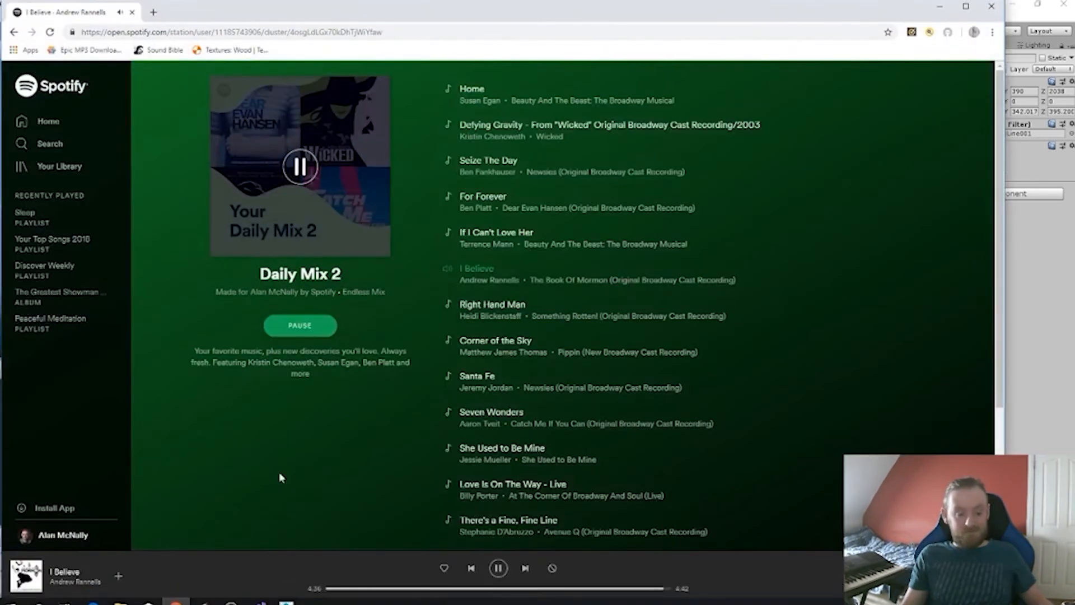
left_click(499, 568)
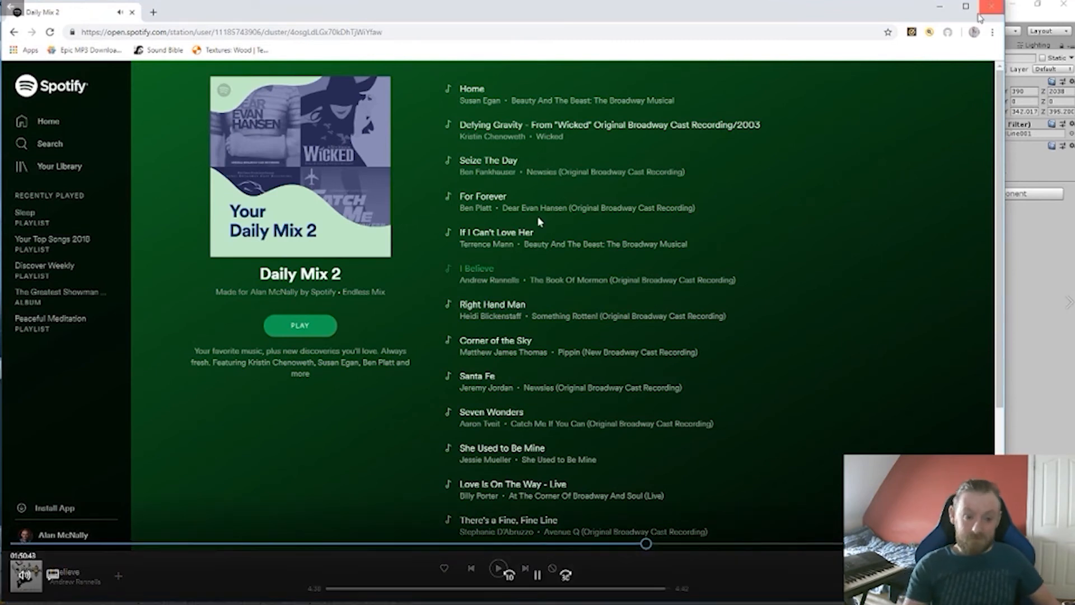
left_click(939, 6)
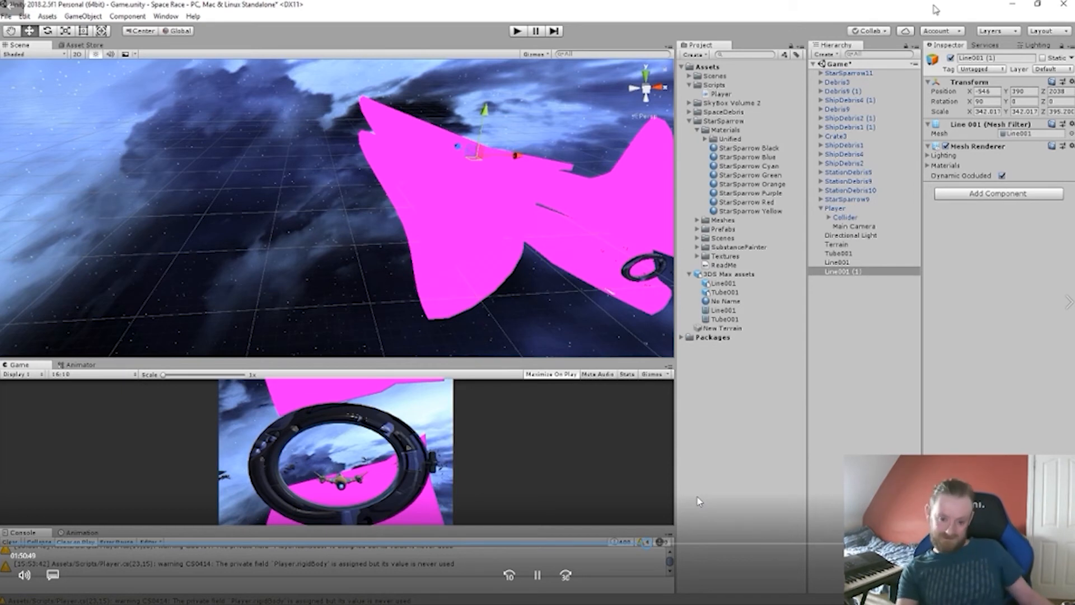
Step: Apply the StarSparrow Orange material to both the upper and lower line meshes
key("f")
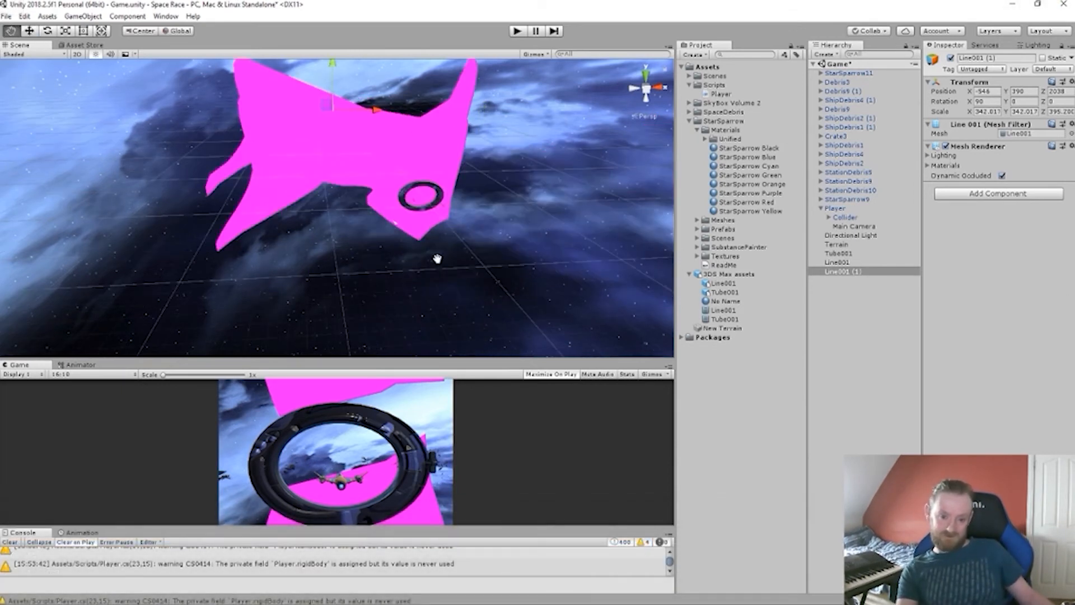
scroll(445, 175, "up", 3)
middle_click_drag(446, 177, 474, 286)
scroll(471, 182, "up", 3)
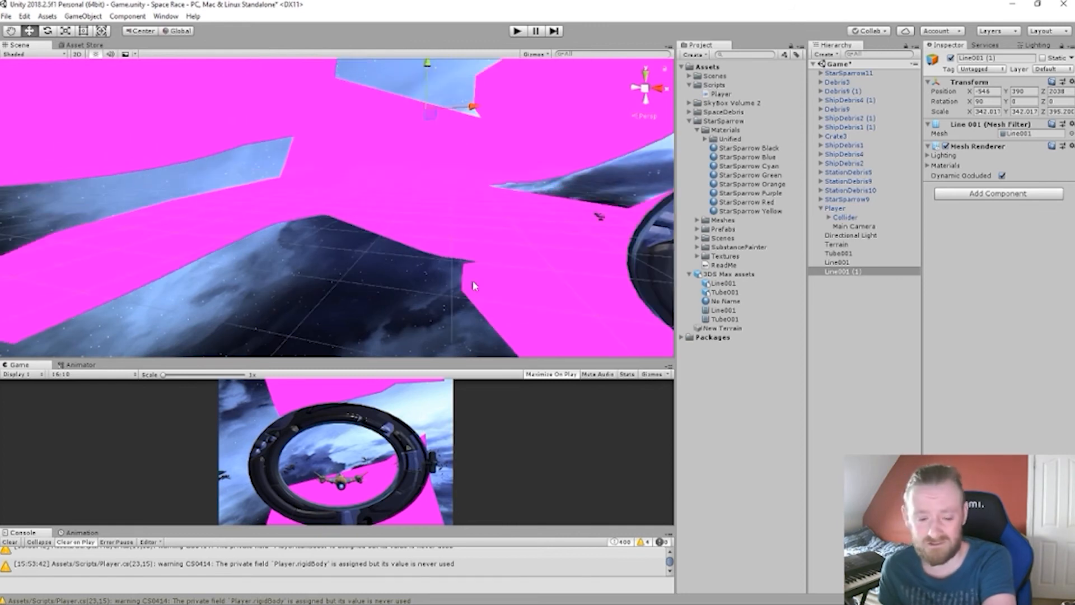
scroll(464, 290, "down", 5)
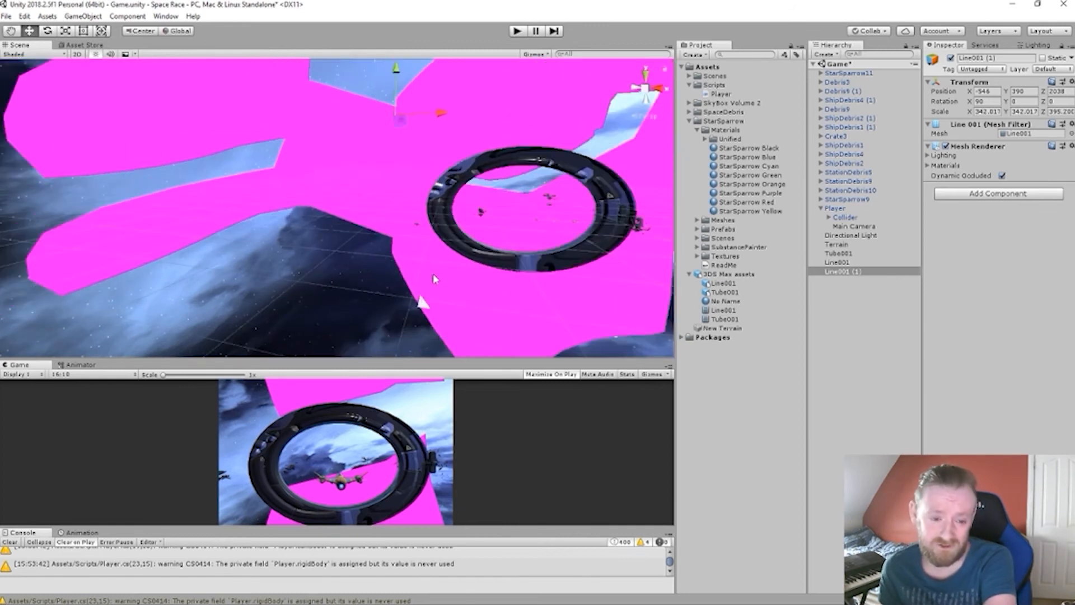
middle_click_drag(373, 263, 469, 302)
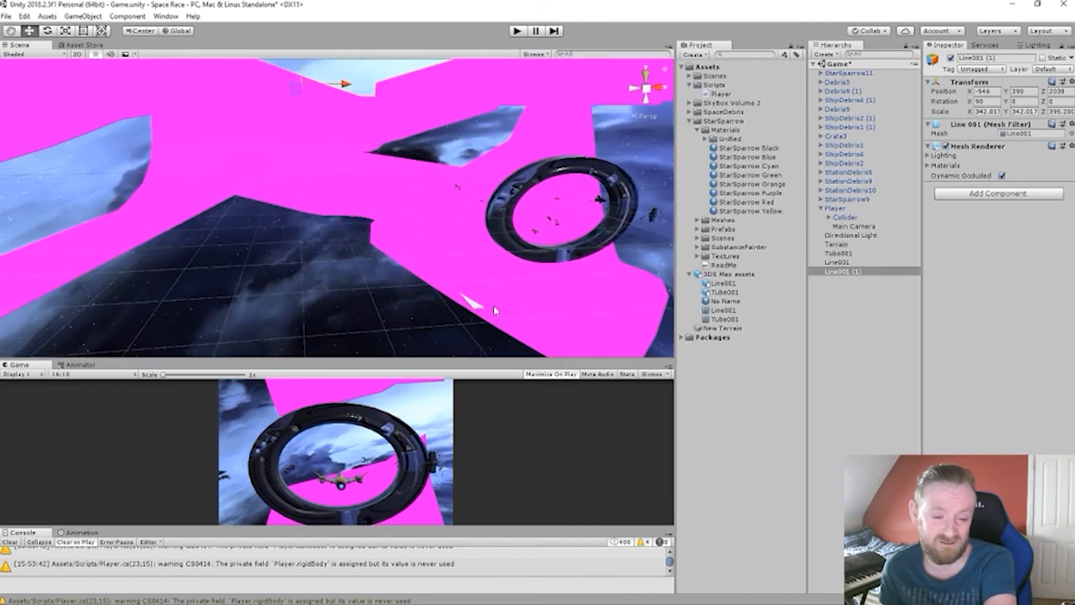
mouse_move(527, 294)
right_mouse_down()
mouse_move(478, 333)
mouse_move(523, 312)
right_mouse_up()
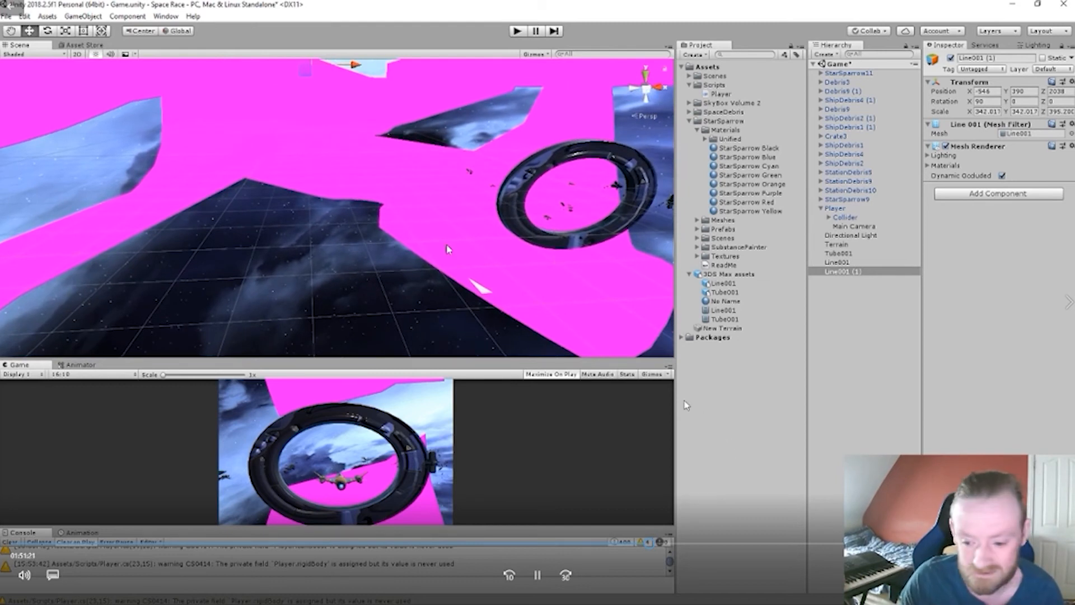
right_click_drag(554, 175, 550, 288)
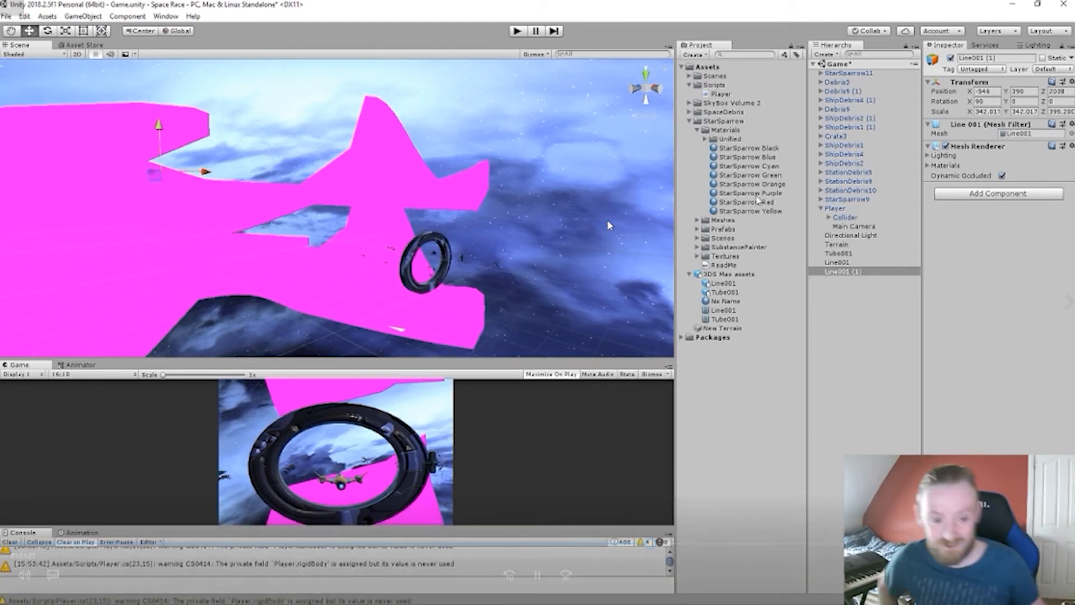
left_click(748, 185)
left_click_drag(748, 186, 327, 185)
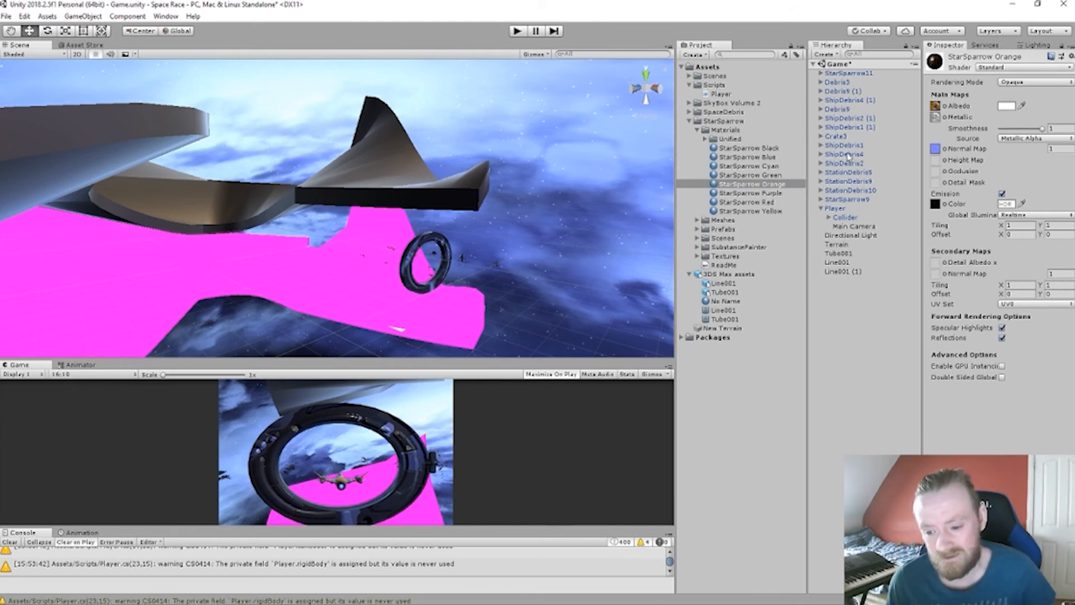
left_click_drag(716, 196, 311, 319)
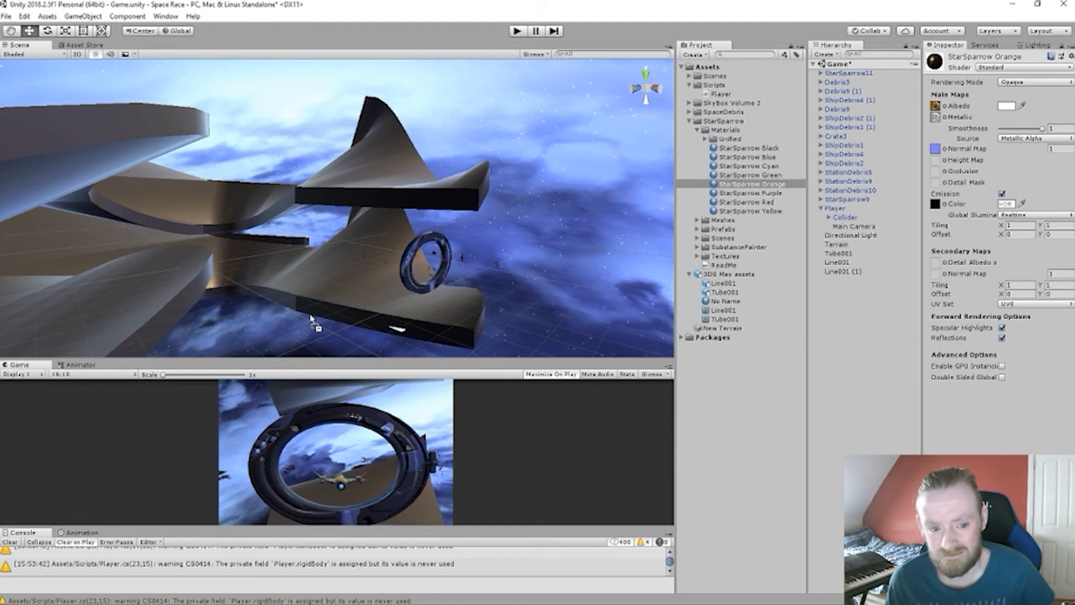
Step: Inspect the tube and the newly textured line meshes up close around the terrain
scroll(343, 301, "up", 1)
middle_click_drag(392, 310, 430, 292)
scroll(439, 283, "down", 3)
right_click_drag(439, 283, 434, 307)
middle_click_drag(435, 308, 379, 194)
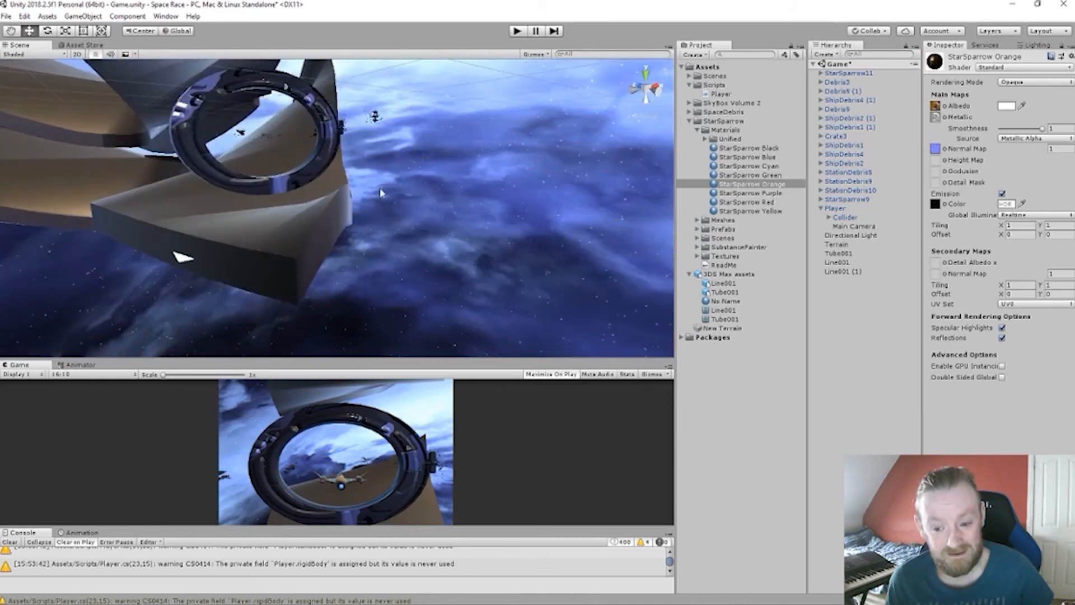
scroll(336, 186, "up", 4)
mouse_move(285, 190)
middle_mouse_down()
mouse_move(327, 202)
mouse_move(298, 201)
middle_mouse_up()
scroll(440, 295, "up", 2)
scroll(442, 297, "down", 6)
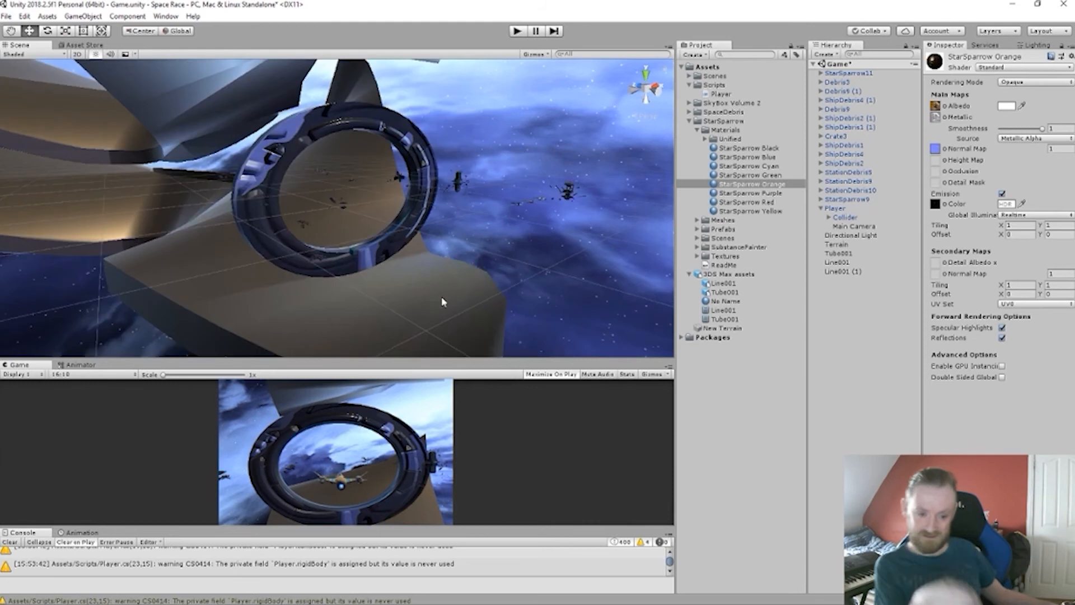
Step: Select the Player ship and move it straight down to just above the level of the terrain
middle_click_drag(449, 292, 359, 251)
scroll(377, 271, "up", 5)
scroll(338, 273, "down", 3)
left_click(395, 255)
left_click_drag(395, 223, 391, 298)
mouse_move(390, 299)
middle_mouse_down()
mouse_move(395, 233)
mouse_move(390, 288)
middle_mouse_up()
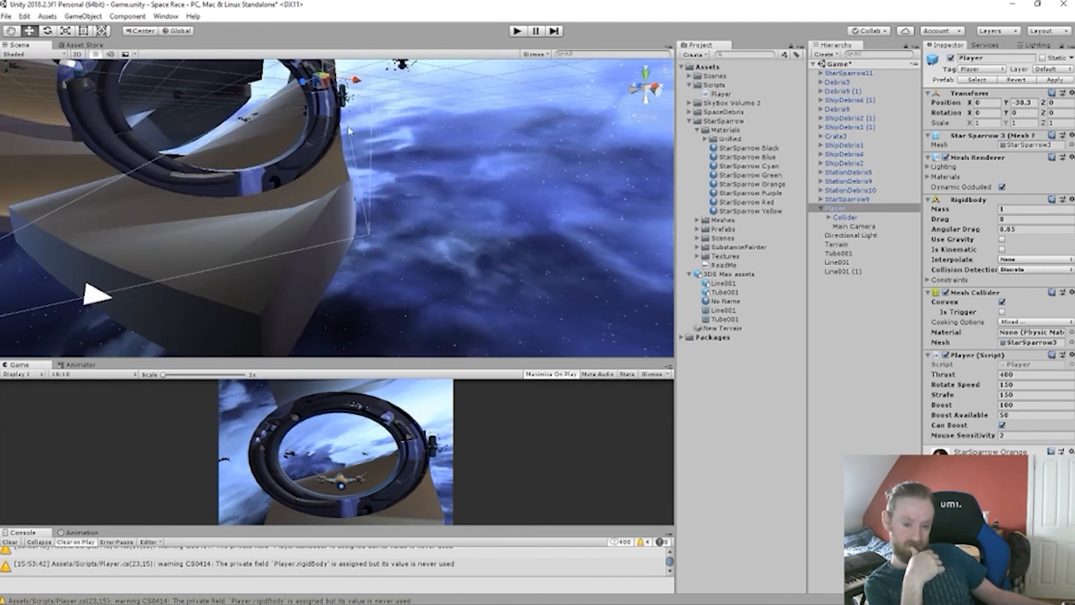
left_click_drag(325, 66, 277, 285)
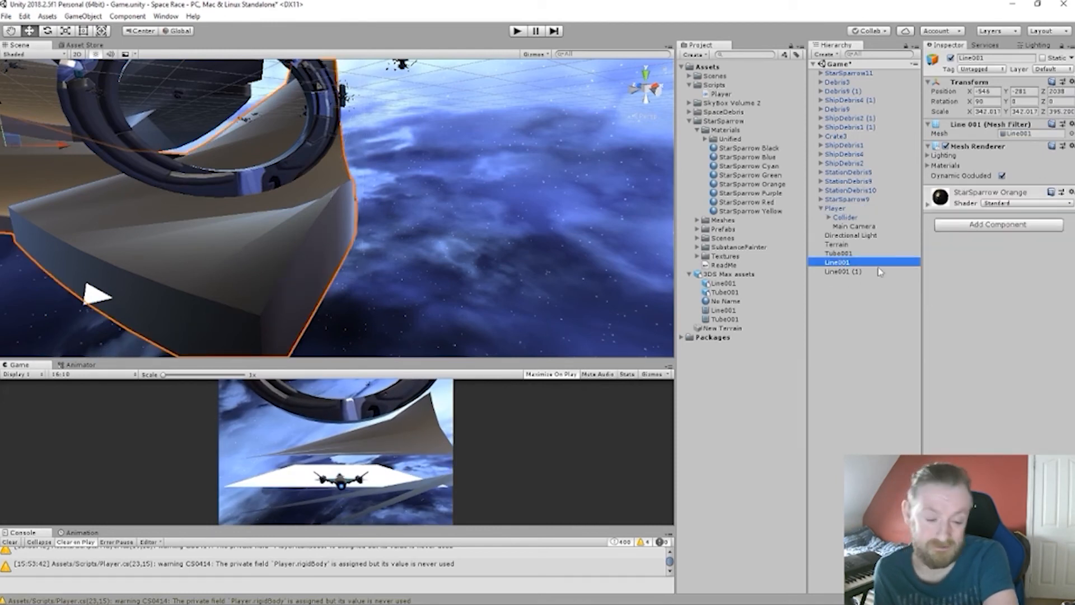
Step: Toggle Line001's Mesh Renderer off and on, and add a Mesh Collider component to the object
left_click(945, 146)
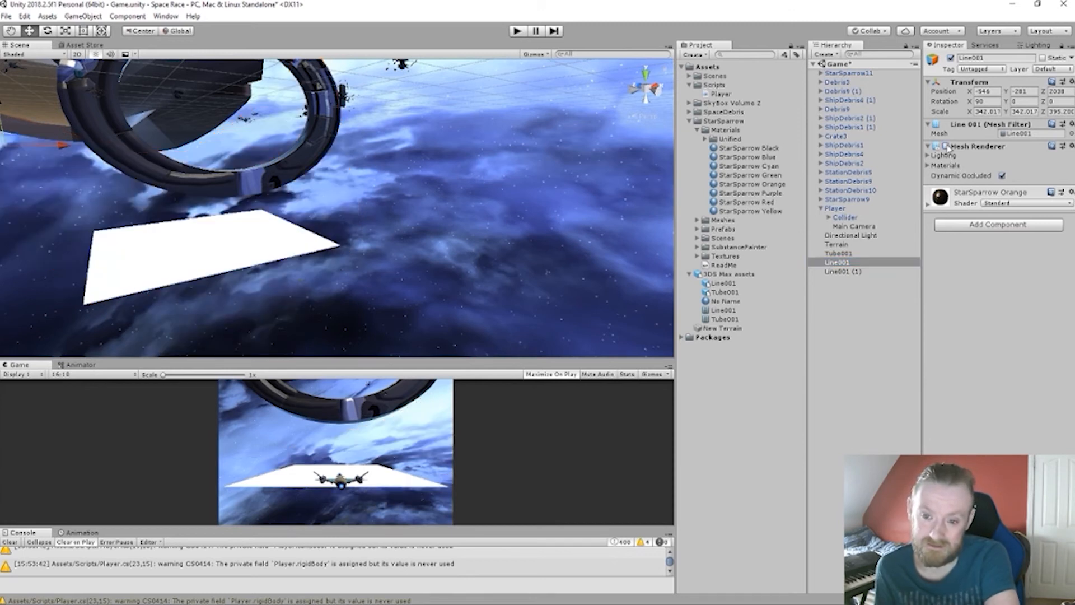
left_click(945, 146)
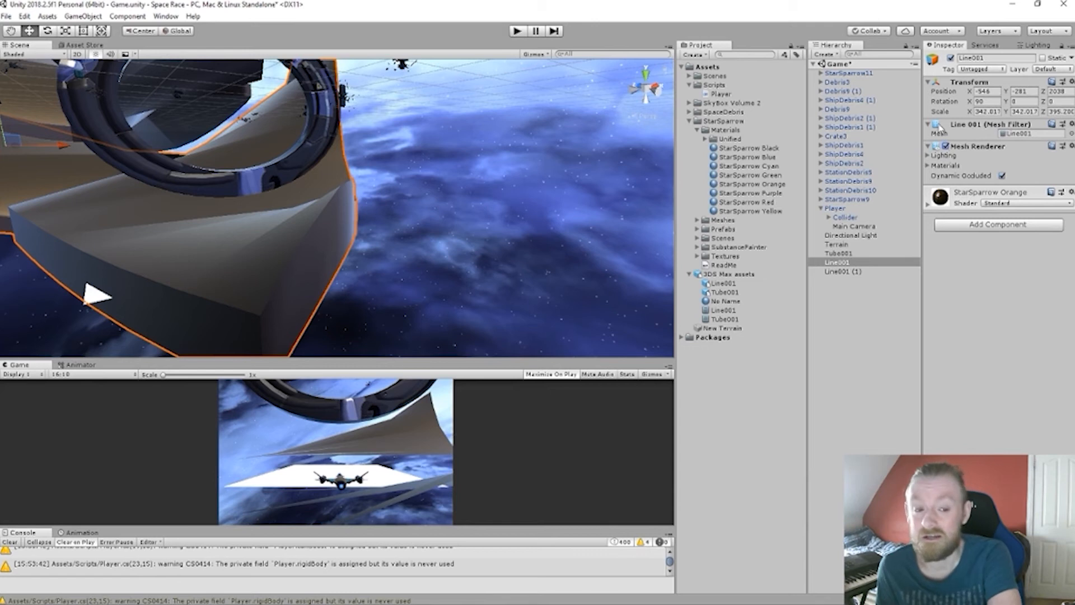
left_click(978, 225)
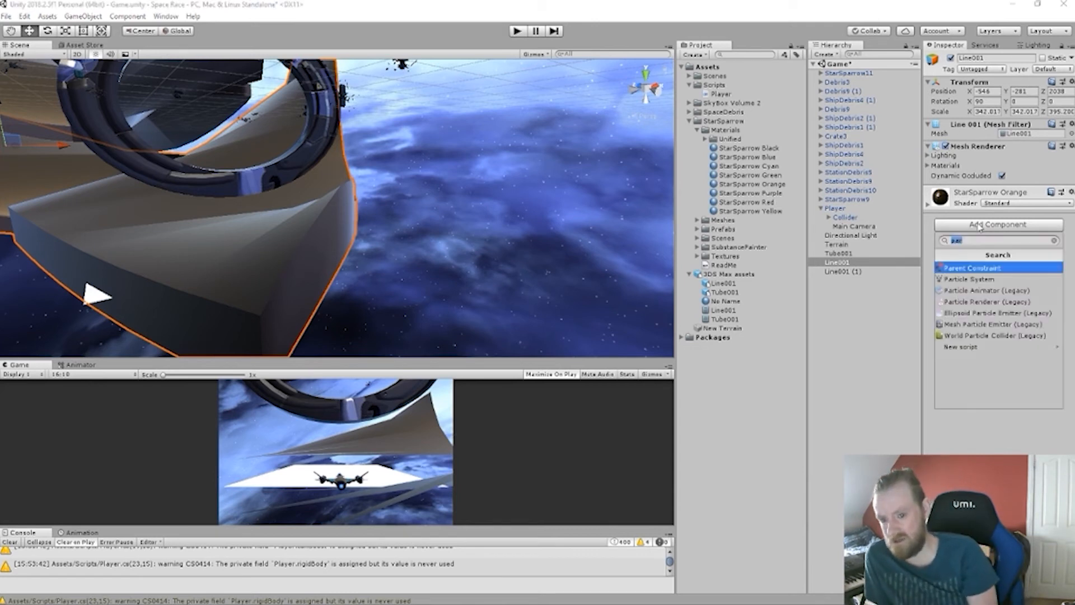
type("mes")
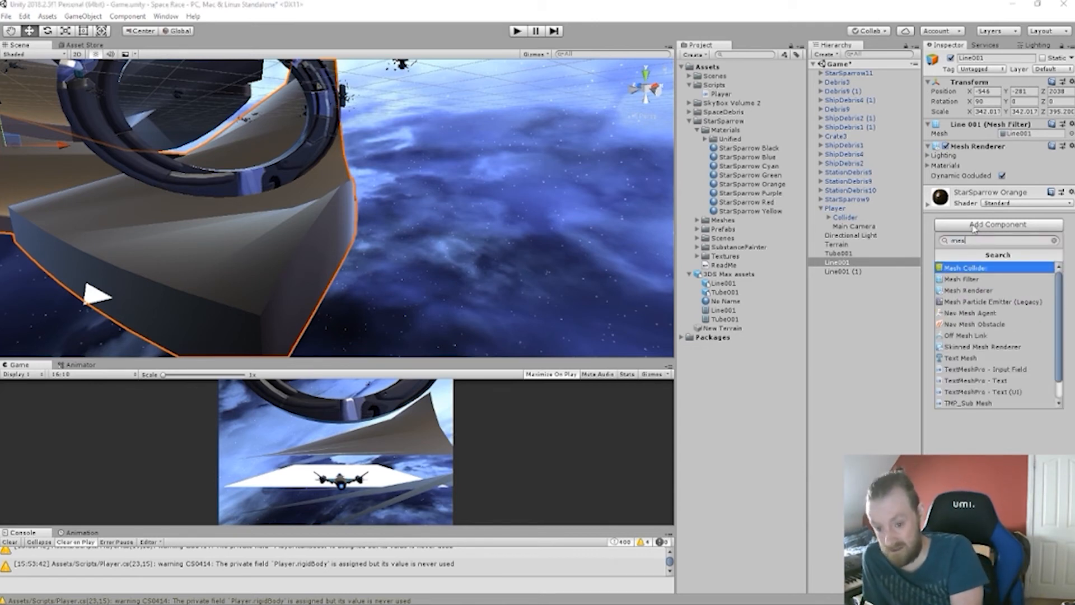
key("Return")
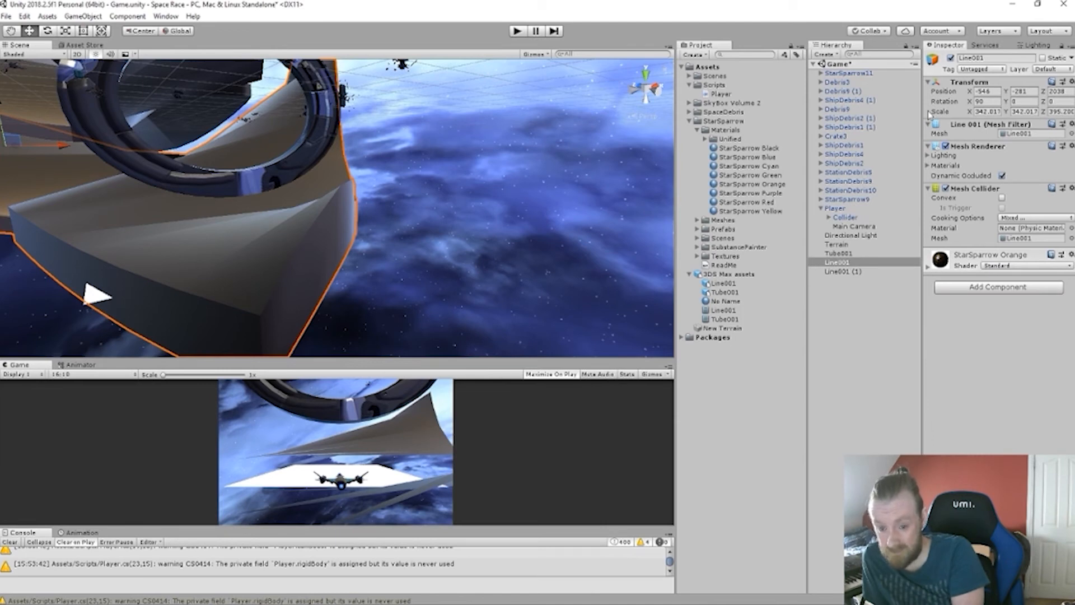
Step: Turn off Line001's Mesh Renderer and examine the wireframe of its mesh collider
left_click(945, 146)
middle_click_drag(305, 239, 481, 285)
key("f")
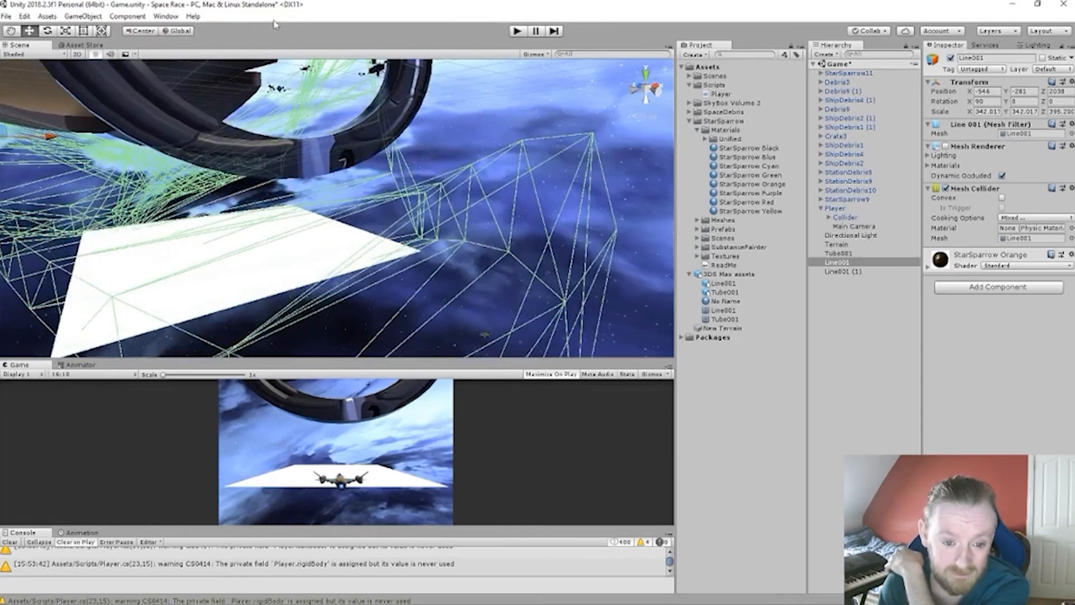
Step: Move the Tube001 ring down to Y -293 so it surrounds the terrain in front of the ship
left_click(177, 116)
scroll(370, 179, "down", 3)
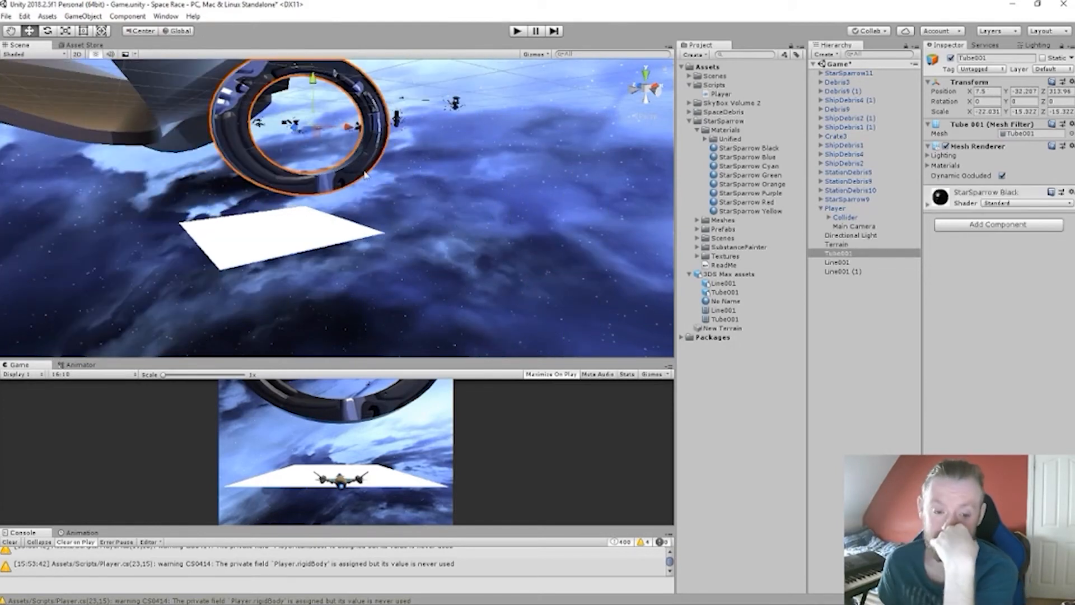
left_click_drag(314, 83, 315, 192)
key("f")
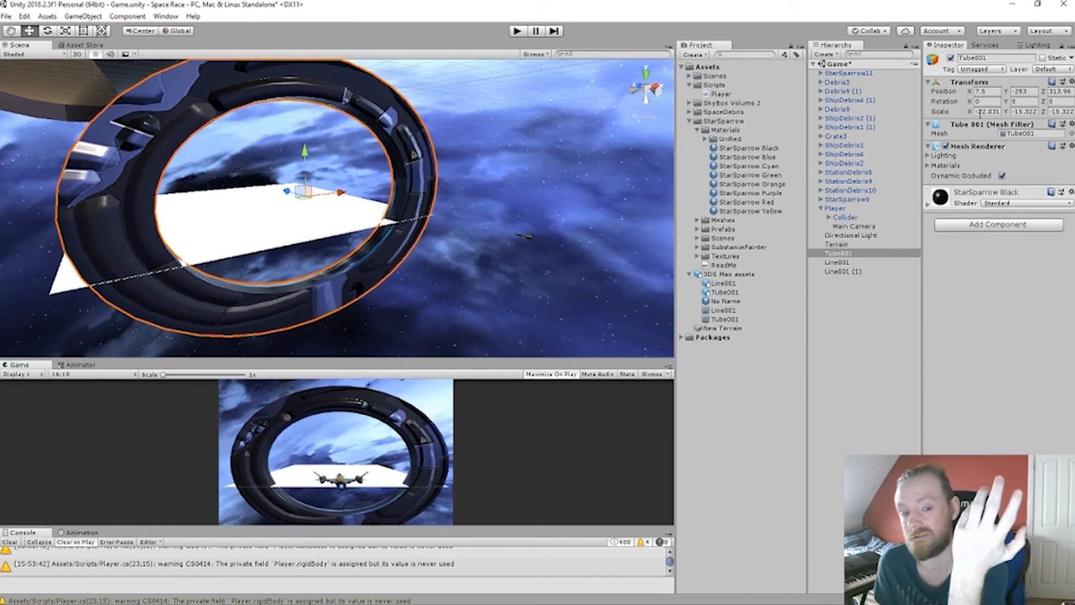
Step: Shift the Line001 object to Y -286 and turn its Mesh Renderer back on
left_click(838, 263)
mouse_move(550, 243)
middle_mouse_down()
mouse_move(561, 250)
mouse_move(551, 248)
middle_mouse_up()
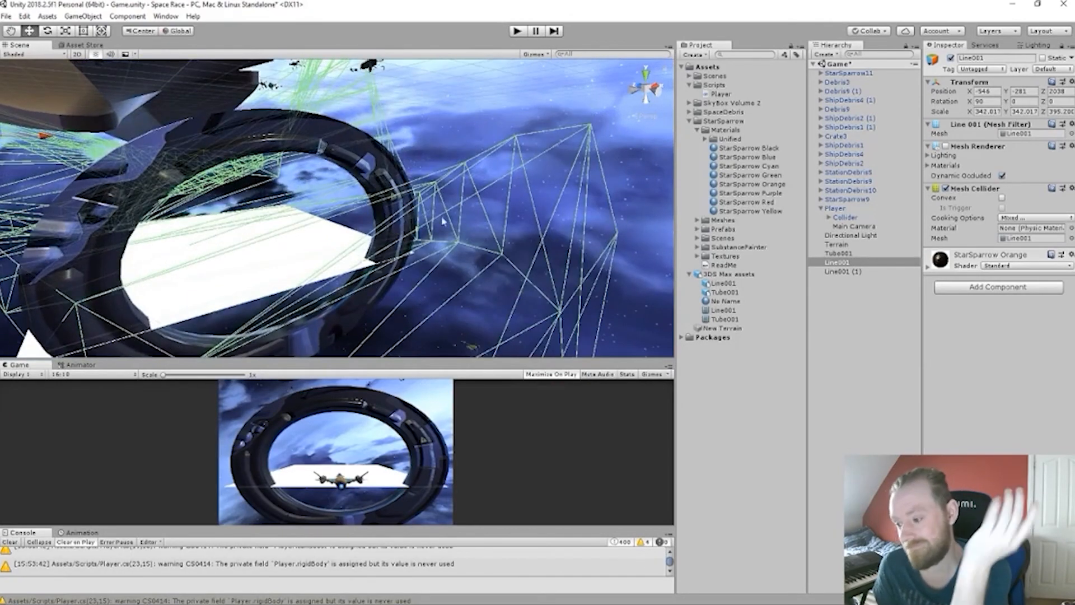
right_click_drag(460, 235, 357, 201)
mouse_move(431, 244)
middle_mouse_down()
mouse_move(408, 233)
mouse_move(425, 238)
middle_mouse_up()
right_click_drag(439, 216, 427, 178)
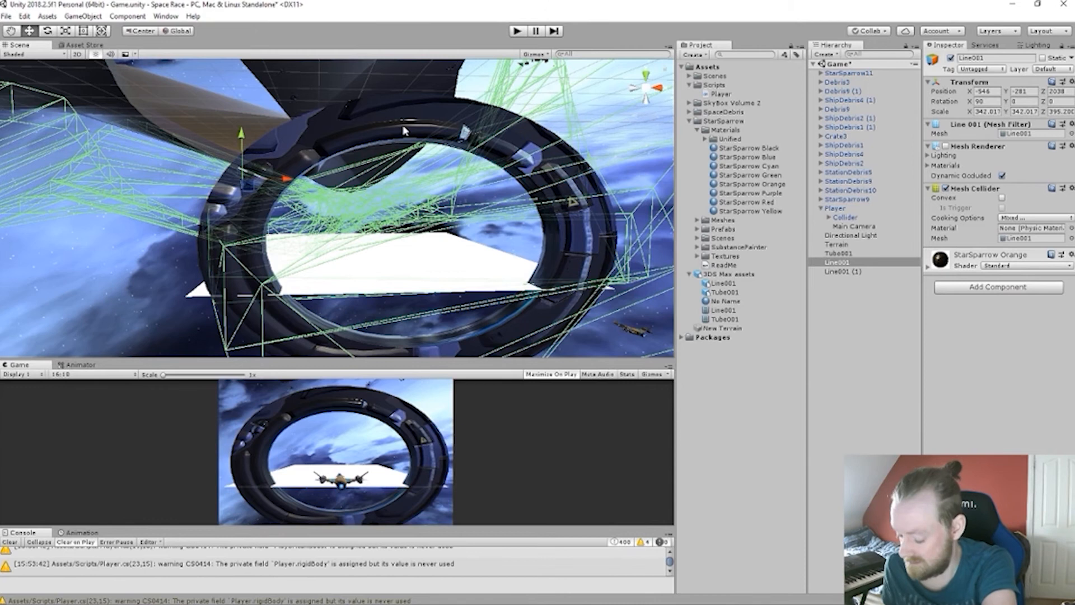
left_click_drag(244, 144, 248, 134)
key("ctrl+z")
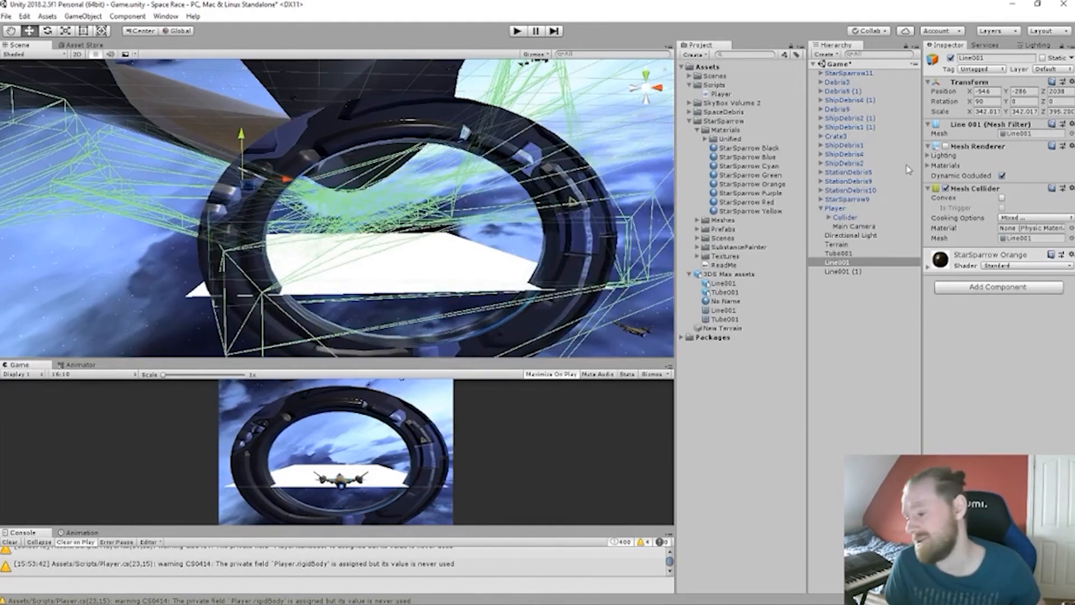
left_click(946, 146)
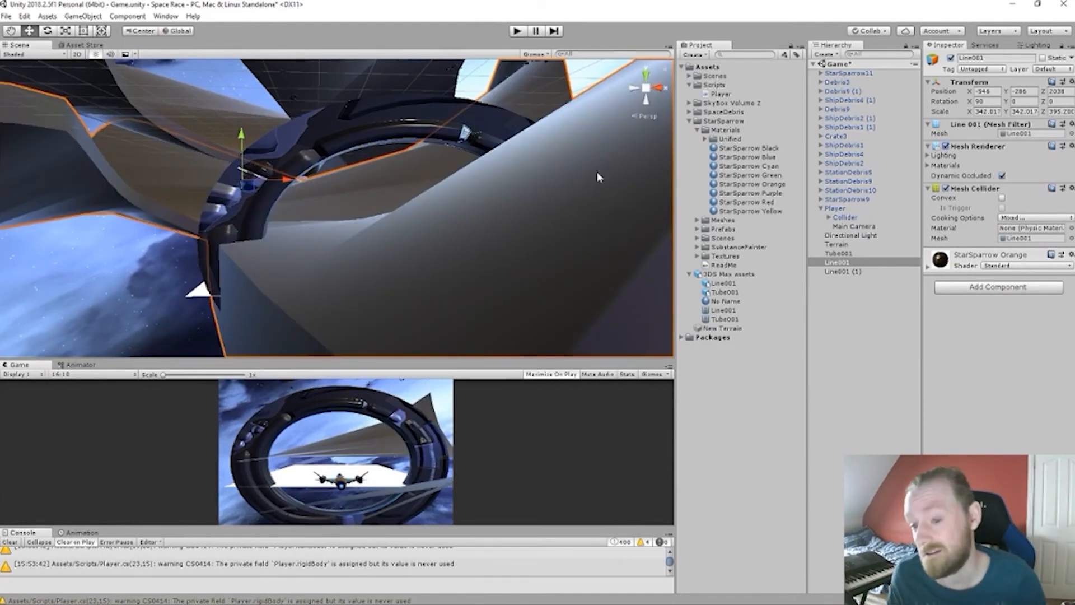
Step: Flatten the Tube001 ring to a Y scale of -3.9579 and narrow it to an X scale of about -7.73
middle_click_drag(555, 212, 501, 219)
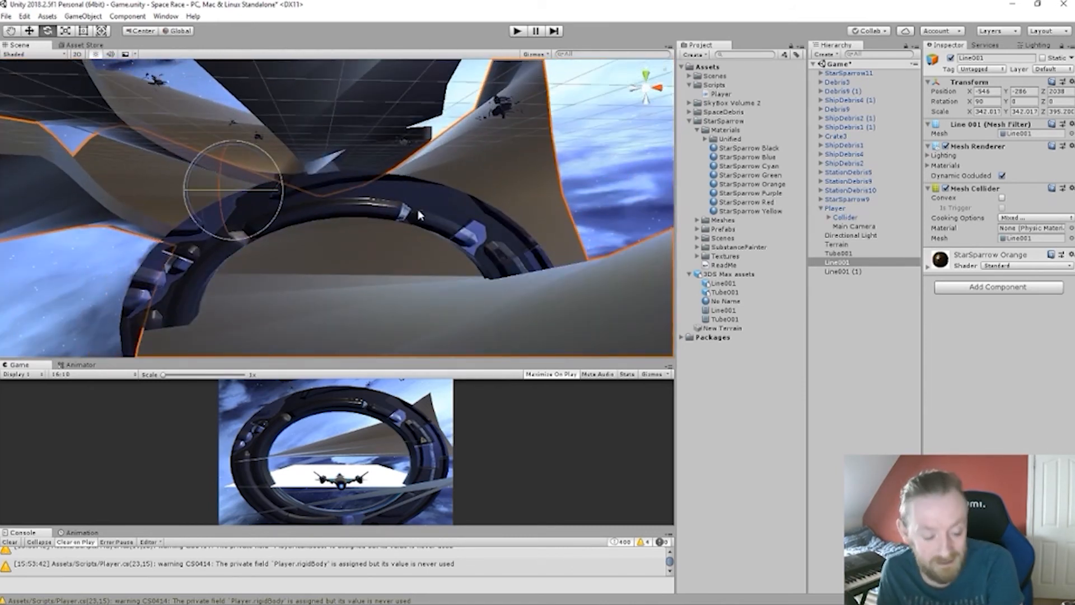
left_click_drag(230, 229, 238, 237)
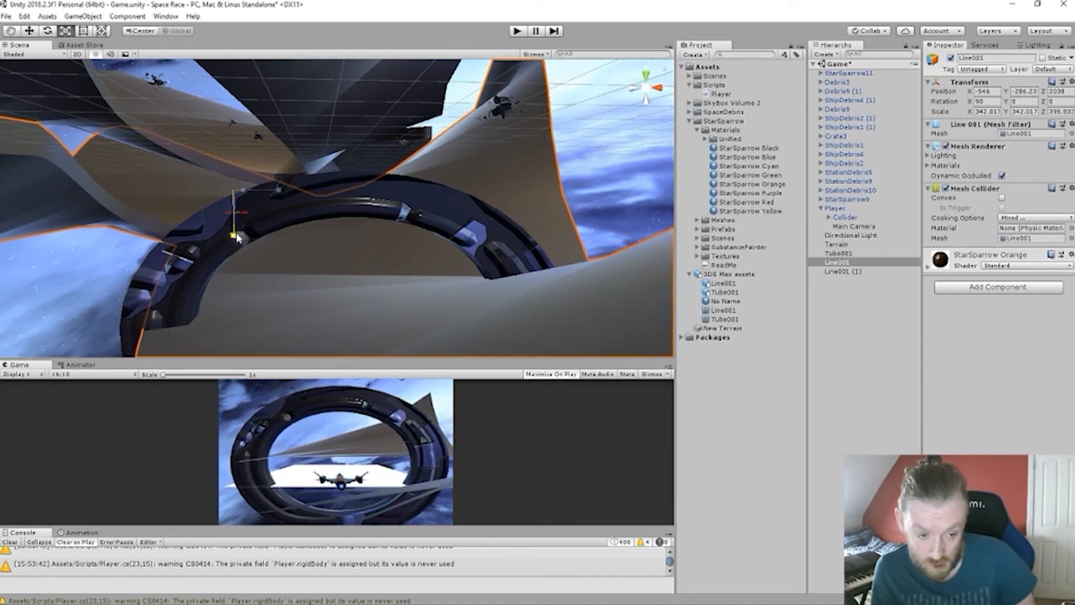
left_click(389, 221)
left_click_drag(351, 283, 352, 318)
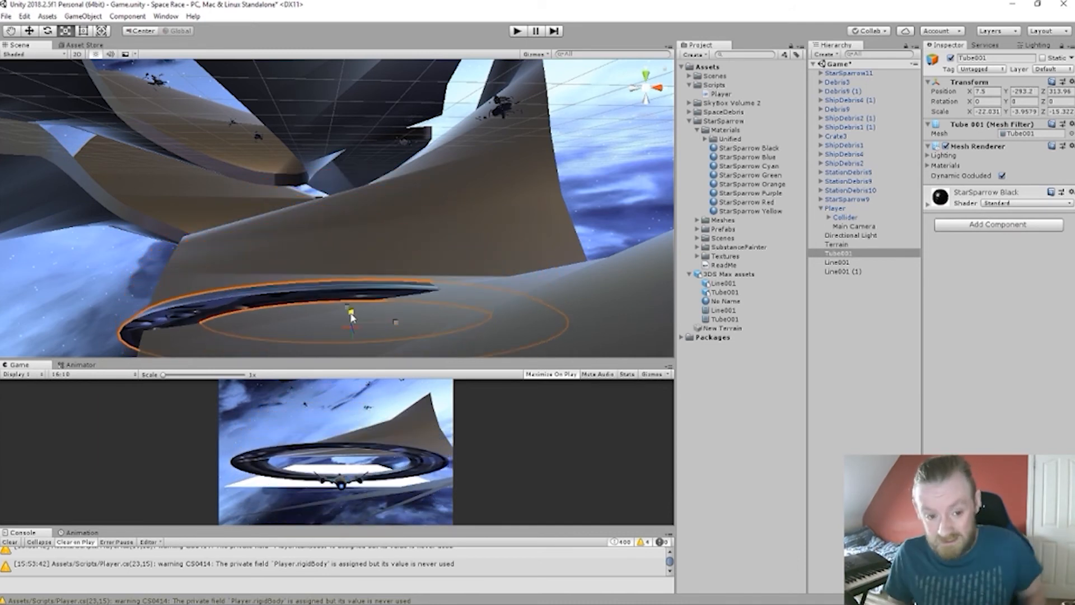
key("f")
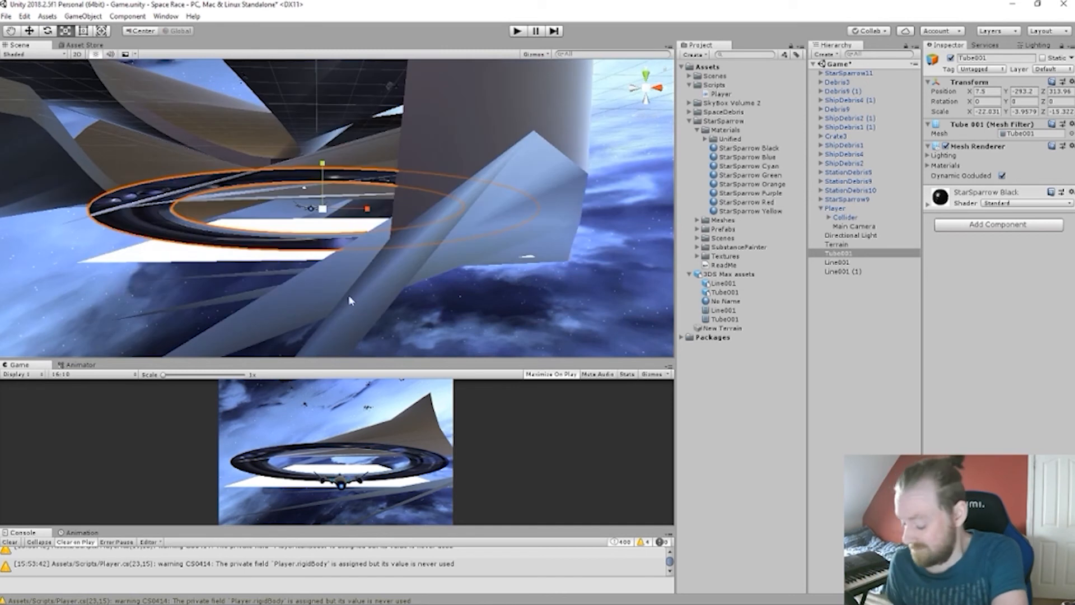
left_click_drag(365, 211, 338, 211)
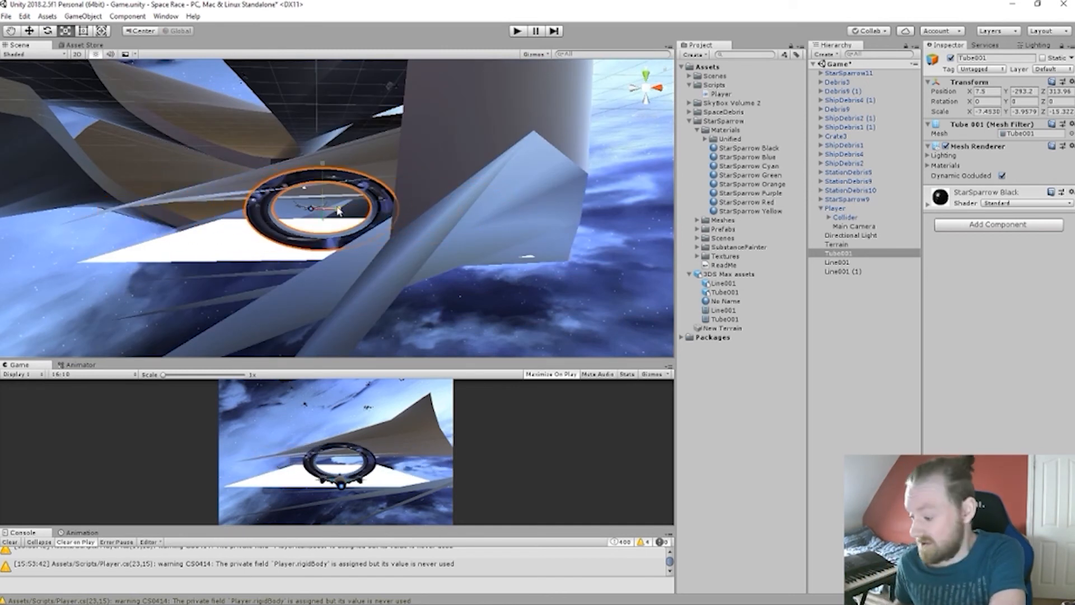
scroll(338, 211, "up", 10)
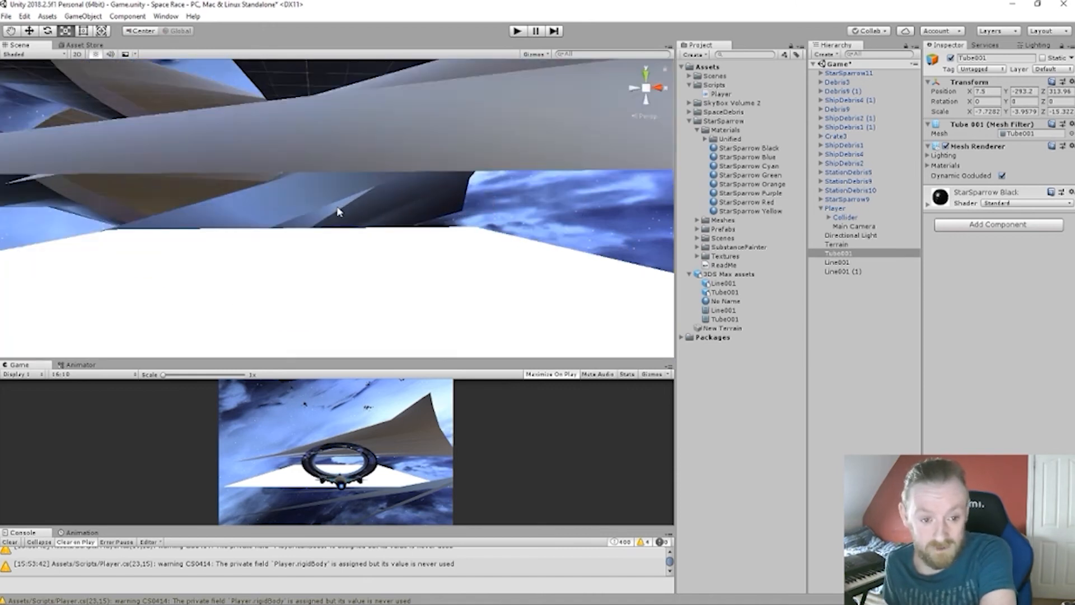
scroll(338, 211, "down", 12)
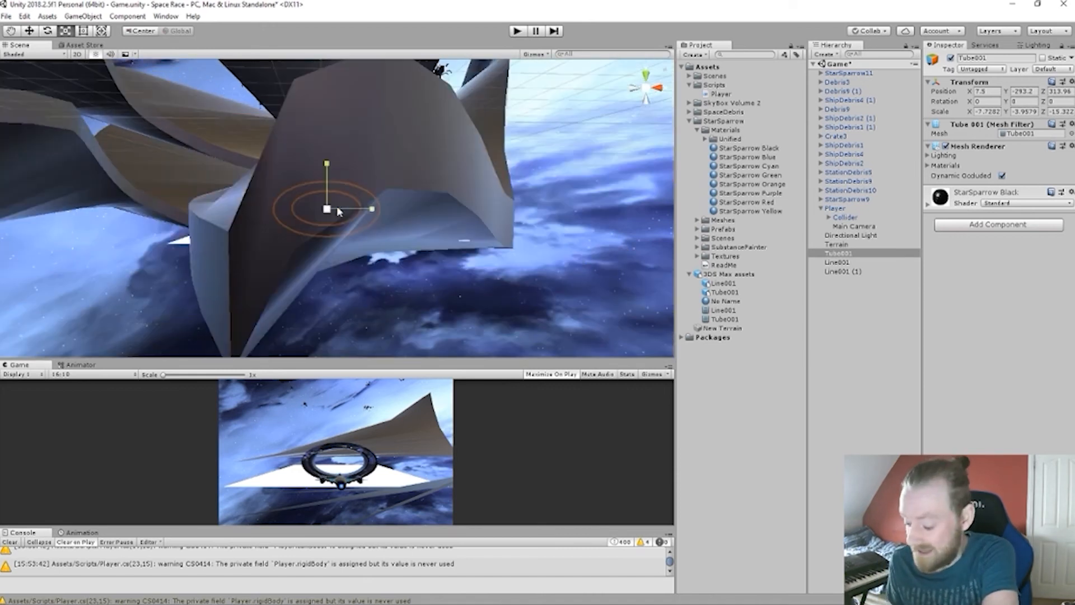
Step: Play-test the game by flying the ship forward toward the ring and the line mesh, and stop play mode
left_click(517, 32)
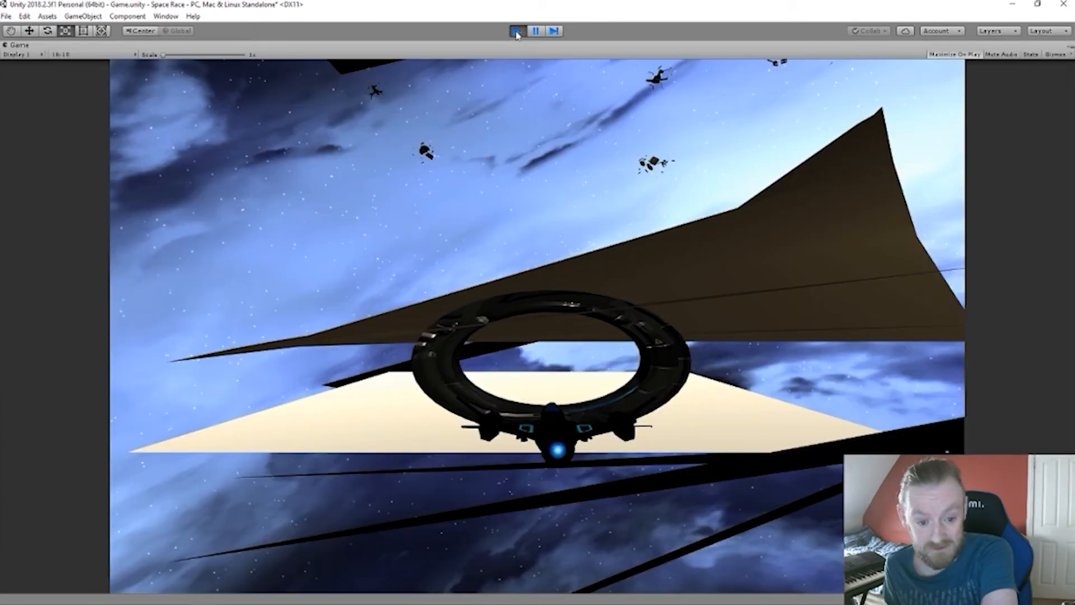
key("w")
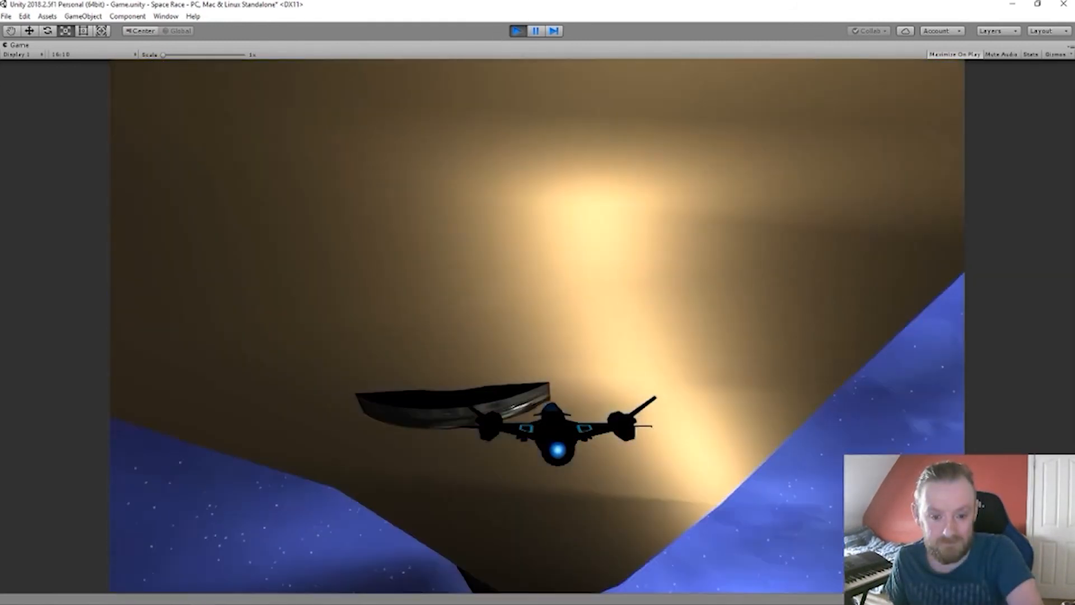
key("ctrl+p")
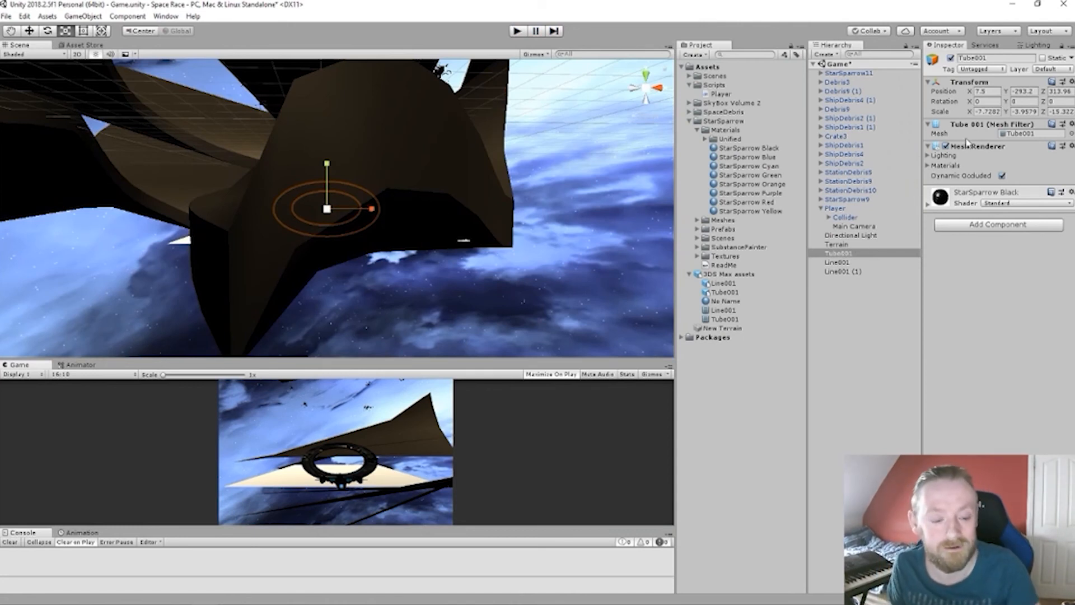
Step: Enable Convex on Line001's Mesh Collider and turn off the object's Mesh Renderer
left_click(837, 262)
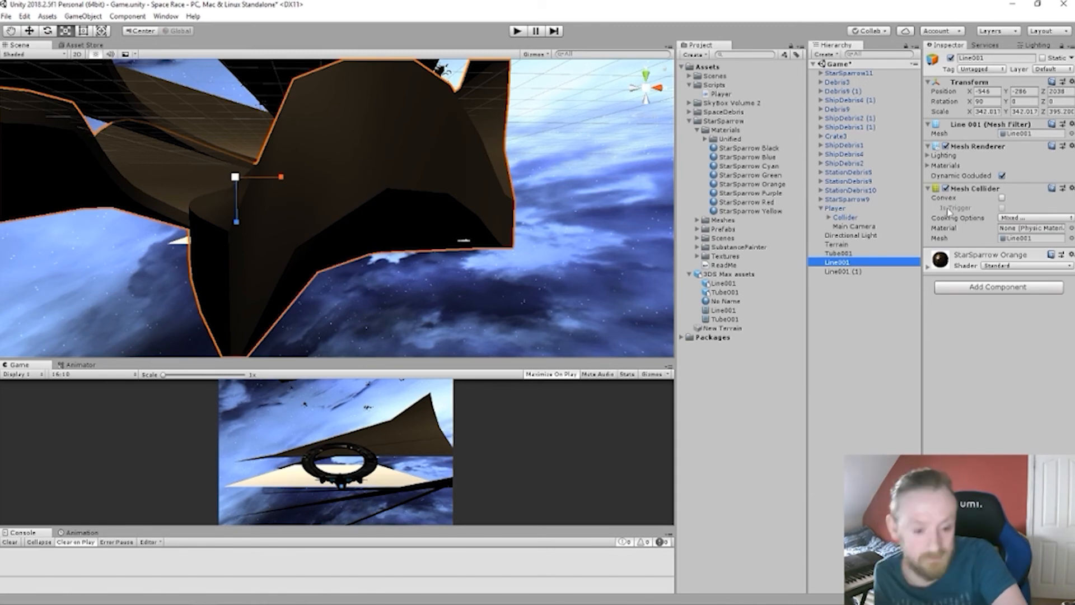
left_click(1002, 199)
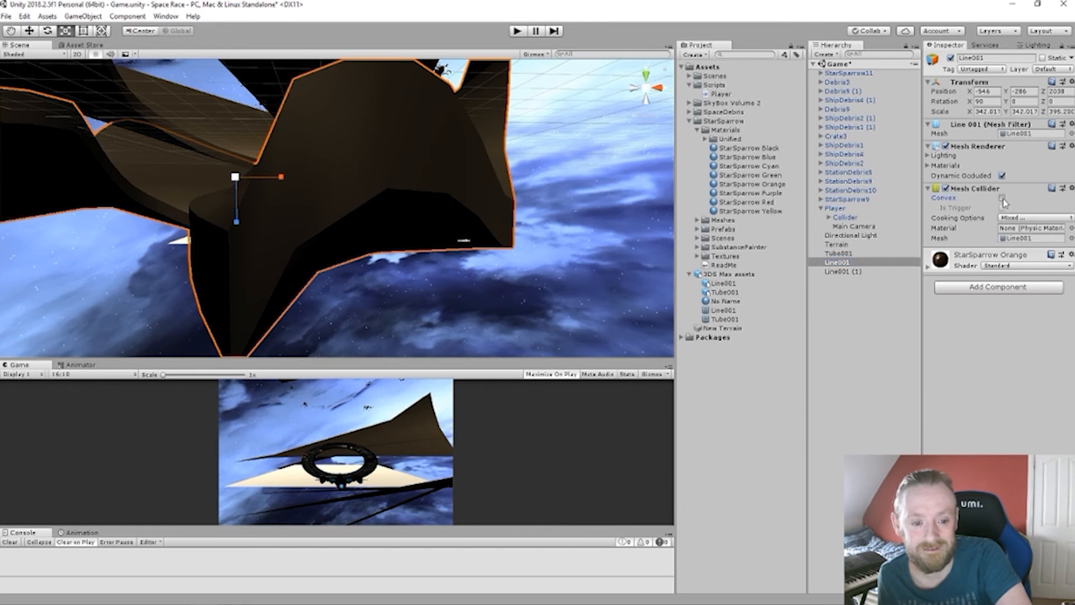
scroll(623, 200, "down", 5)
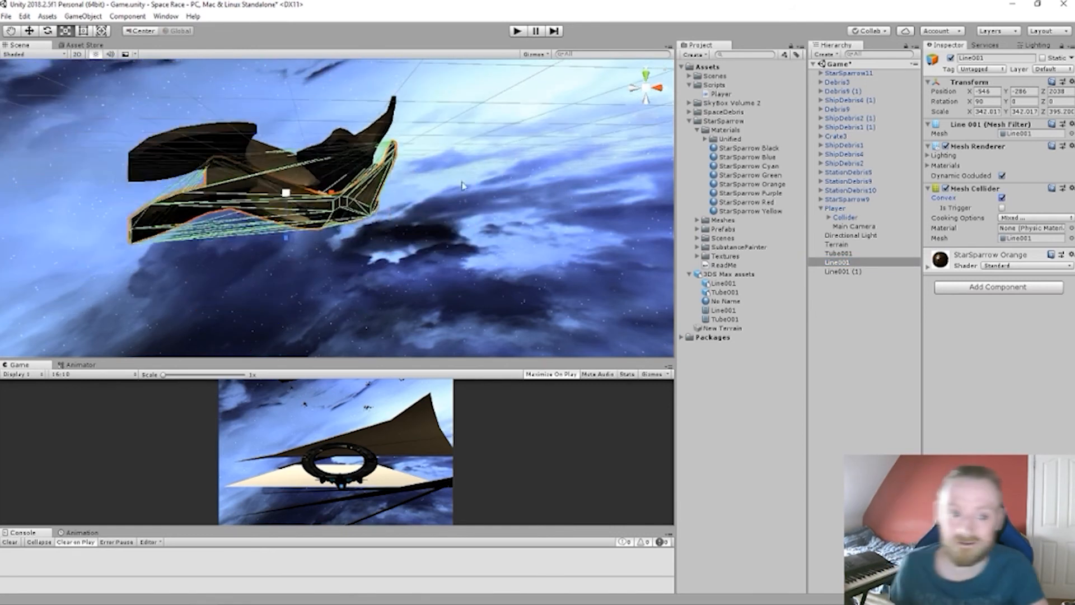
key("f")
left_click_drag(542, 232, 585, 287, "alt")
left_click(946, 146)
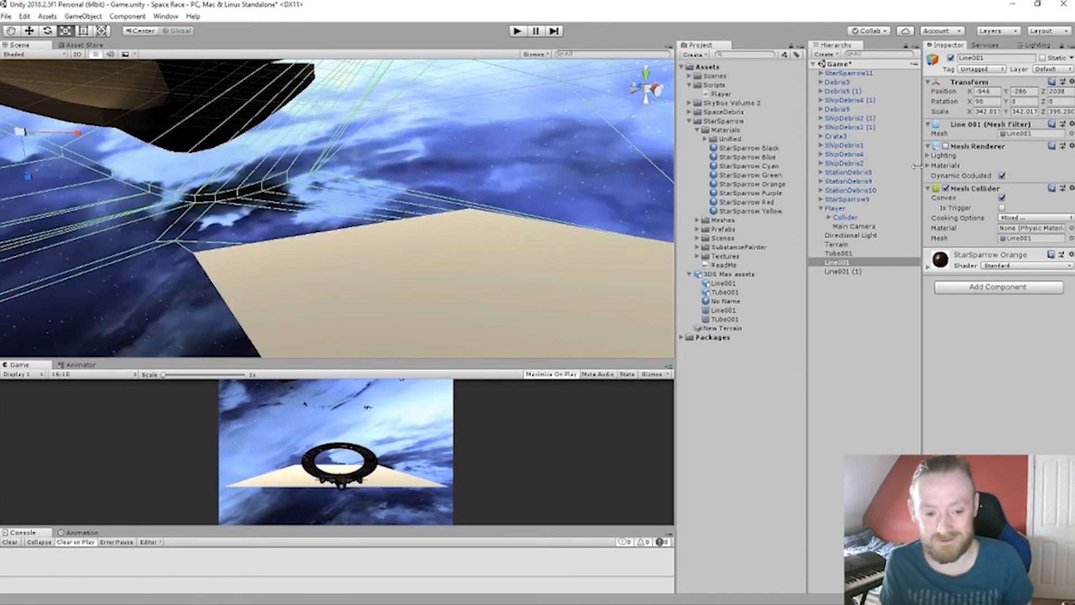
Step: Examine the convex collider wireframe of Line001 from several angles around the terrain and the ring
middle_click_drag(544, 301, 417, 360)
left_click_drag(414, 335, 483, 338, "alt")
middle_click_drag(483, 338, 367, 278)
scroll(379, 288, "down", 3)
scroll(384, 288, "up", 3)
left_click_drag(367, 279, 280, 276, "alt")
middle_click_drag(280, 276, 360, 283)
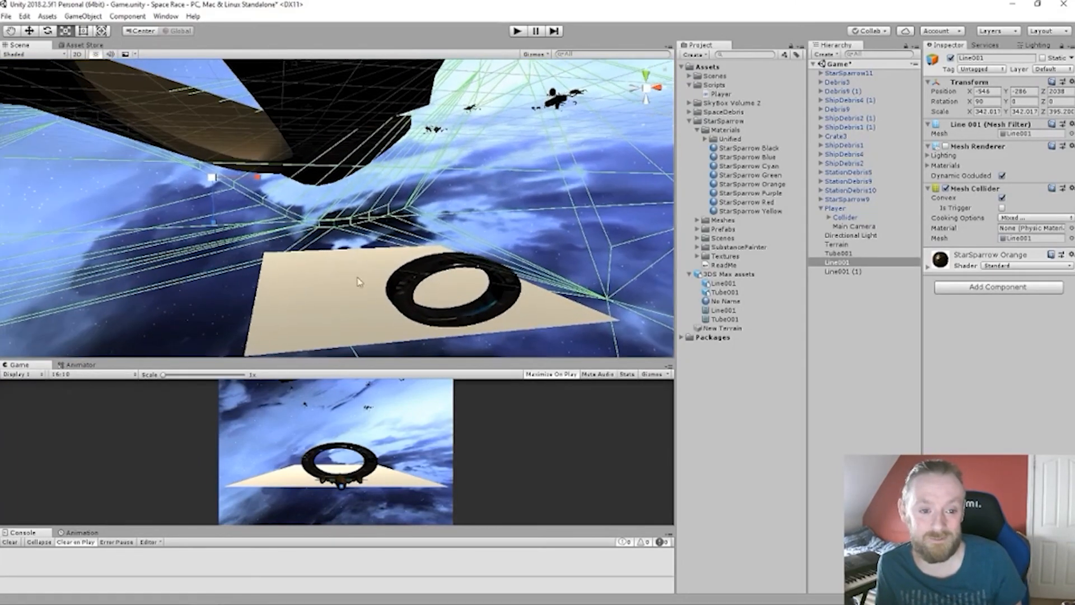
left_click_drag(360, 283, 249, 220, "alt")
middle_click_drag(249, 221, 274, 226)
left_click_drag(273, 225, 329, 248, "alt")
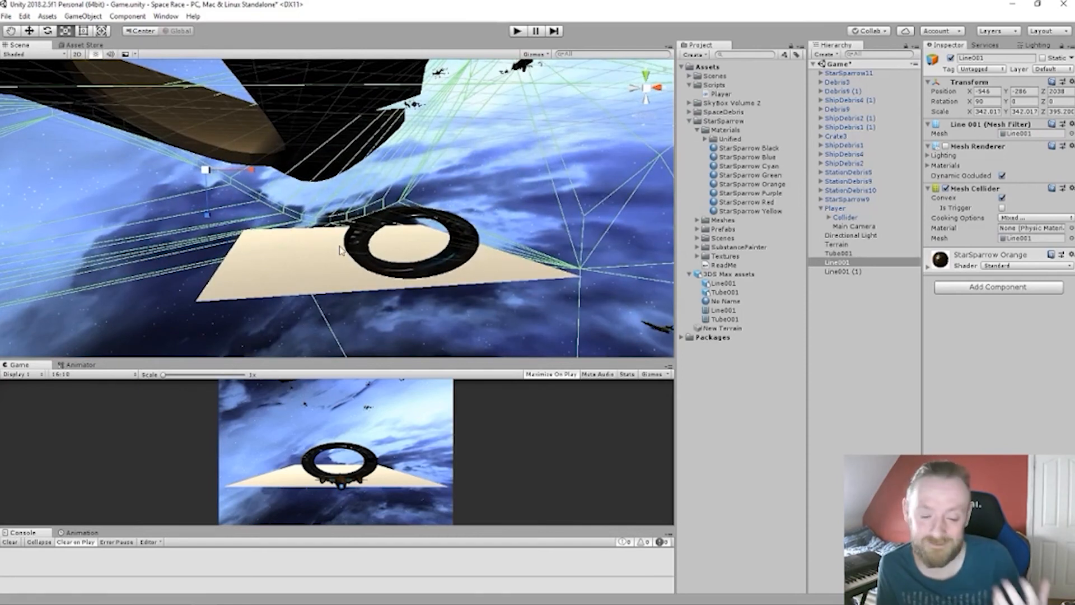
scroll(342, 250, "down", 8)
middle_click_drag(340, 249, 445, 353)
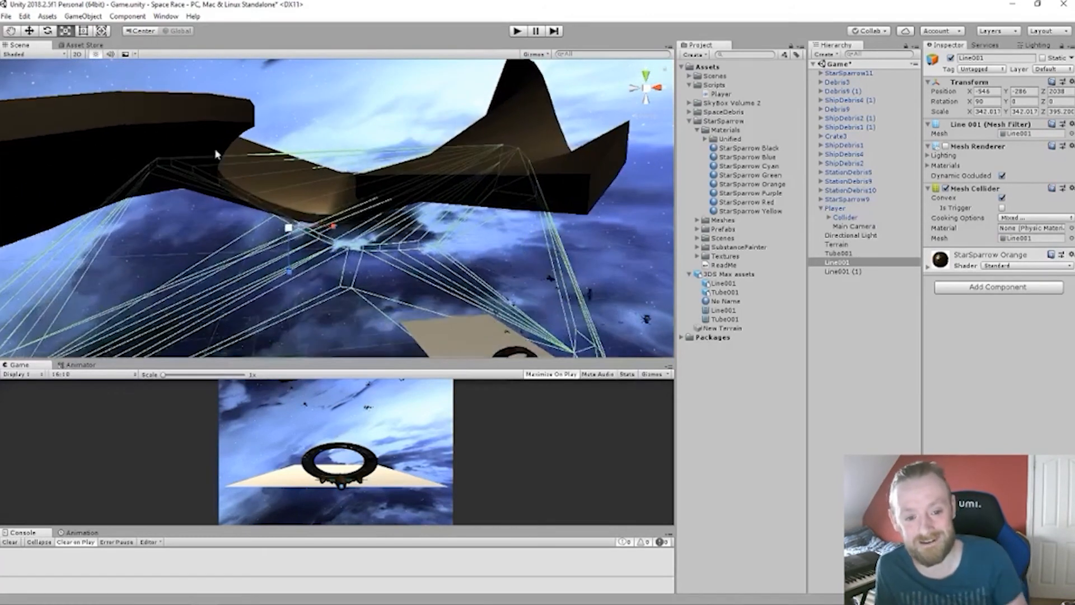
Step: Delete the duplicate line mesh Line001 (1) from the scene
left_click(164, 128)
key("Delete")
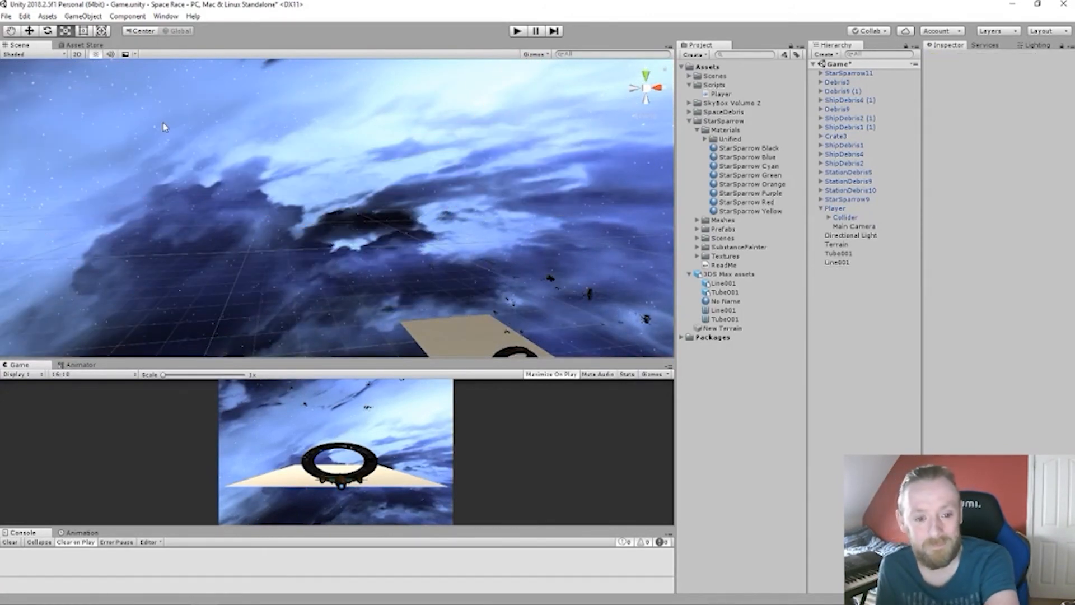
middle_click_drag(439, 307, 336, 168)
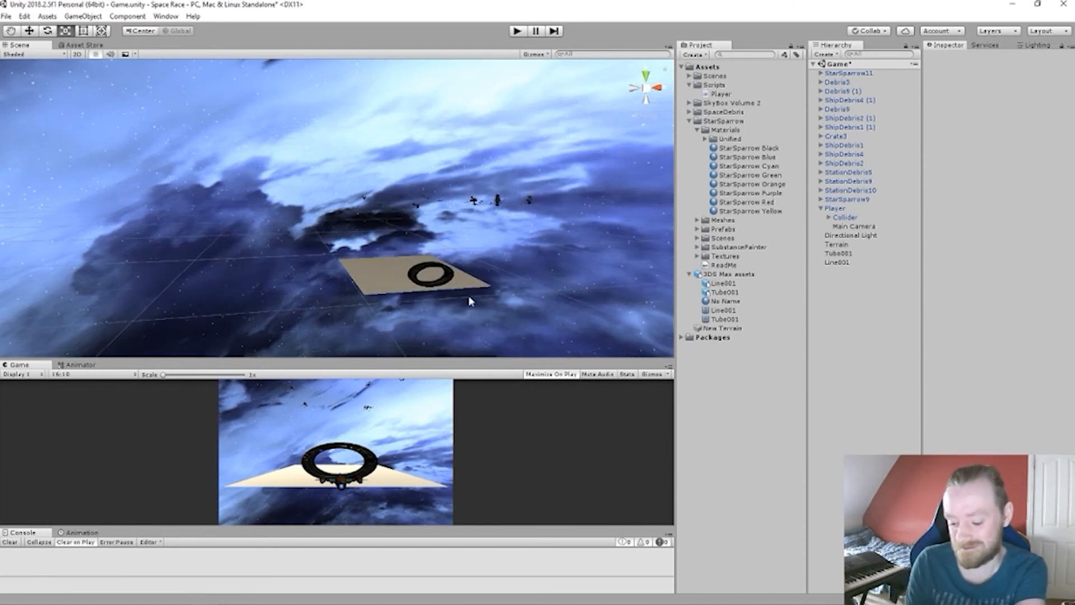
Step: Scale the Tube001 ring up uniformly to about X -13.68, Y -7.01 and Z -27.12
left_click(440, 272)
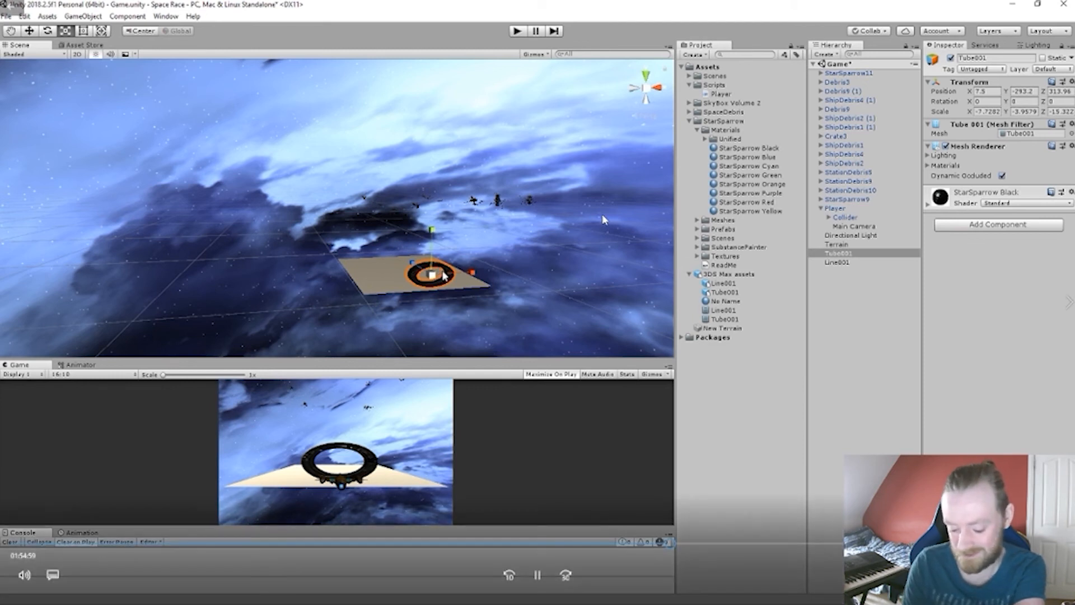
scroll(444, 275, "up", 2)
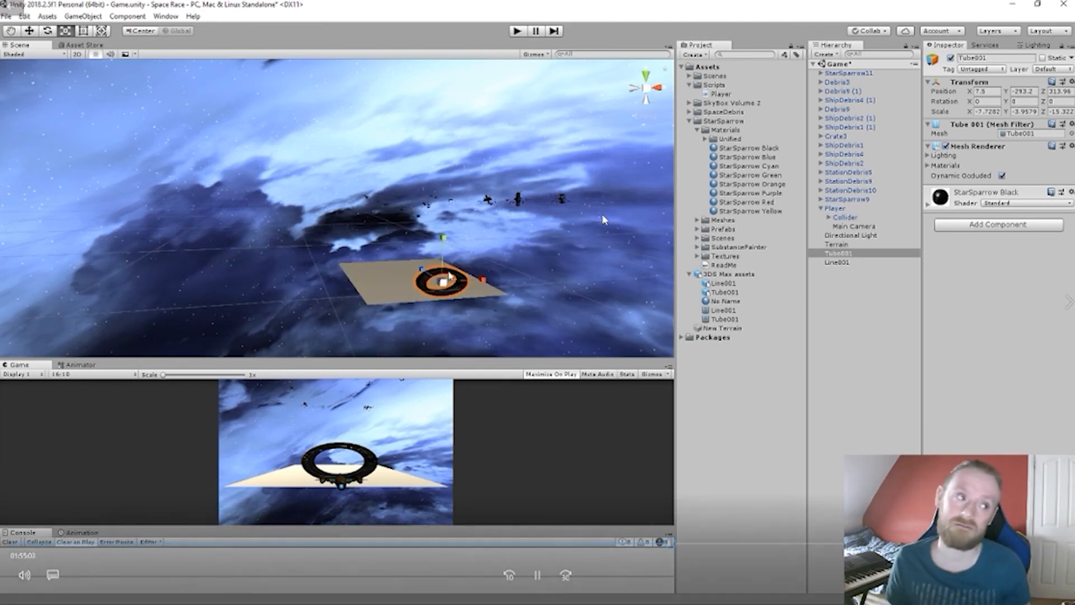
left_click_drag(443, 282, 450, 242)
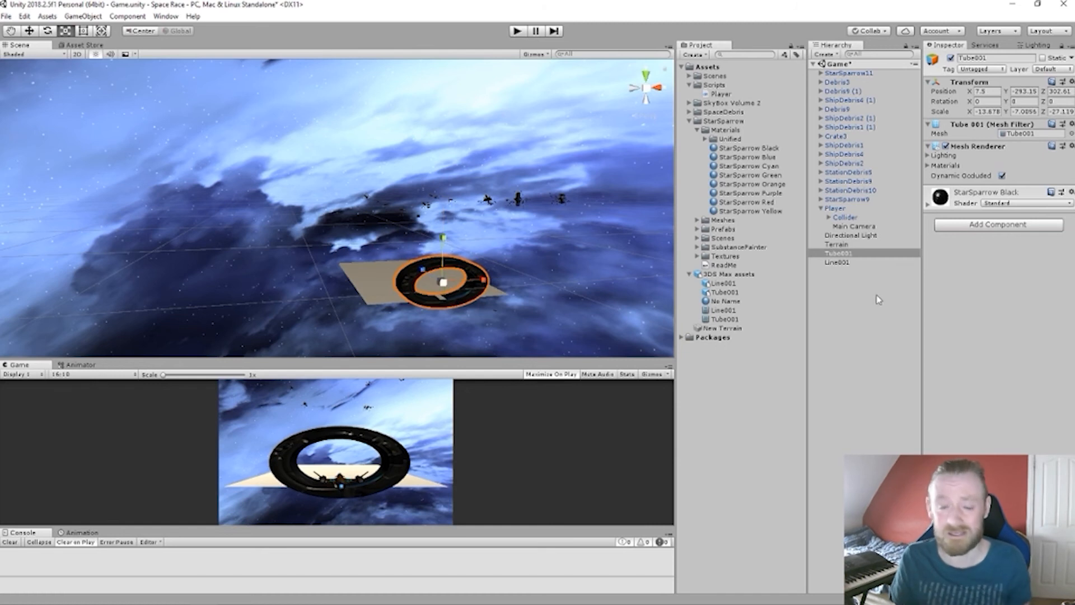
Step: Add a Mesh Collider to Tube001 with Convex and Is Trigger enabled
left_click(986, 226)
key("Return")
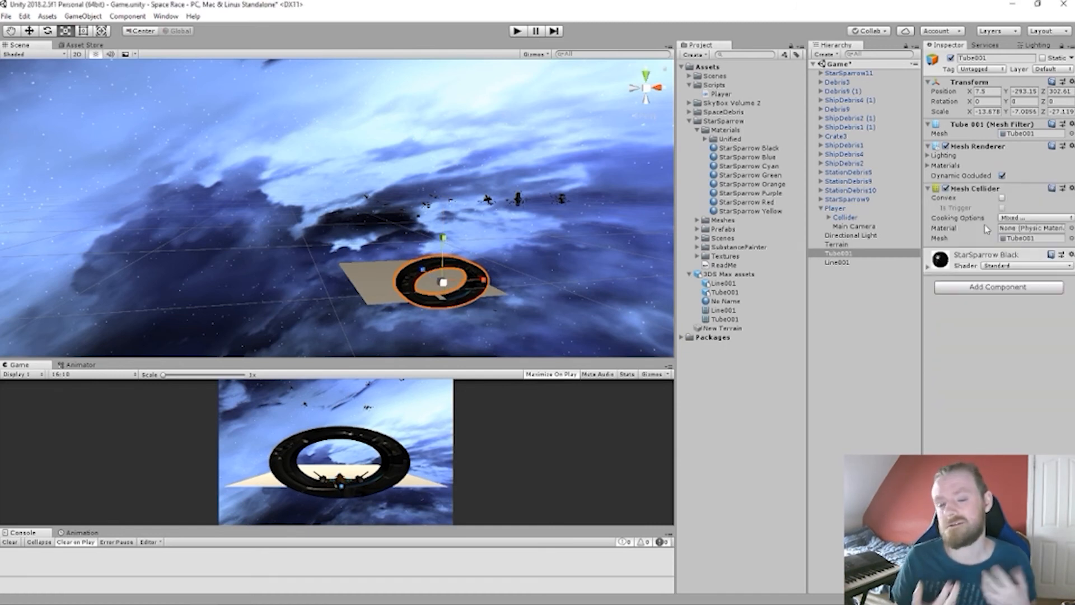
left_click(1001, 198)
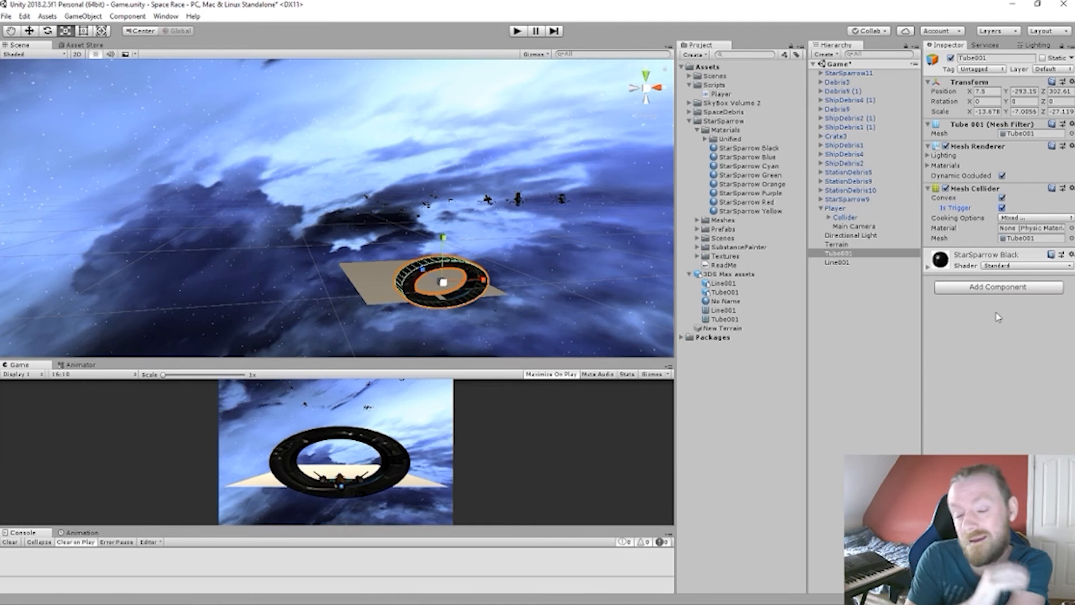
Step: Move the Player ship together with its Main Camera up above the terrain and sideways toward the debris
left_click_drag(637, 331, 547, 301, "alt")
left_click(836, 262)
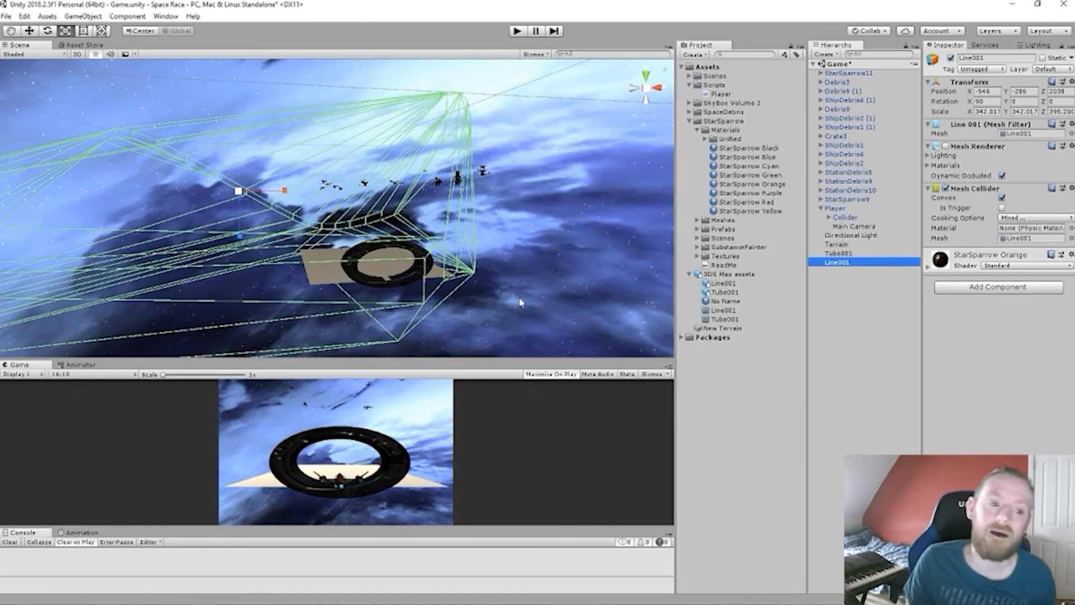
right_click_drag(350, 210, 505, 220)
key("w")
left_click_drag(264, 171, 543, 374)
left_click_drag(488, 220, 476, 41)
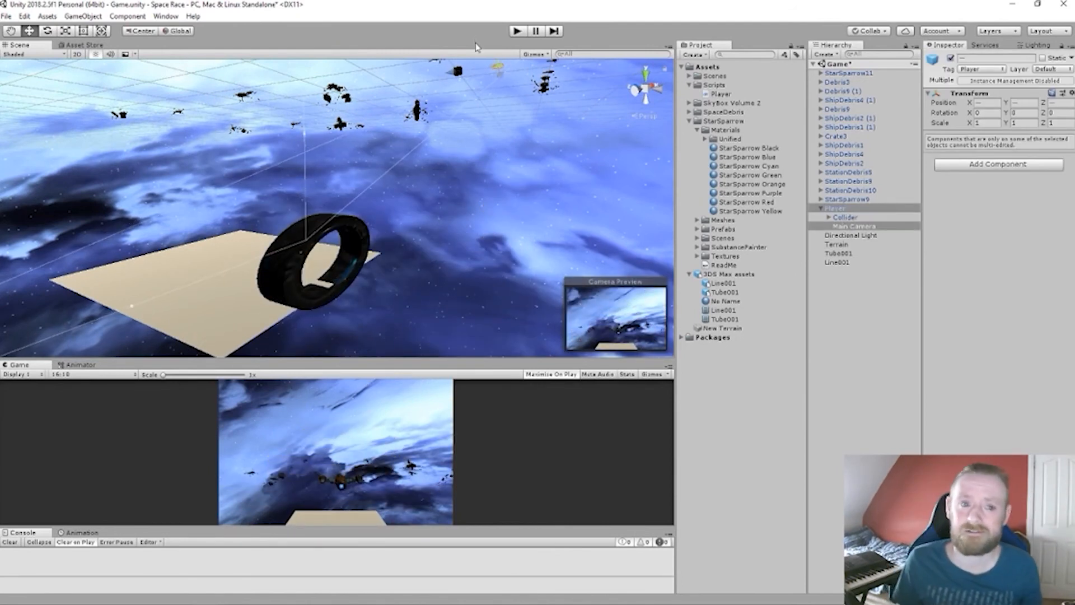
middle_click_drag(479, 42, 430, 187)
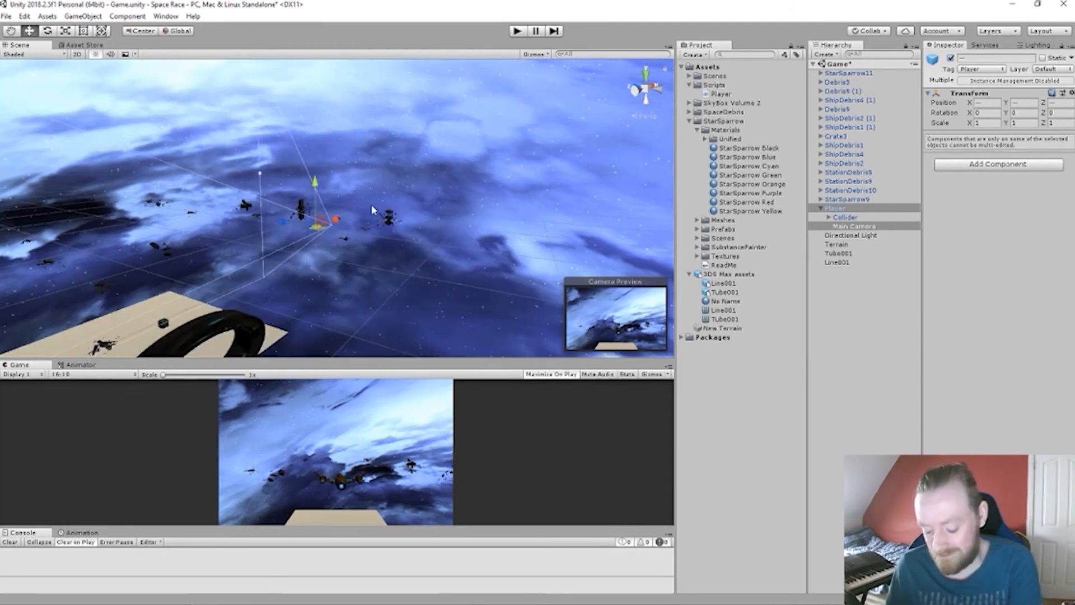
left_click_drag(296, 222, 342, 247)
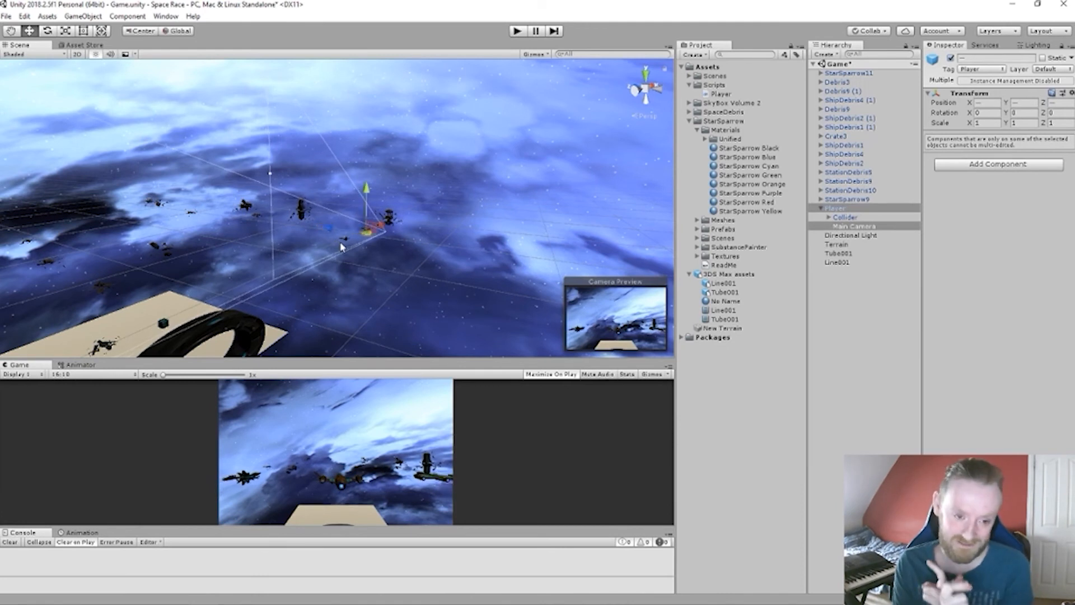
Step: Check the transform of StarSparrow9 and set the Tube001 ring's Y position to 0
left_click(346, 244)
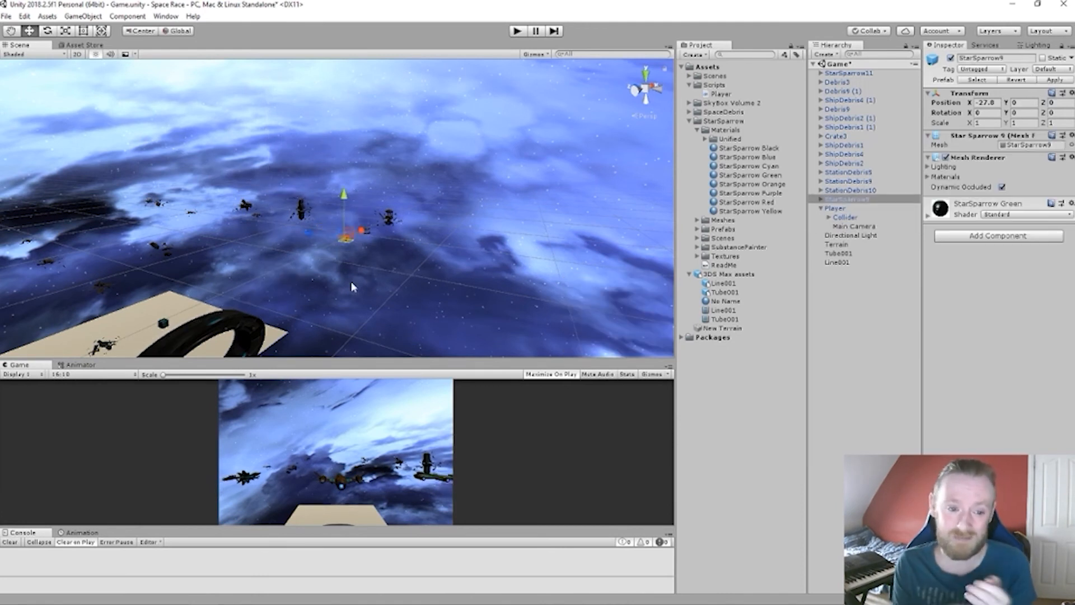
left_click(199, 339)
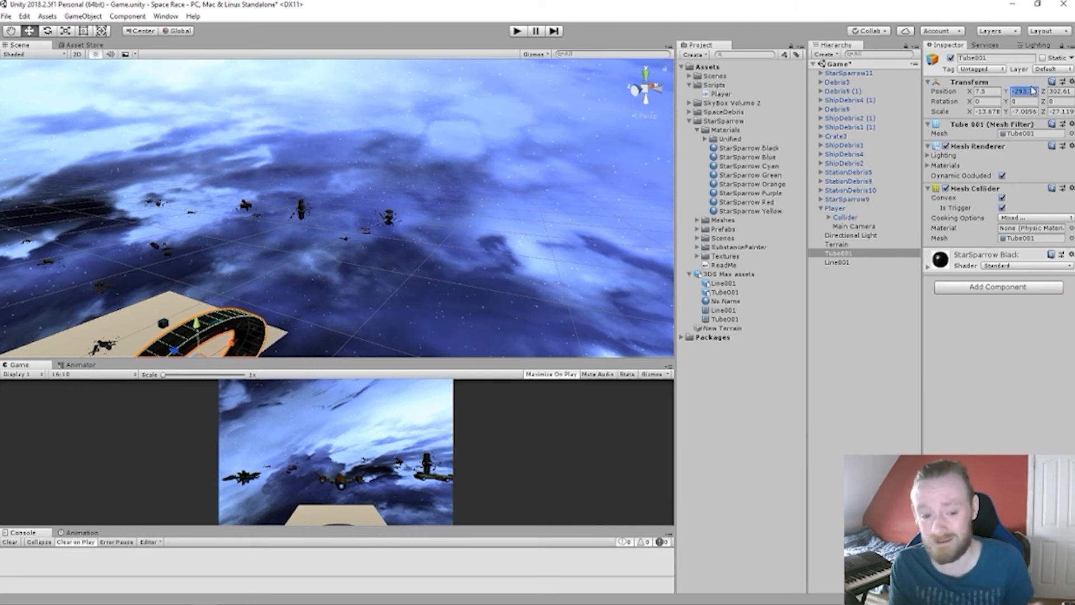
type("0")
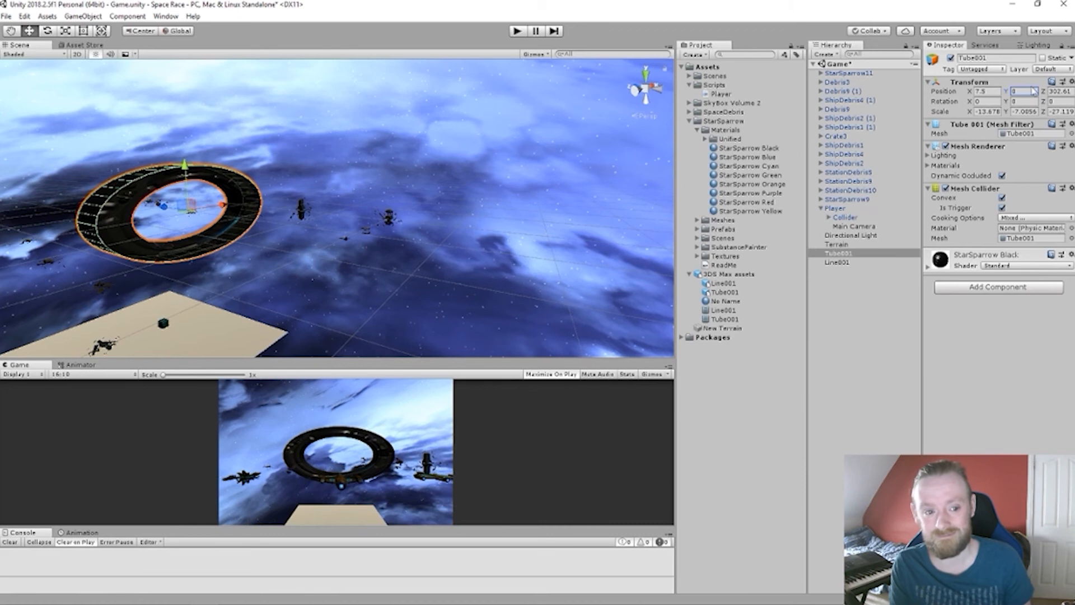
Step: Set Line001's Y position to 0 and keep the object selected
left_click(839, 263)
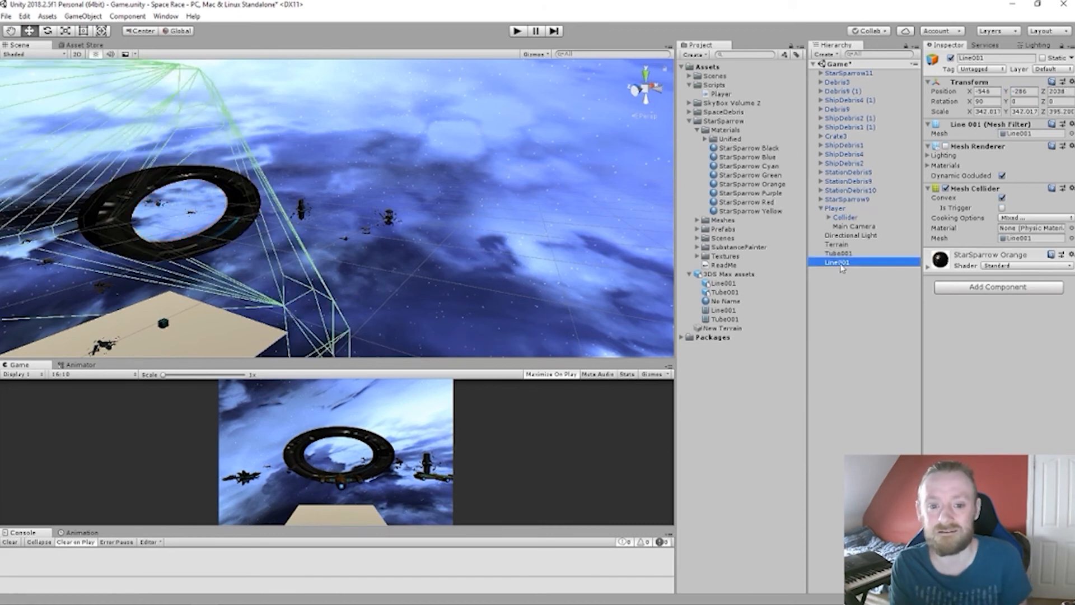
left_click(1023, 91)
type("0")
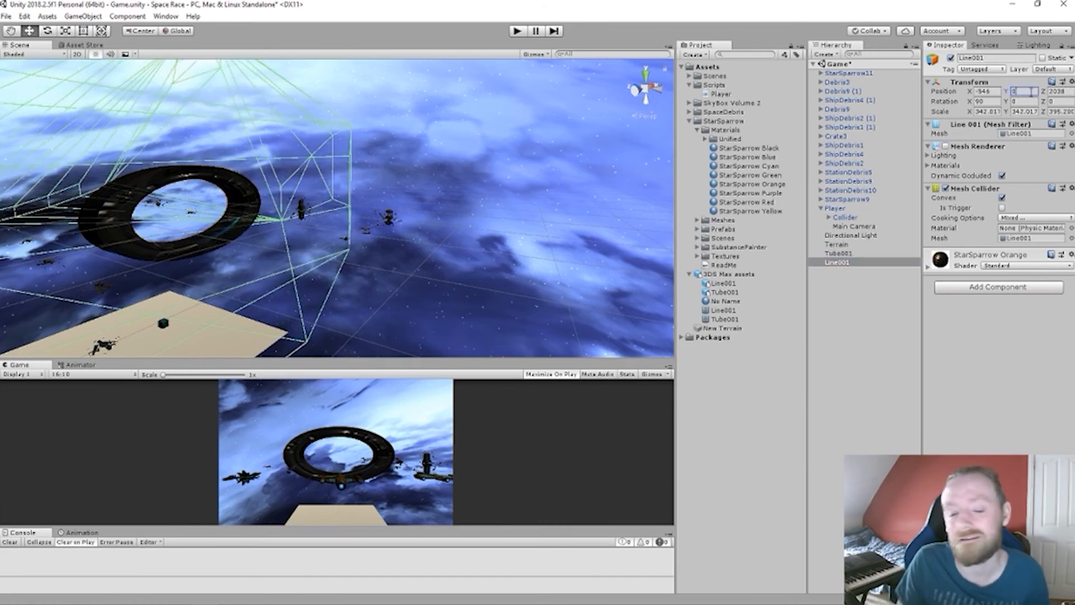
left_click_drag(458, 203, 456, 245, "alt")
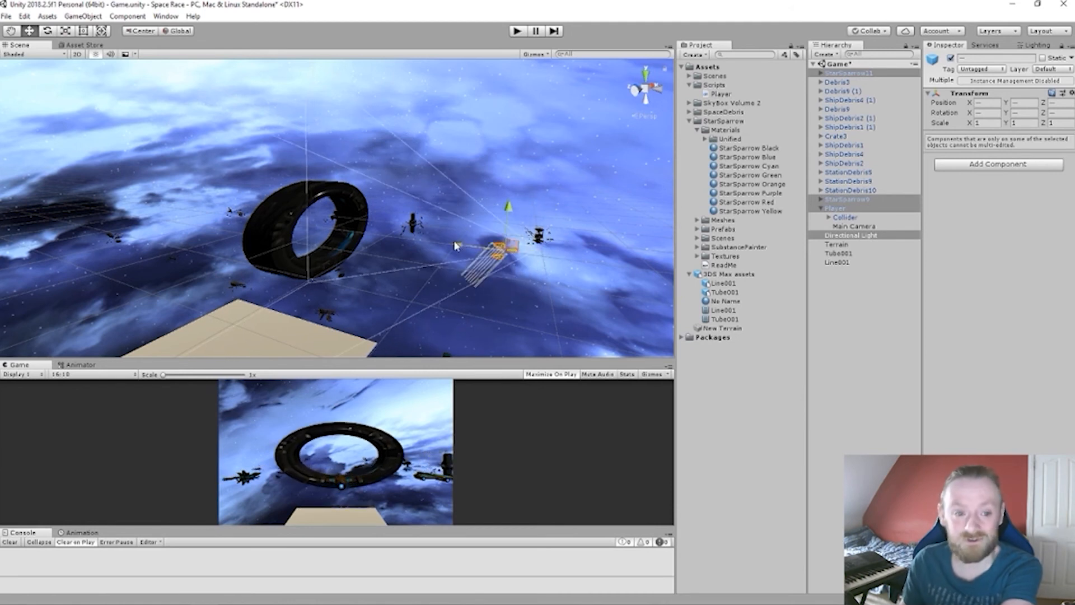
left_click(834, 263)
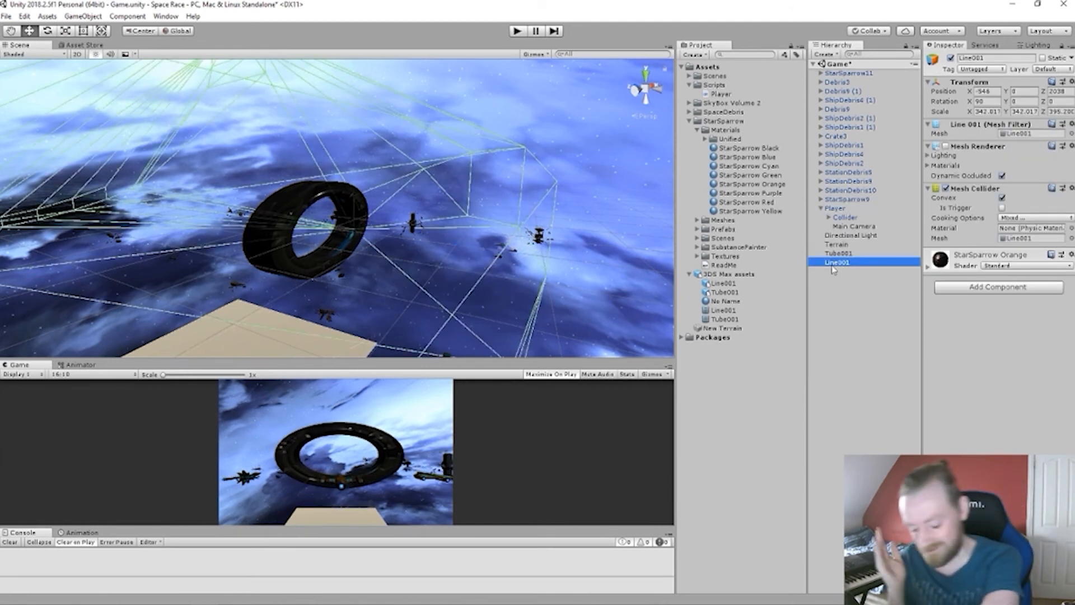
Step: Inspect Line001's convex collider around the scene and enable the object's Mesh Renderer
right_click_drag(590, 219, 379, 204)
scroll(402, 199, "down", 10)
middle_click_drag(379, 204, 460, 223)
scroll(486, 311, "up", 2)
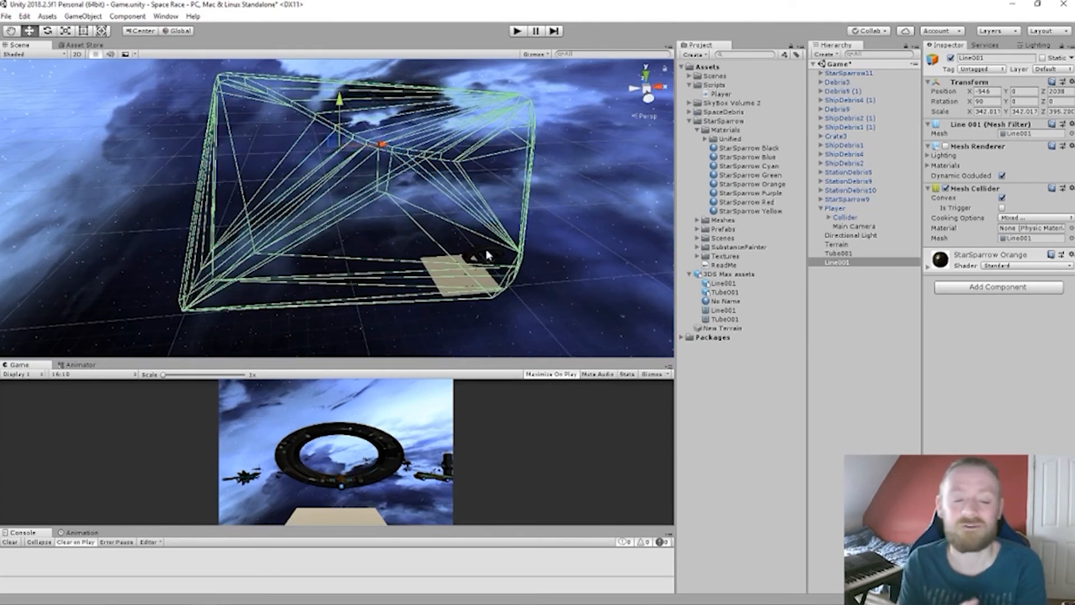
scroll(469, 251, "up", 6)
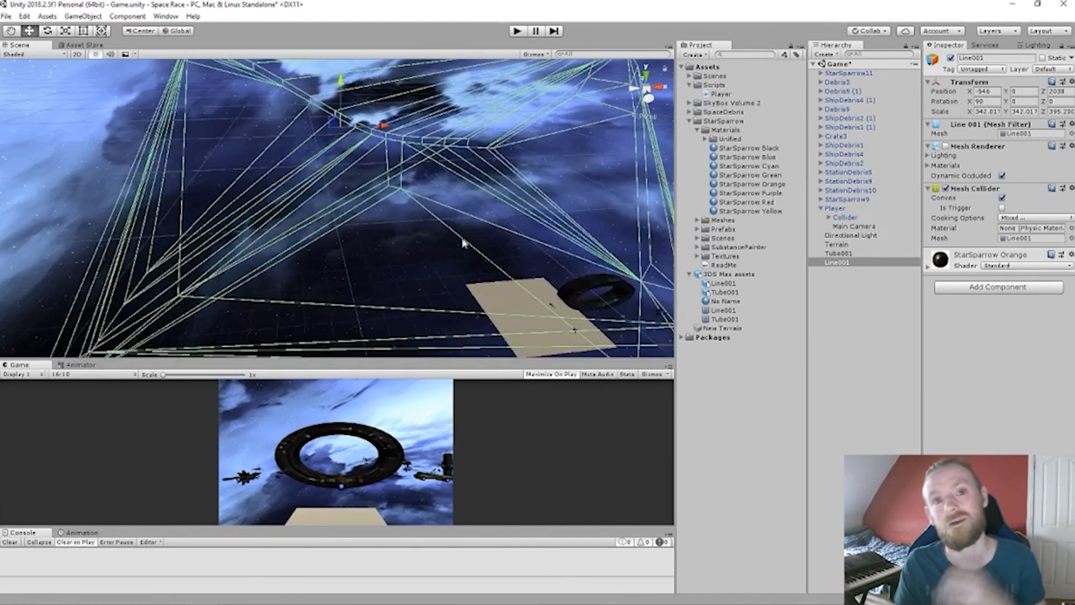
right_click_drag(489, 245, 506, 198)
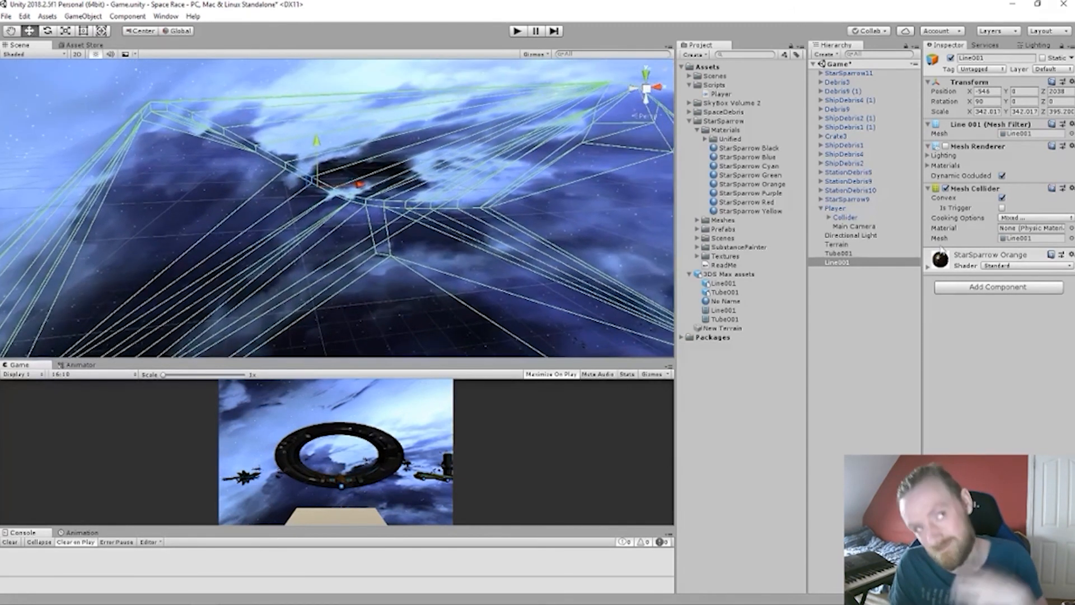
left_click(945, 146)
Step: Select the Tube001 ring and rotate it slightly about its Y axis
middle_click_drag(652, 220, 440, 283)
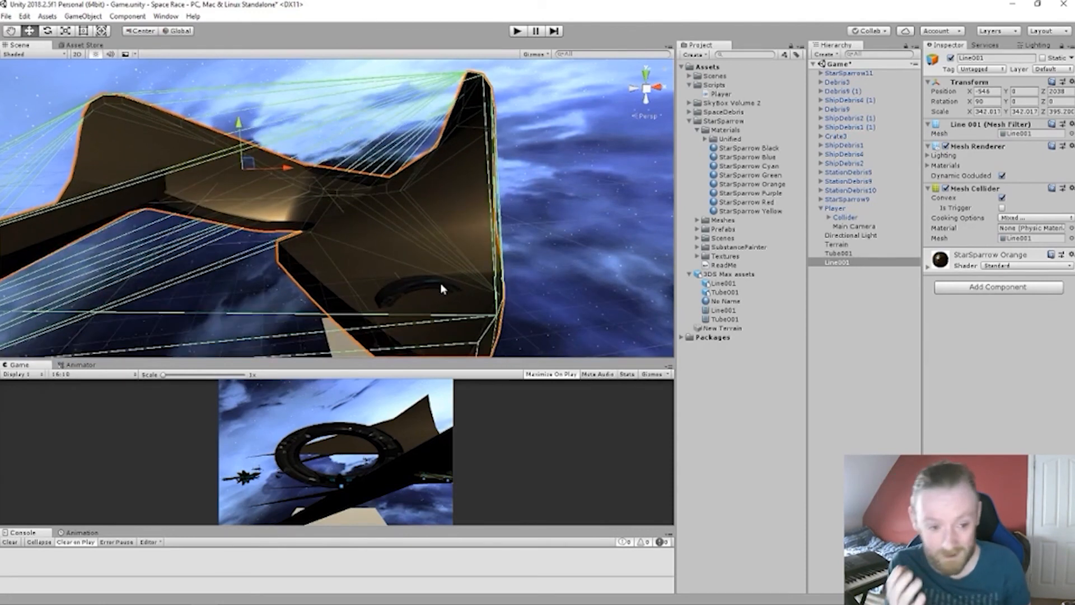
left_click(438, 281)
key("e")
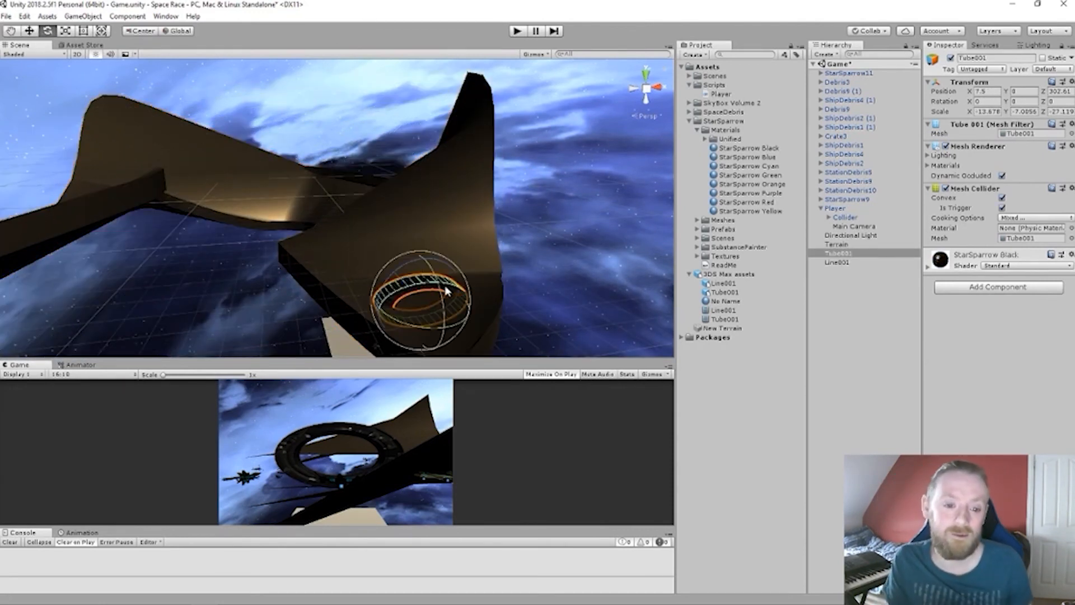
left_click_drag(424, 331, 435, 333)
middle_click_drag(417, 204, 526, 259)
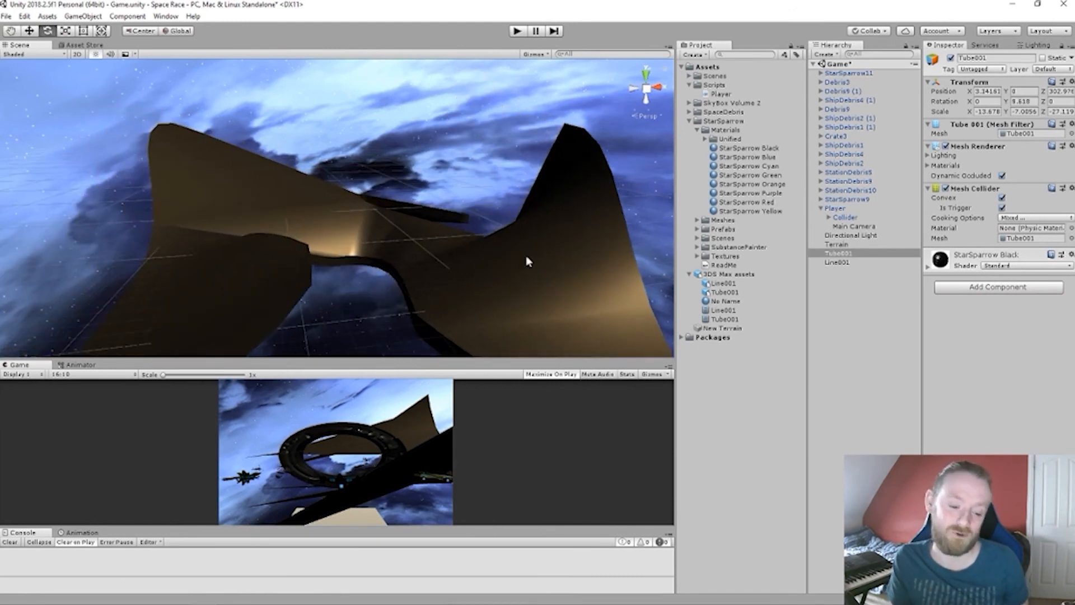
Step: Add a second Tube001 object to the scene from the 3DS Max assets
left_click_drag(841, 256, 593, 236)
left_click_drag(796, 280, 378, 203)
left_click_drag(218, 182, 978, 341)
left_click_drag(836, 256, 996, 366)
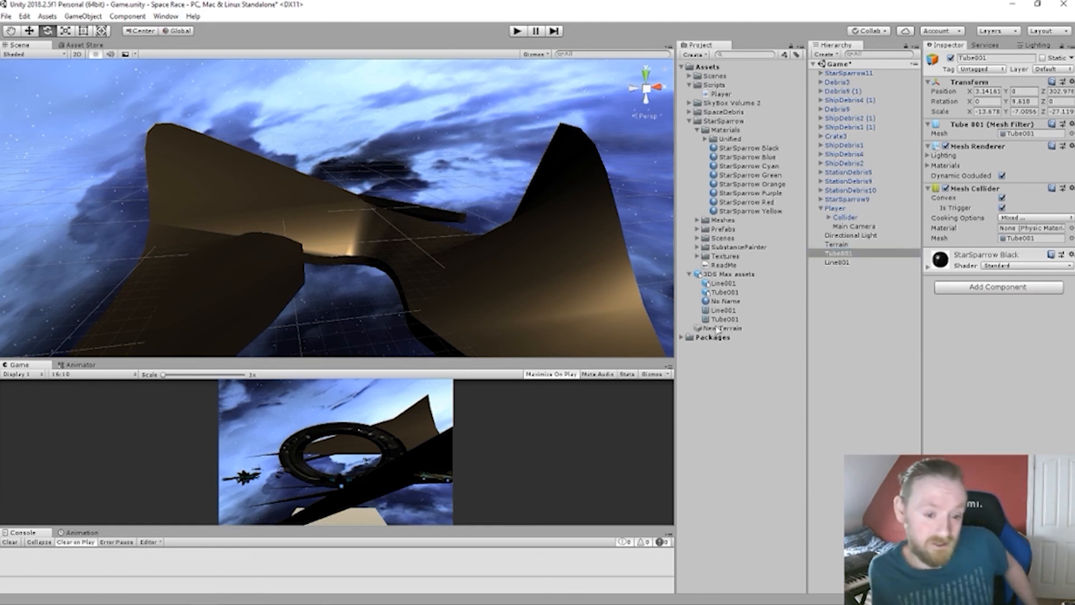
left_click_drag(726, 322, 584, 236)
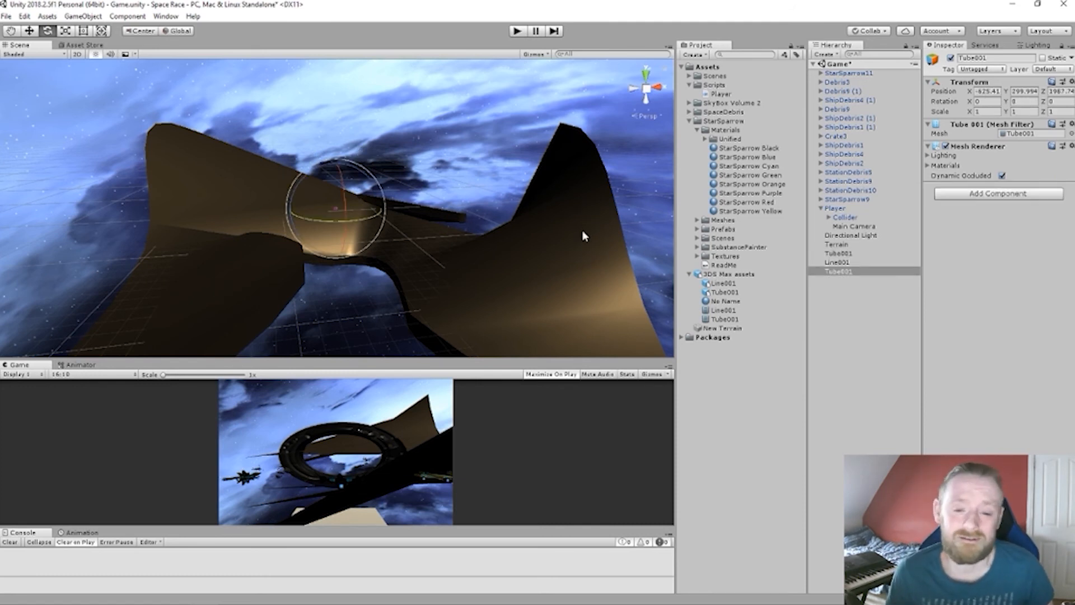
Step: Move the new Tube001 toward the first ring, to about X 231, Y 453, Z 351
key("w")
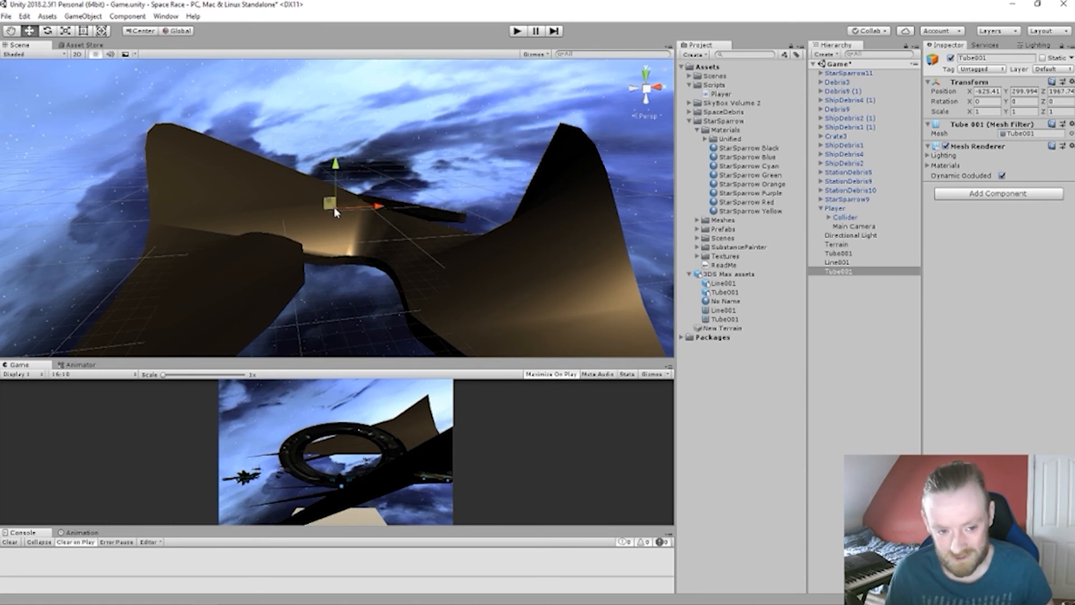
left_click_drag(336, 213, 614, 251)
scroll(614, 251, "up", 2)
middle_click_drag(614, 251, 475, 213)
scroll(465, 218, "down", 1)
left_click_drag(275, 151, 464, 201)
scroll(473, 215, "up", 3)
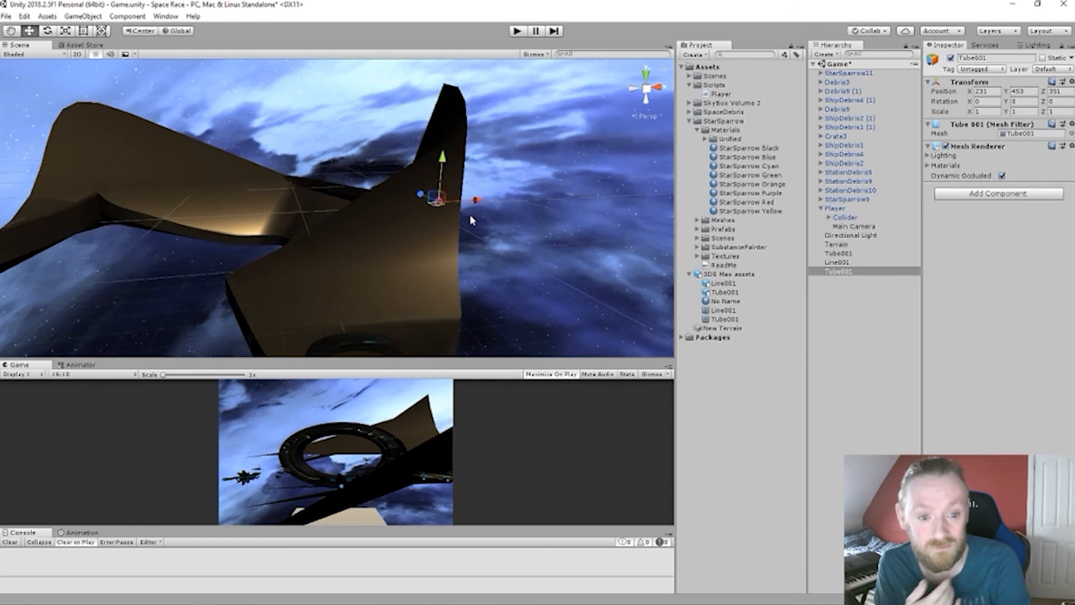
Step: Reposition the new Tube001 along the Line001 track to about X 566, Y 243, Z 885
right_click_drag(473, 244, 412, 164)
mouse_move(414, 165)
left_mouse_down()
mouse_move(414, 237)
mouse_move(413, 119)
mouse_move(411, 166)
left_mouse_up()
mouse_move(411, 166)
right_mouse_down()
mouse_move(403, 202)
mouse_move(364, 254)
mouse_move(295, 251)
mouse_move(231, 309)
mouse_move(367, 192)
mouse_move(398, 240)
mouse_move(479, 163)
mouse_move(445, 209)
mouse_move(411, 192)
mouse_move(409, 145)
right_mouse_up()
left_click_drag(410, 133, 429, 353)
right_click_drag(424, 304, 398, 240)
left_click_drag(398, 239, 399, 247)
left_click_drag(401, 290, 403, 368)
middle_click_drag(417, 343, 418, 283)
left_click_drag(420, 172, 431, 92)
right_click_drag(447, 113, 329, 128)
left_click_drag(207, 176, 545, 125)
right_click_drag(523, 160, 296, 155)
key("w")
key("d")
left_click_drag(286, 177, 552, 195)
right_click_drag(571, 195, 608, 195)
left_click_drag(492, 193, 580, 229)
left_click_drag(601, 170, 612, 403)
Step: Scale the new Tube001 uniformly to about 7.14
key("e")
key("r")
middle_click_drag(583, 259, 573, 286)
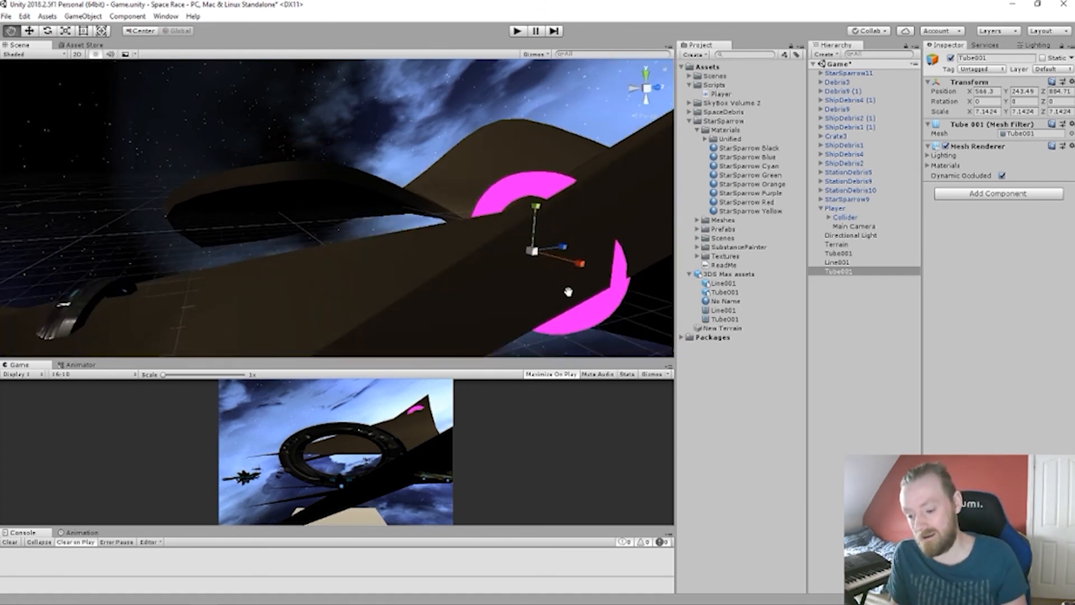
Step: Rotate the new Tube001 about its Y axis to about 37.2 degrees
key("e")
left_click_drag(526, 205, 456, 192)
middle_click_drag(455, 192, 480, 230)
right_click_drag(480, 230, 524, 233)
middle_click_drag(524, 233, 584, 261)
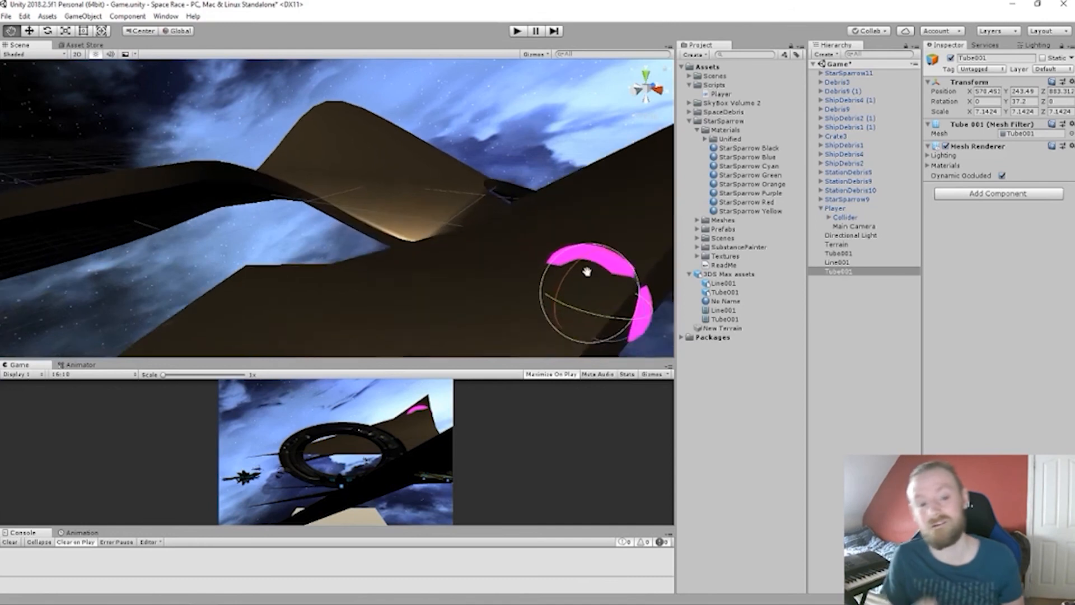
Step: Select Line001 and create a new tag named Disqualified
left_click(535, 295)
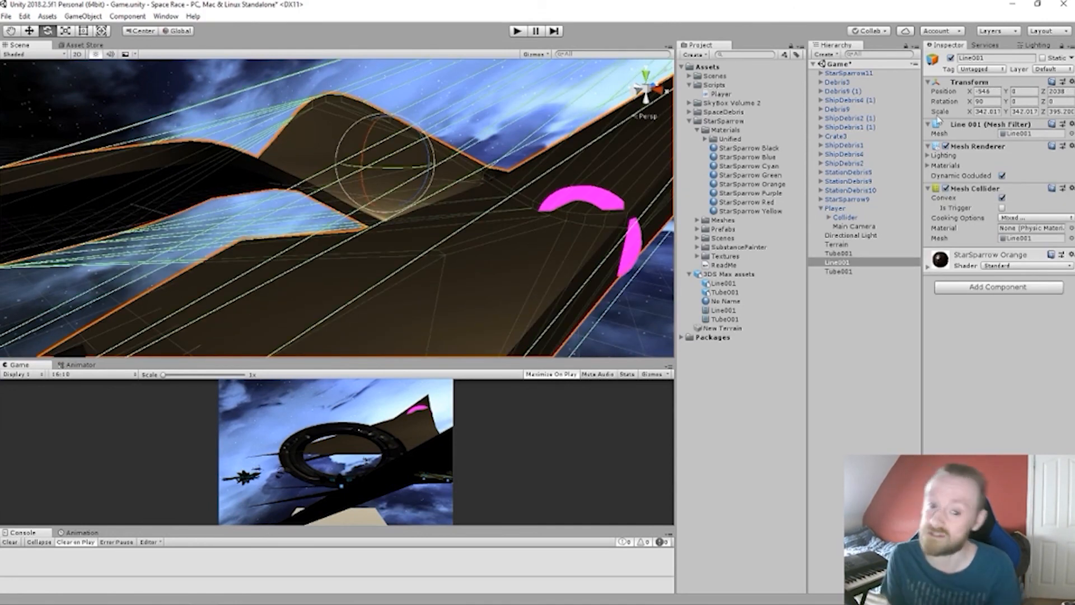
left_click(993, 69)
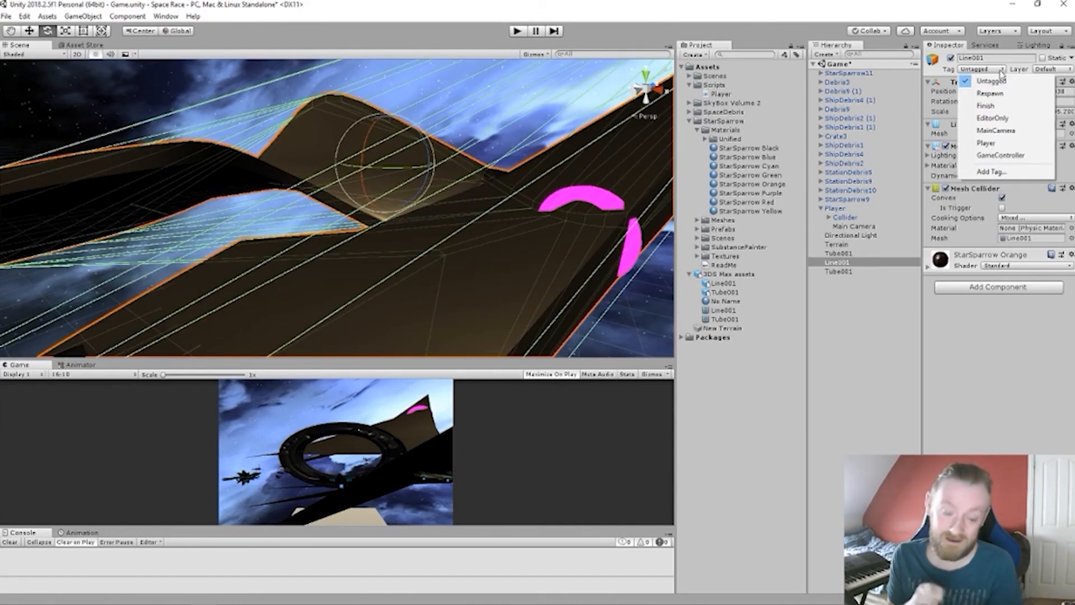
left_click(992, 167)
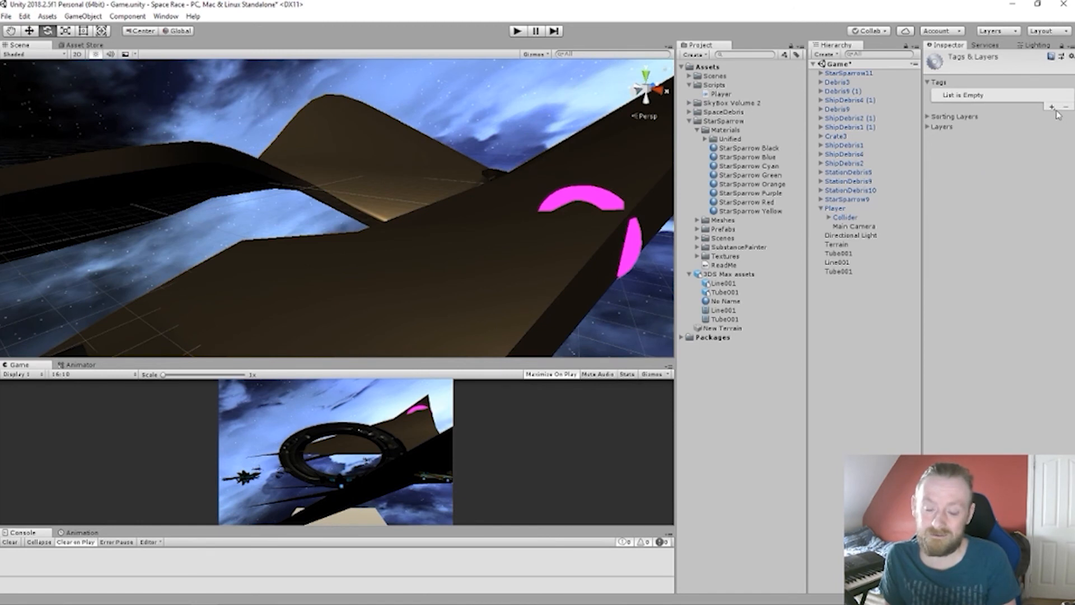
left_click(1052, 107)
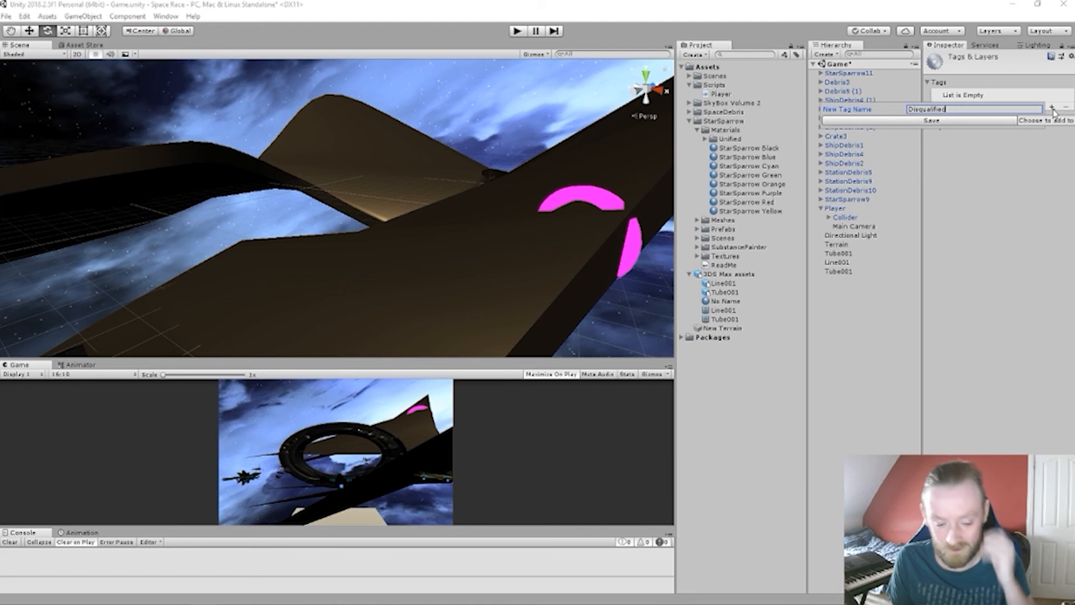
key("Return")
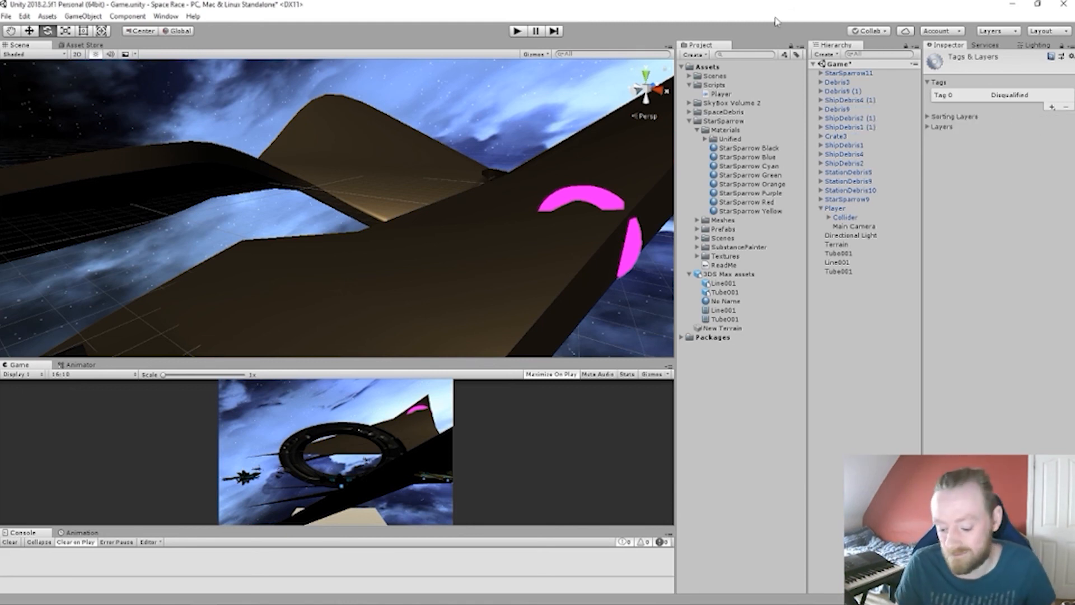
Step: Assign the Disqualified tag to Line001
left_click(502, 272)
left_click(976, 72)
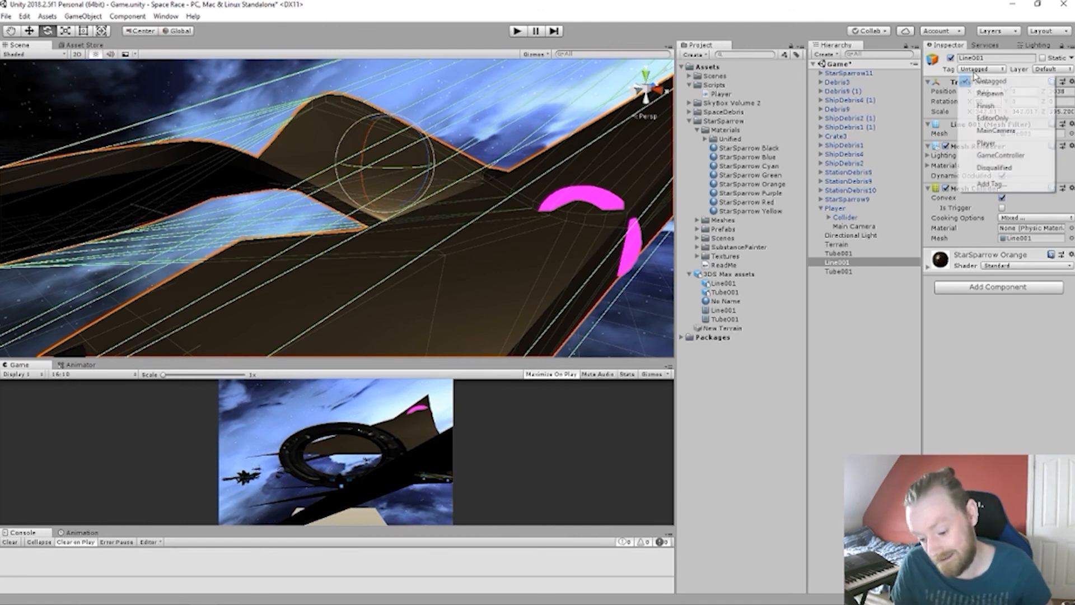
left_click(991, 167)
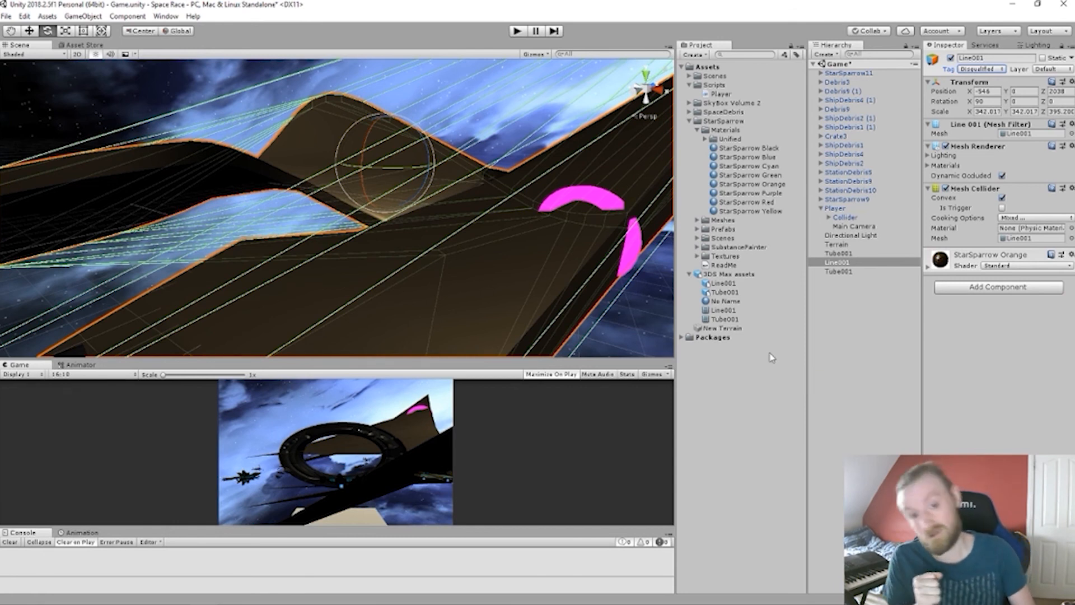
Step: Switch to Visual Studio and add an OnTriggerEnter(Collider other) method after MouseLook in the Player script
mouse_move(314, 601)
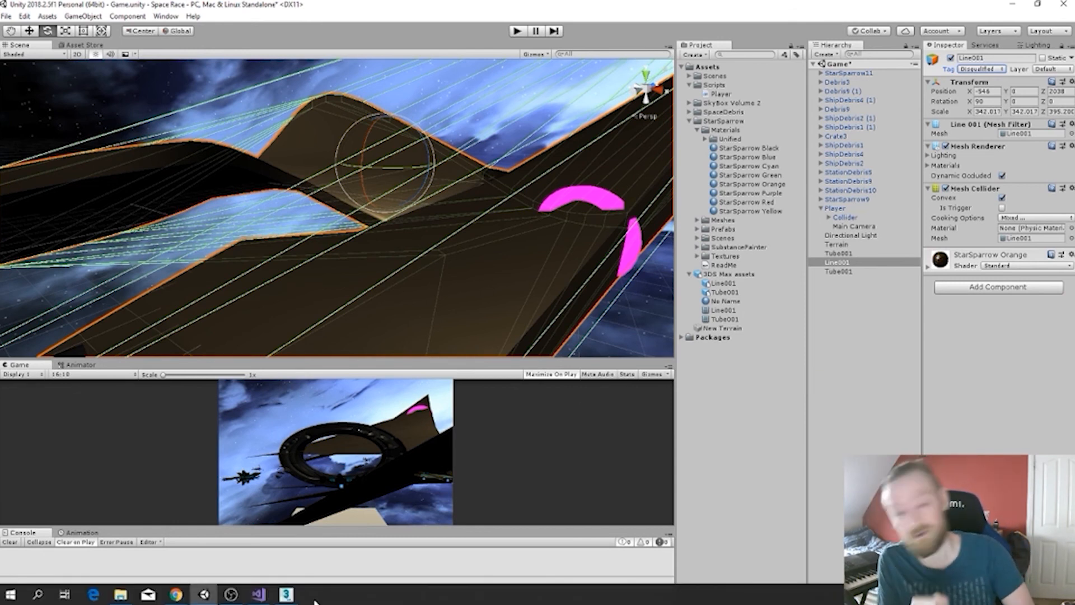
left_click(260, 595)
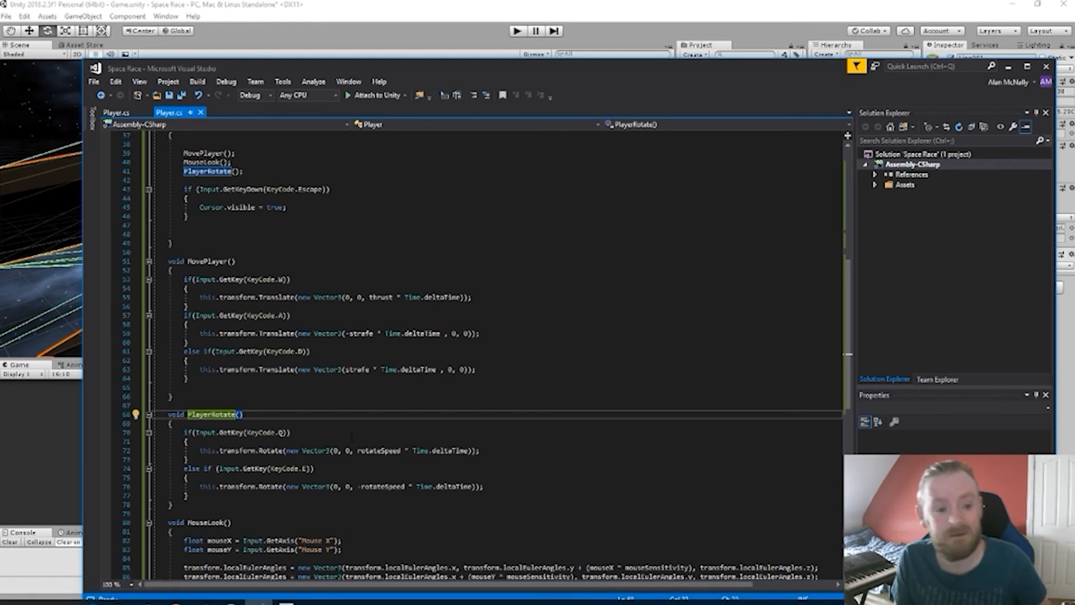
left_click(190, 424)
key("Return")
key("Return")
type("ontr")
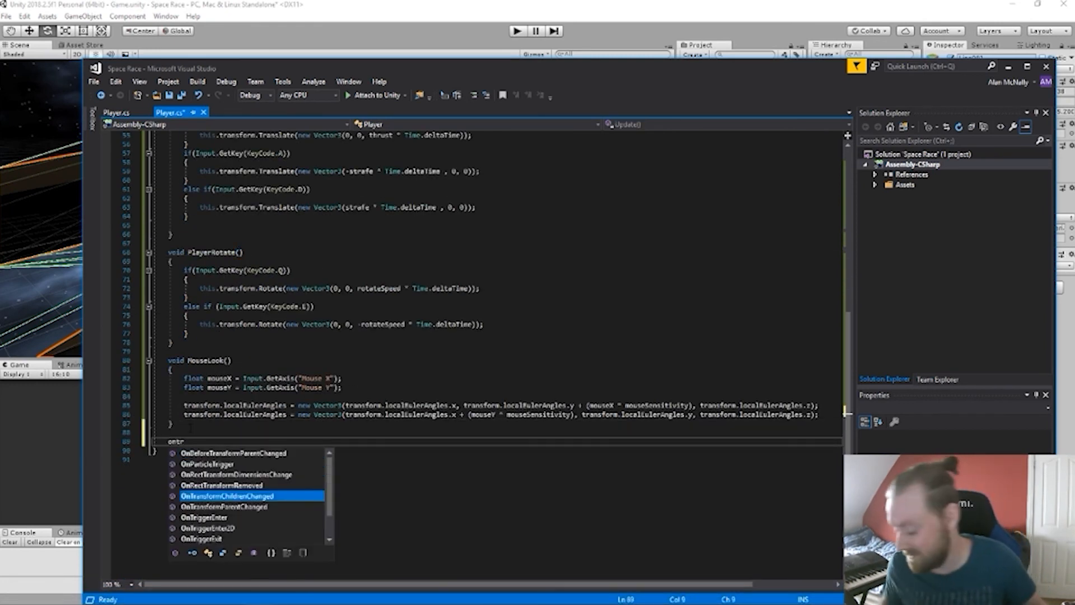
type("igg")
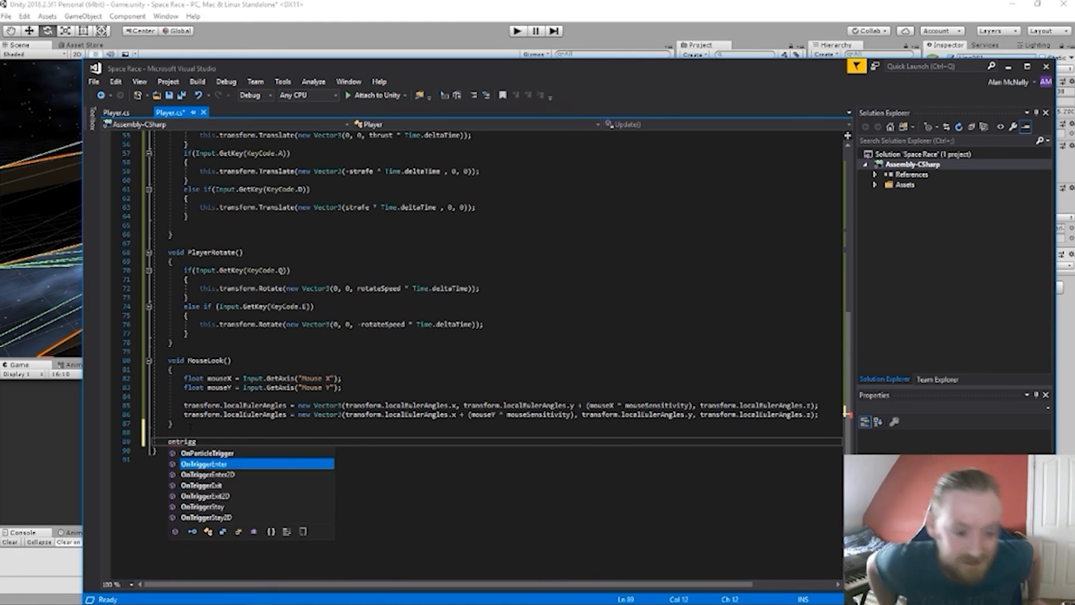
key("Return")
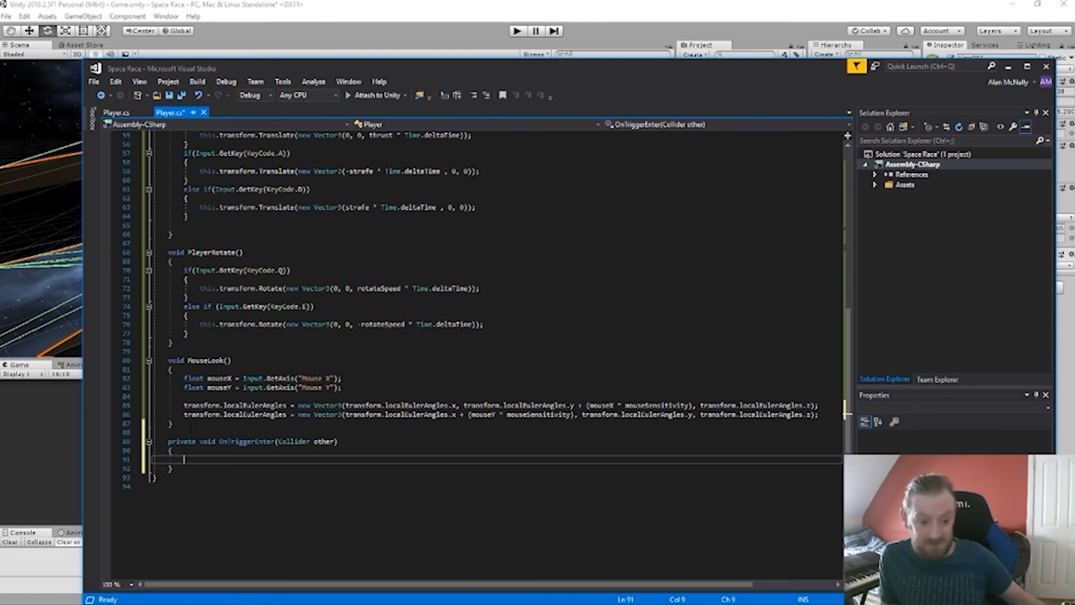
Step: Write the condition if(object.tag == "Disqualified") inside OnTriggerEnter
type("if")
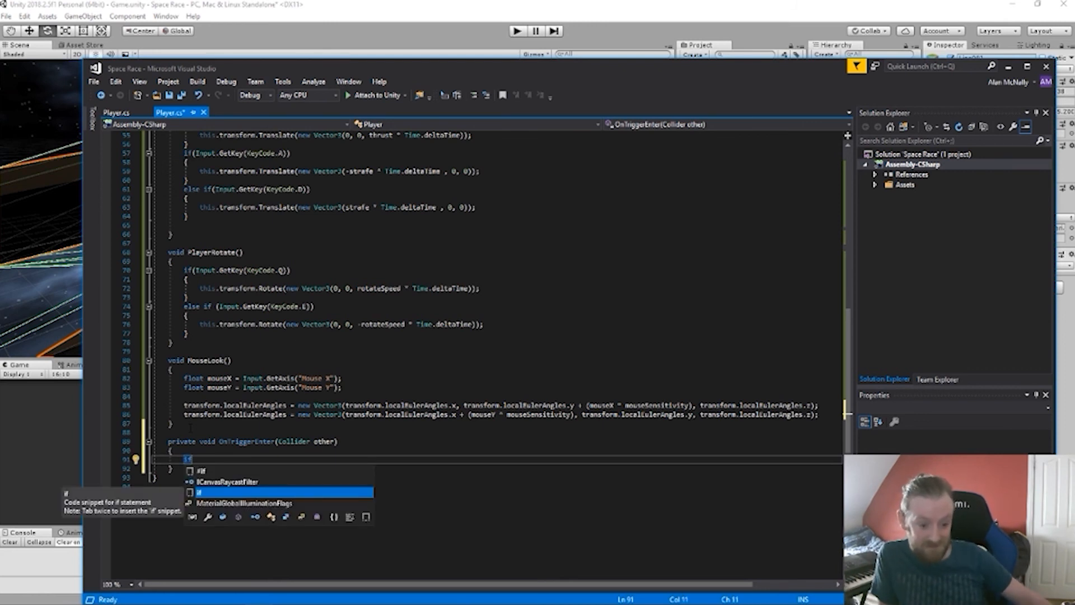
type("(")
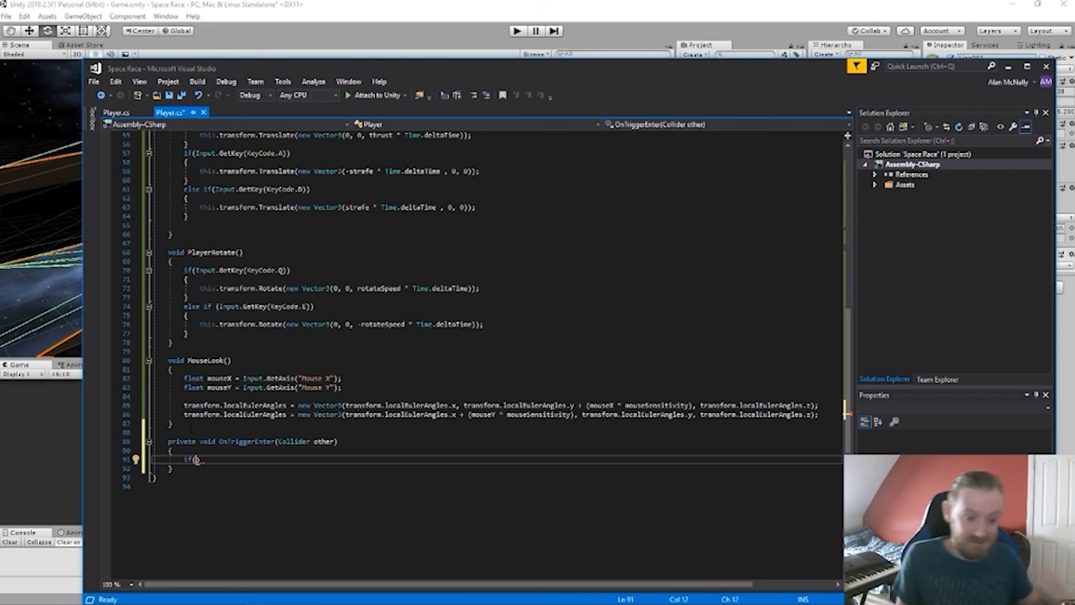
type("object")
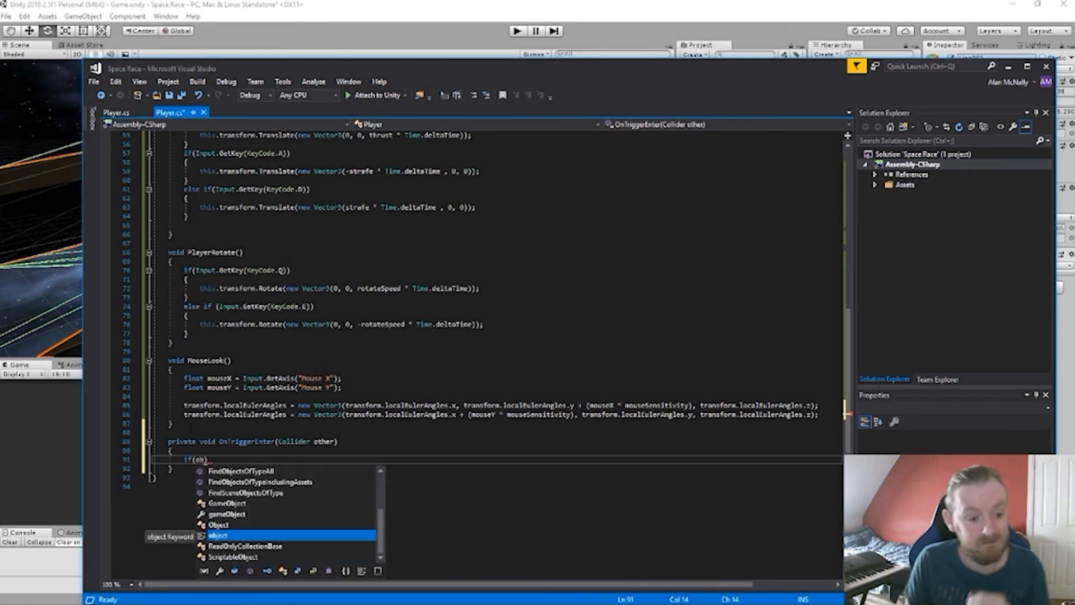
key("Escape")
type(".tag")
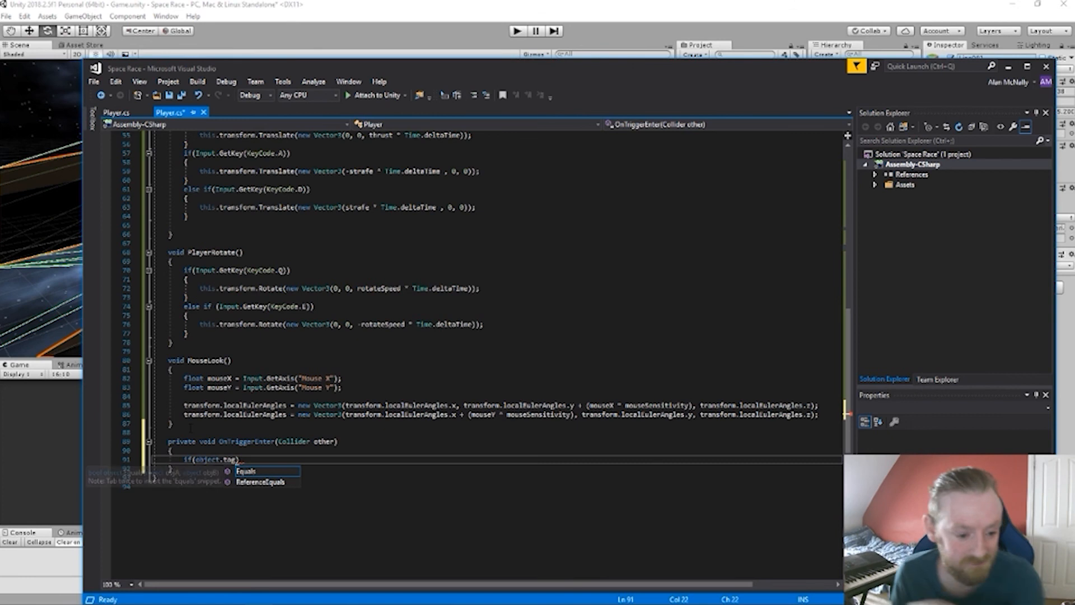
type(" == \"Disqualified")
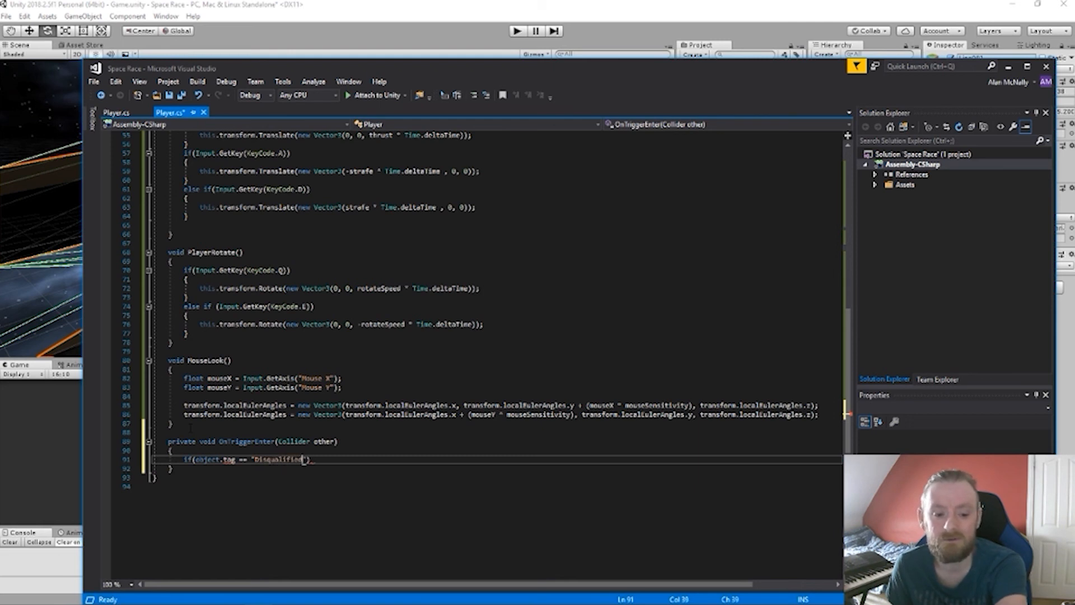
type(")")
Step: Add a block under the tag condition containing print("Disqualified");
key("Return")
type("{")
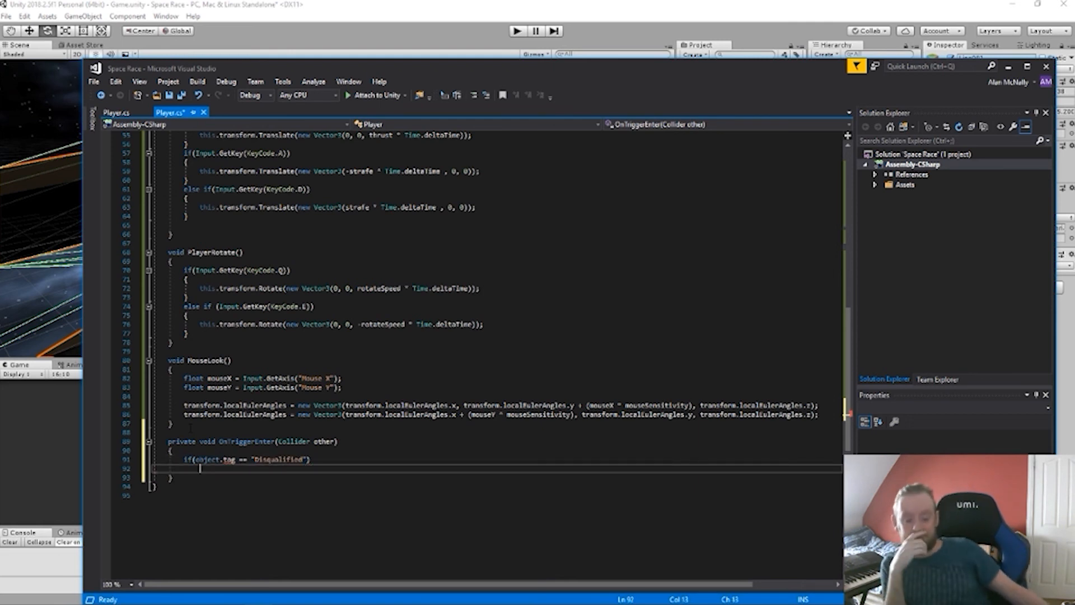
key("Return")
type("print(\"")
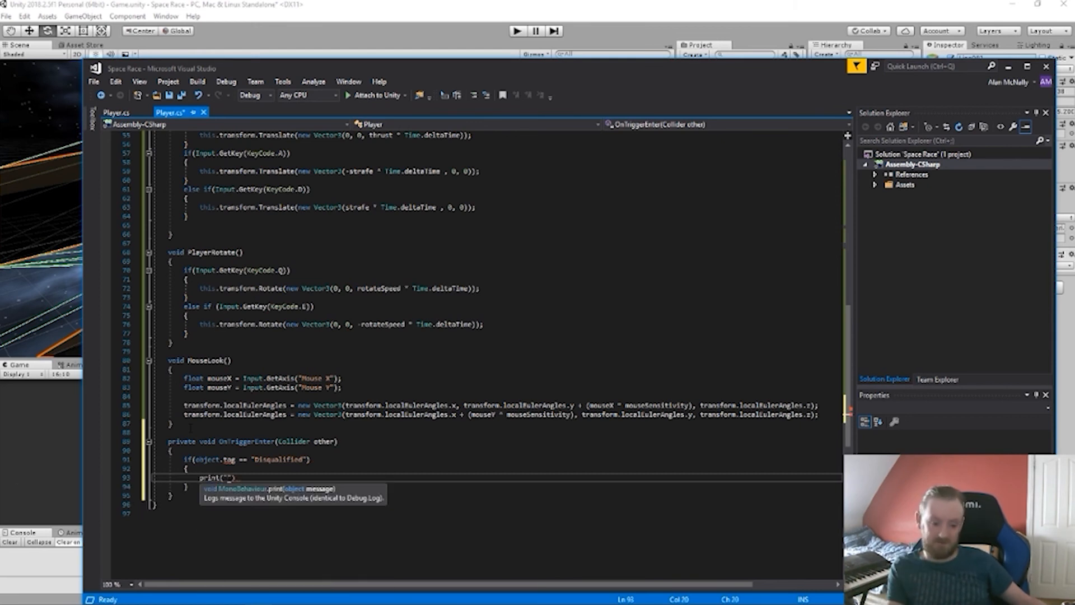
type("Disqualifie")
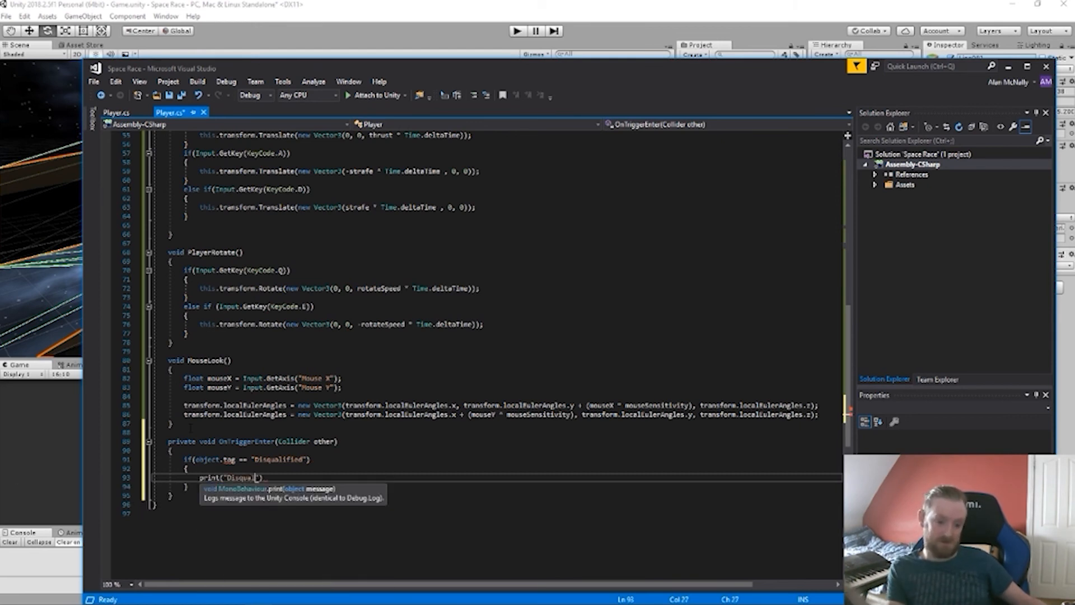
type("d\")")
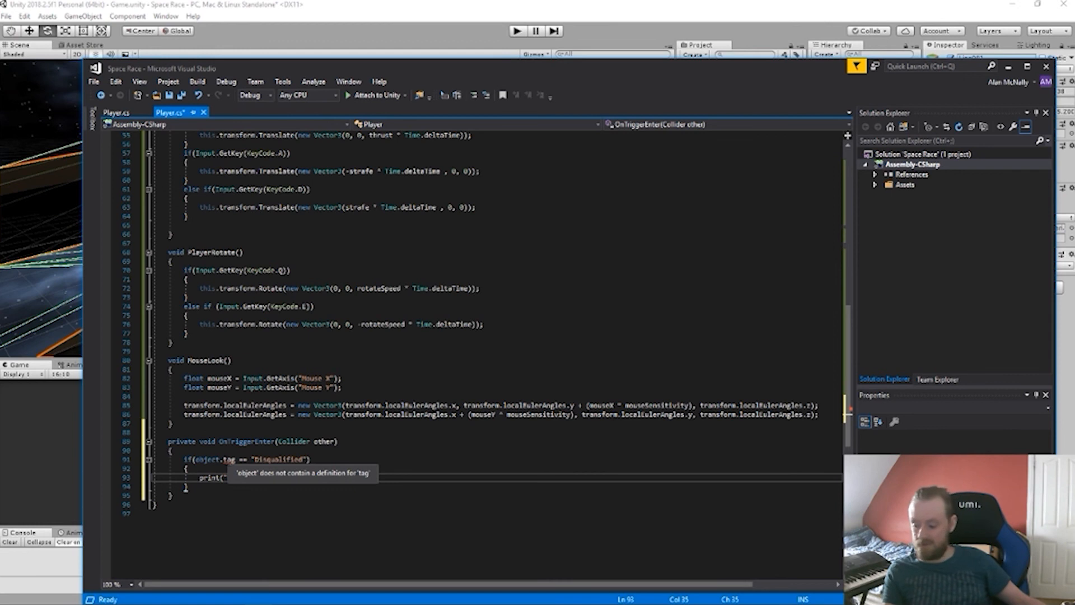
Step: Change object to other in the tag condition and save the Player script
left_click(220, 459)
key("BackSpace")
key("BackSpace")
key("BackSpace")
key("BackSpace")
key("BackSpace")
type("ther")
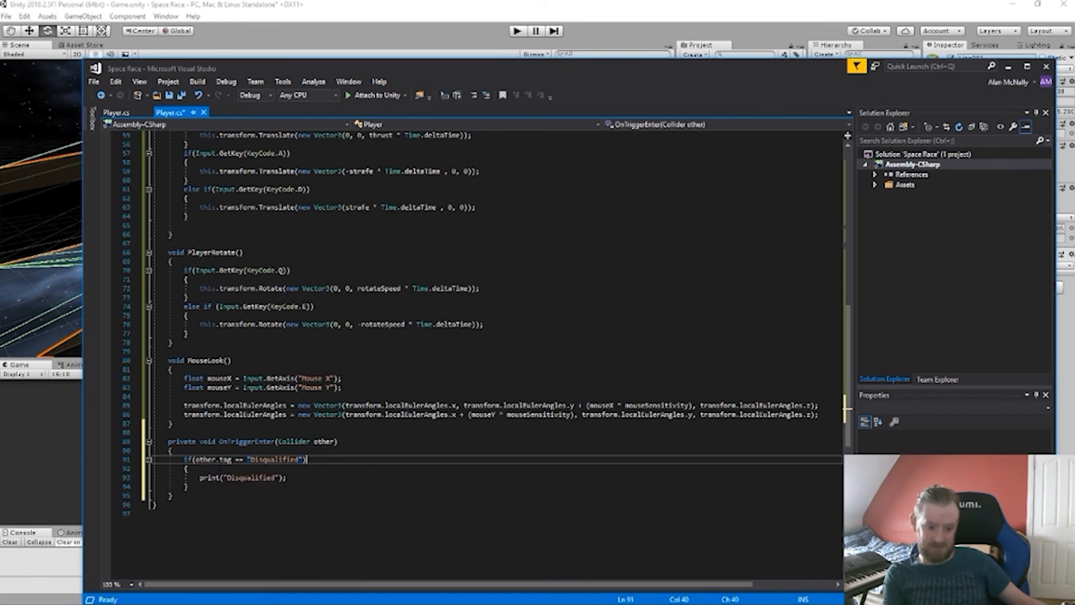
key("ctrl+s")
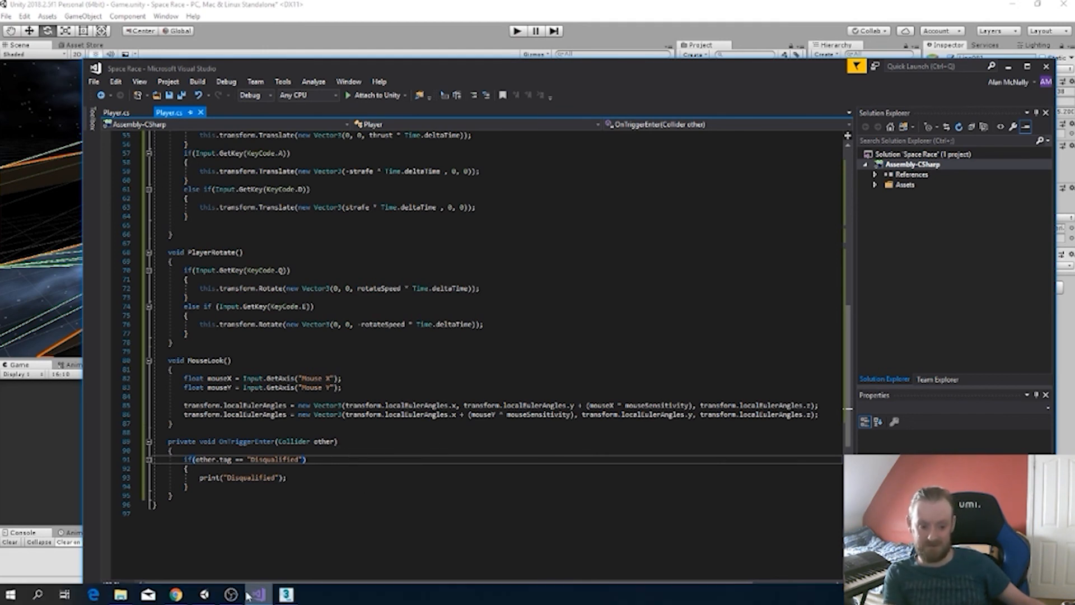
Step: Switch to Unity, play-test the track collision, and enable Is Trigger on Line001's Mesh Collider
left_click(205, 595)
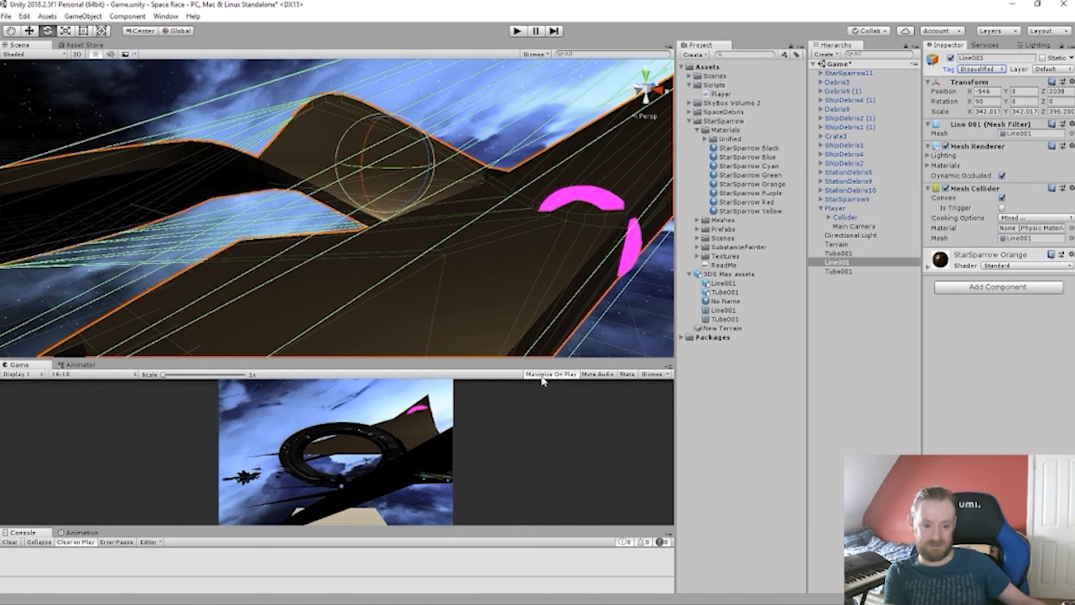
left_click(516, 31)
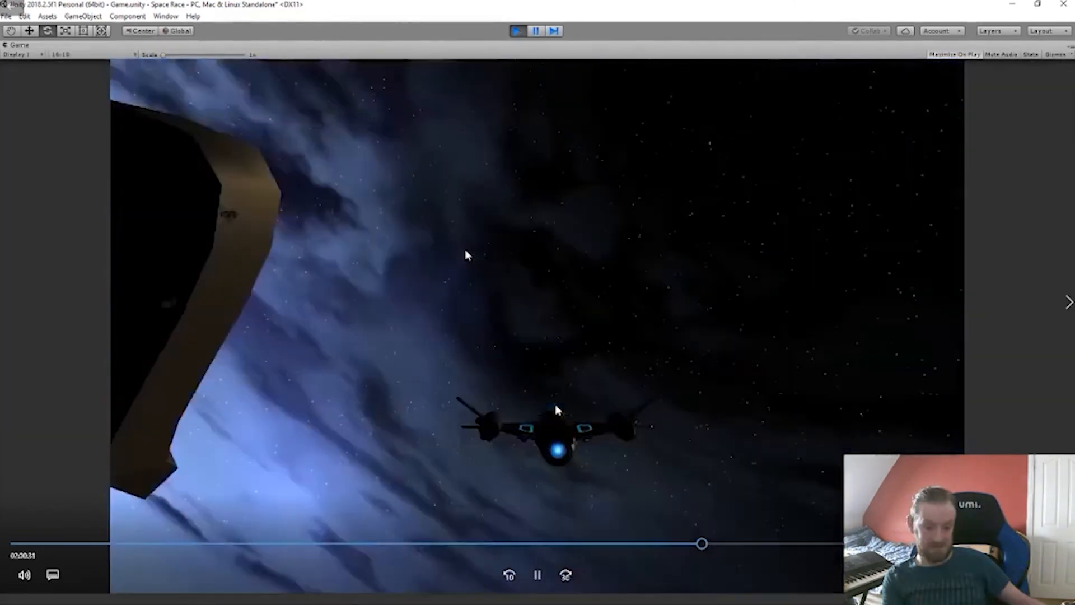
key("ctrl+p")
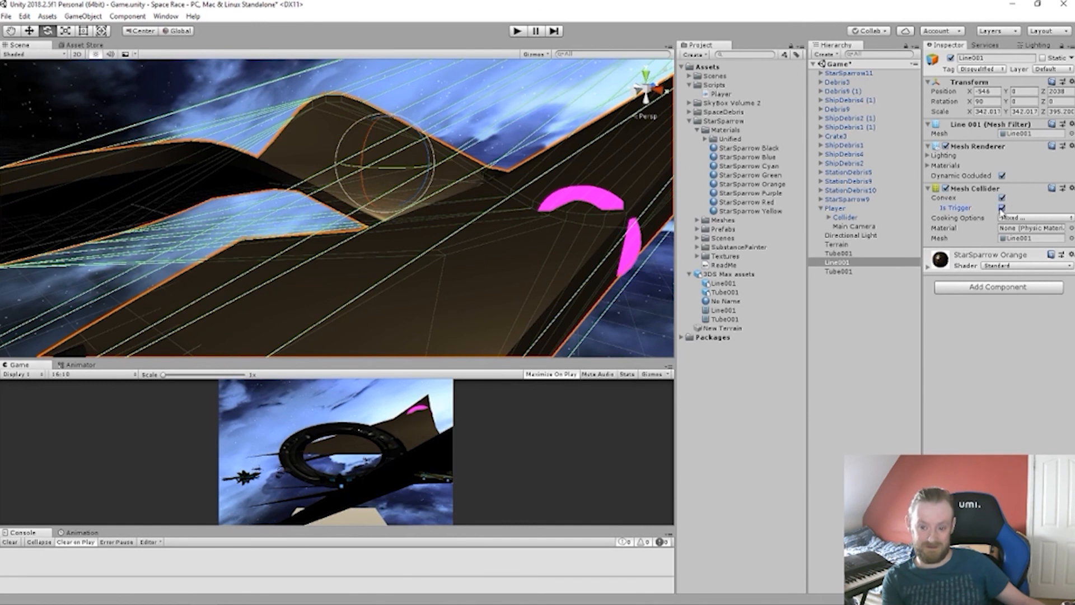
Step: Play-test flying into the track trigger, also with Maximize On Play off, and collapse repeated console messages
left_click(517, 32)
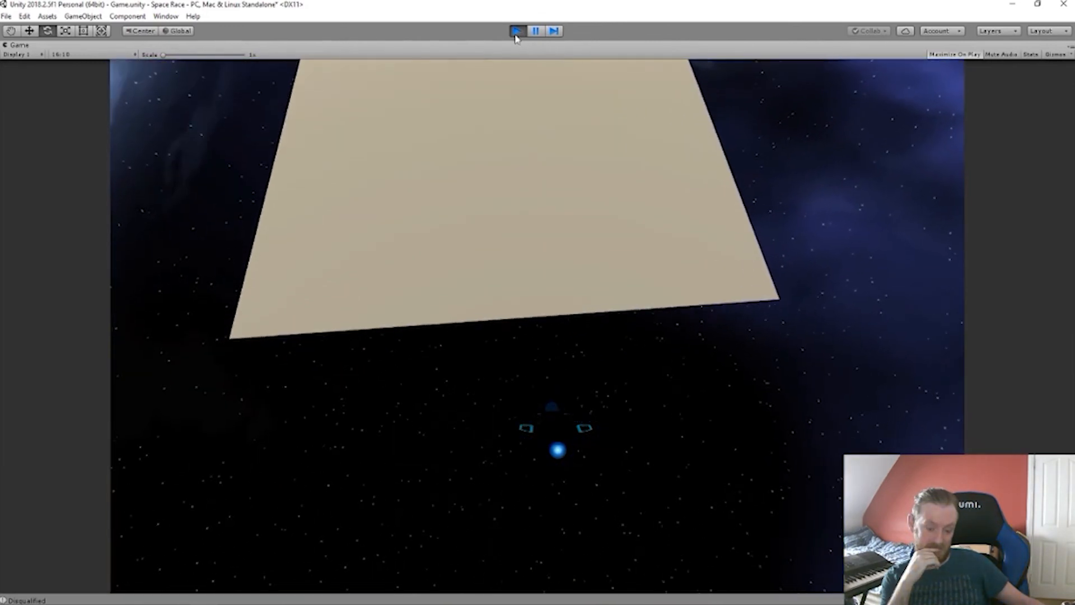
left_click(516, 31)
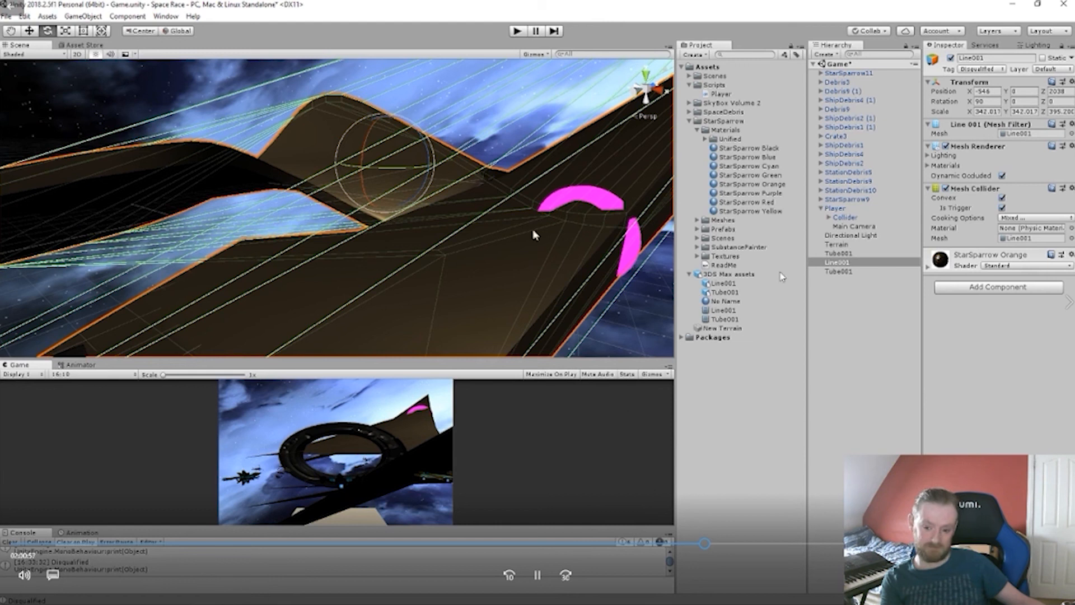
left_click(517, 31)
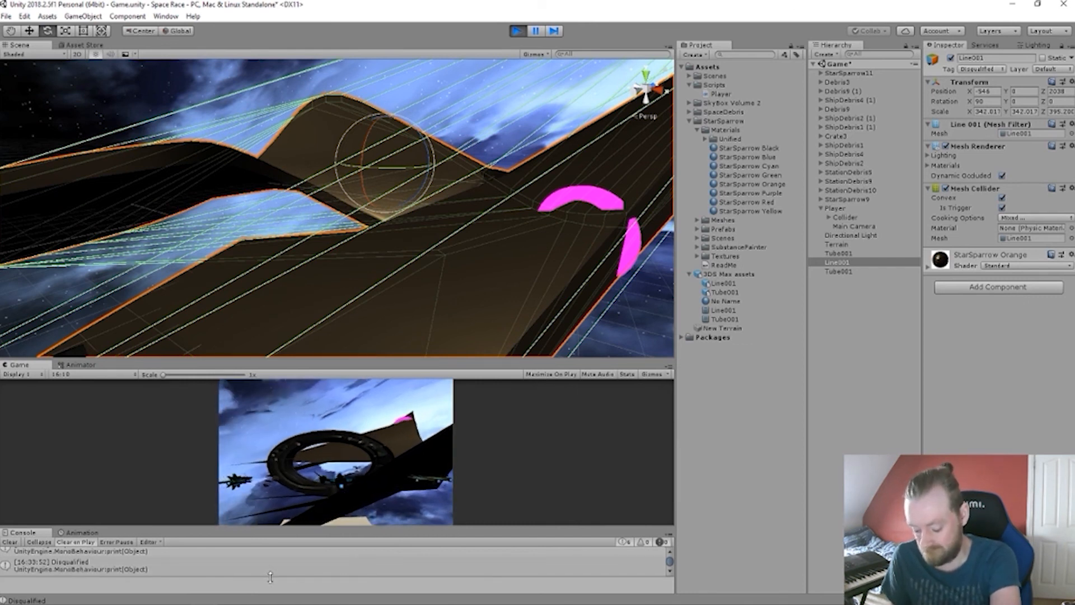
left_click(39, 542)
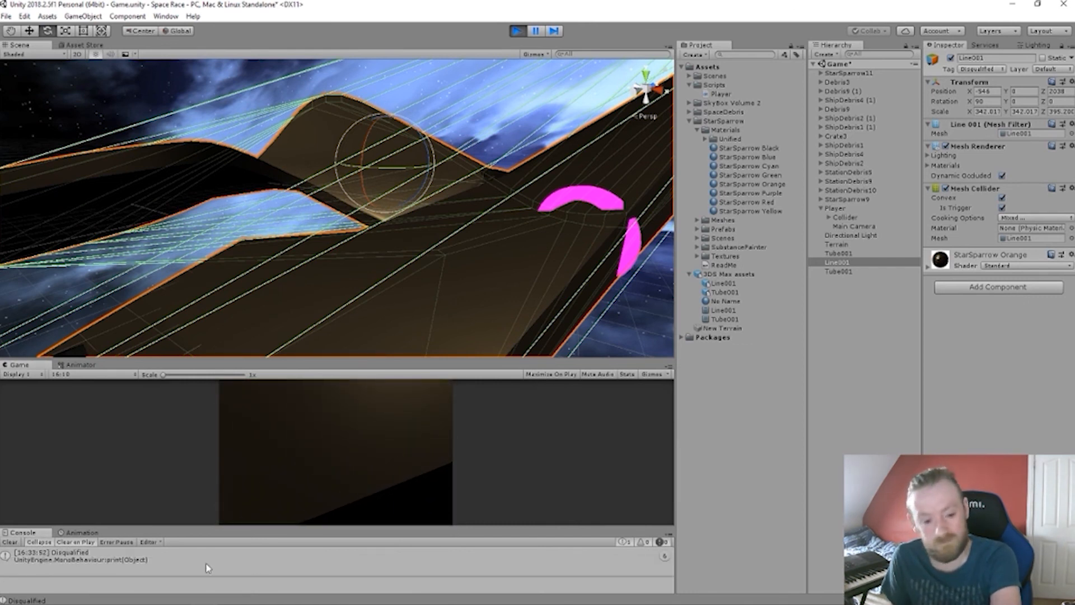
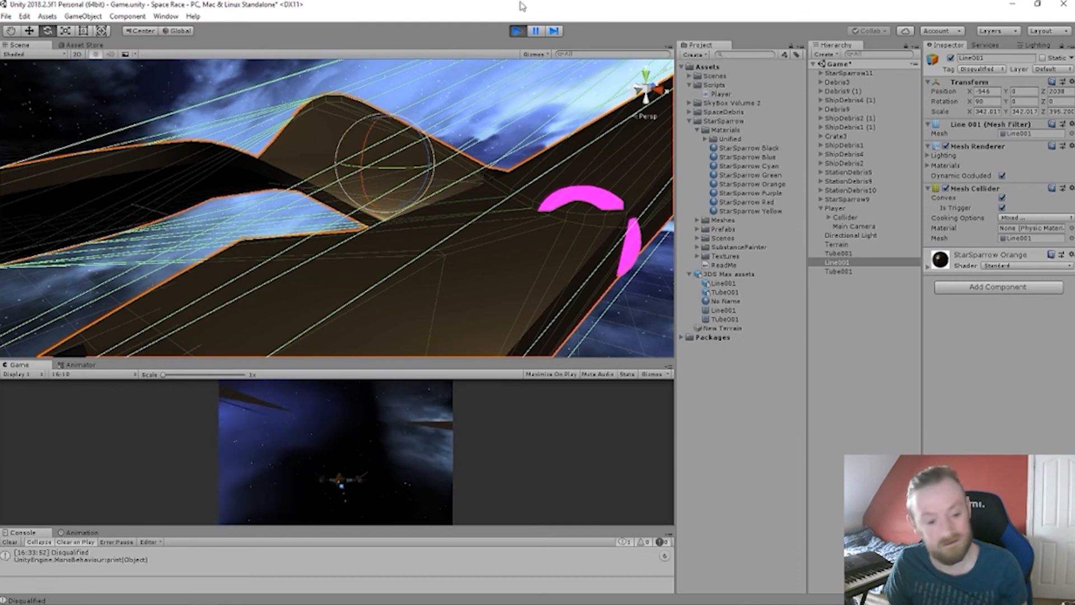
left_click(515, 33)
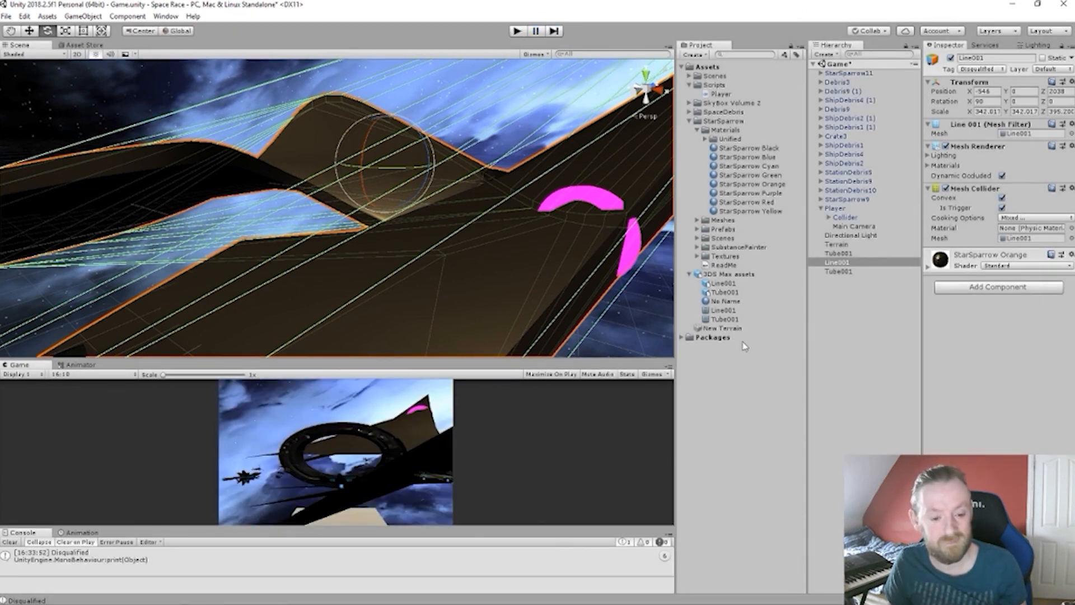
Step: Delete Line001 and both Tube001 objects from the scene
left_click(865, 271)
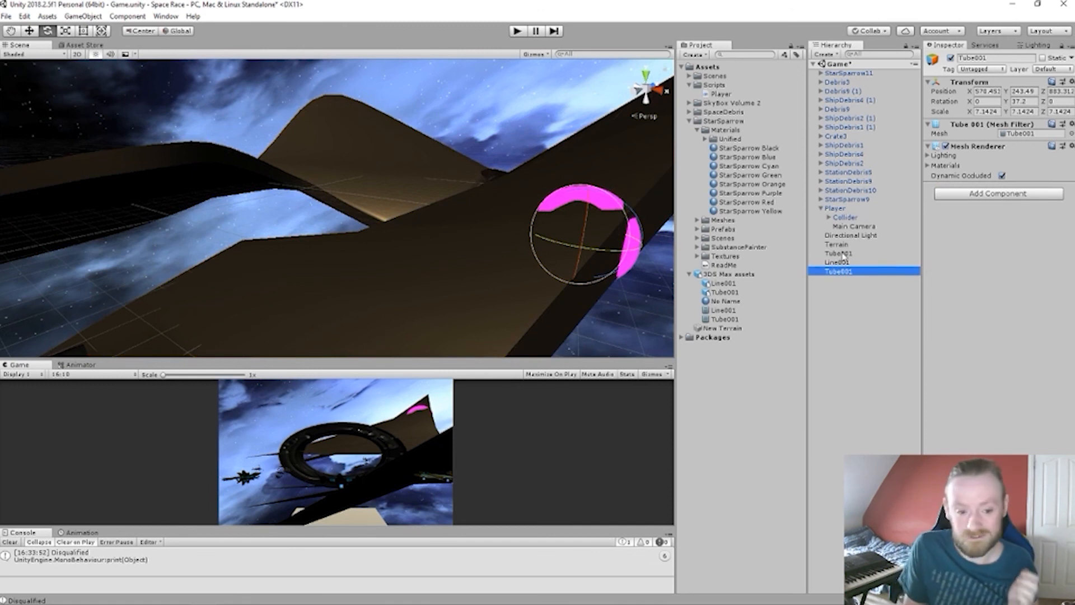
left_click(844, 255, "ctrl")
left_click(845, 273, "shift")
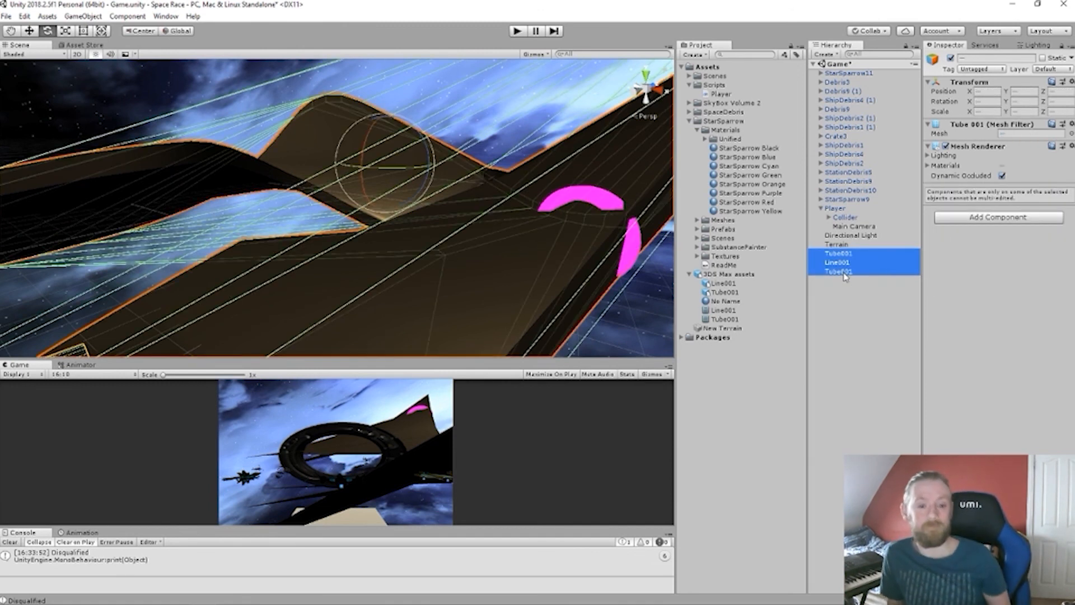
key("Delete")
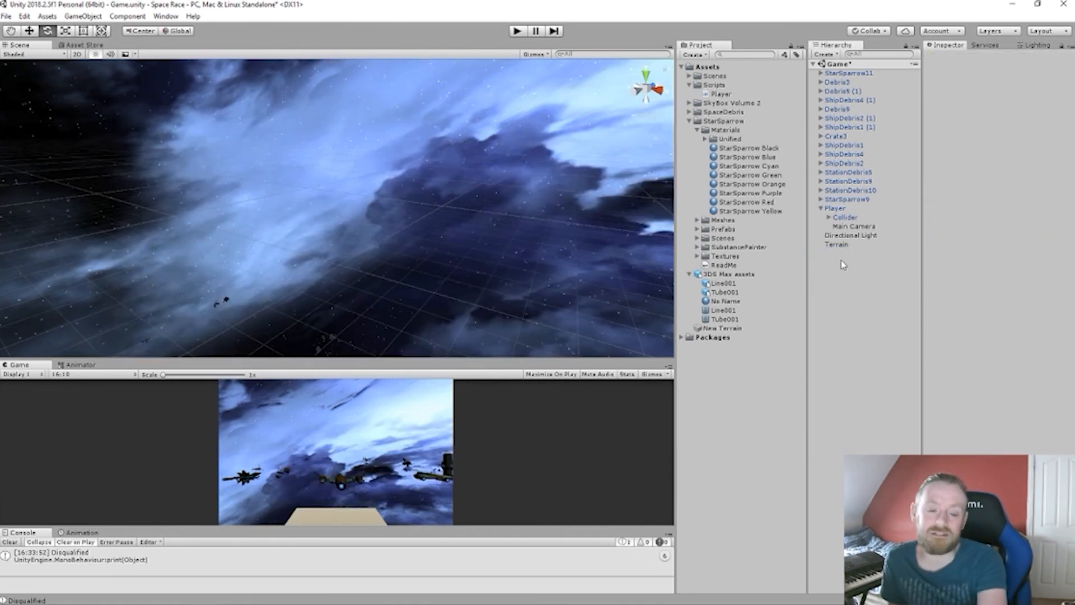
Step: Delete the 3DS Max assets model from the project's Assets
right_click(720, 274)
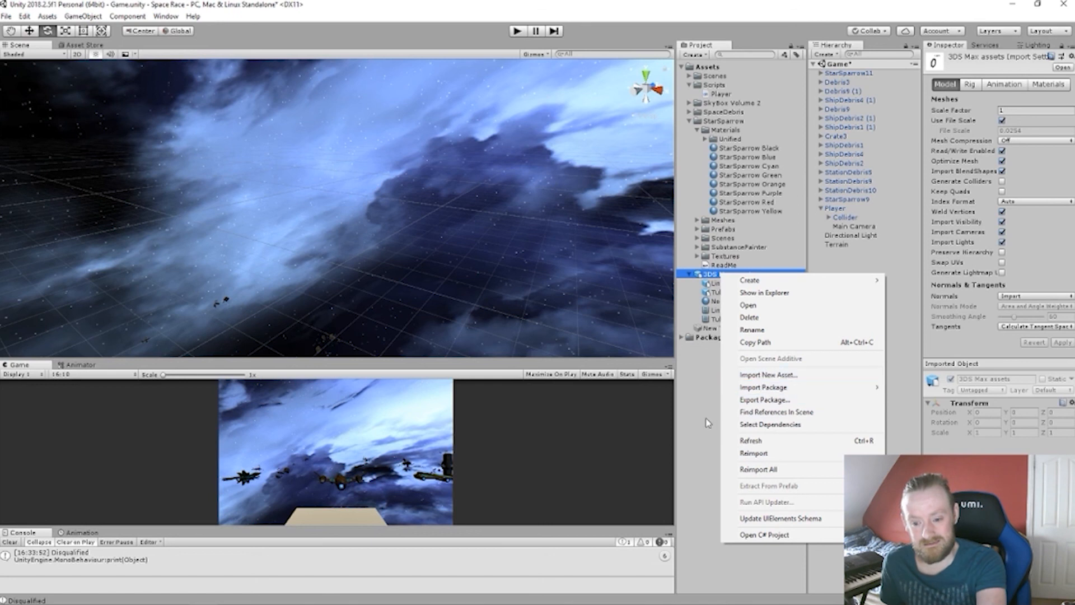
left_click(750, 317)
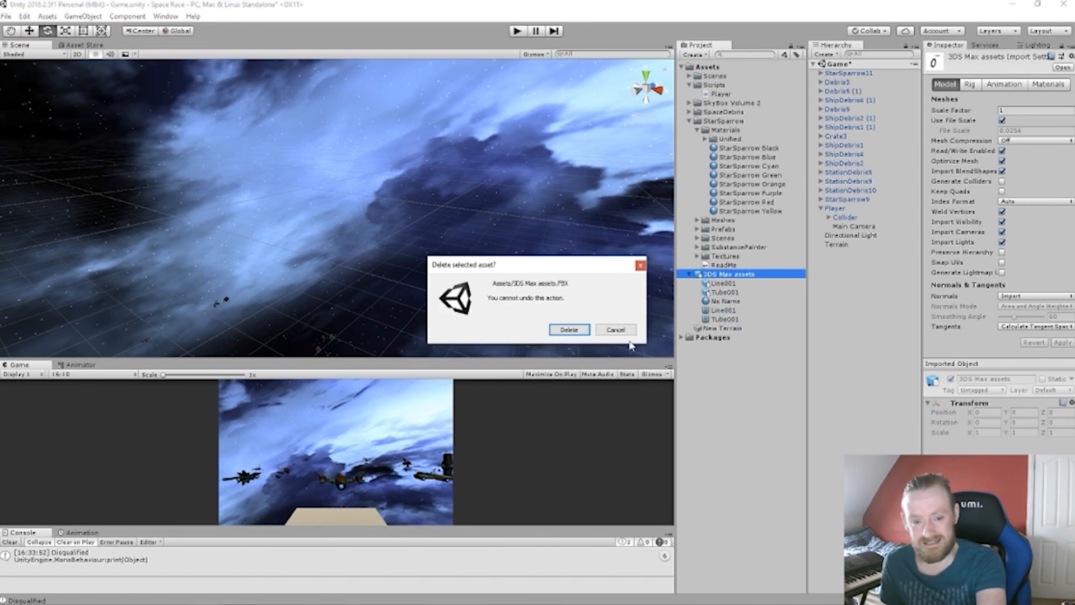
left_click(561, 330)
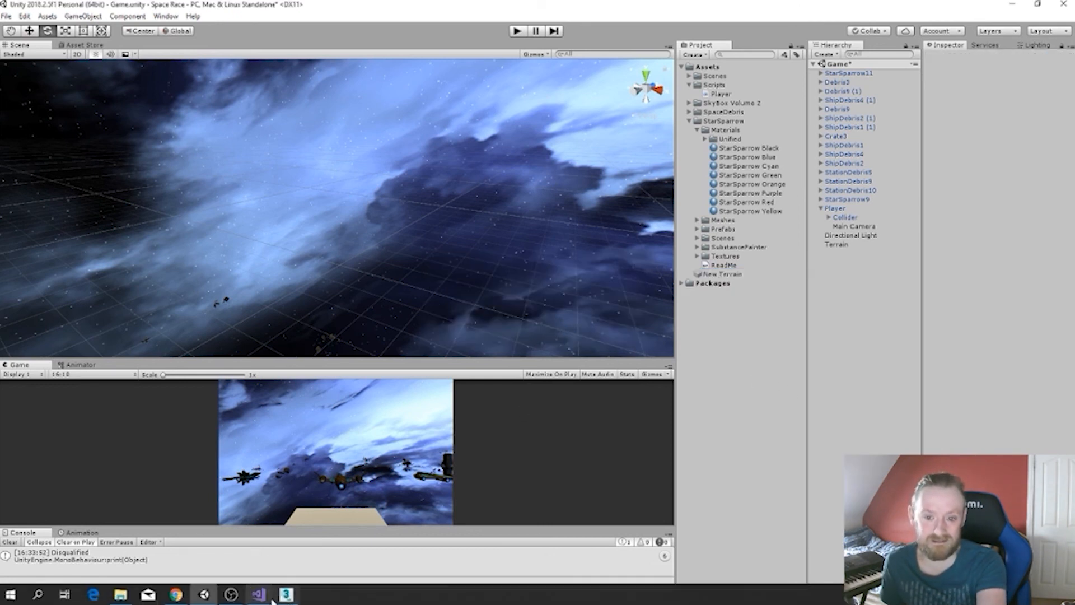
Step: Switch to 3ds Max and raise the Extrude amount of the track shape Line001 to about 210
left_click(286, 594)
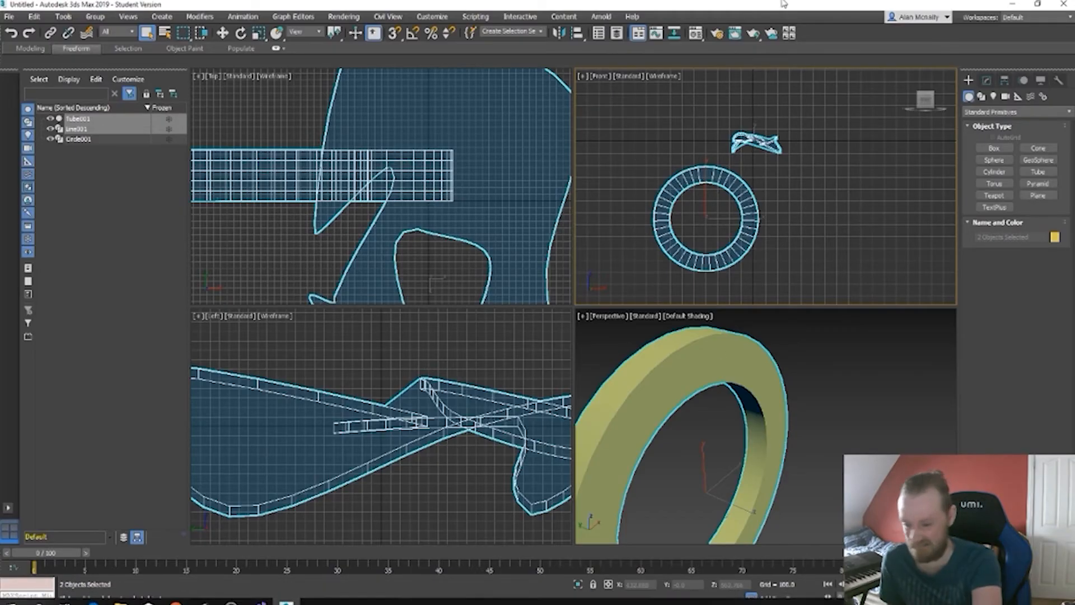
left_click(754, 140)
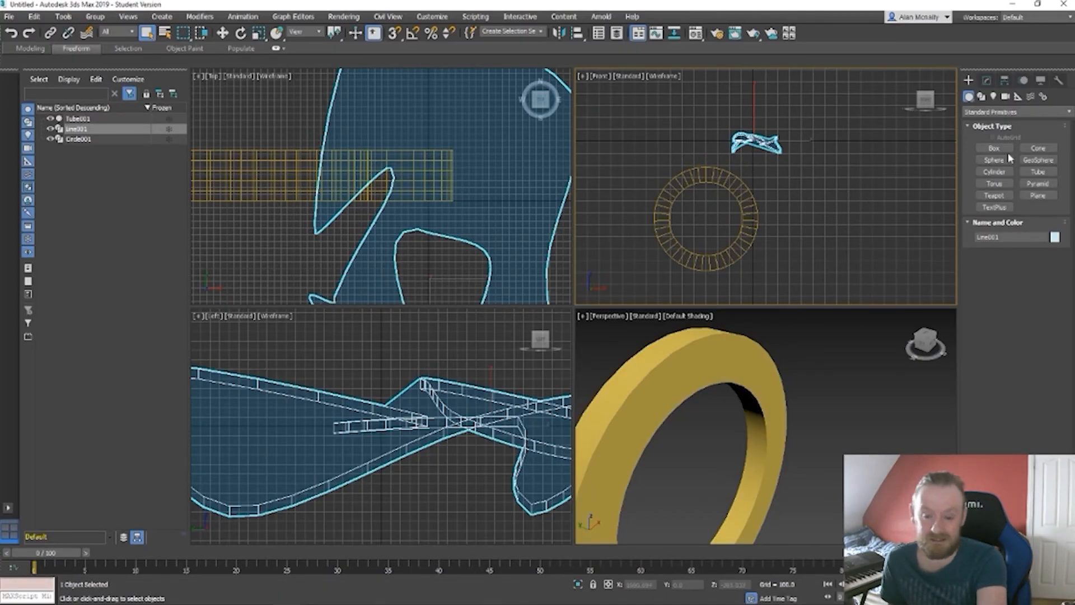
left_click(986, 80)
left_click_drag(1049, 248, 1033, 19)
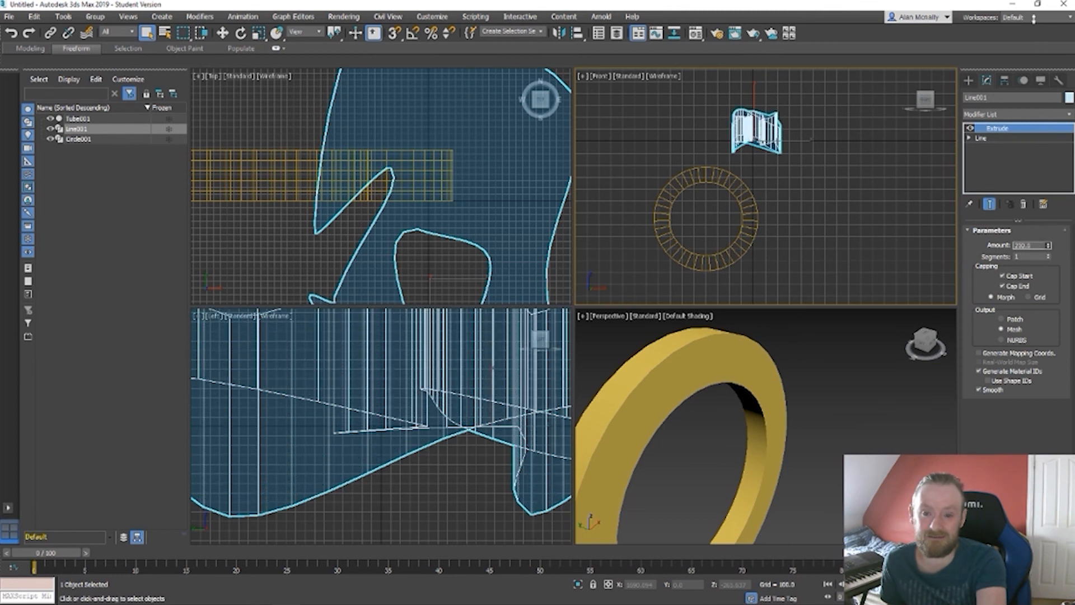
scroll(692, 358, "down", 5)
scroll(698, 358, "up", 6)
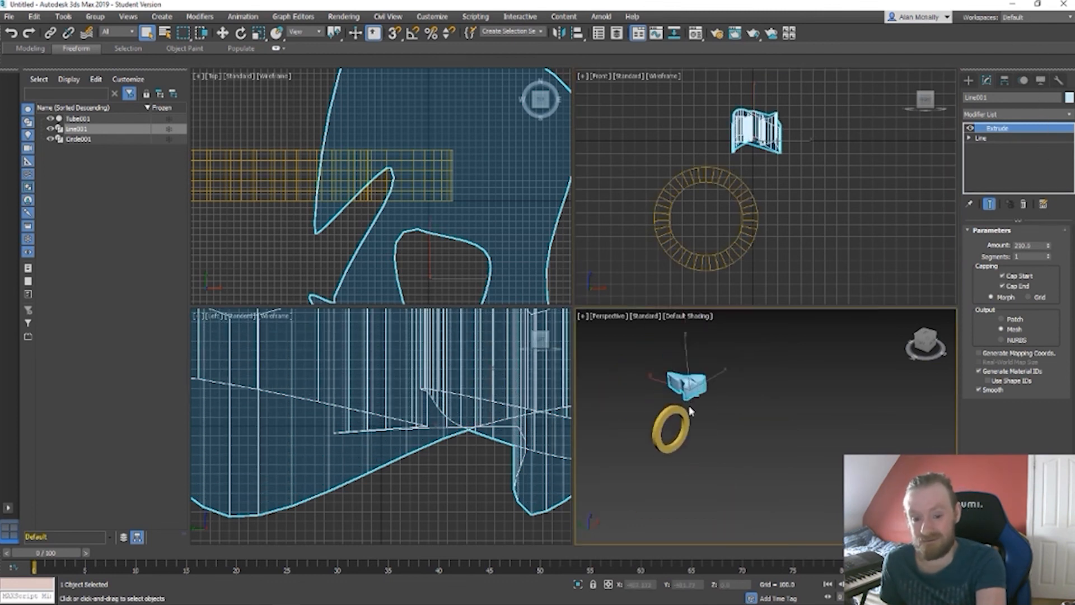
scroll(698, 357, "down", 3)
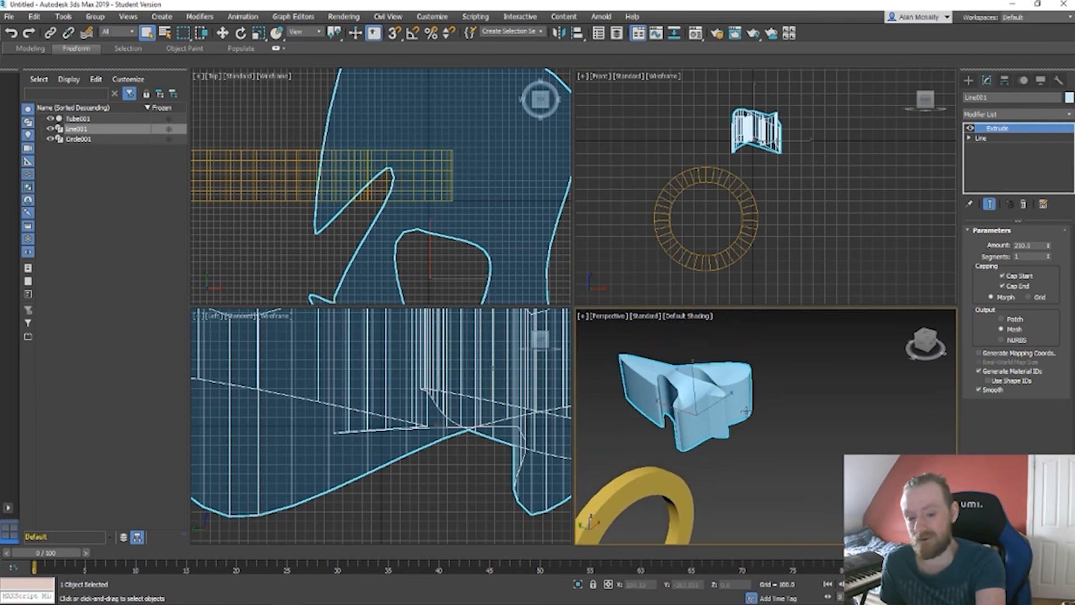
middle_click_drag(747, 413, 749, 434)
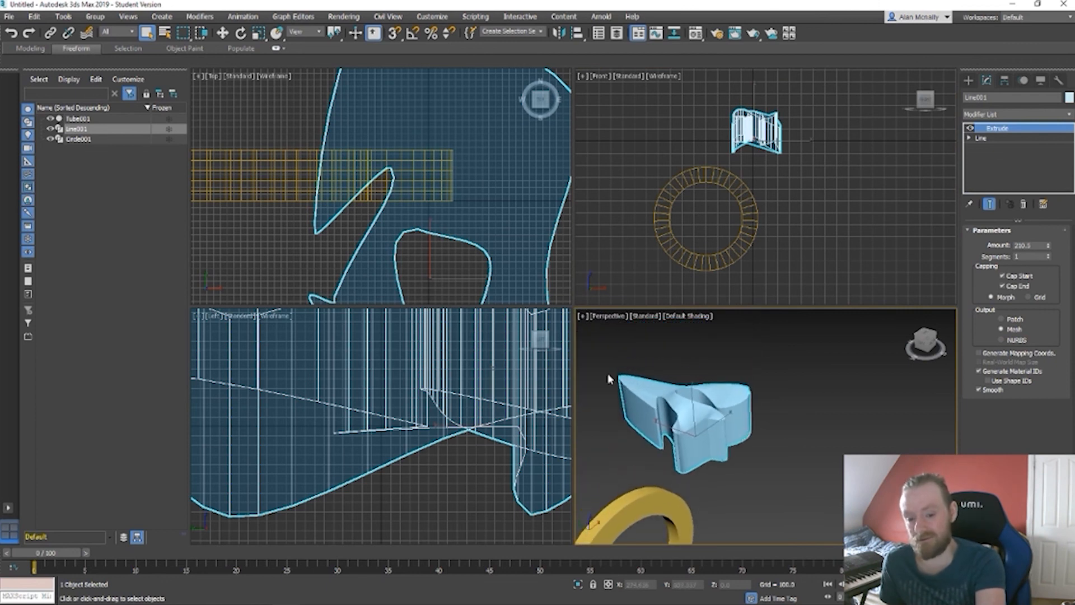
Step: Scale the extruded track shape up uniformly to about 1.6 times its size
key("e")
key("r")
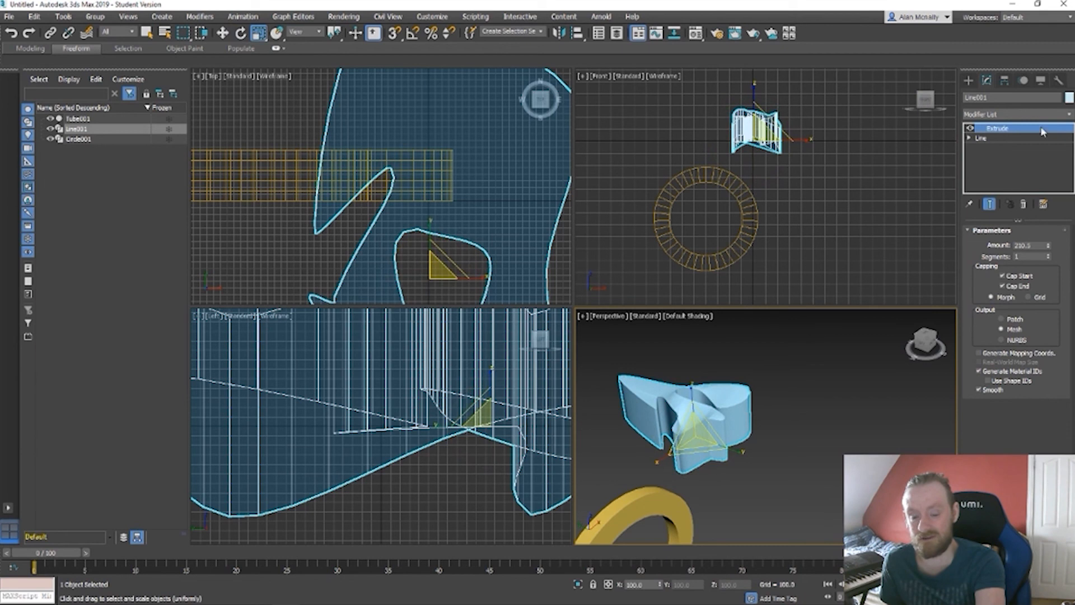
left_click_drag(704, 438, 696, 400)
Step: Delete the large yellow tube from the scene
middle_click_drag(749, 410, 749, 327)
left_click(647, 434)
left_click(647, 433)
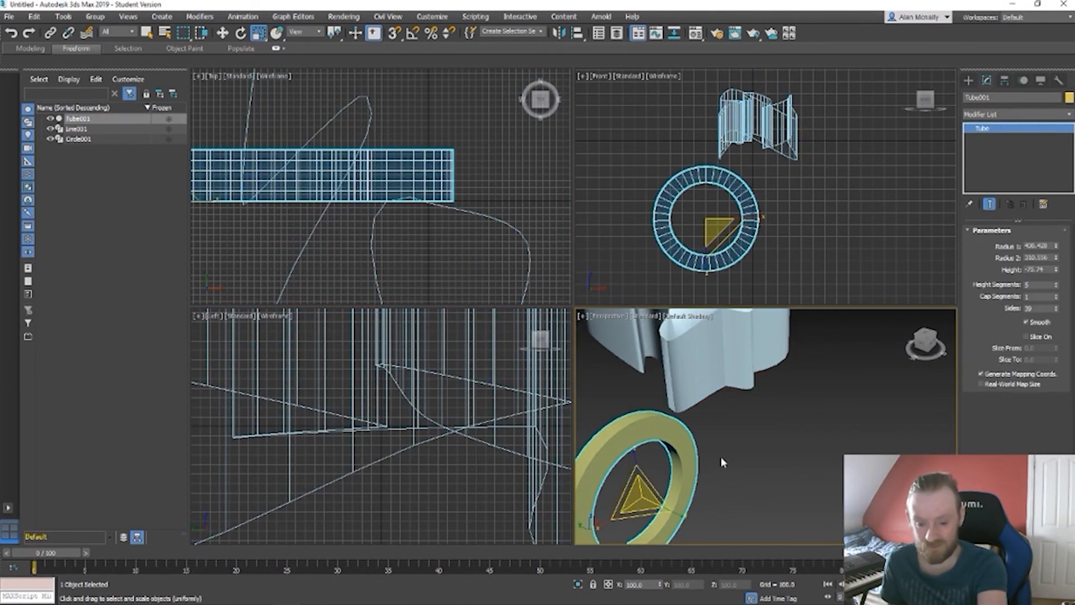
key("Delete")
Step: Create a thin tube beside the track in the Front view, with radii about 207 and 191 and height about 5
left_click(968, 80)
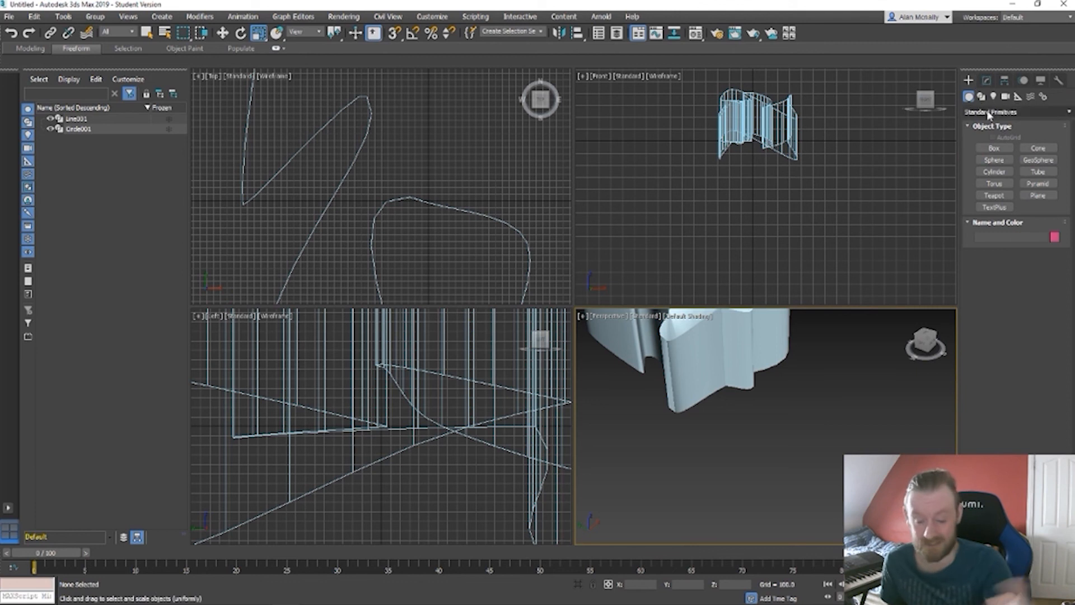
left_click(1038, 172)
left_click_drag(655, 176, 666, 195)
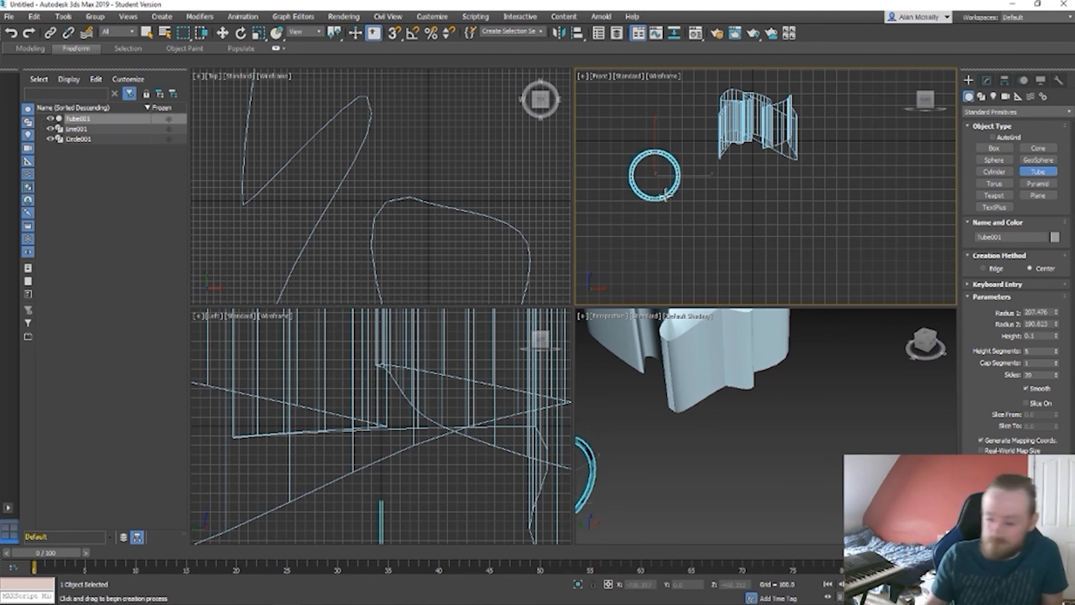
left_click(665, 194)
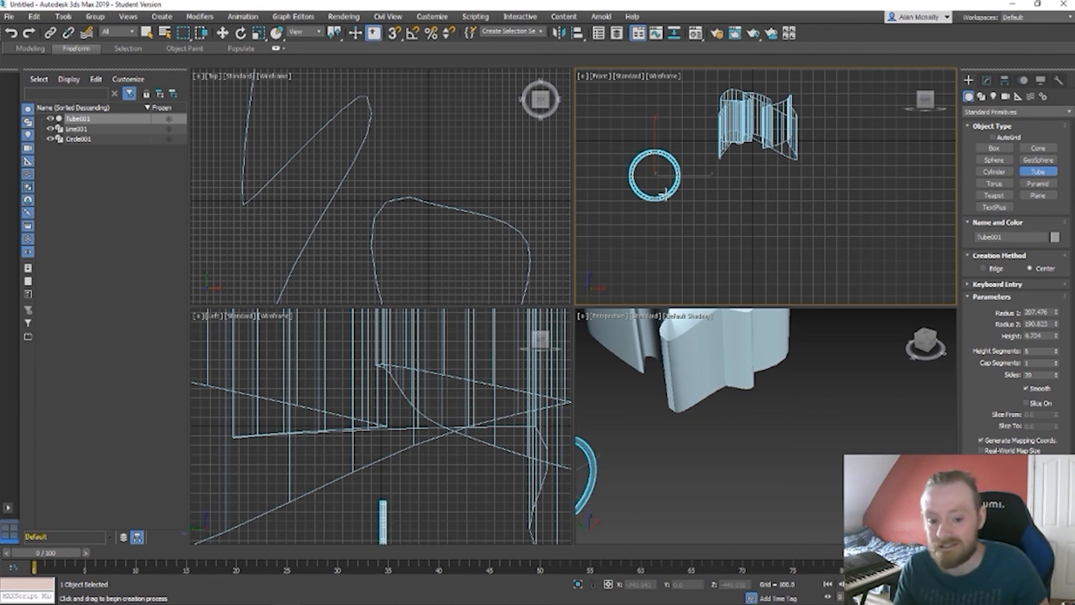
left_click(664, 194)
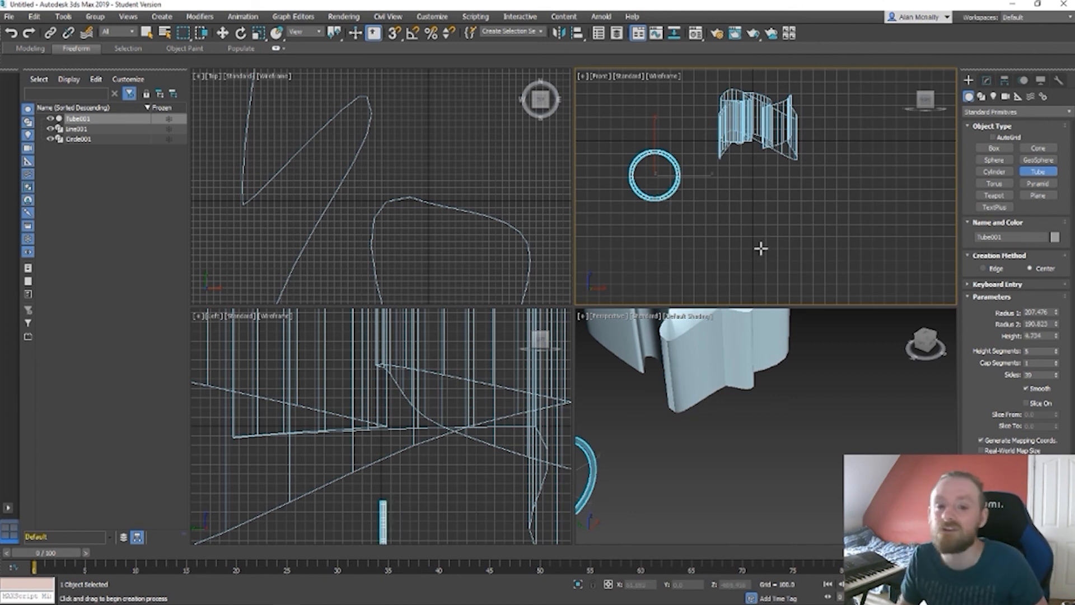
Step: Rename the extruded track shape Line001 as Track
key("r")
left_click_drag(619, 95, 917, 226)
right_click(669, 116)
left_click(873, 140)
left_click_drag(661, 83, 840, 147)
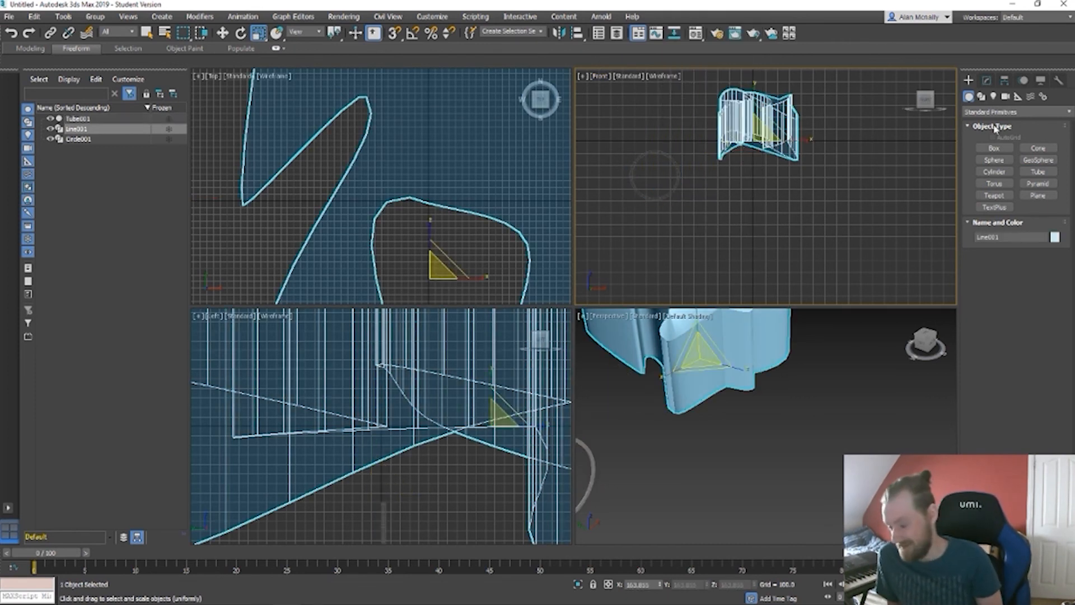
left_click(986, 80)
left_click(985, 98)
type("Tri")
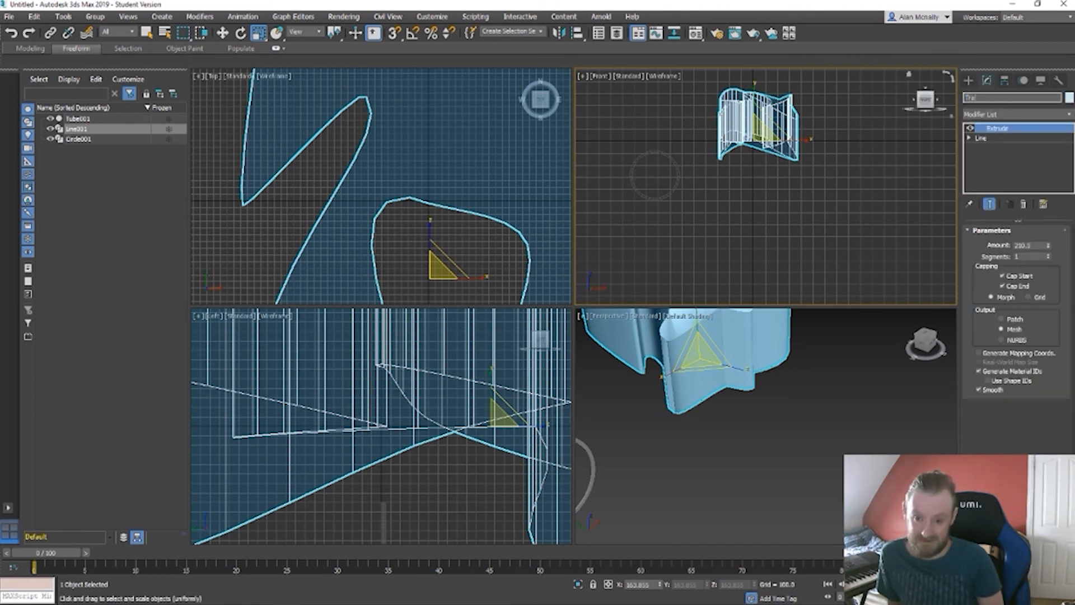
type("ck")
key("Return")
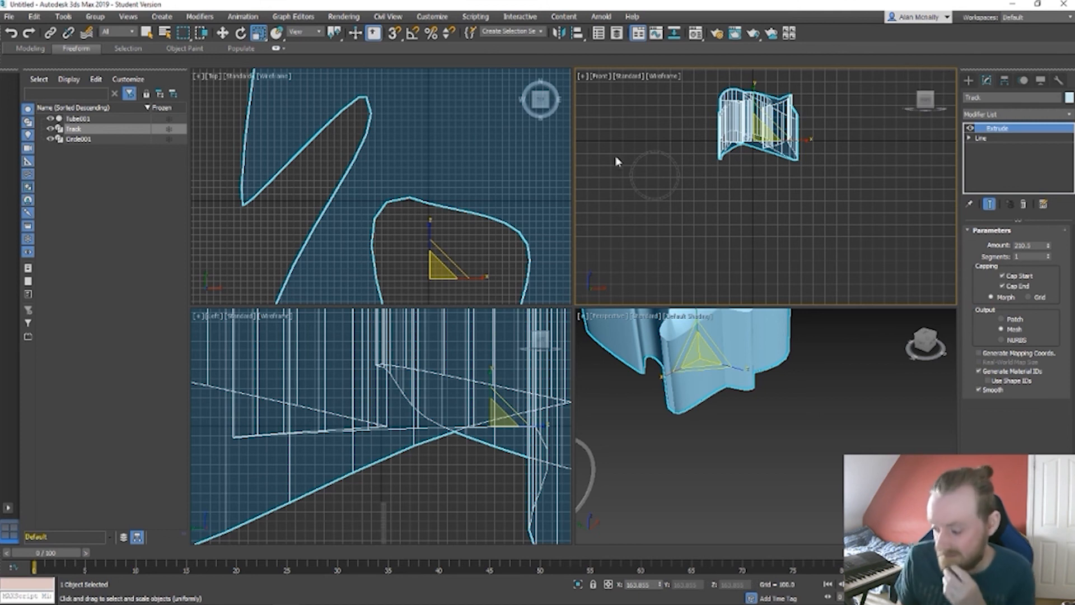
Step: Rename the new tube as Waypoint
left_click(672, 190)
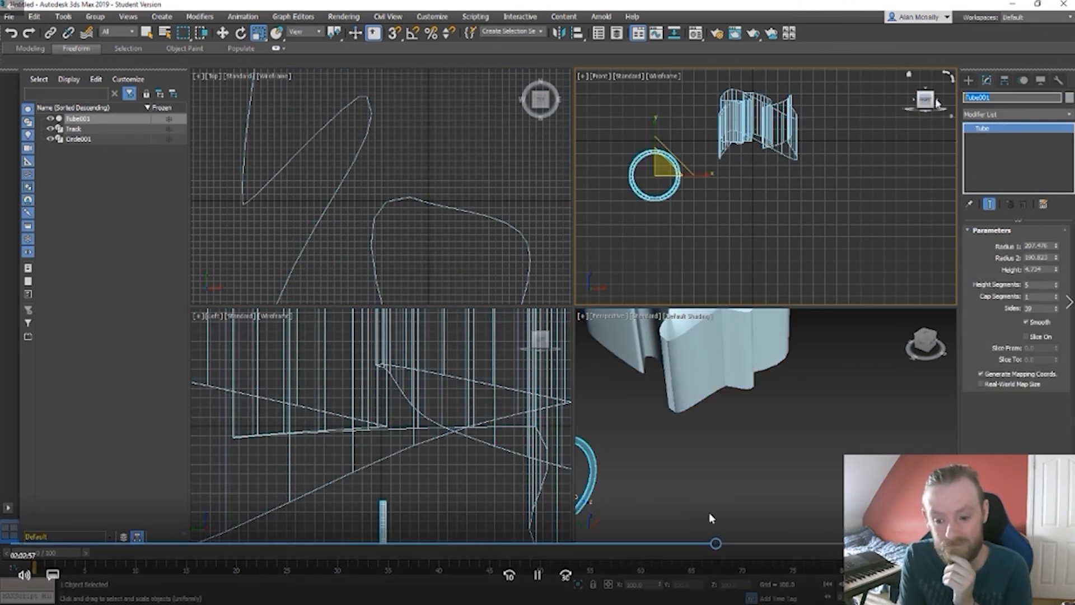
type("Wire")
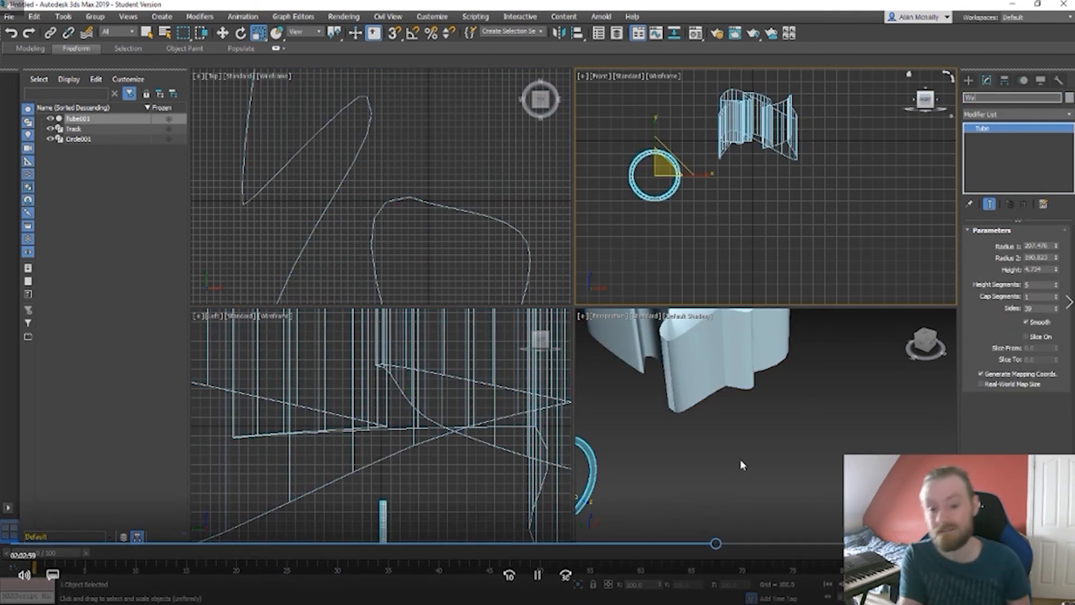
type("oint")
key("Return")
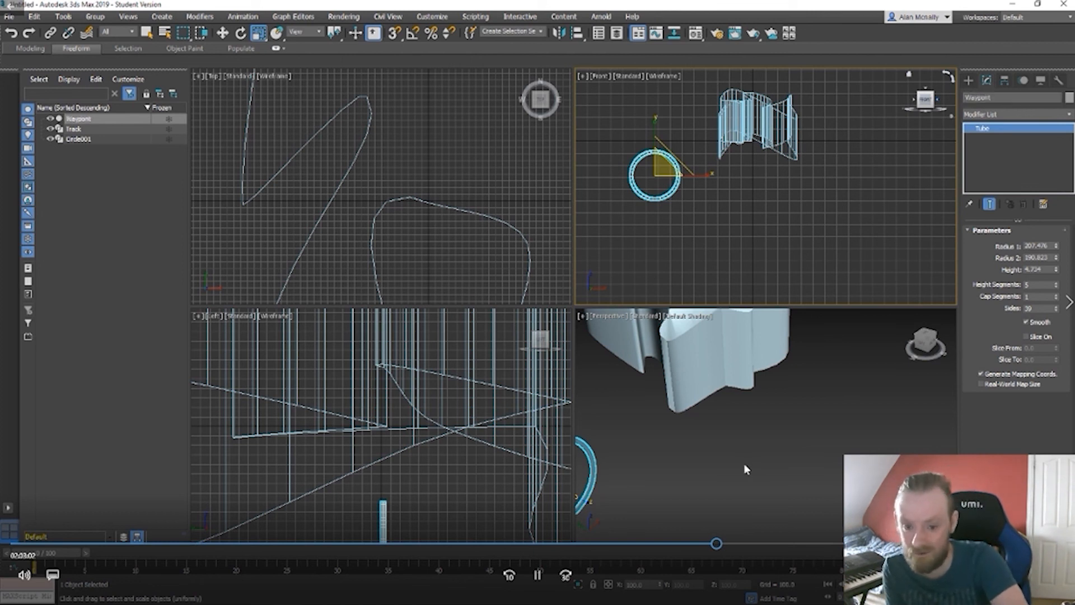
left_click(1031, 96)
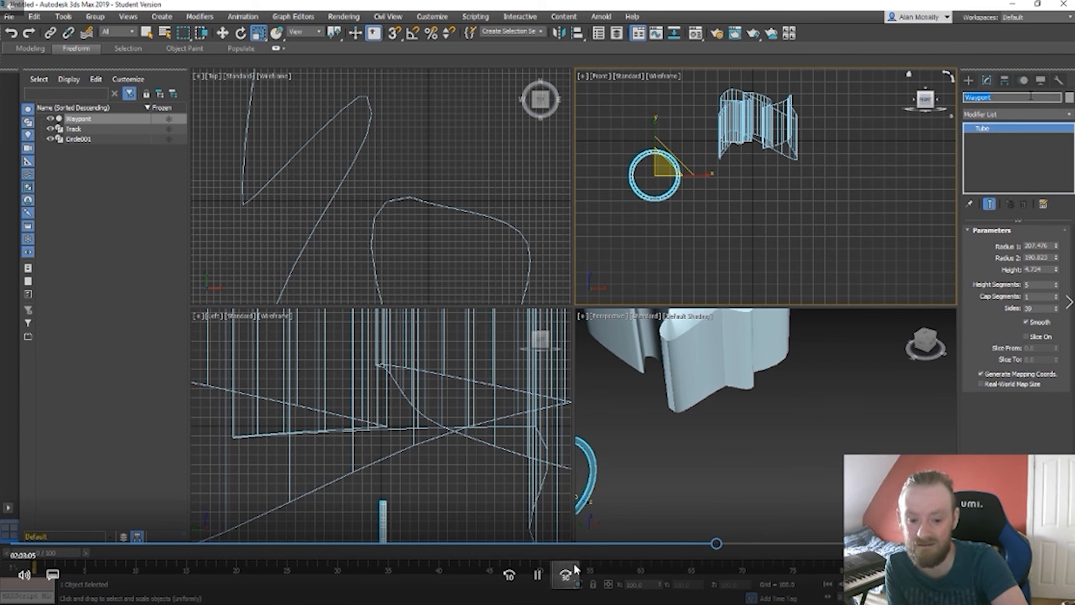
left_click(538, 574)
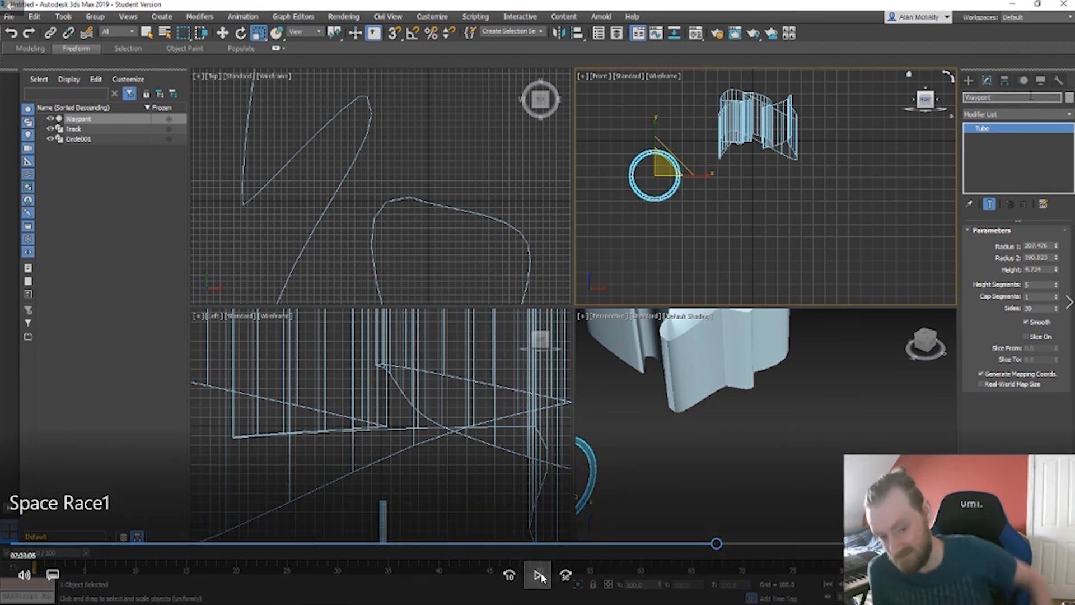